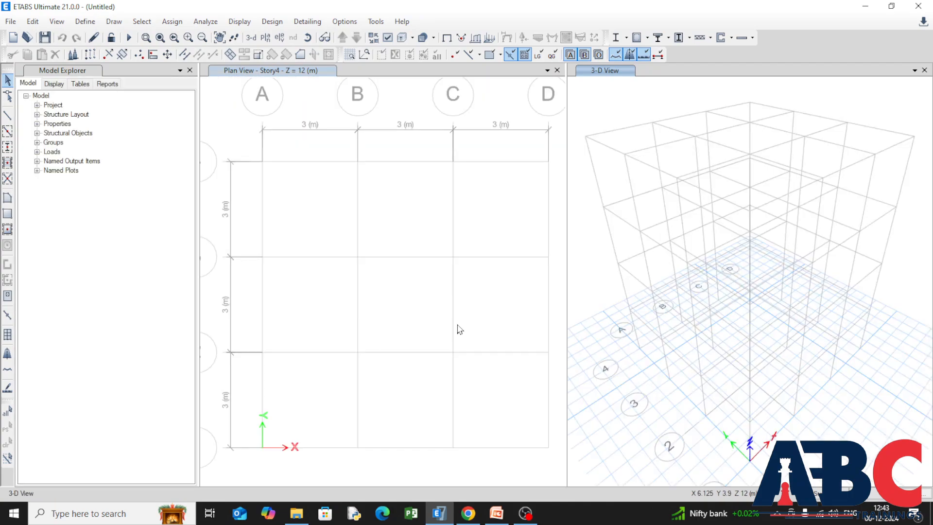
Add a new concrete material of grade M20 under the Indian standard, keeping its default properties.
{"action": "scroll", "coordinate": [356, 292], "scroll_direction": "down", "scroll_amount": 2}
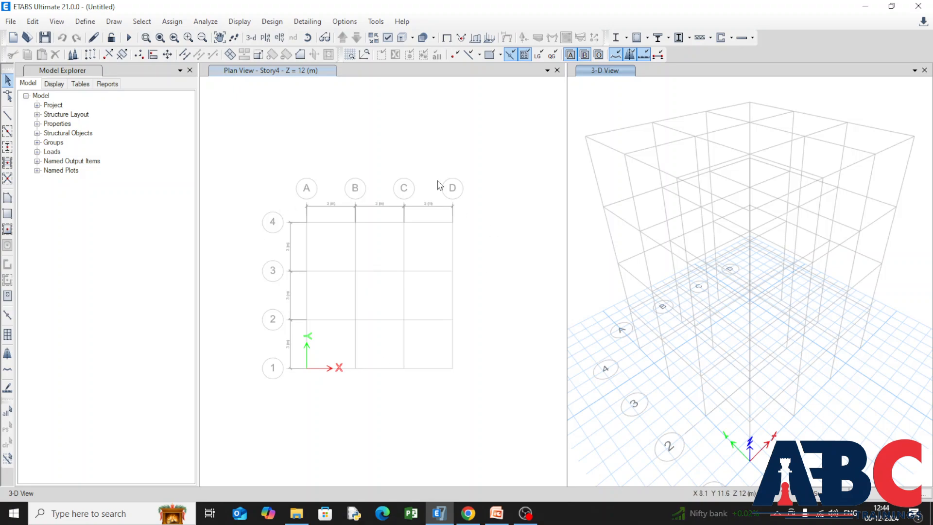
{"action": "left_click", "coordinate": [78, 27]}
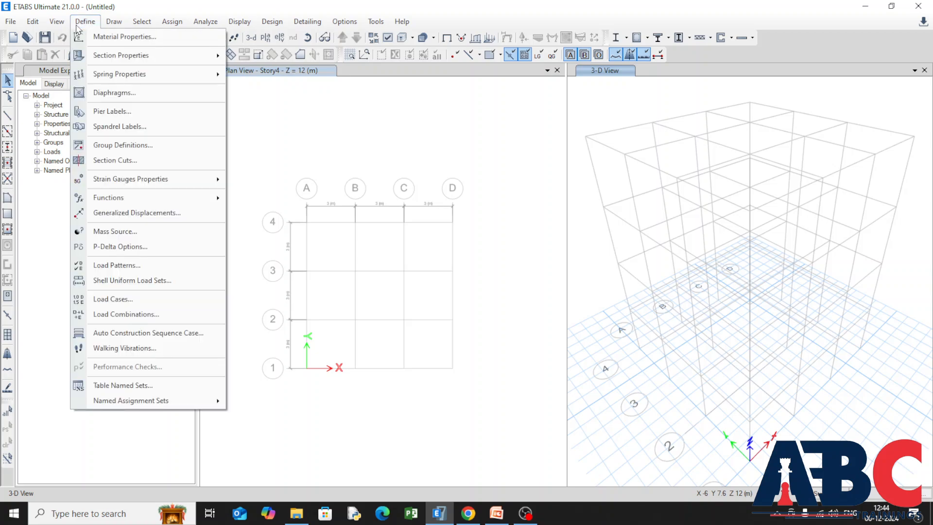
{"action": "left_click", "coordinate": [178, 38]}
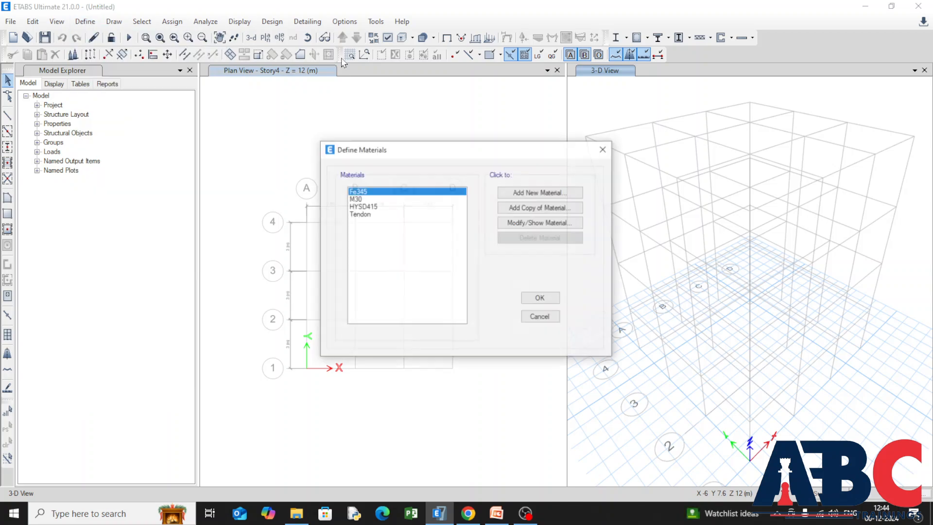
{"action": "left_click", "coordinate": [516, 193]}
{"action": "left_click", "coordinate": [578, 237]}
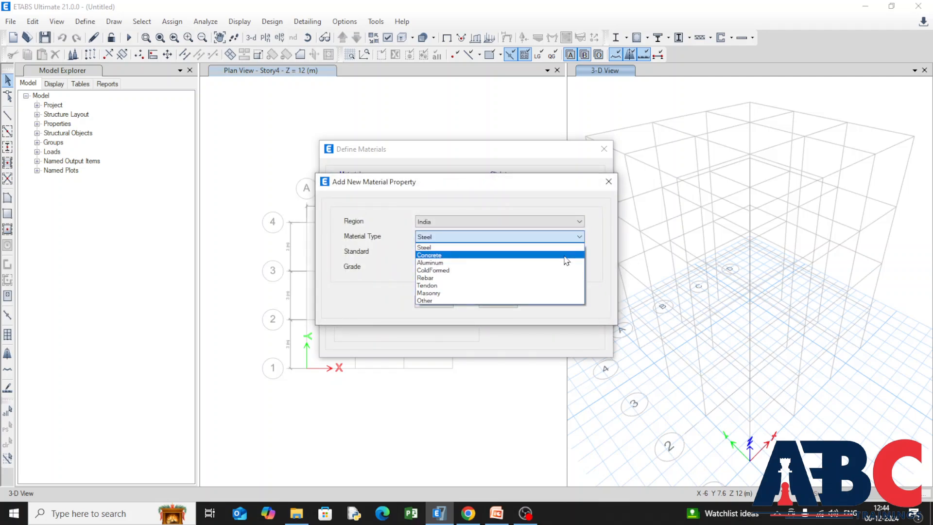
{"action": "left_click", "coordinate": [565, 258]}
{"action": "left_click", "coordinate": [578, 268]}
{"action": "left_click", "coordinate": [558, 291]}
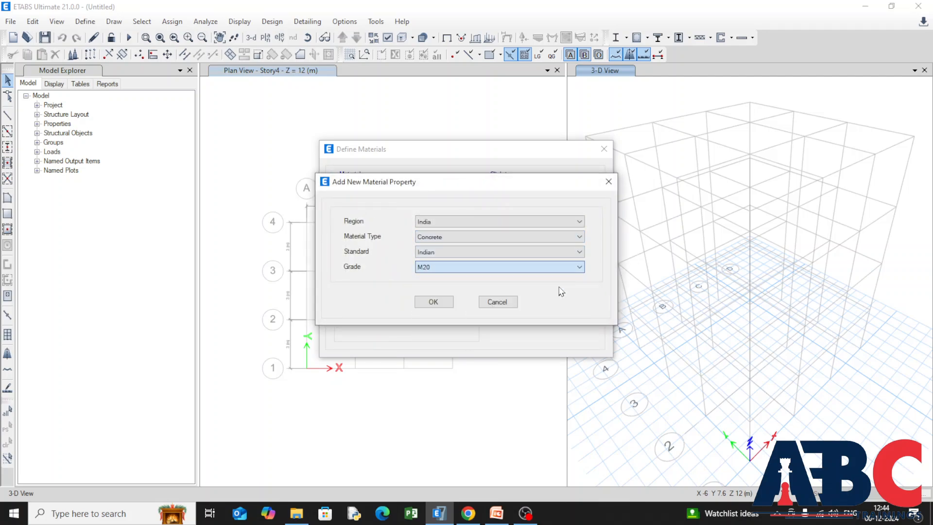
{"action": "left_click", "coordinate": [428, 303]}
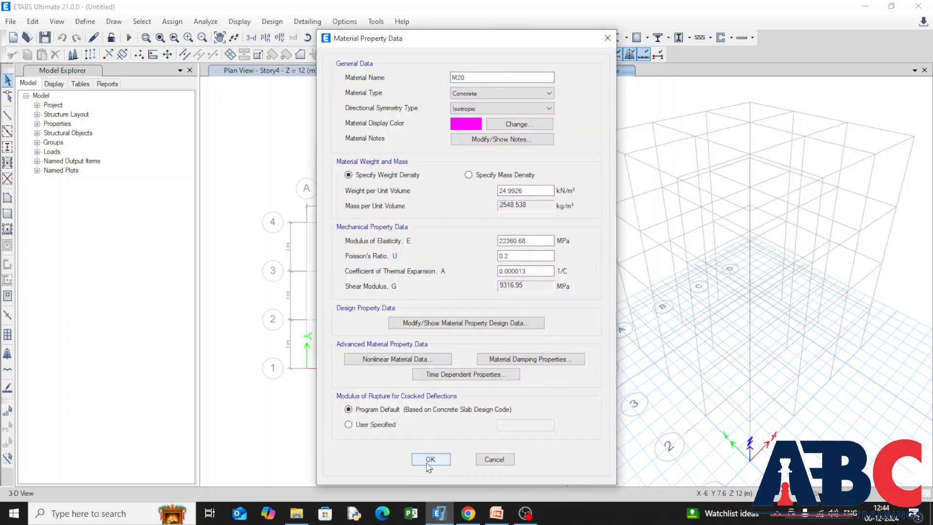
{"action": "left_click", "coordinate": [430, 459]}
Add a rebar material of Mild Grade 250 with default properties and finish defining materials.
{"action": "left_click", "coordinate": [507, 192]}
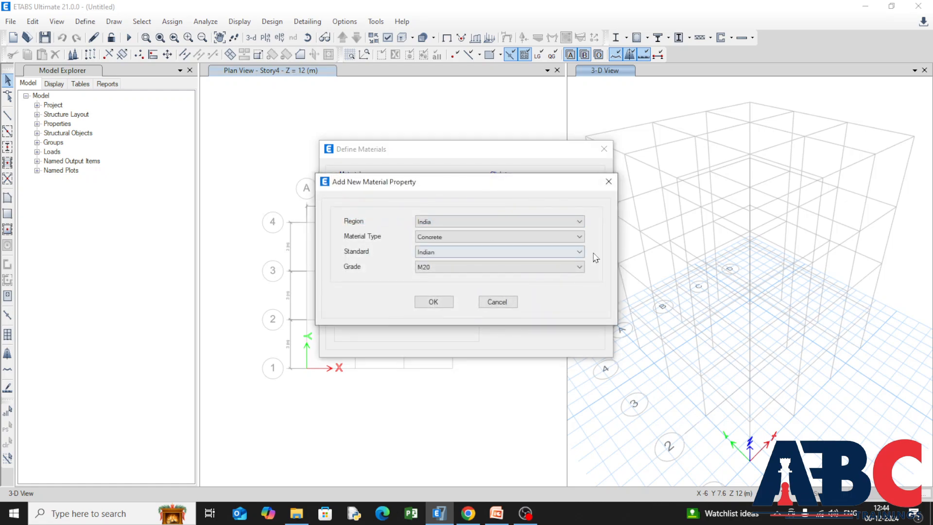
{"action": "left_click", "coordinate": [580, 237]}
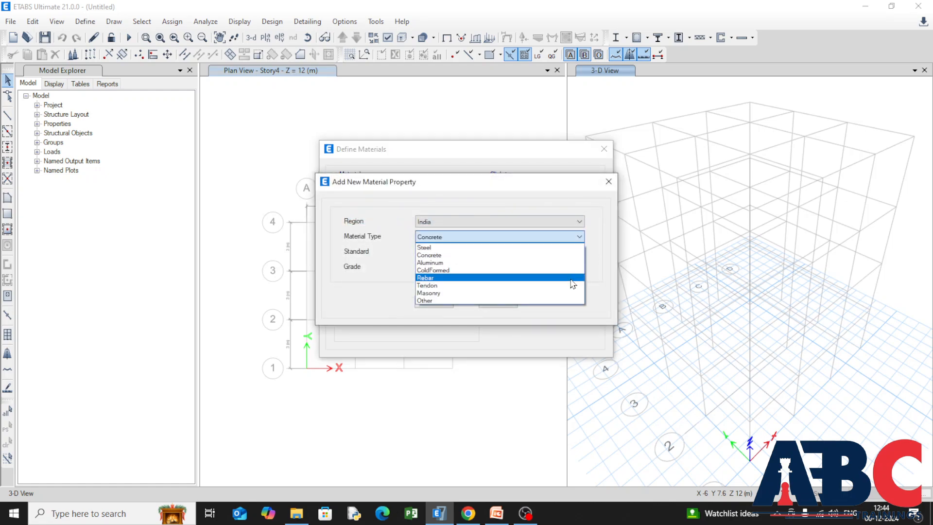
{"action": "left_click", "coordinate": [571, 278]}
{"action": "left_click", "coordinate": [579, 266]}
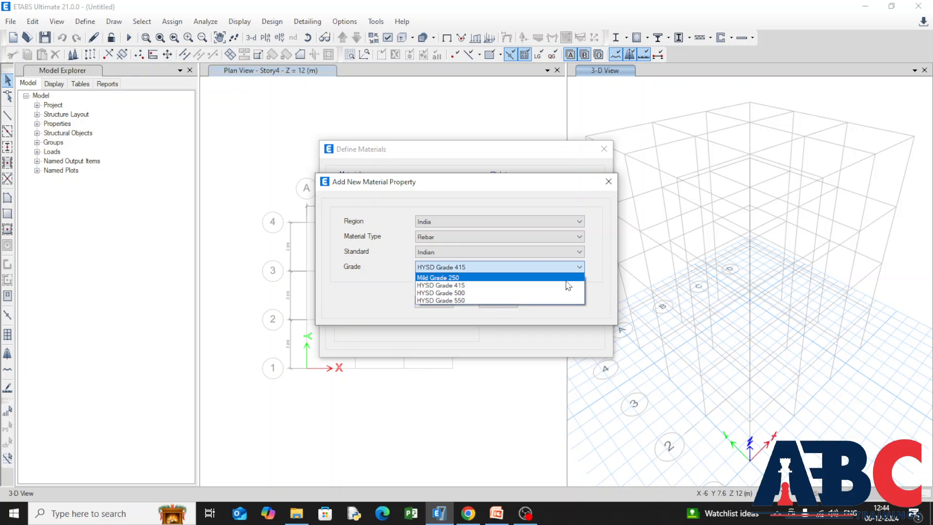
{"action": "left_click", "coordinate": [564, 277]}
{"action": "left_click", "coordinate": [433, 301]}
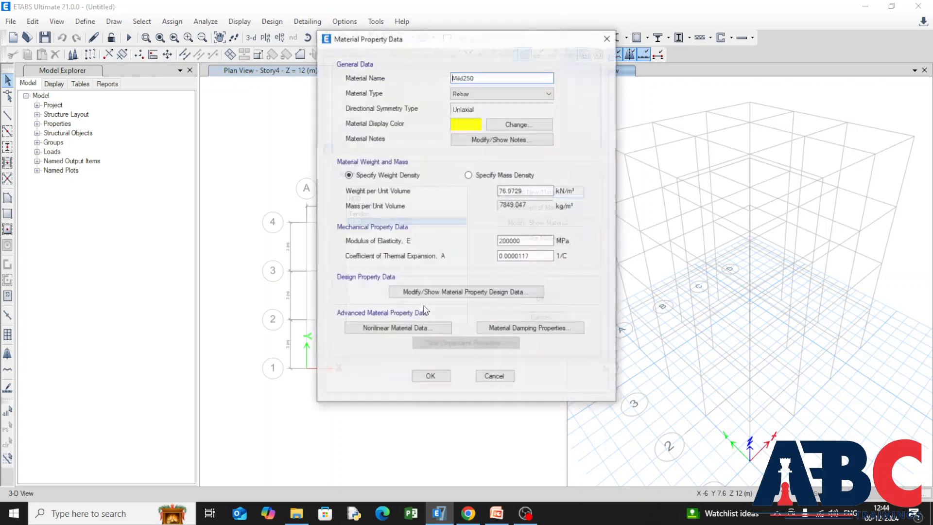
{"action": "left_click", "coordinate": [420, 379]}
{"action": "left_click", "coordinate": [534, 300]}
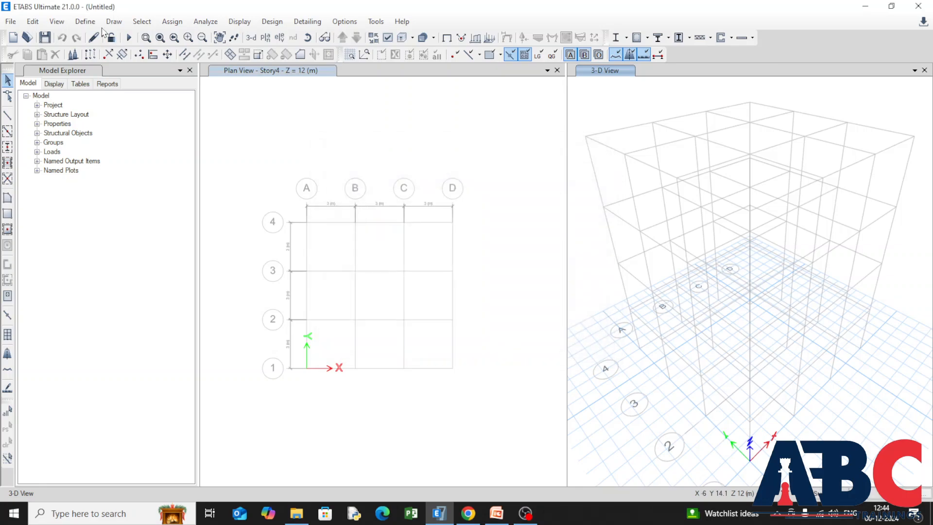
Delete the frame sections A-CompBm through SteelCol offered for multiple deletion in the frame section properties.
{"action": "left_click", "coordinate": [85, 21]}
{"action": "mouse_move", "coordinate": [181, 56]}
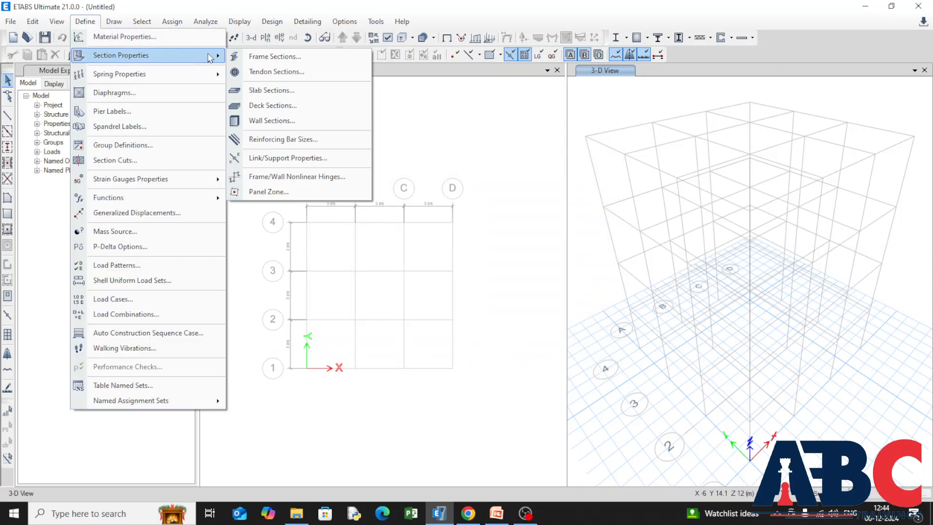
{"action": "left_click", "coordinate": [343, 59]}
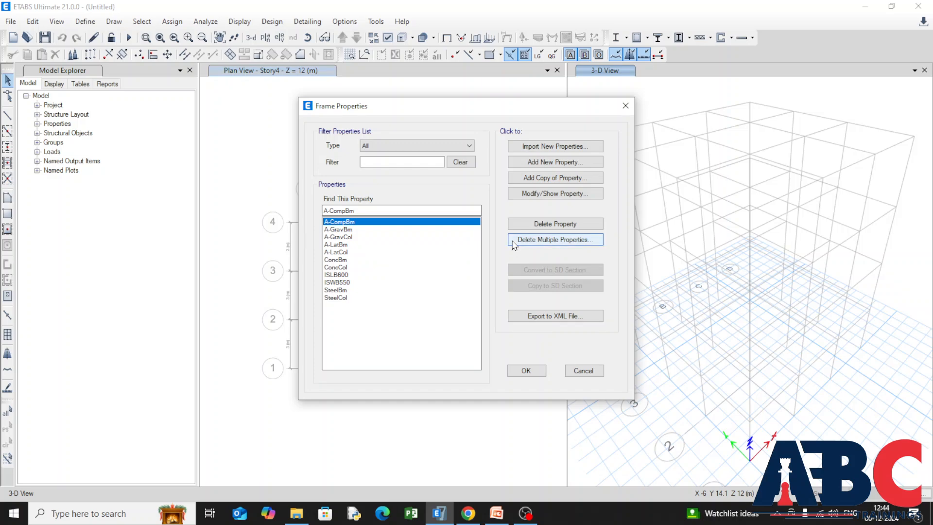
{"action": "left_click", "coordinate": [514, 242]}
{"action": "left_click_drag", "start_coordinate": [453, 203], "coordinate": [453, 286]}
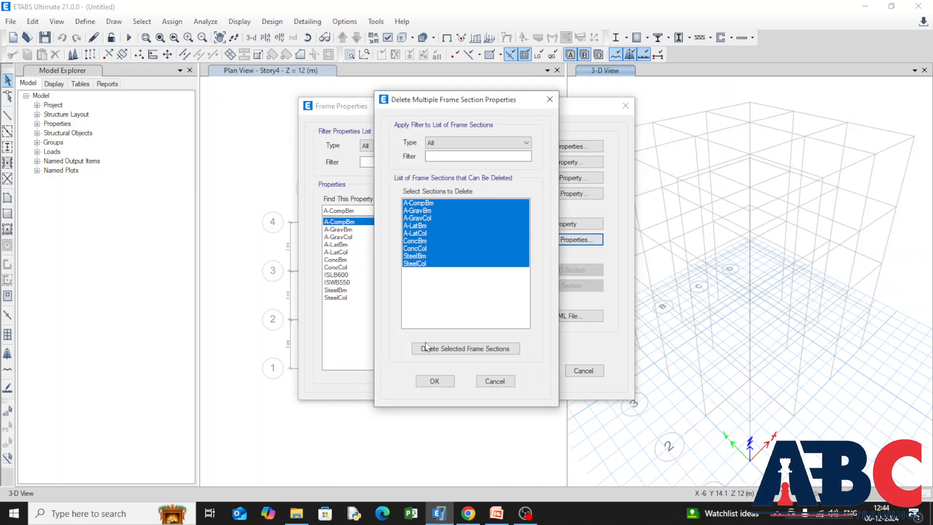
{"action": "left_click", "coordinate": [424, 348]}
{"action": "left_click", "coordinate": [434, 382]}
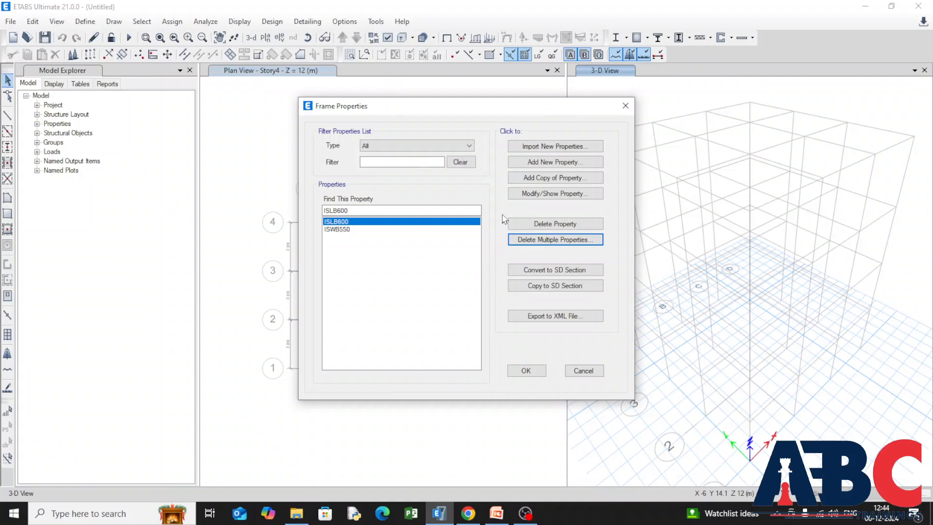
Create a concrete rectangular frame section named Column with M20 material, 450 mm depth and 400 mm width.
{"action": "left_click", "coordinate": [522, 166]}
{"action": "left_click", "coordinate": [260, 218]}
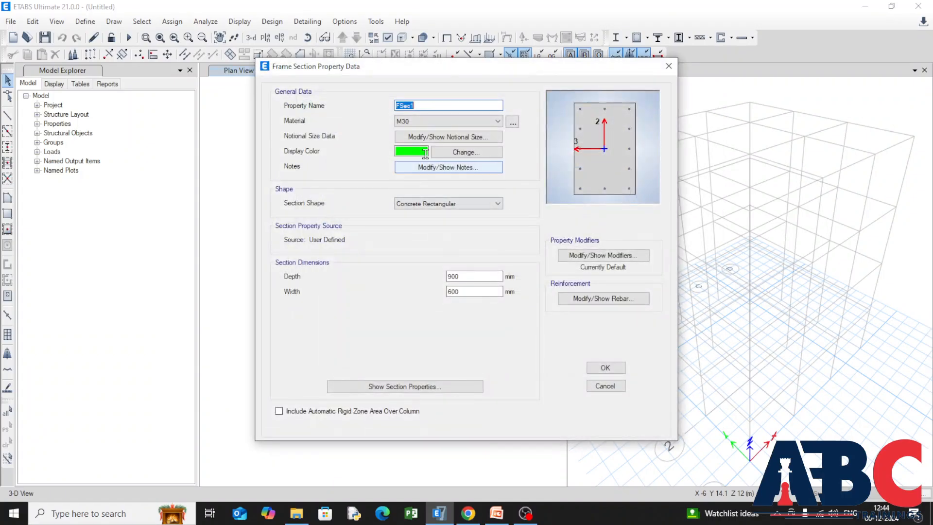
{"action": "key", "text": "BackSpace"}
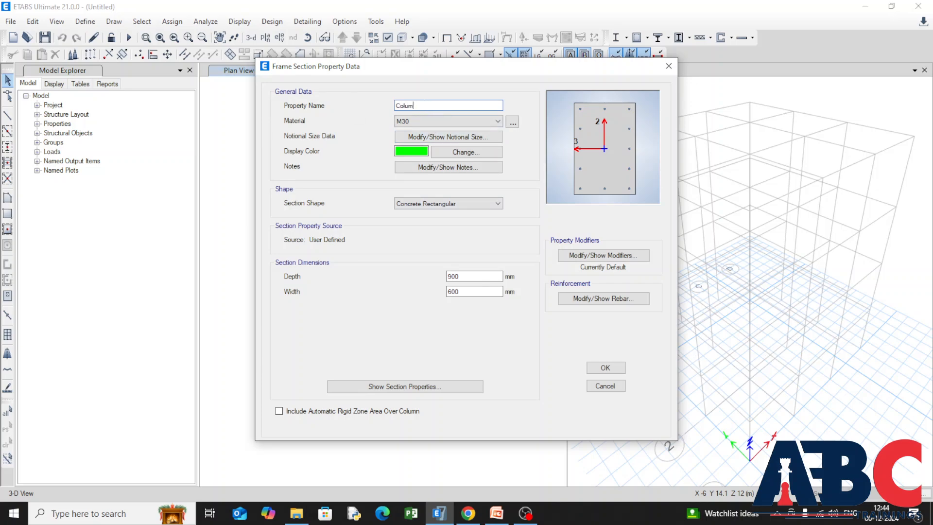
{"action": "left_click", "coordinate": [498, 121]}
{"action": "left_click", "coordinate": [488, 162]}
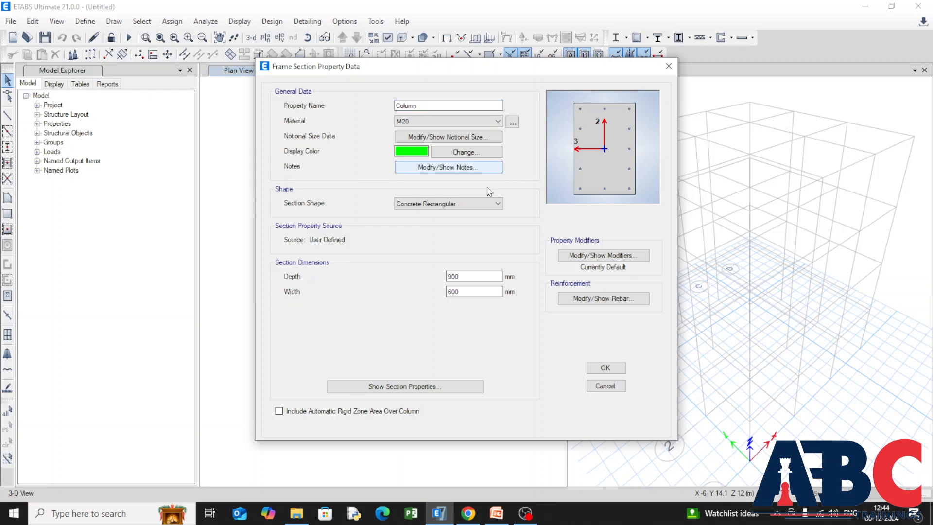
{"action": "double_click", "coordinate": [461, 276]}
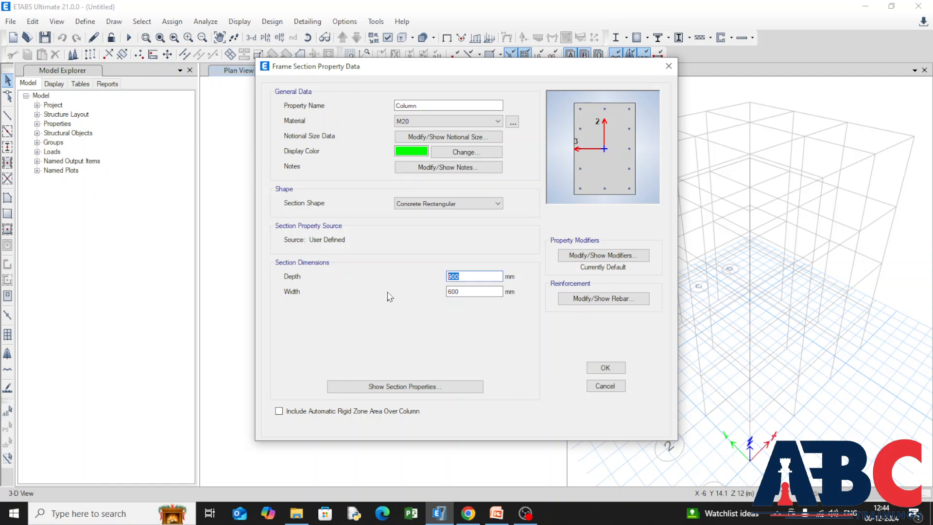
{"action": "type", "text": "450"}
{"action": "double_click", "coordinate": [469, 291]}
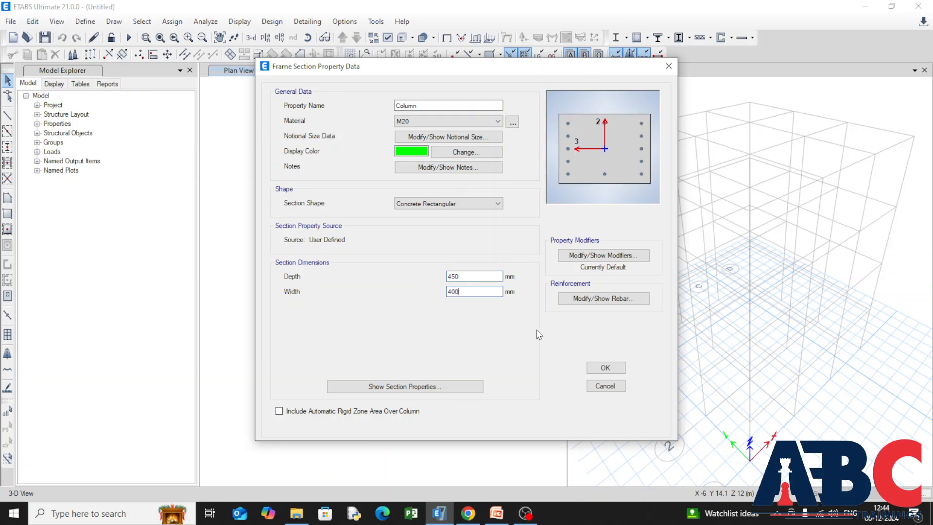
Set the Column section's confinement bar material to Mild250 and accept the section.
{"action": "left_click", "coordinate": [572, 299]}
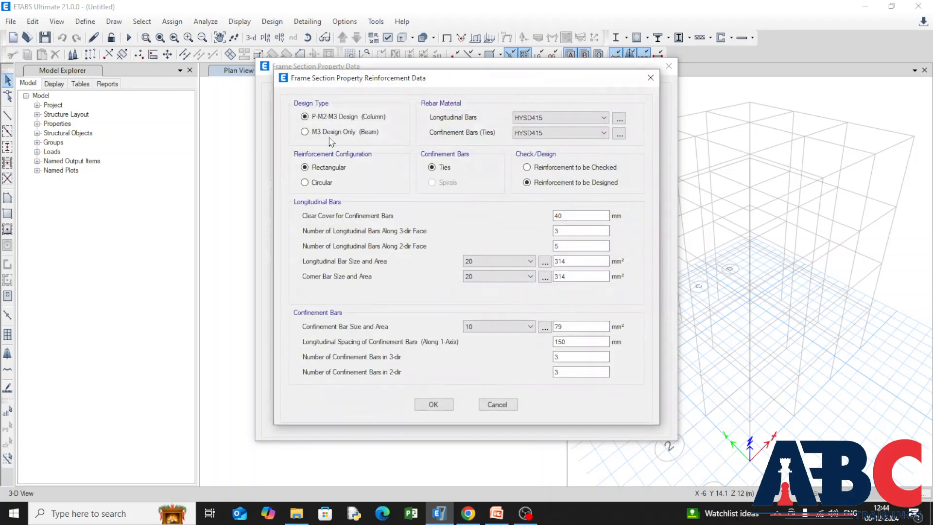
{"action": "left_click", "coordinate": [590, 135]}
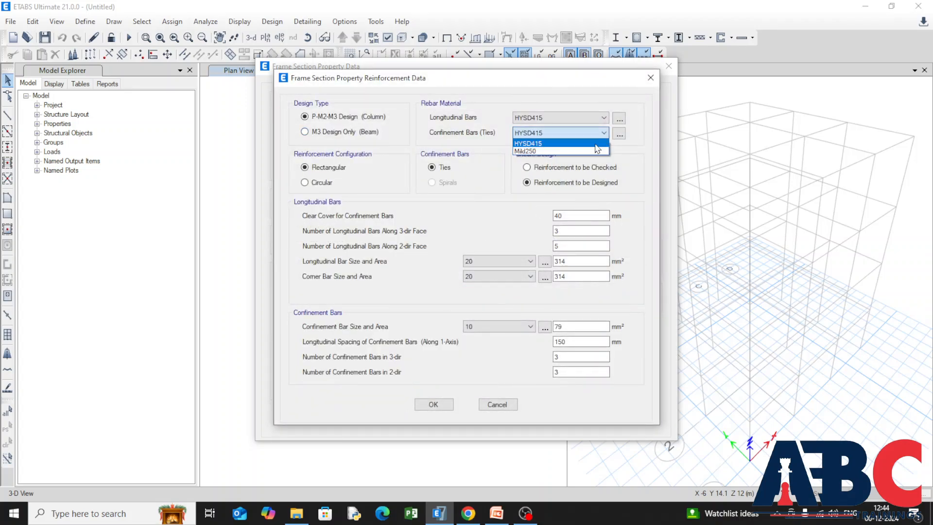
{"action": "left_click", "coordinate": [589, 154]}
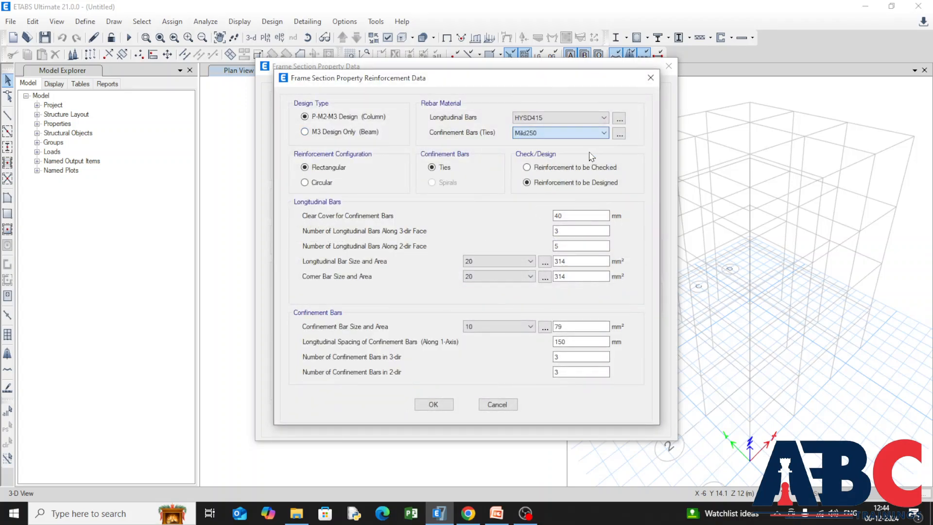
{"action": "left_click", "coordinate": [430, 404]}
{"action": "left_click", "coordinate": [602, 368]}
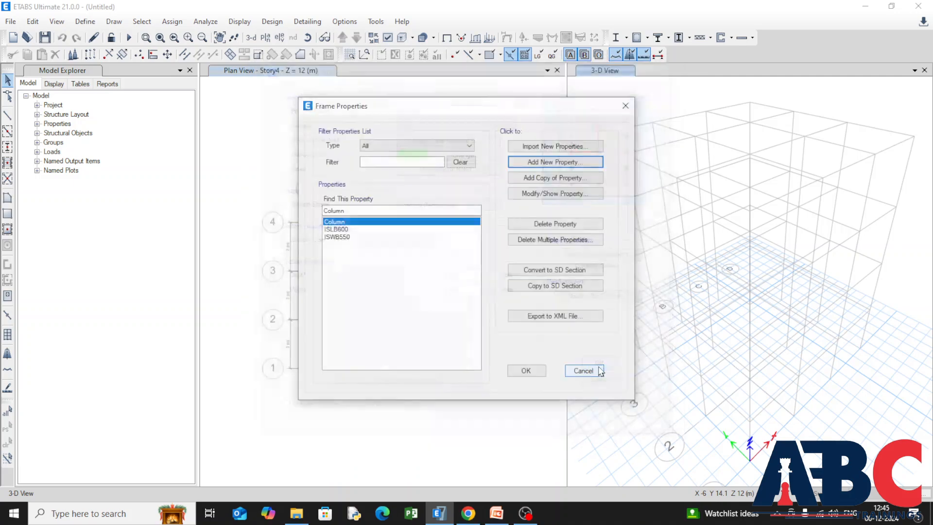
Delete the ISLB600 and ISWB550 steel sections from the frame properties.
{"action": "left_click", "coordinate": [552, 240]}
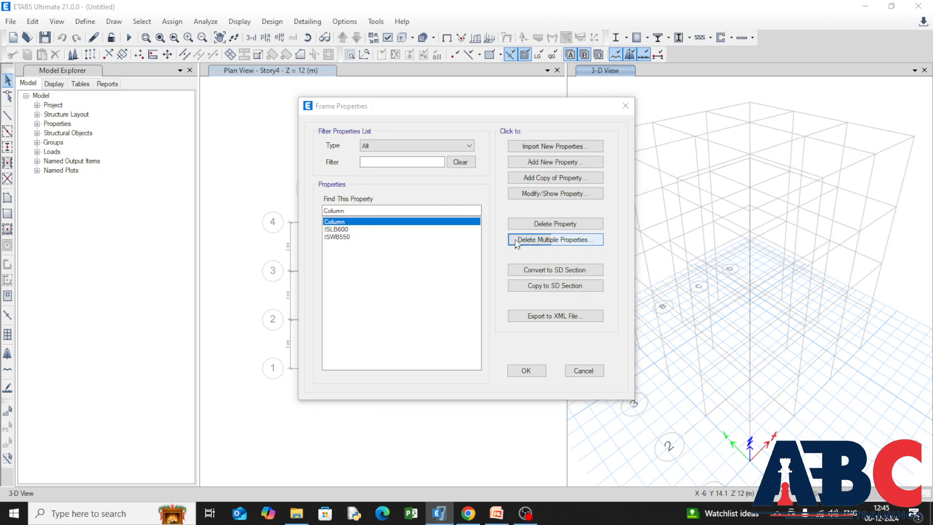
{"action": "left_click", "coordinate": [440, 212]}
{"action": "left_click", "coordinate": [442, 217], "text": "ctrl"}
{"action": "left_click", "coordinate": [423, 349]}
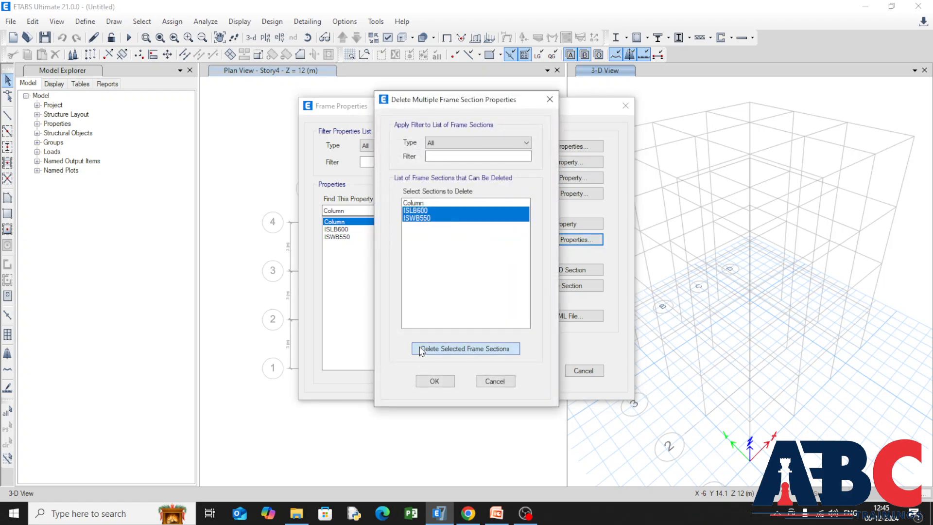
{"action": "left_click", "coordinate": [429, 381]}
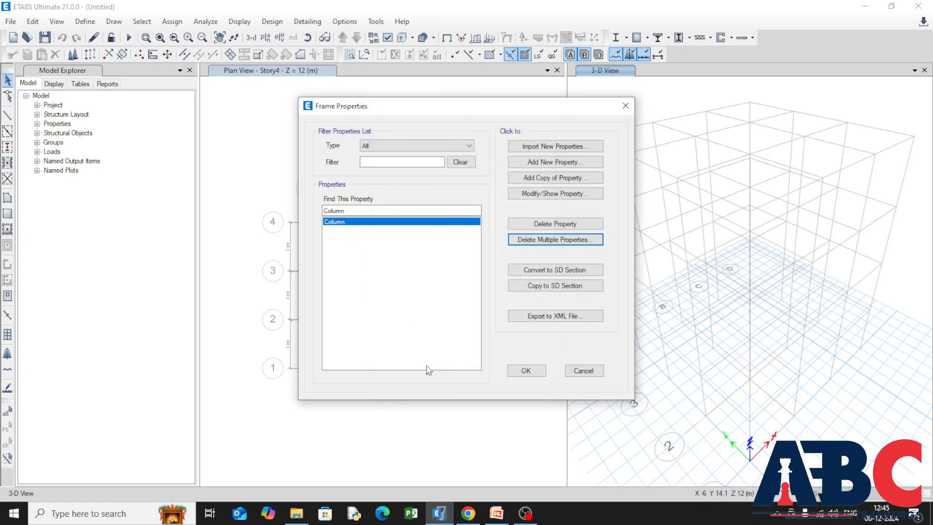
Create a concrete rectangular frame section named Beam with M20 material, 350 mm depth and 300 mm width.
{"action": "left_click", "coordinate": [532, 162]}
{"action": "left_click", "coordinate": [265, 229]}
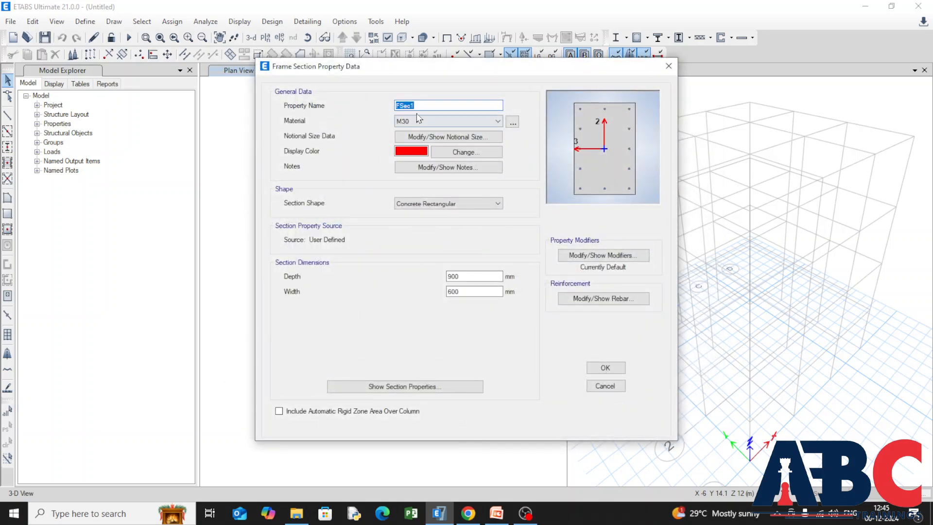
{"action": "key", "text": "BackSpace"}
{"action": "left_click", "coordinate": [498, 121]}
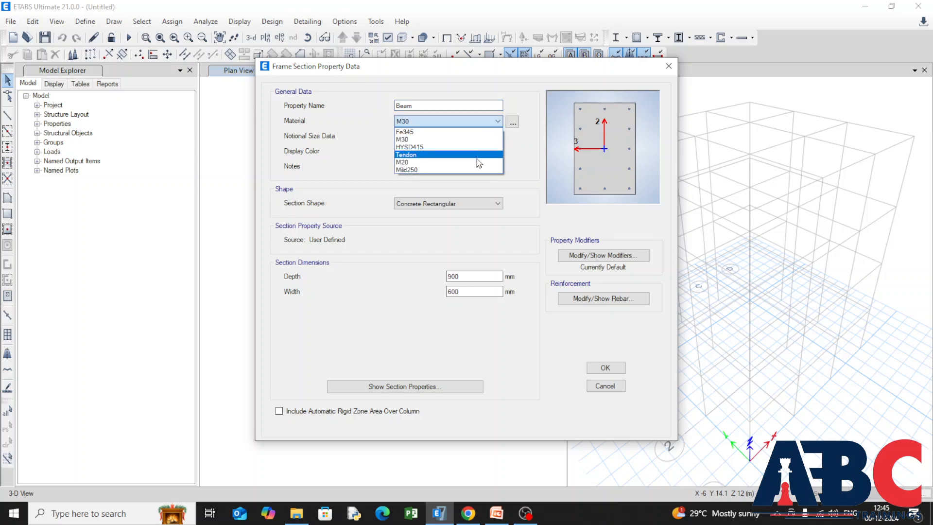
{"action": "left_click", "coordinate": [477, 162]}
{"action": "left_click", "coordinate": [467, 276]}
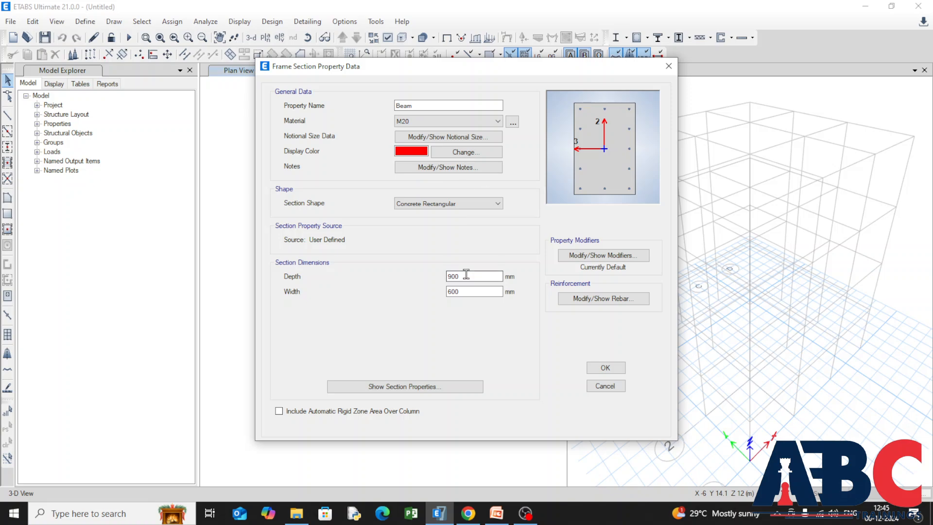
{"action": "left_click_drag", "start_coordinate": [467, 276], "coordinate": [362, 284]}
{"action": "type", "text": "350"}
{"action": "left_click_drag", "start_coordinate": [467, 295], "coordinate": [400, 304]}
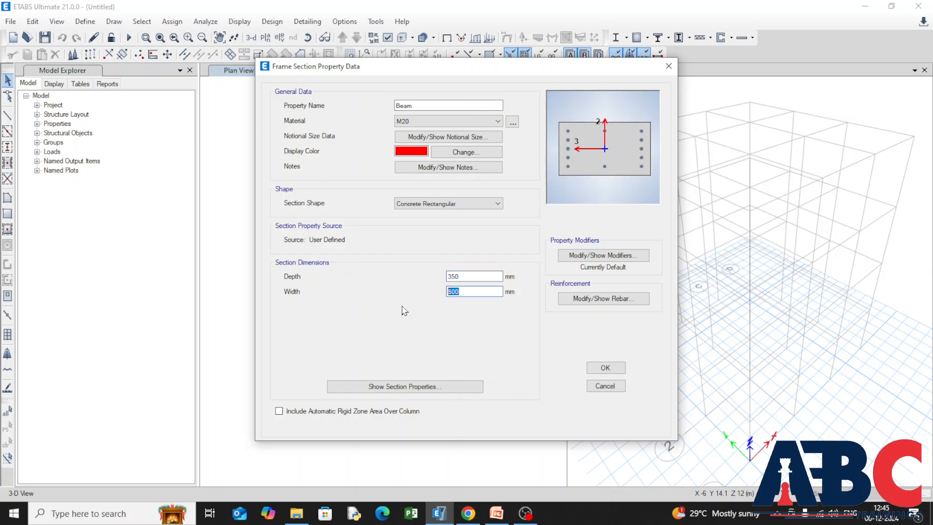
{"action": "type", "text": "2"}
Set the Beam reinforcement to M3 Design Only with 25 mm top and bottom cover and Mild250 ties, and save the frame sections.
{"action": "left_click", "coordinate": [571, 304]}
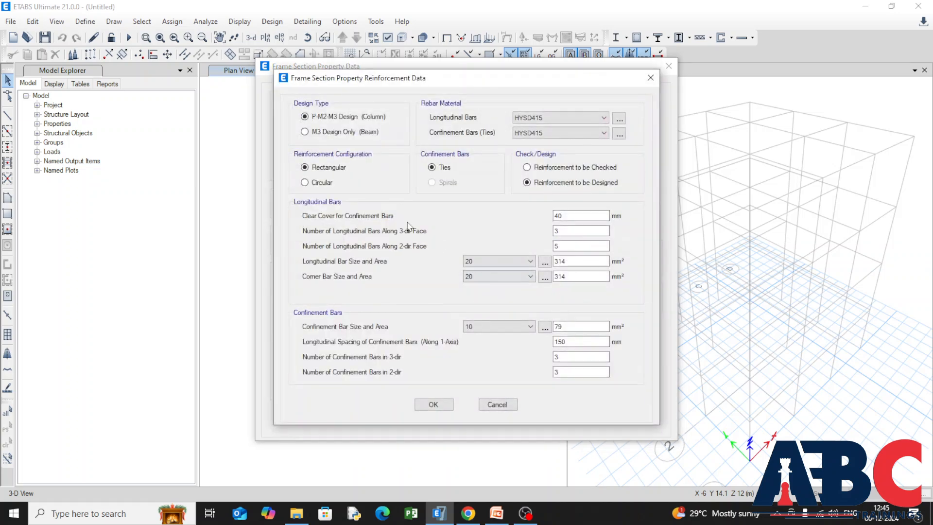
{"action": "left_click", "coordinate": [305, 132]}
{"action": "left_click_drag", "start_coordinate": [384, 169], "coordinate": [308, 190]}
{"action": "type", "text": "25"}
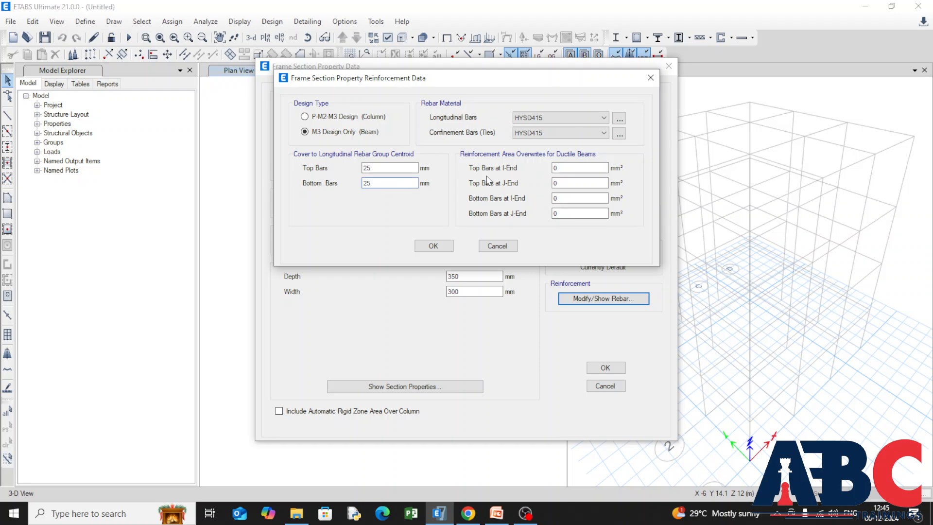
{"action": "left_click", "coordinate": [603, 136]}
{"action": "left_click", "coordinate": [593, 151]}
{"action": "left_click", "coordinate": [430, 246]}
{"action": "left_click", "coordinate": [591, 369]}
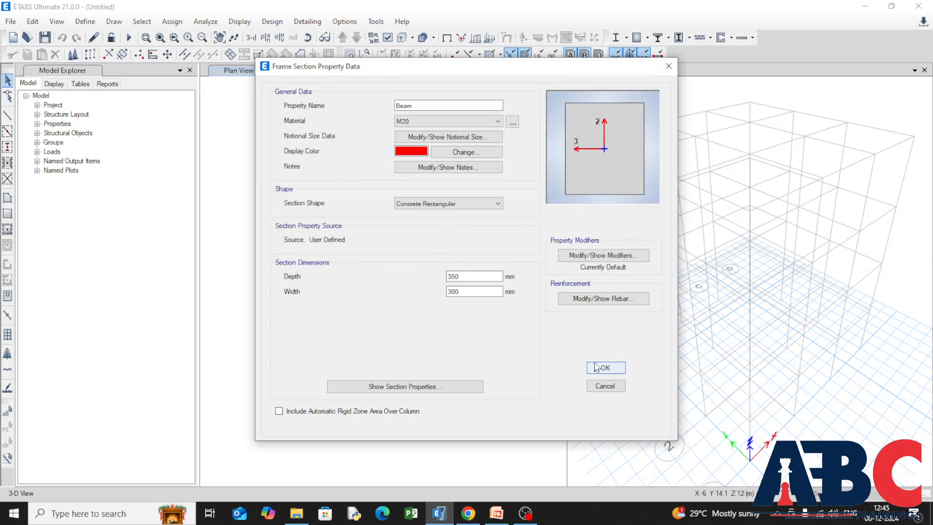
{"action": "left_click", "coordinate": [515, 372]}
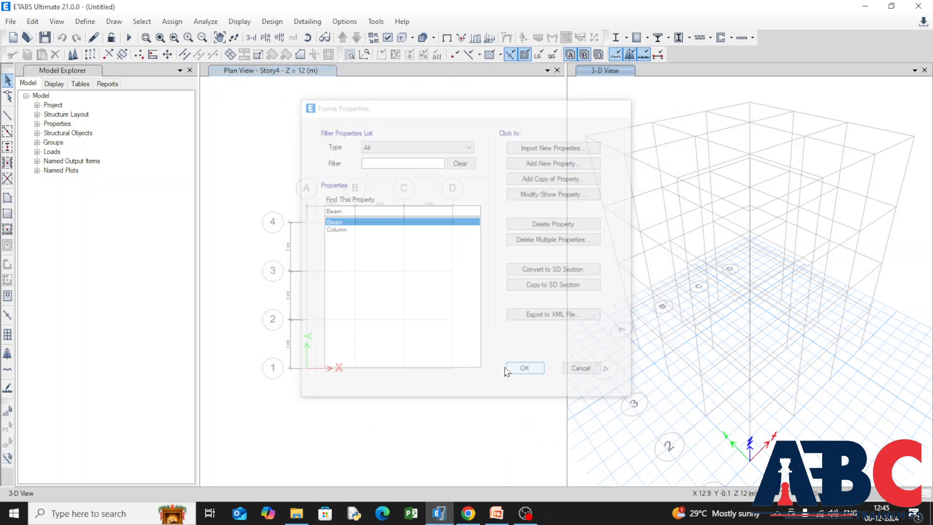
Rename the Slab1 slab property as Slab 2, with M20 material and 125 mm thickness.
{"action": "left_click", "coordinate": [85, 22]}
{"action": "mouse_move", "coordinate": [202, 56]}
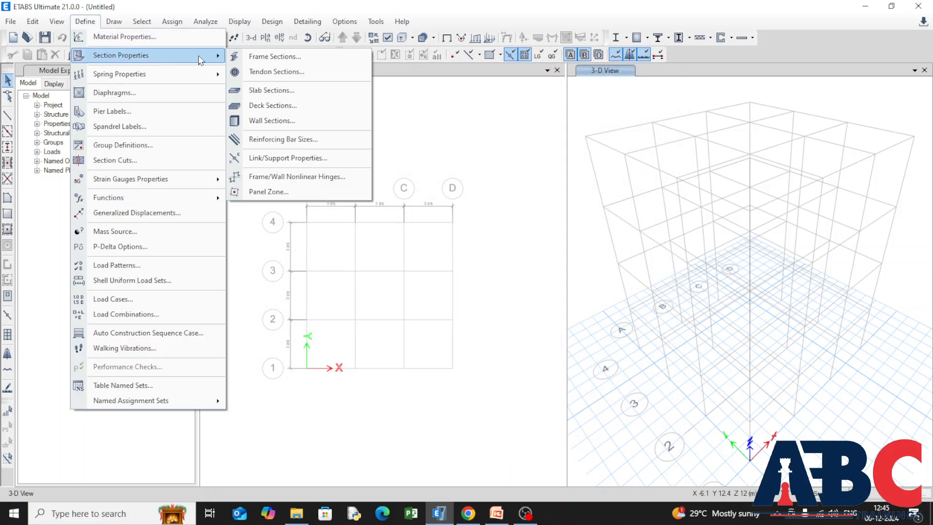
{"action": "left_click", "coordinate": [323, 92]}
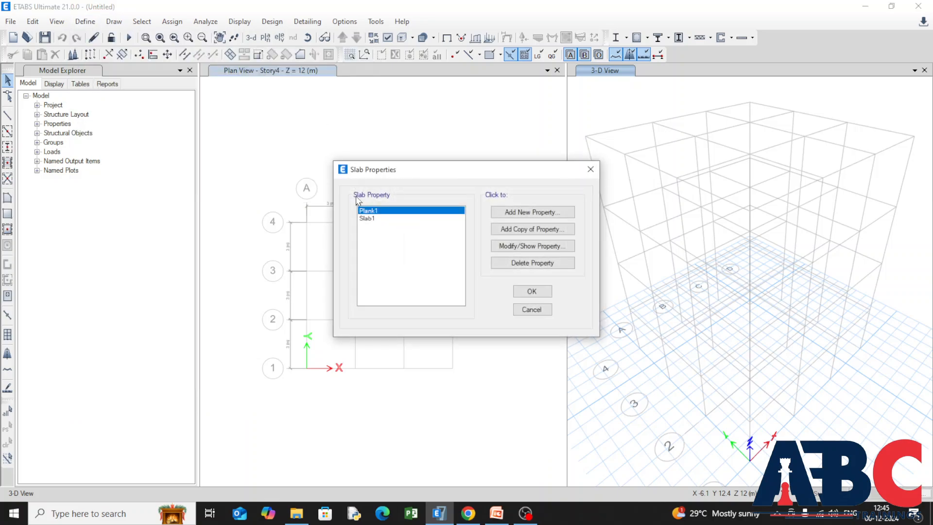
{"action": "left_click", "coordinate": [398, 220]}
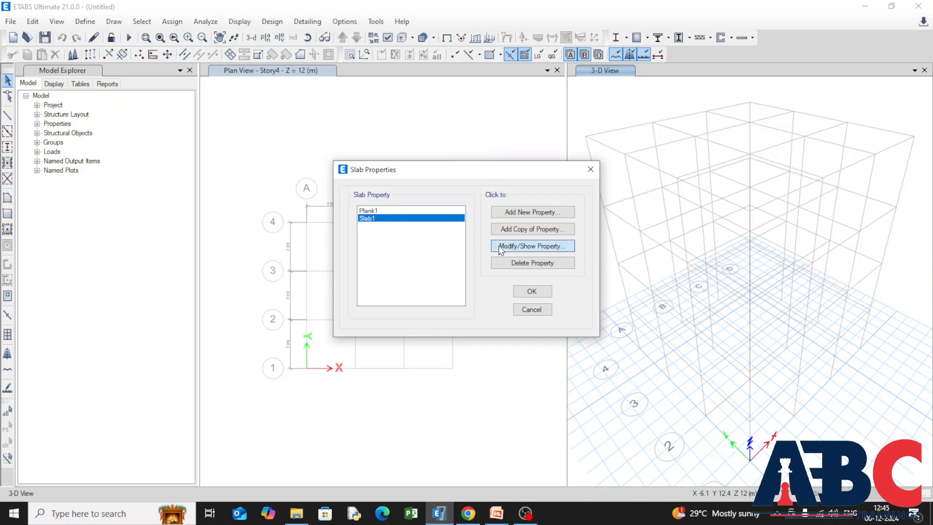
{"action": "left_click", "coordinate": [505, 246]}
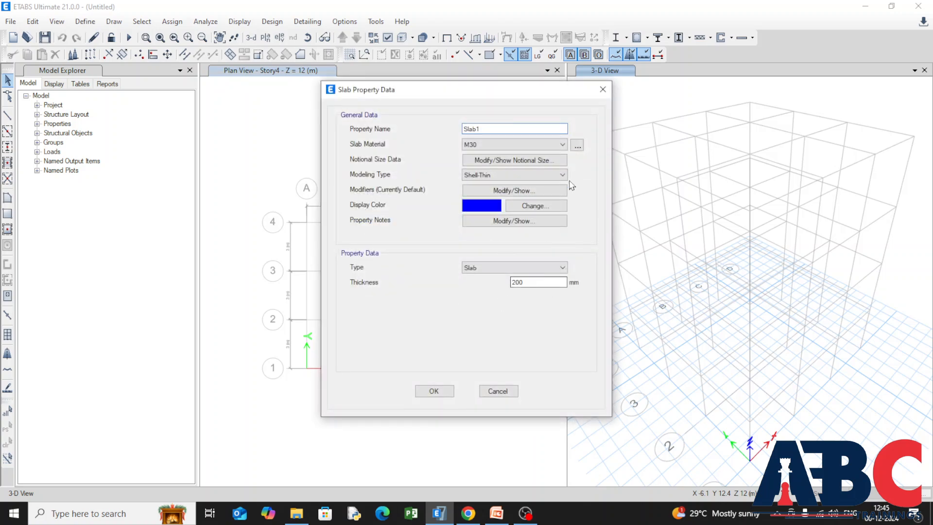
{"action": "left_click", "coordinate": [563, 144]}
{"action": "left_click", "coordinate": [515, 187]}
{"action": "left_click", "coordinate": [506, 129]}
{"action": "type", "text": "2"}
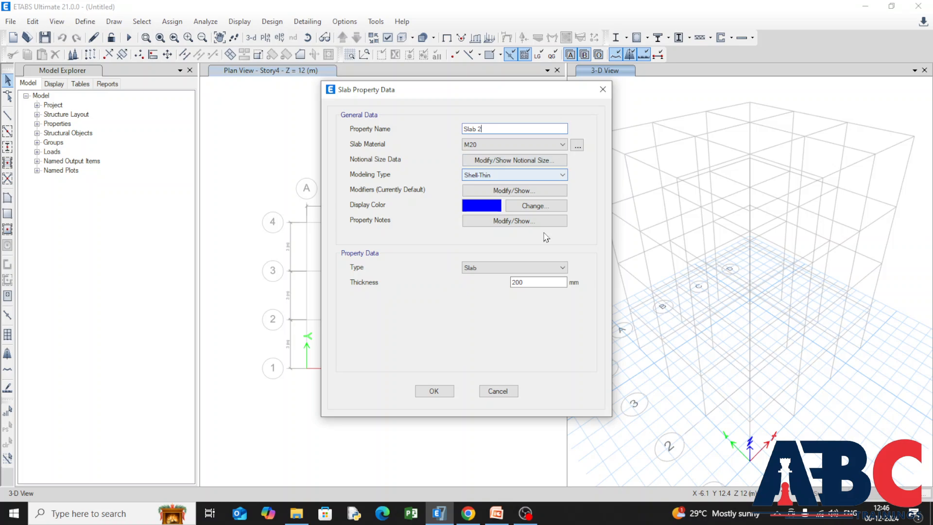
{"action": "double_click", "coordinate": [545, 282]}
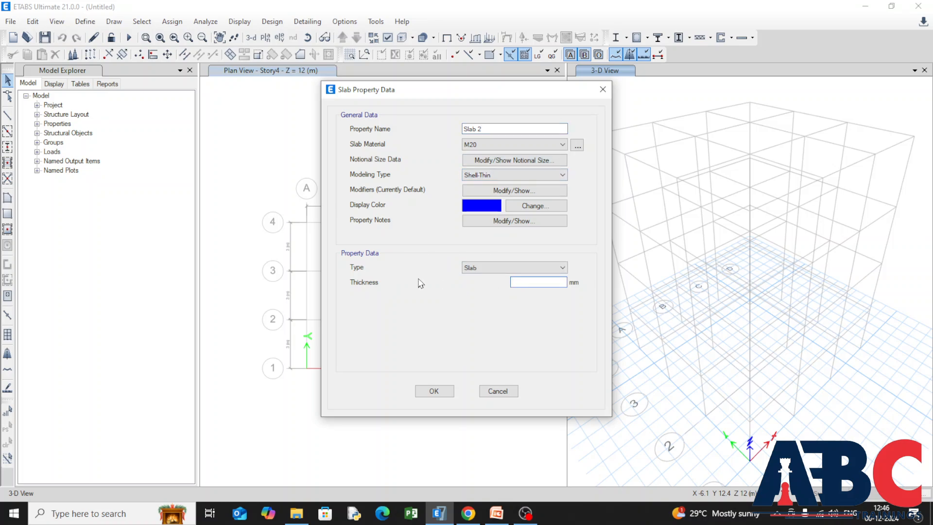
{"action": "type", "text": "125"}
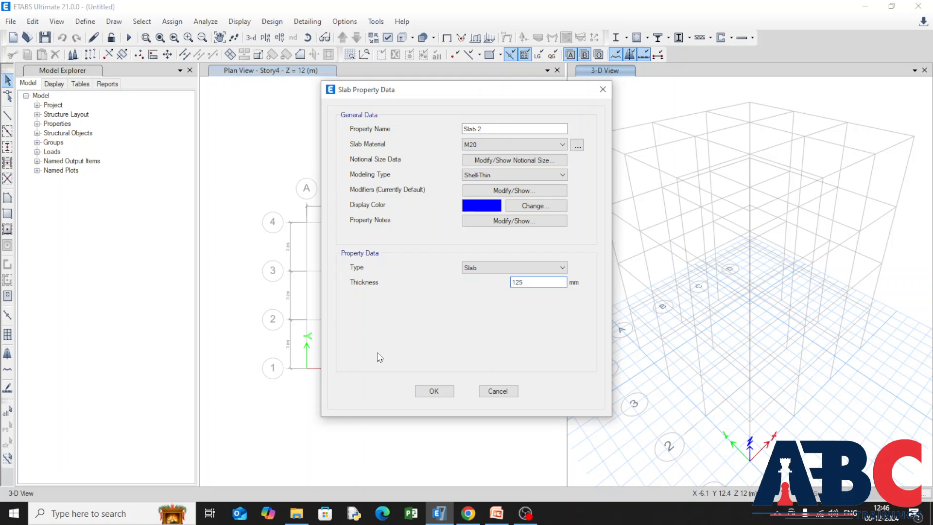
{"action": "left_click", "coordinate": [434, 391]}
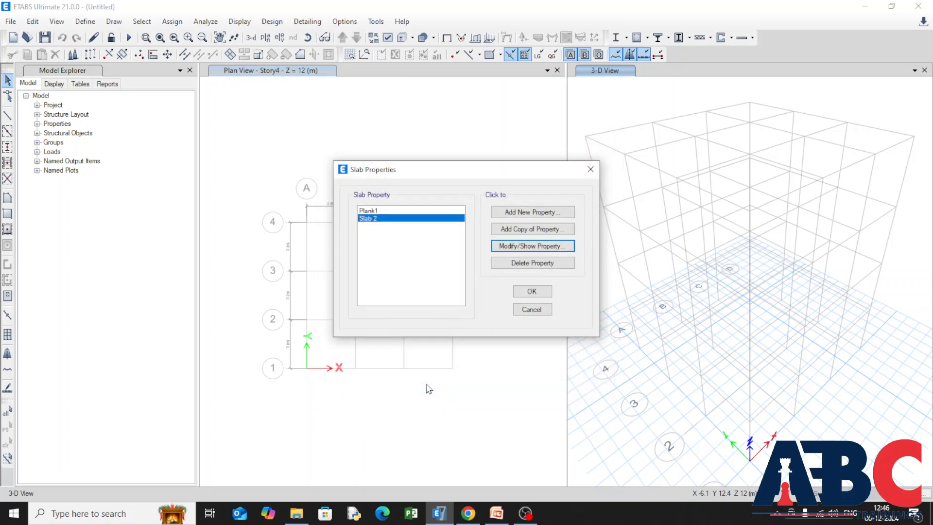
Set the thickness of Slab 2 to 150 mm and accept the slab properties.
{"action": "left_click", "coordinate": [497, 248]}
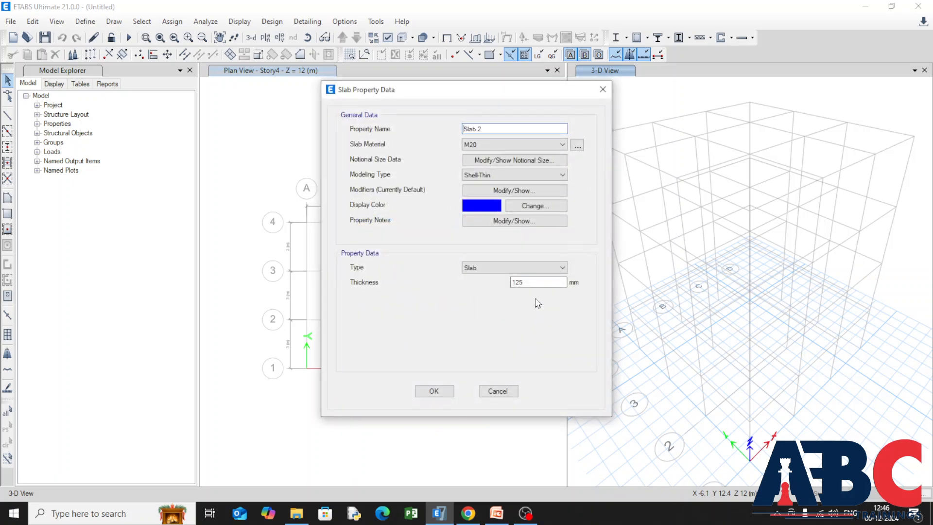
{"action": "double_click", "coordinate": [538, 282]}
{"action": "type", "text": "1"}
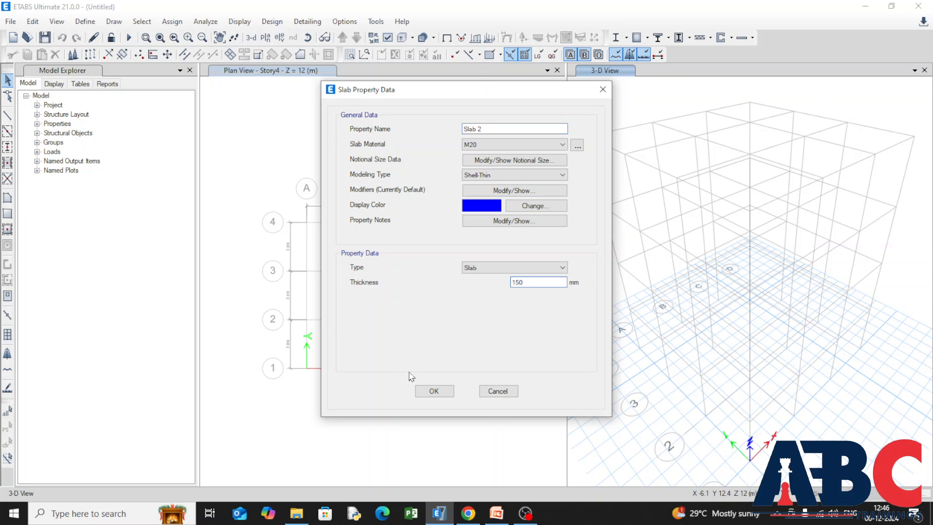
{"action": "left_click", "coordinate": [433, 390]}
{"action": "left_click", "coordinate": [528, 290]}
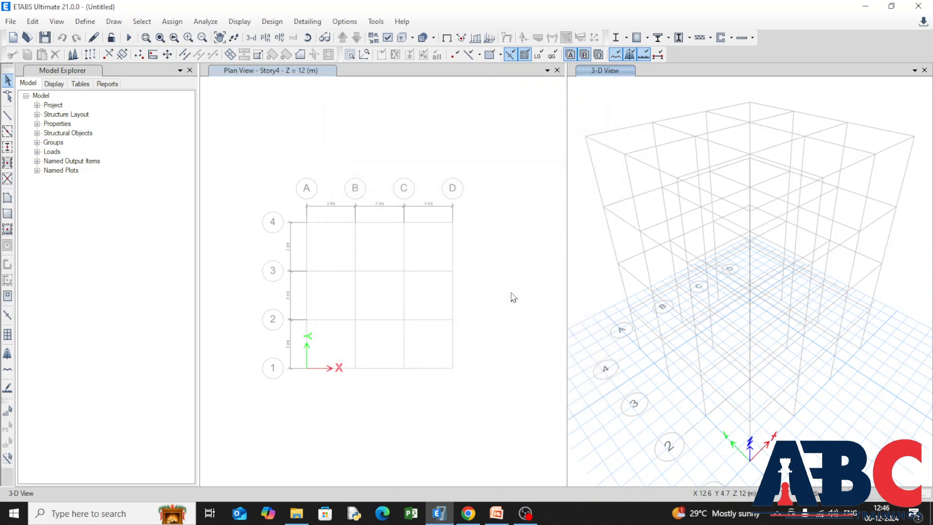
Review the definition of the existing D1 diaphragm and close the diaphragm definitions without adding another one.
{"action": "left_click", "coordinate": [85, 22]}
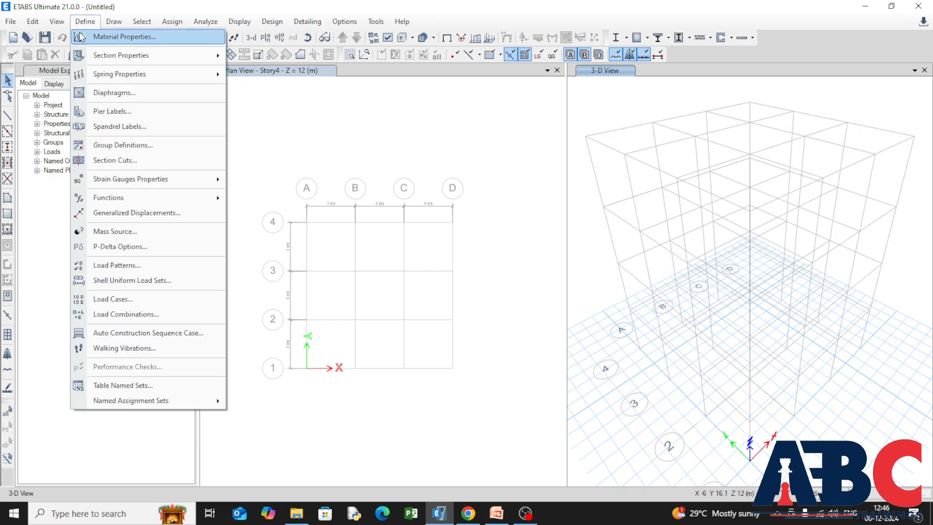
{"action": "left_click", "coordinate": [163, 100]}
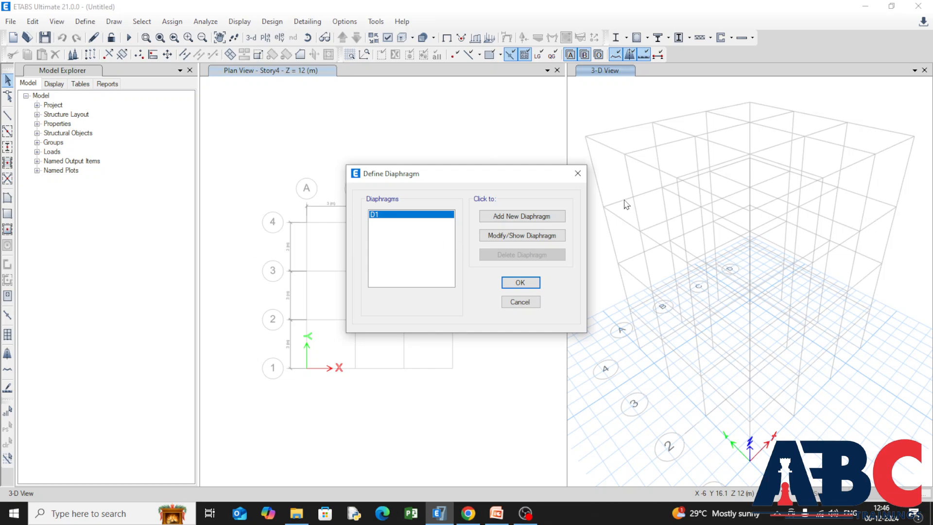
{"action": "left_click", "coordinate": [488, 220]}
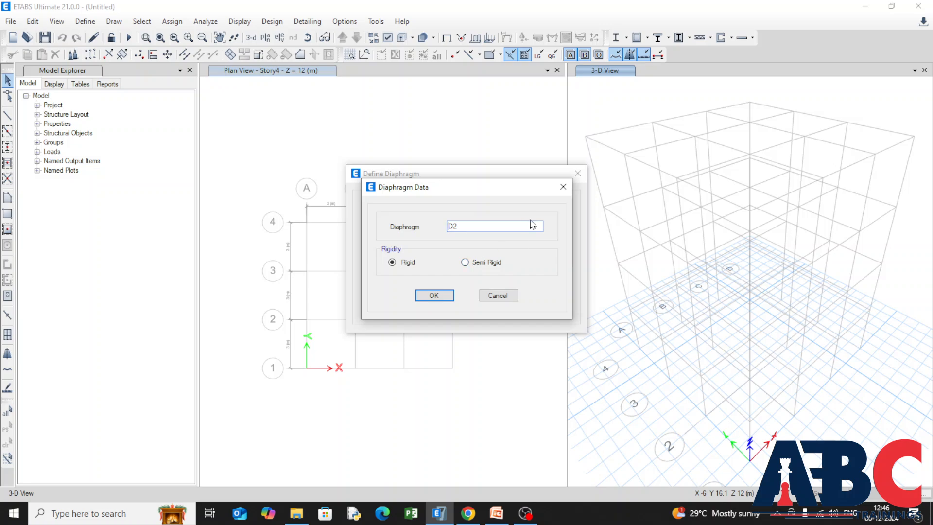
{"action": "left_click", "coordinate": [489, 295]}
{"action": "left_click", "coordinate": [482, 236]}
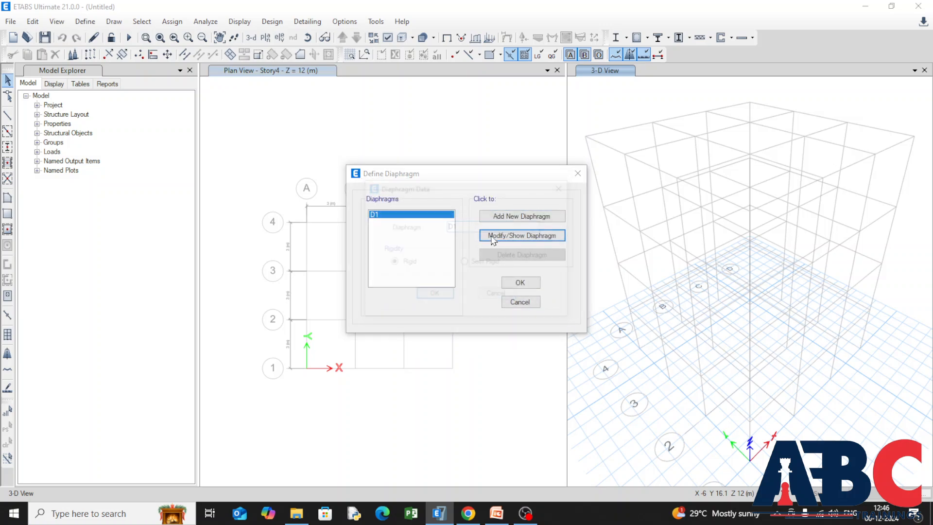
{"action": "left_click", "coordinate": [432, 295]}
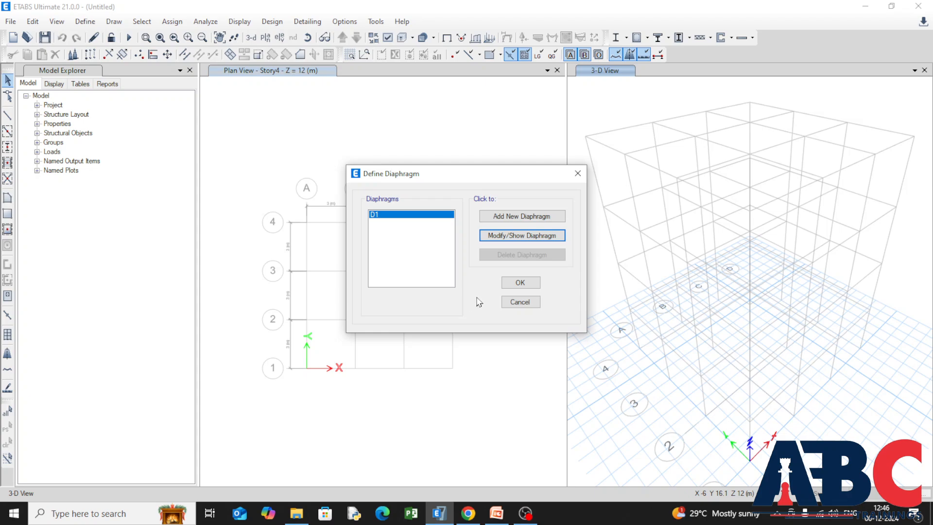
{"action": "left_click", "coordinate": [514, 283]}
Add a load pattern named WL X of type Wind with Indian IS 875:2015 as its auto lateral load.
{"action": "left_click", "coordinate": [85, 22]}
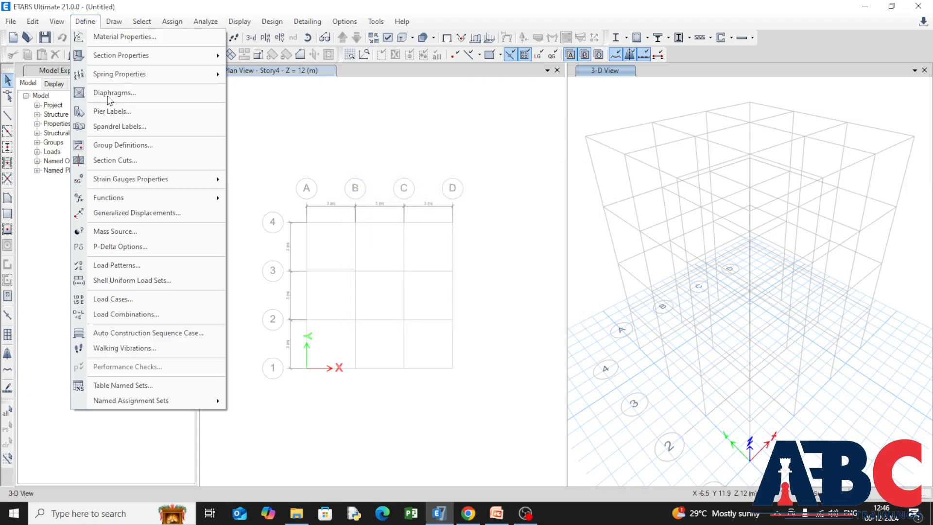
{"action": "left_click", "coordinate": [165, 268]}
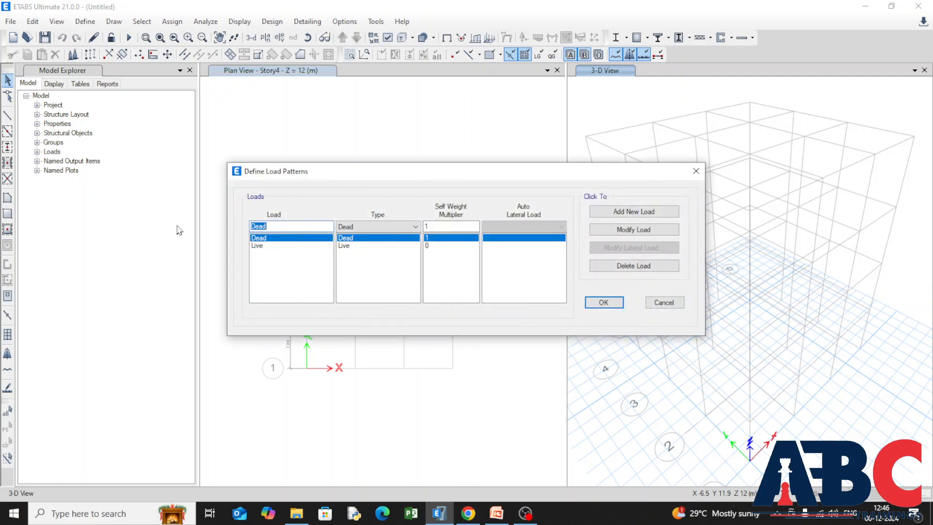
{"action": "key", "text": "BackSpace"}
{"action": "left_click", "coordinate": [415, 226]}
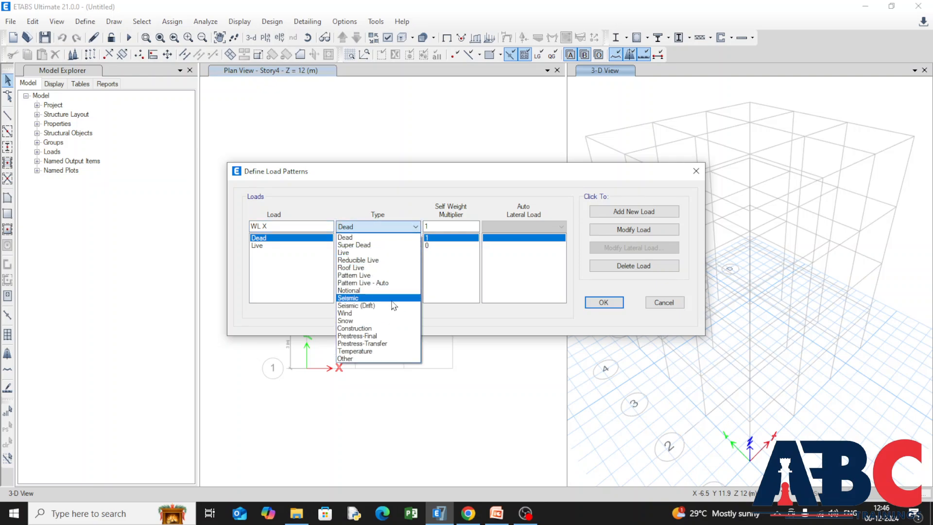
{"action": "left_click", "coordinate": [391, 313]}
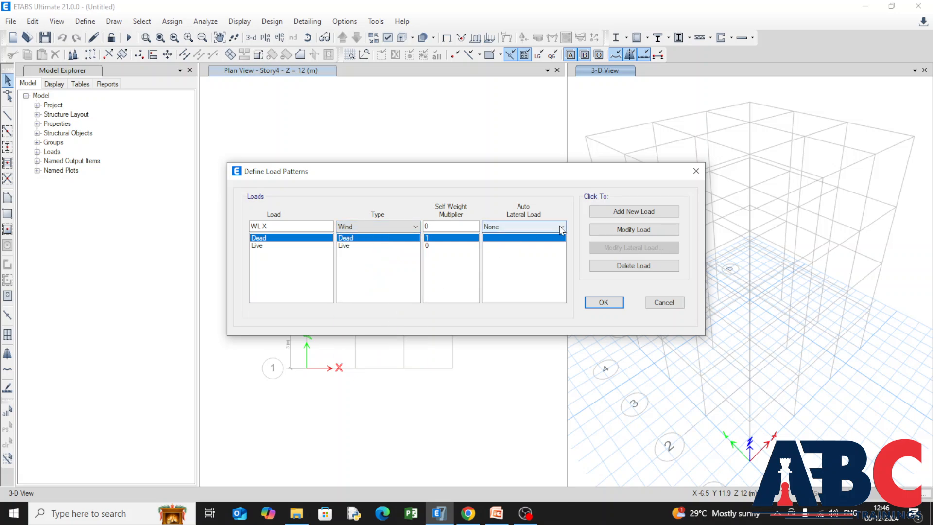
{"action": "left_click", "coordinate": [562, 229]}
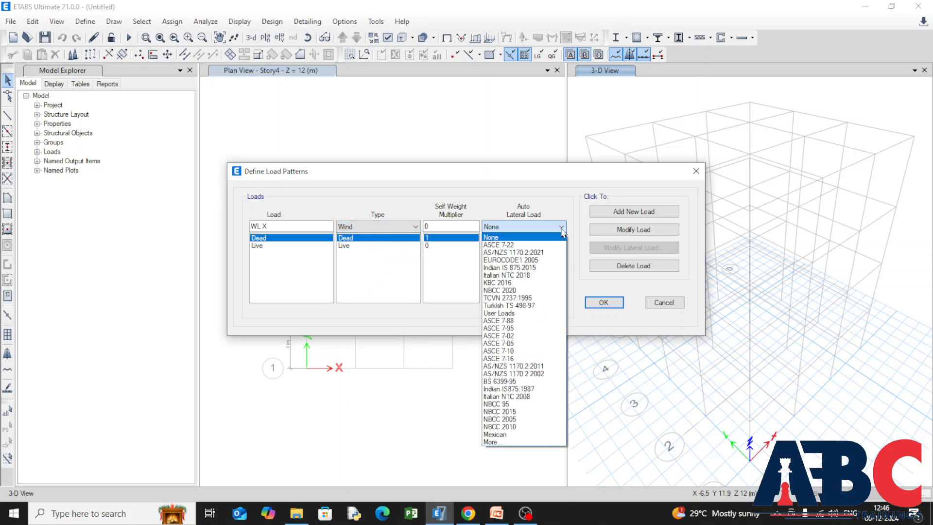
{"action": "left_click", "coordinate": [539, 268]}
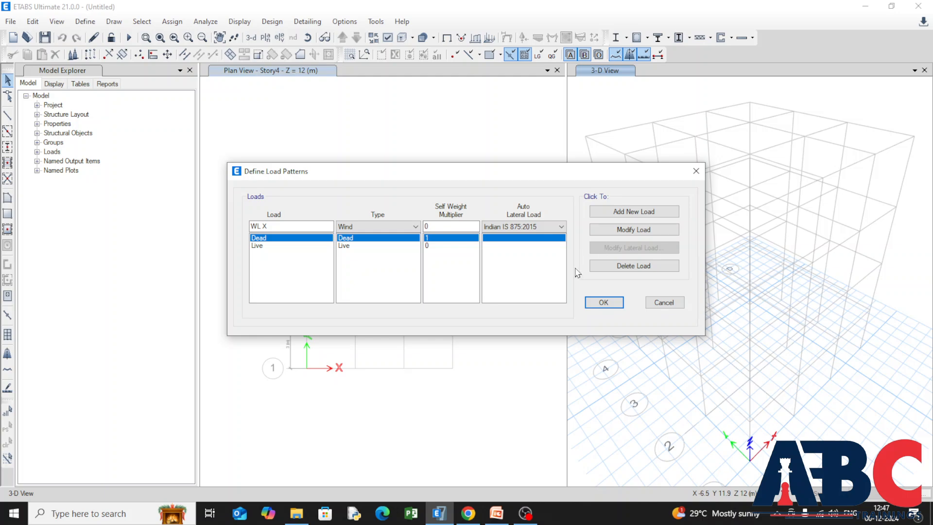
{"action": "left_click", "coordinate": [604, 215]}
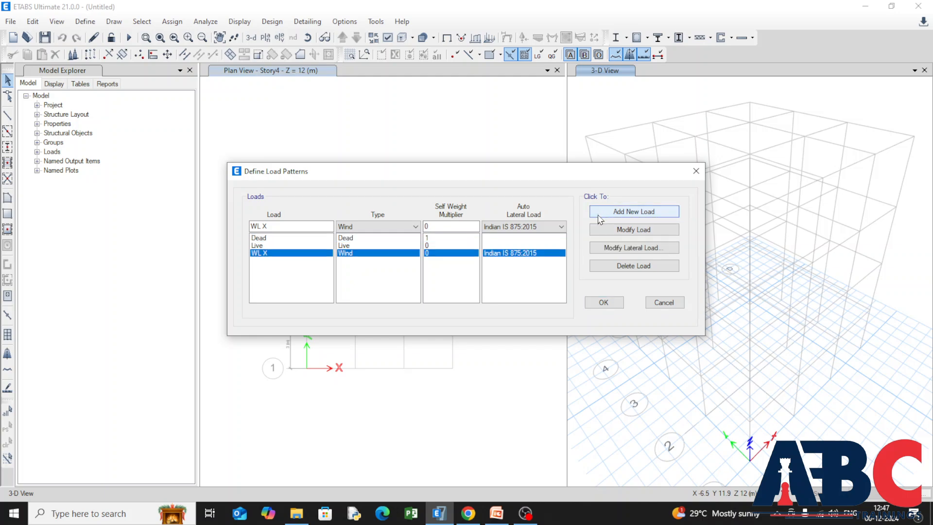
Add a second wind load pattern named WL Y with the Indian IS 875:2015 auto lateral load.
{"action": "left_click", "coordinate": [278, 227]}
{"action": "left_click", "coordinate": [273, 223]}
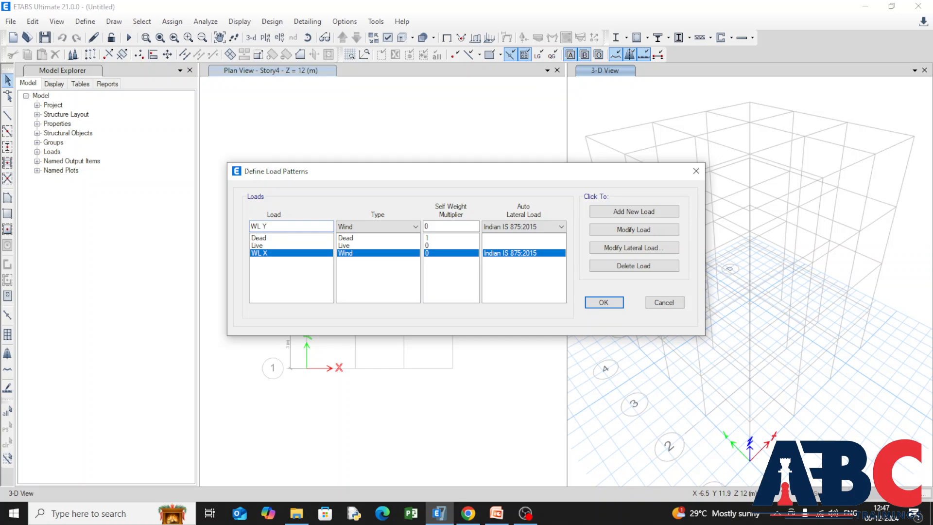
{"action": "left_click", "coordinate": [631, 212]}
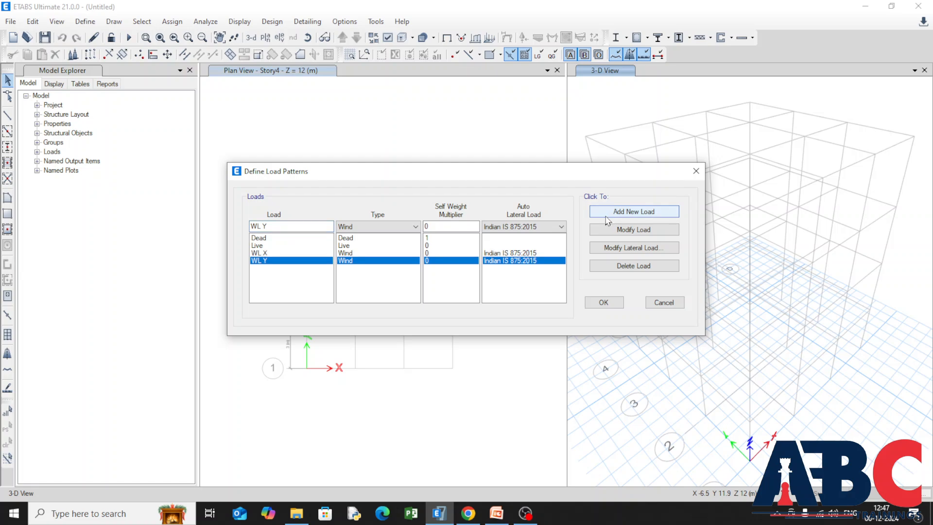
Set the wind exposure direction angle of the WL X lateral load to 0 degrees.
{"action": "left_click", "coordinate": [309, 254]}
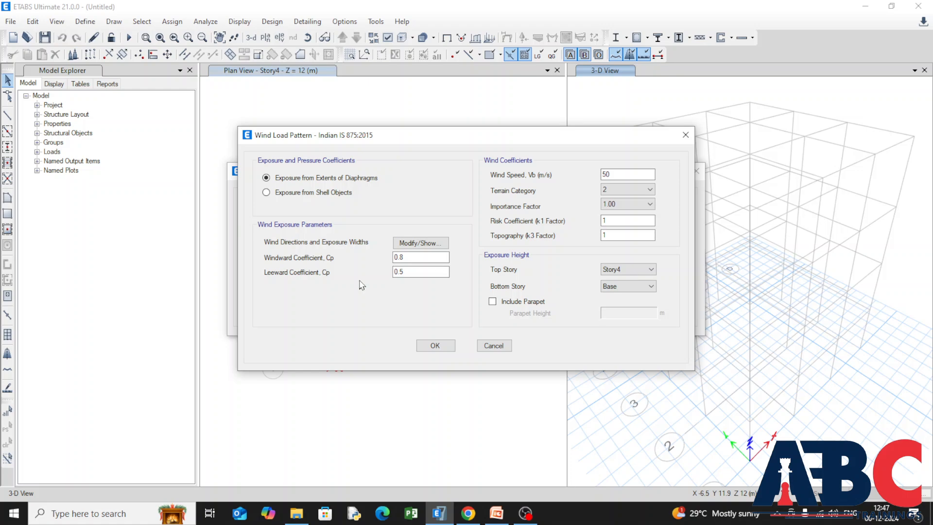
{"action": "left_click", "coordinate": [402, 250]}
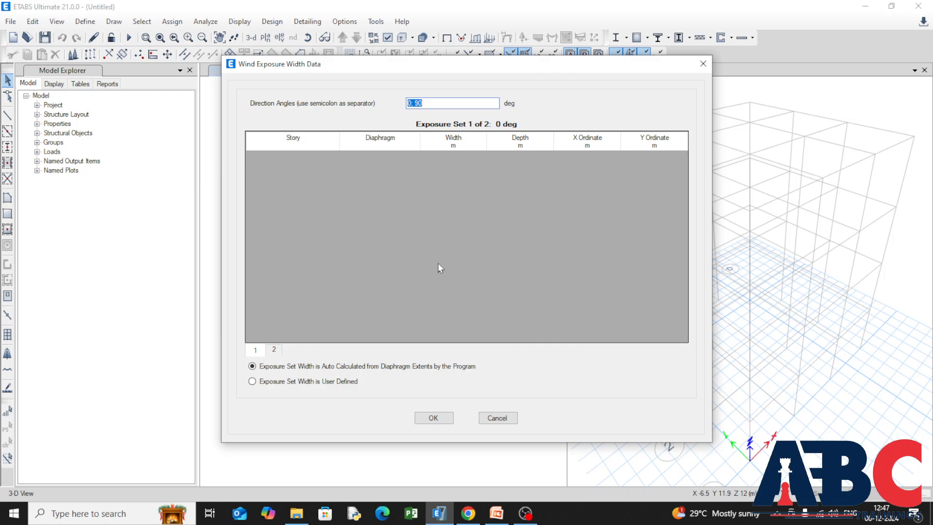
{"action": "left_click_drag", "start_coordinate": [426, 103], "coordinate": [345, 104]}
{"action": "type", "text": "0"}
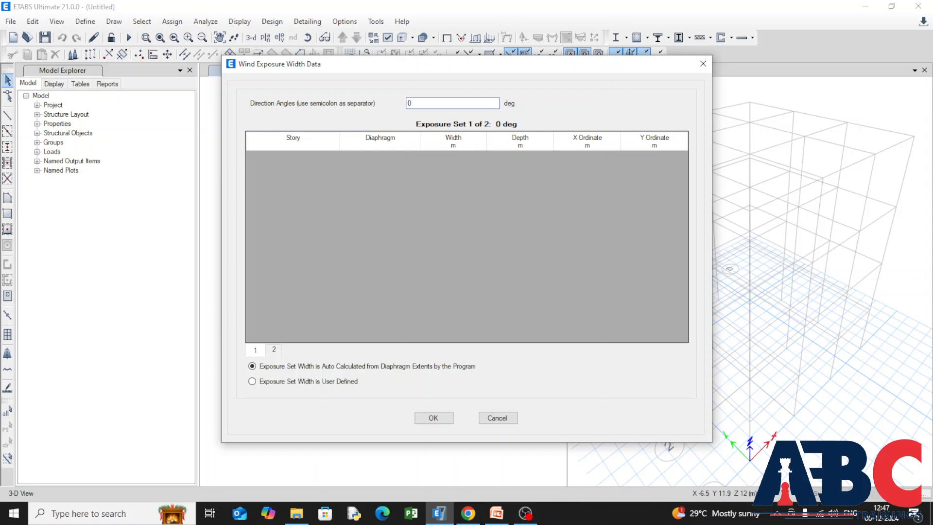
{"action": "left_click", "coordinate": [422, 419]}
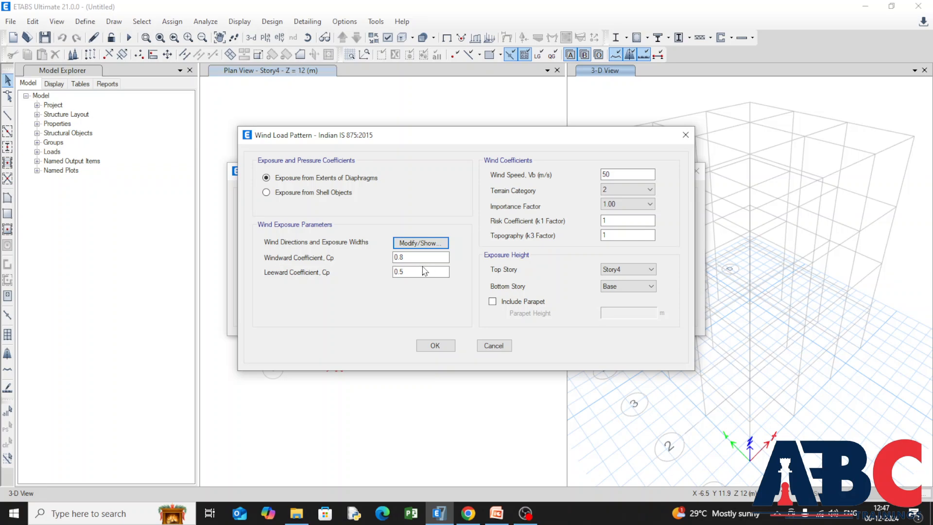
Set the WL X windward coefficient Cp to 0.7 and keep the leeward coefficient at 0.5.
{"action": "left_click_drag", "start_coordinate": [413, 257], "coordinate": [342, 258]}
{"action": "type", "text": "-"}
{"action": "type", "text": "0.7"}
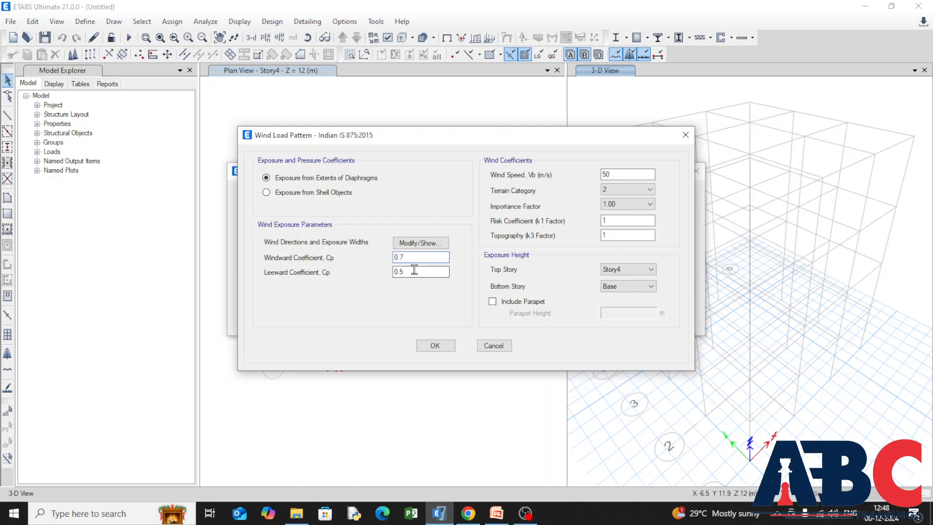
{"action": "left_click_drag", "start_coordinate": [404, 271], "coordinate": [351, 273]}
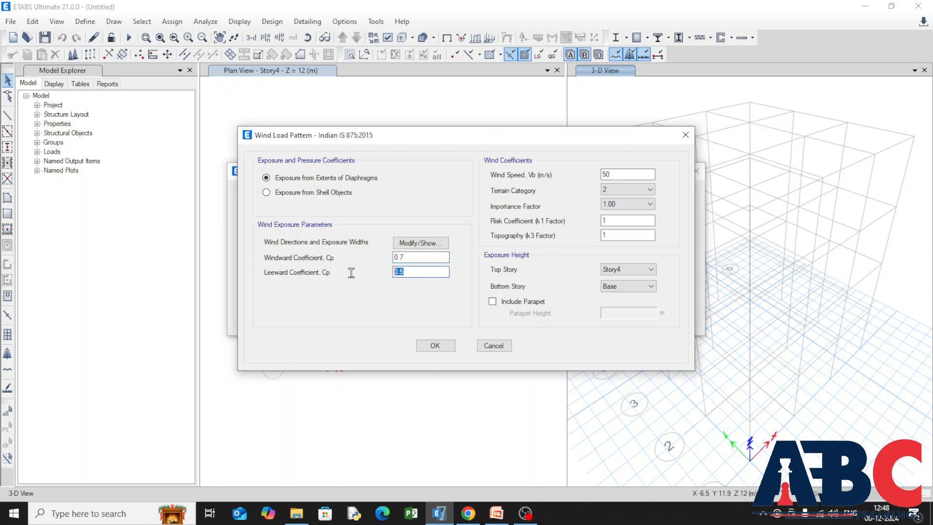
{"action": "left_click", "coordinate": [406, 273]}
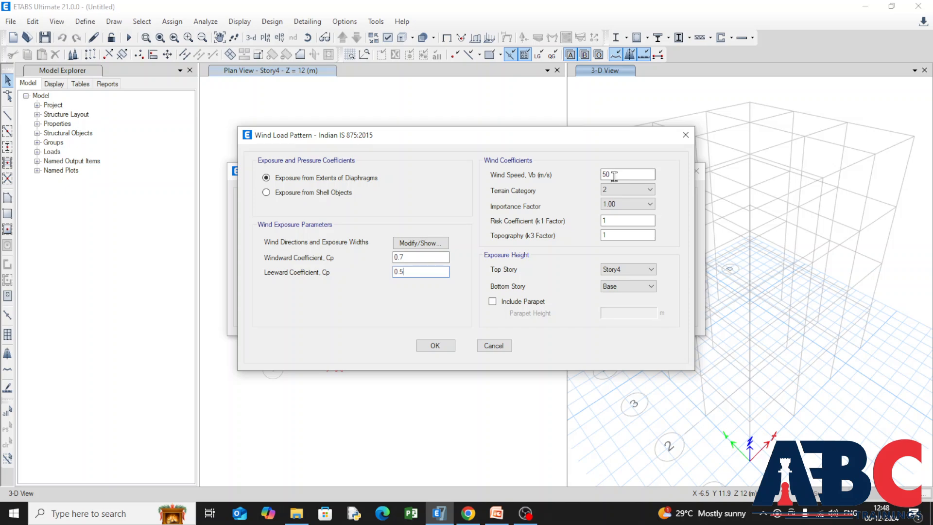
Set the WL X wind speed to 50 m/s and the terrain category to 2.
{"action": "left_click_drag", "start_coordinate": [614, 176], "coordinate": [574, 177]}
{"action": "type", "text": "50"}
{"action": "left_click", "coordinate": [611, 191]}
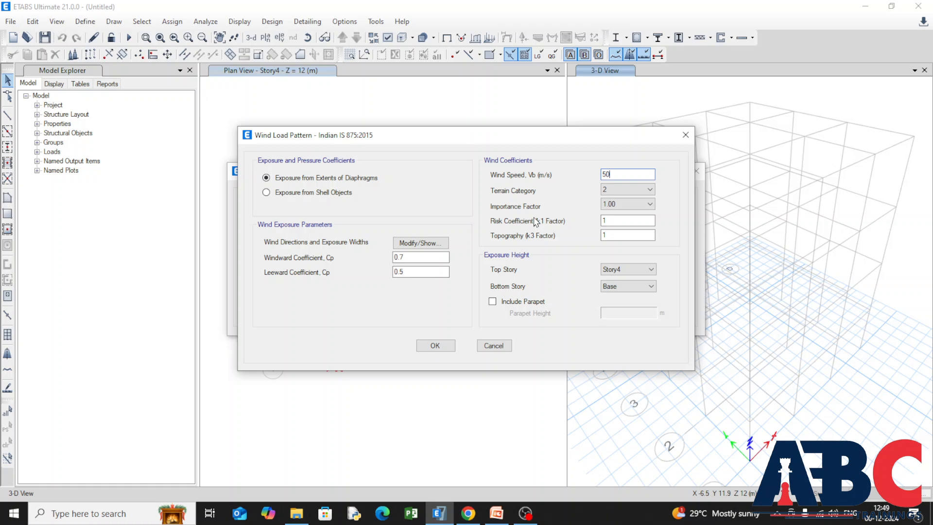
{"action": "left_click", "coordinate": [650, 190]}
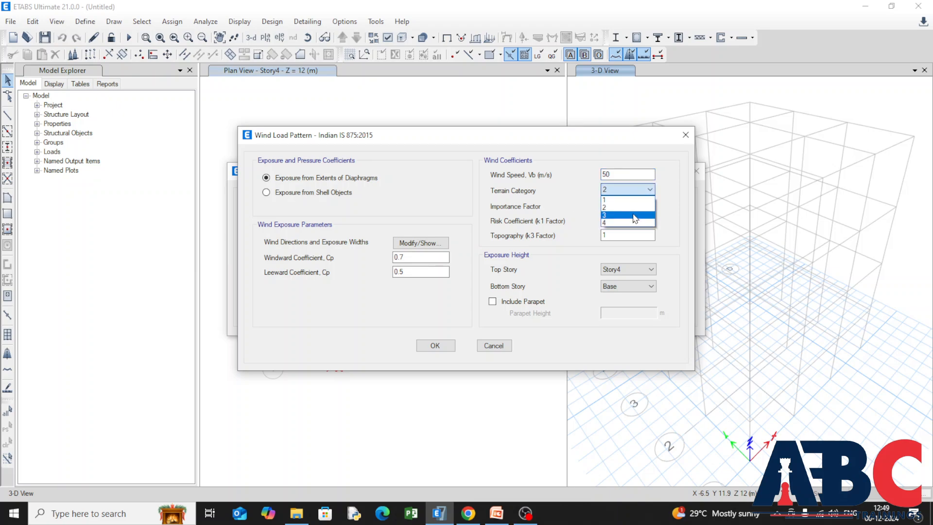
{"action": "left_click", "coordinate": [633, 208]}
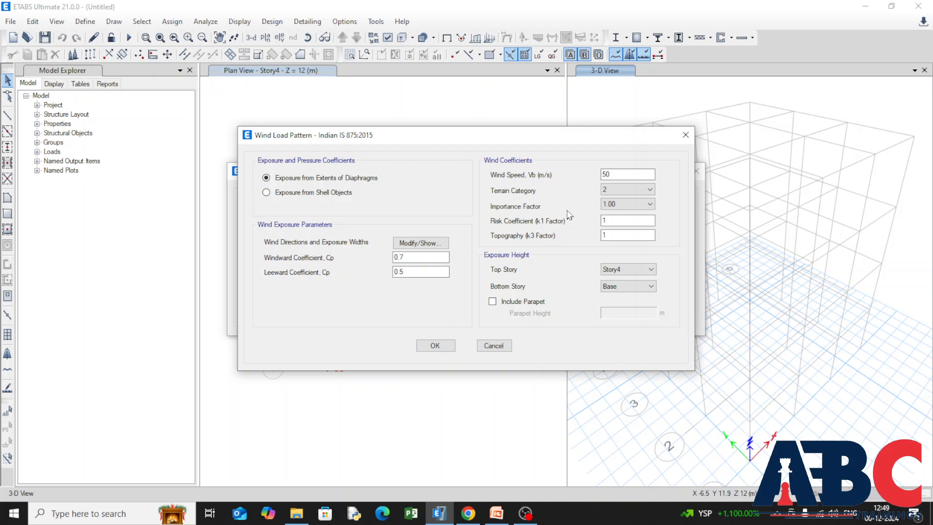
Keep the WL X importance factor at 1.00 and its exposure height from Base to Story4.
{"action": "left_click", "coordinate": [641, 205]}
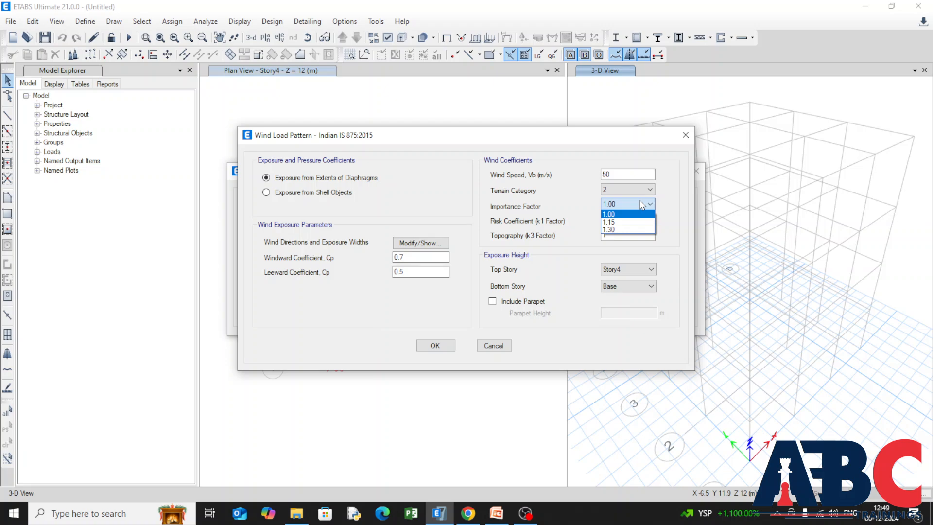
{"action": "left_click", "coordinate": [643, 204]}
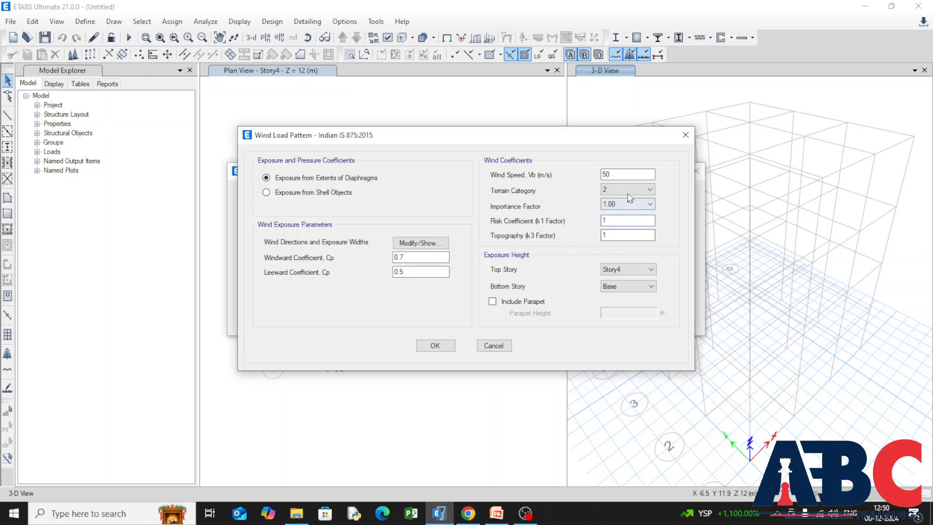
{"action": "left_click", "coordinate": [611, 236]}
{"action": "left_click", "coordinate": [634, 271]}
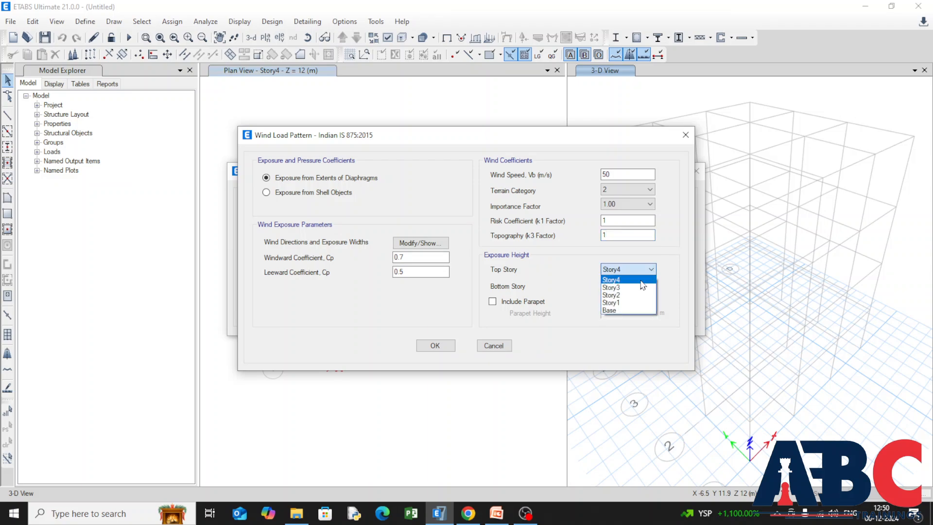
{"action": "left_click", "coordinate": [644, 280]}
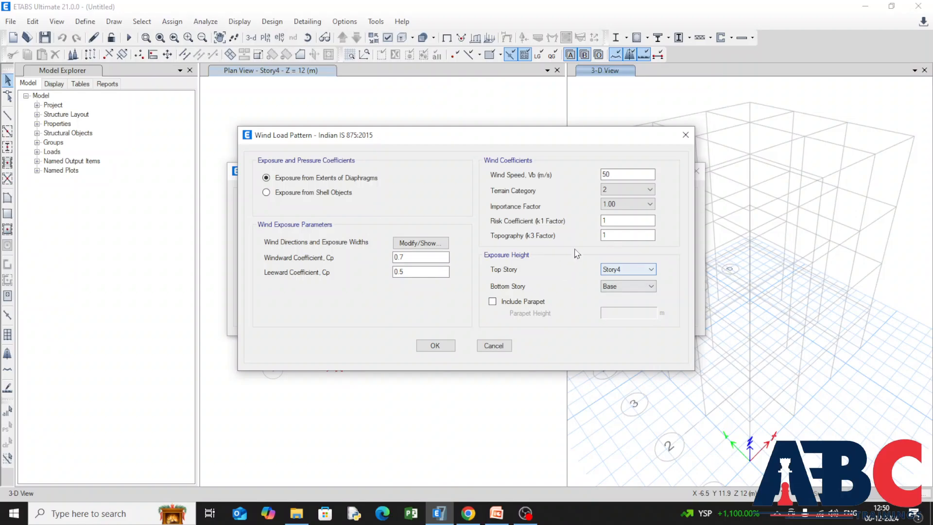
{"action": "left_click", "coordinate": [651, 287]}
{"action": "left_click", "coordinate": [635, 328]}
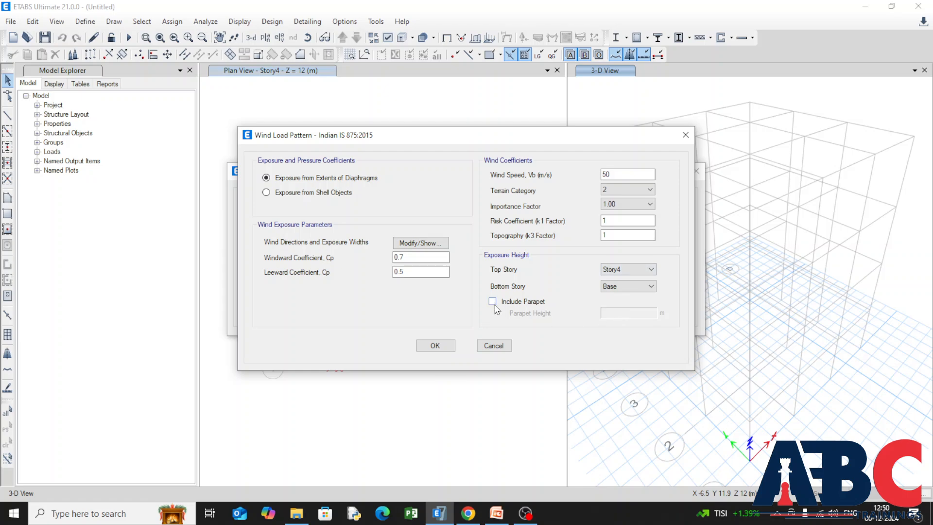
{"action": "left_click", "coordinate": [493, 301]}
{"action": "double_click", "coordinate": [621, 312]}
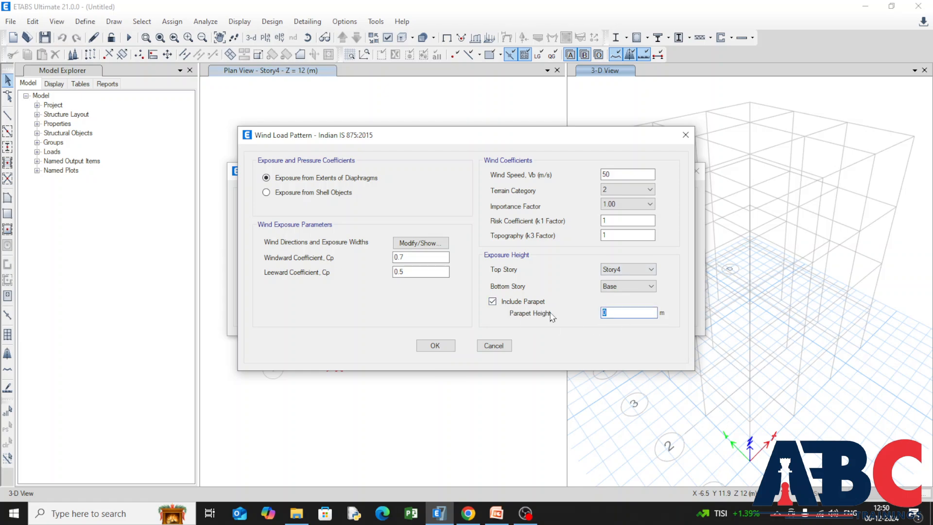
{"action": "type", "text": "1"}
{"action": "left_click", "coordinate": [492, 302]}
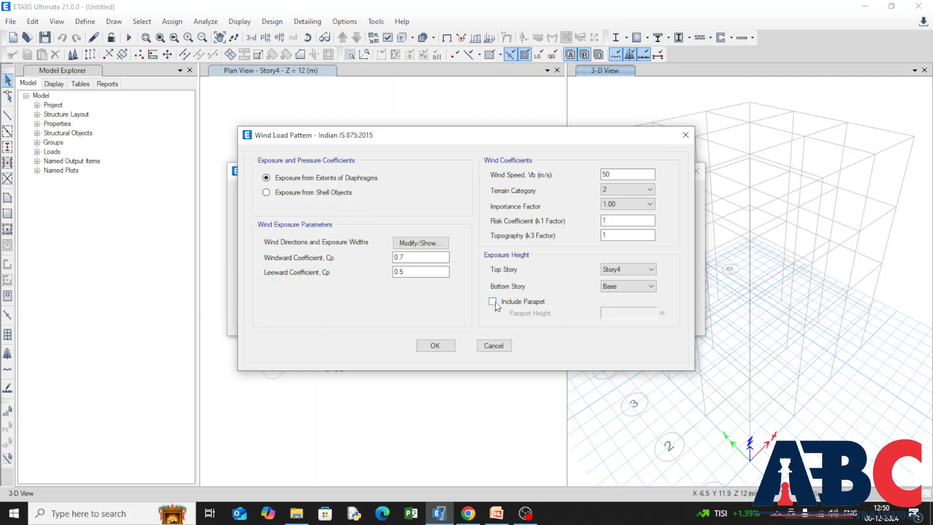
Accept the WL X wind settings and set the wind exposure direction angle of the WL Y lateral load to 90 degrees.
{"action": "left_click", "coordinate": [434, 346]}
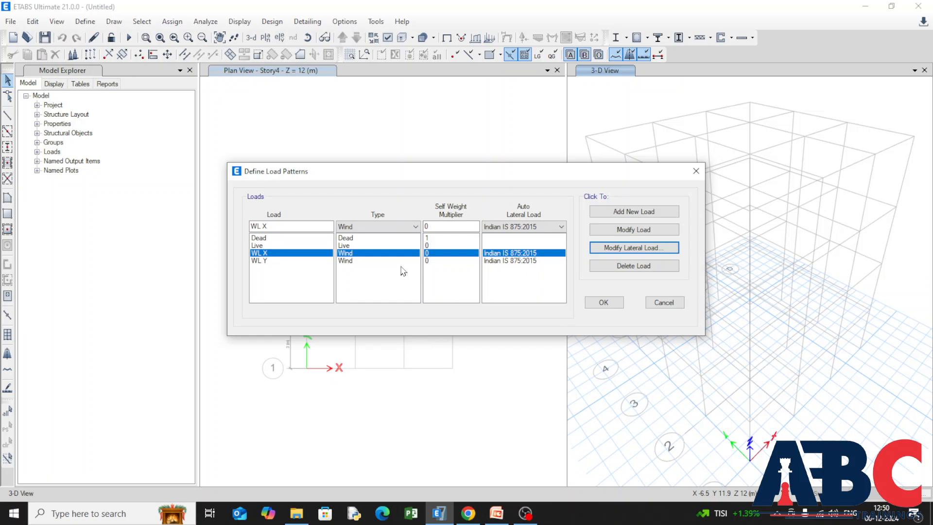
{"action": "left_click", "coordinate": [304, 261]}
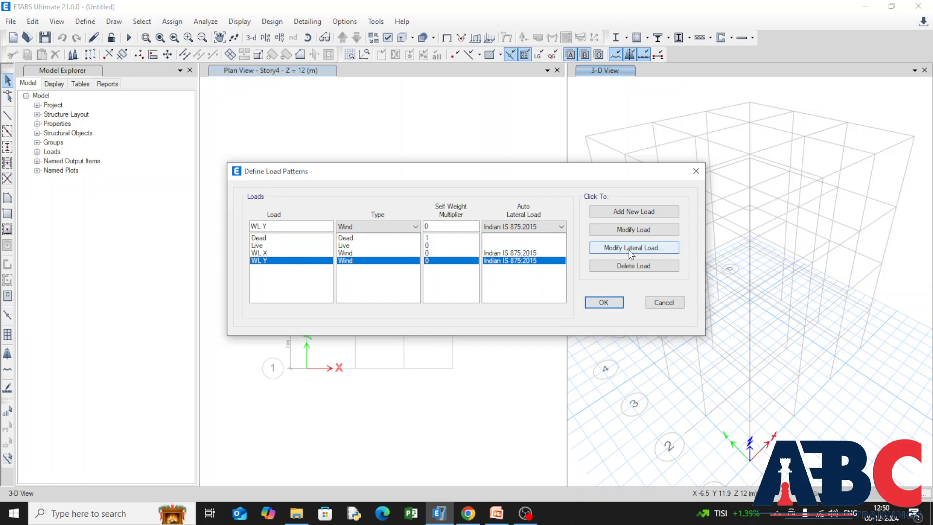
{"action": "left_click", "coordinate": [598, 249]}
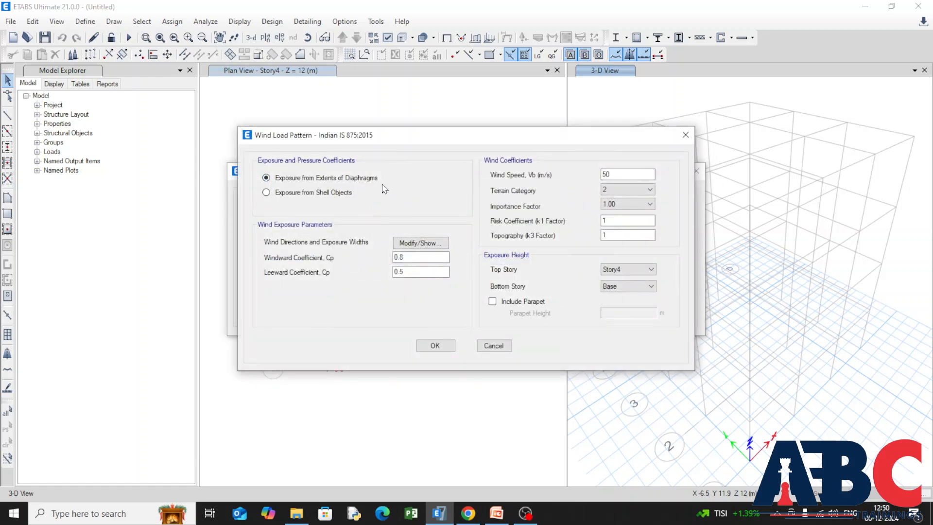
{"action": "left_click", "coordinate": [397, 247]}
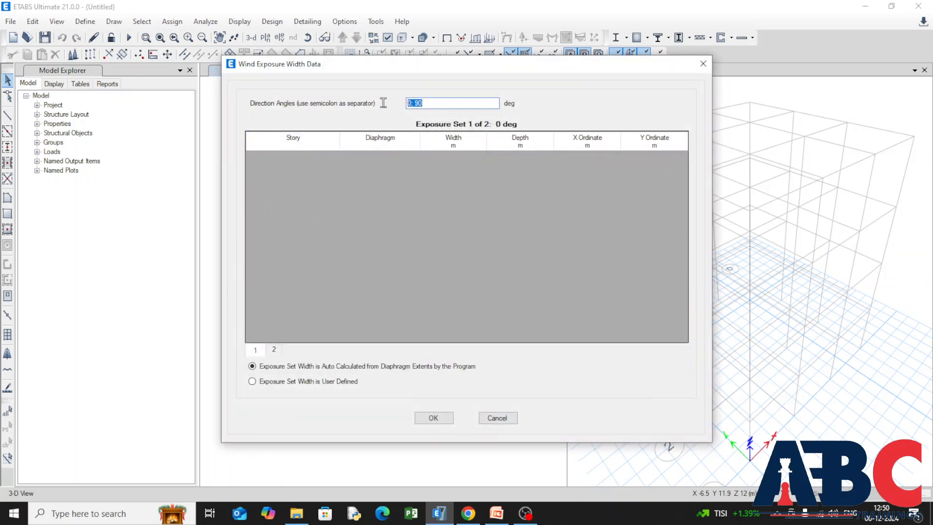
{"action": "type", "text": "90"}
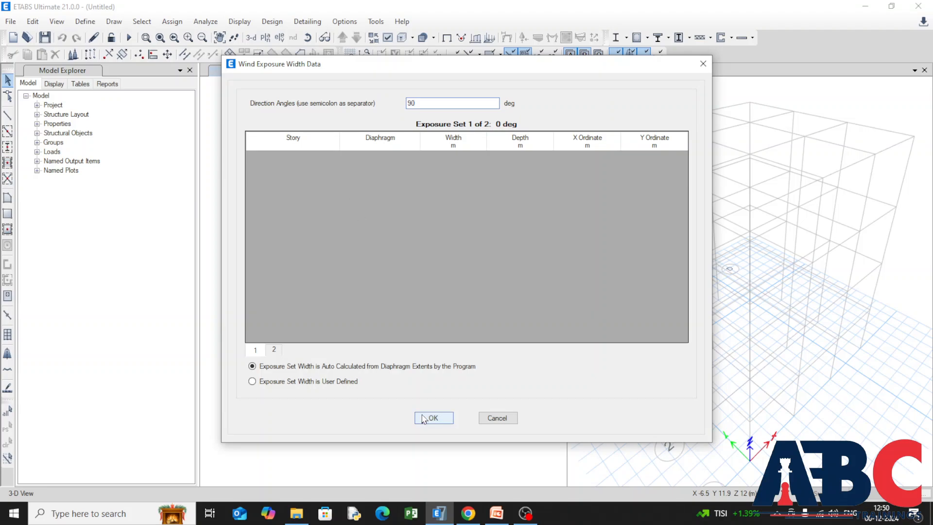
{"action": "left_click", "coordinate": [432, 417]}
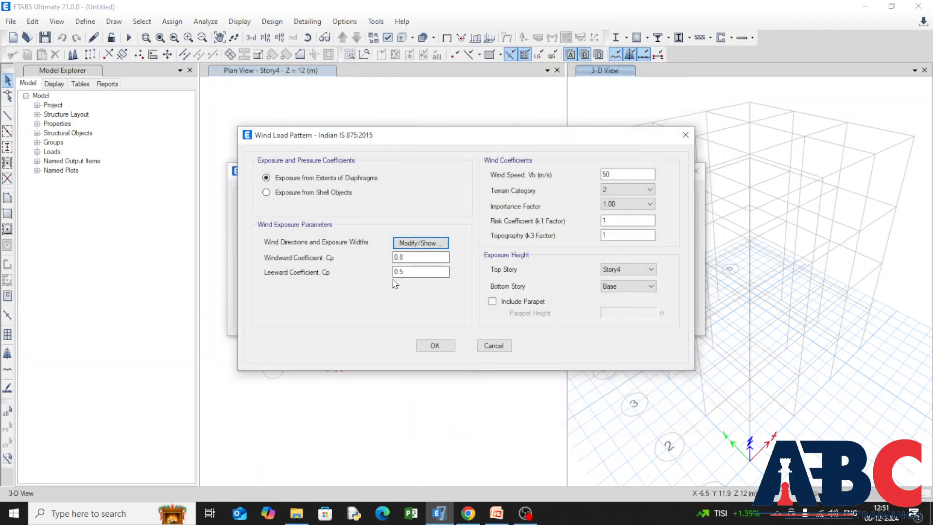
Set the WL Y windward coefficient Cp to 0.5 and try a leeward coefficient of -0.2.
{"action": "double_click", "coordinate": [400, 257]}
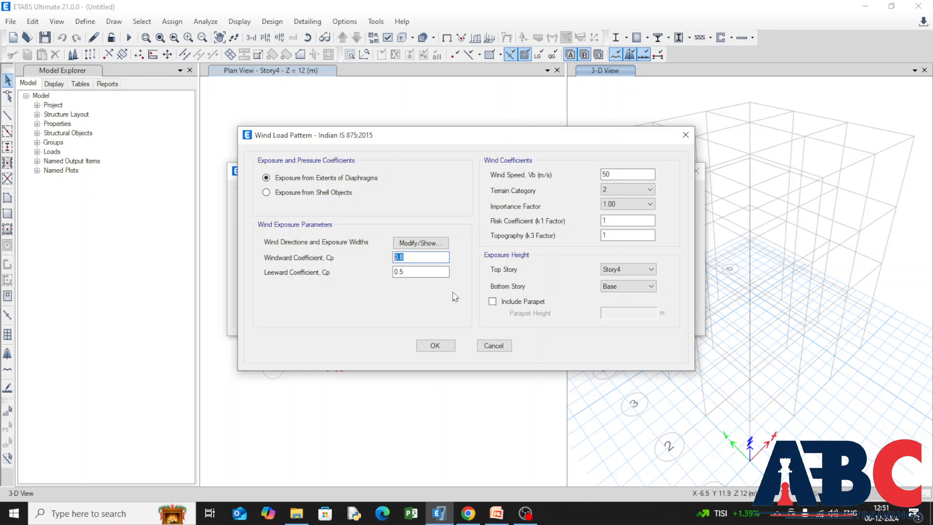
{"action": "type", "text": "0."}
{"action": "double_click", "coordinate": [396, 271]}
{"action": "type", "text": "-"}
{"action": "left_click", "coordinate": [405, 260]}
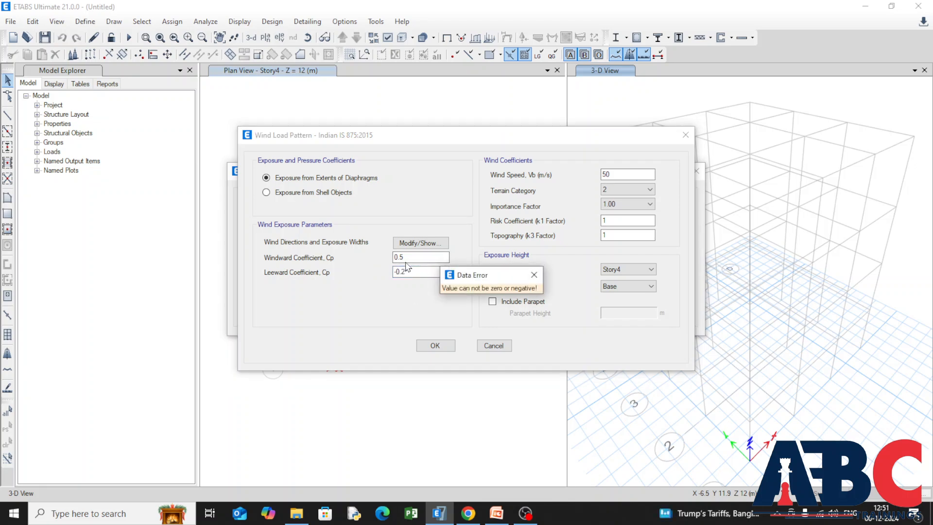
{"action": "left_click", "coordinate": [534, 274]}
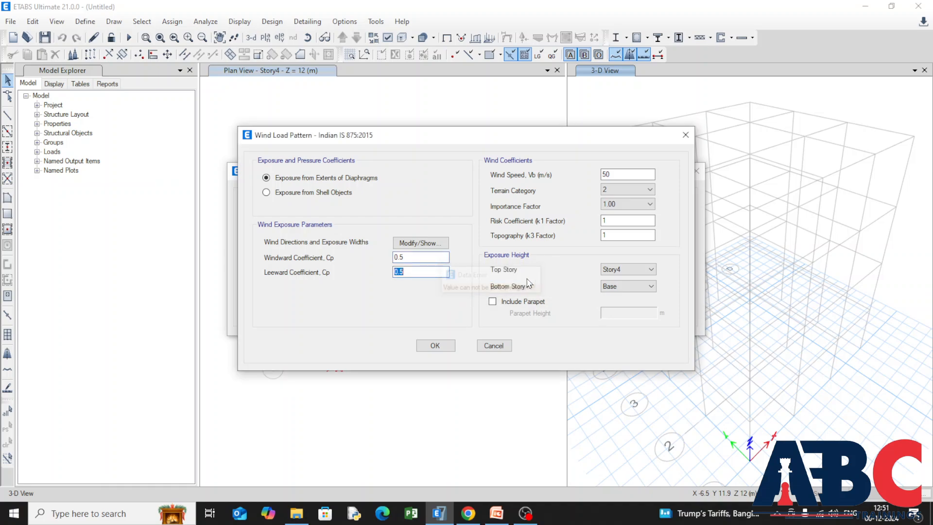
Keep the WL Y leeward coefficient at 0.5 and confirm the wind load and load pattern definitions.
{"action": "left_click", "coordinate": [414, 271]}
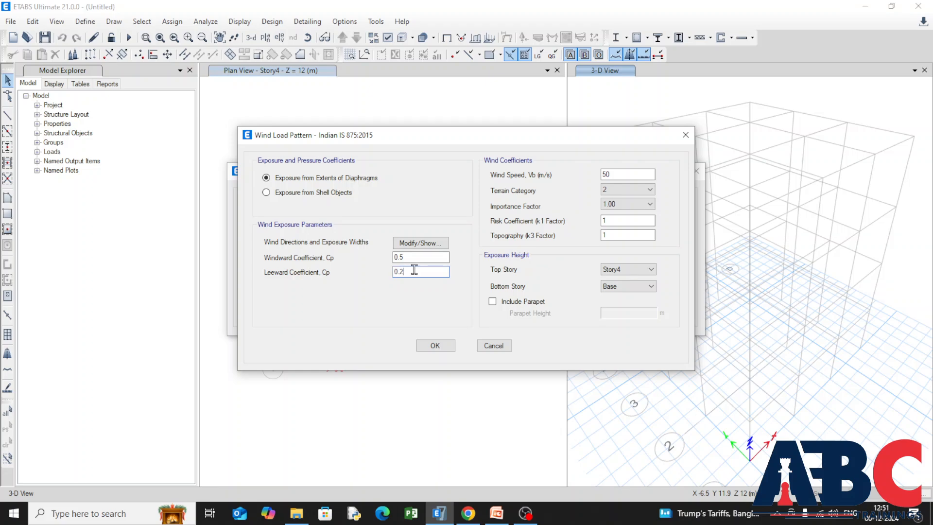
{"action": "left_click", "coordinate": [411, 255]}
{"action": "left_click", "coordinate": [427, 347]}
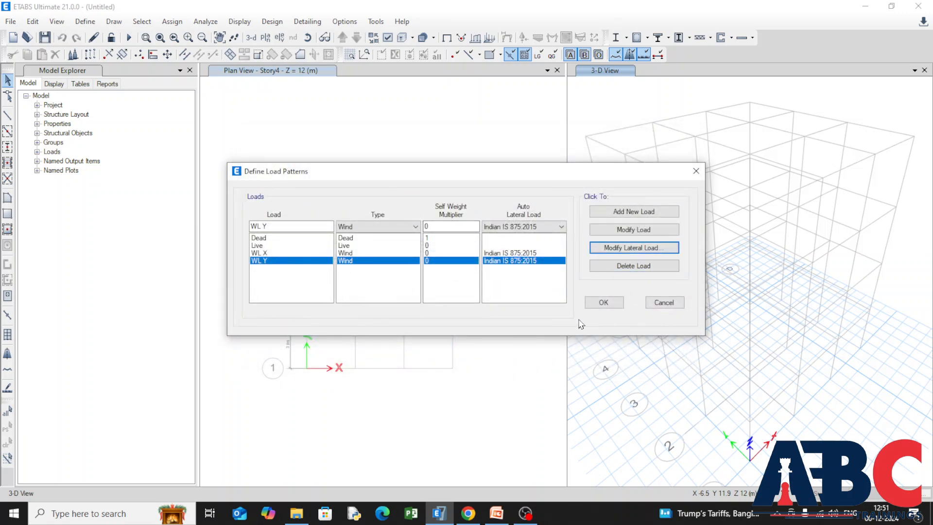
{"action": "left_click", "coordinate": [599, 308]}
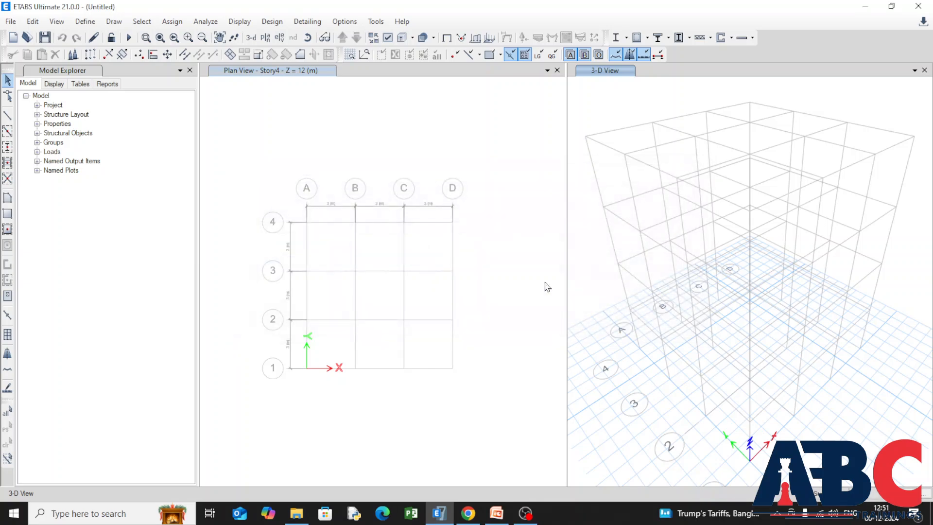
Start a new shell uniform load set containing the Dead and Live load patterns.
{"action": "left_click", "coordinate": [80, 23]}
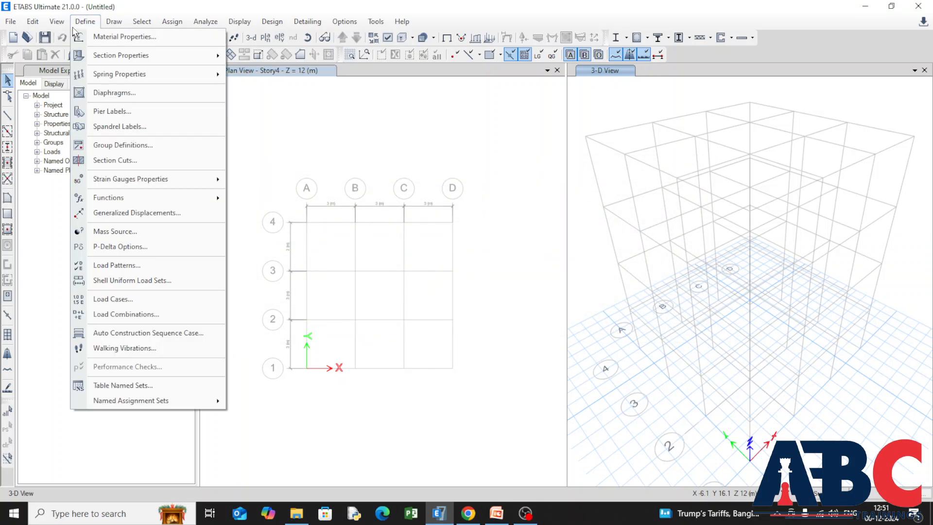
{"action": "left_click", "coordinate": [202, 284]}
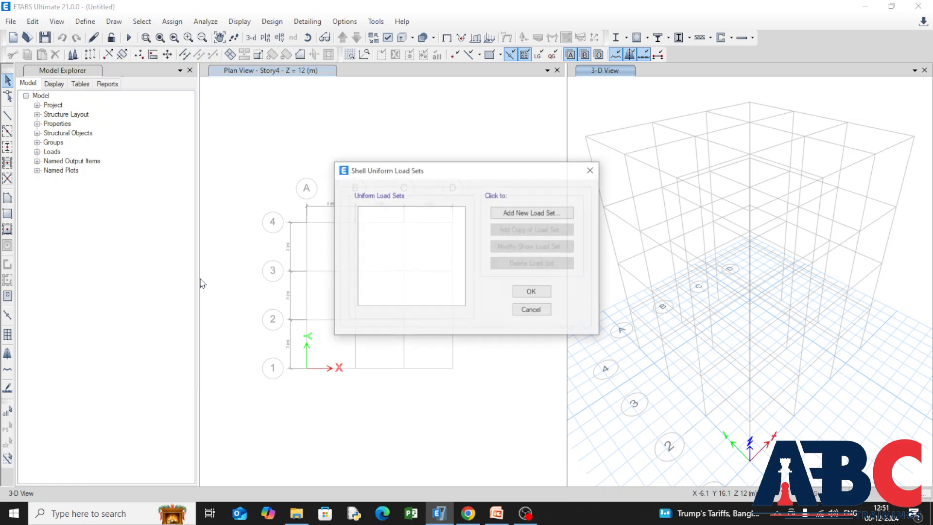
{"action": "left_click", "coordinate": [501, 219]}
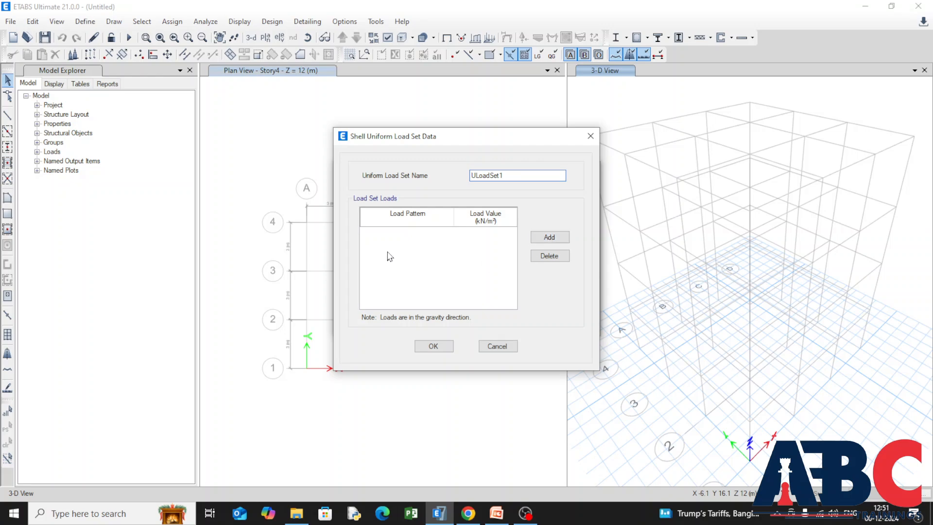
{"action": "left_click", "coordinate": [549, 237]}
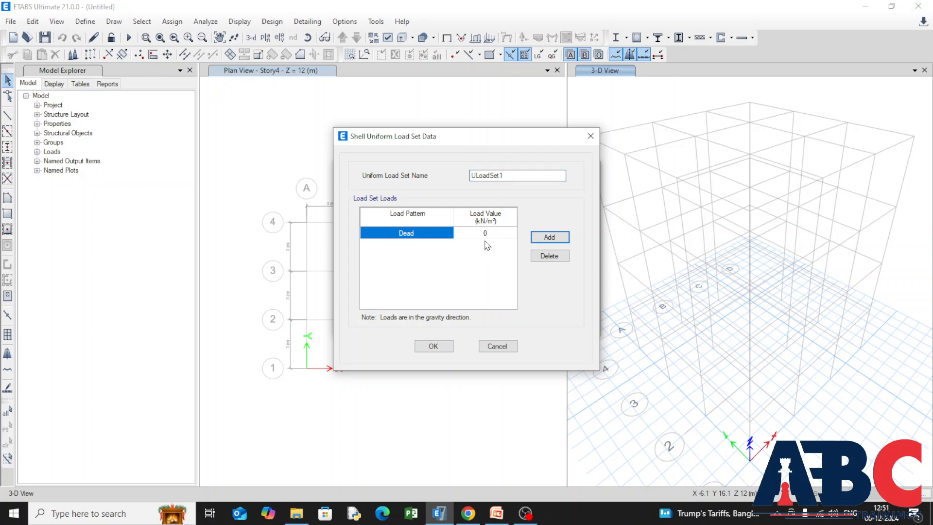
{"action": "left_click", "coordinate": [550, 237]}
{"action": "left_click", "coordinate": [549, 237]}
{"action": "left_click", "coordinate": [434, 249]}
{"action": "left_click", "coordinate": [434, 249]}
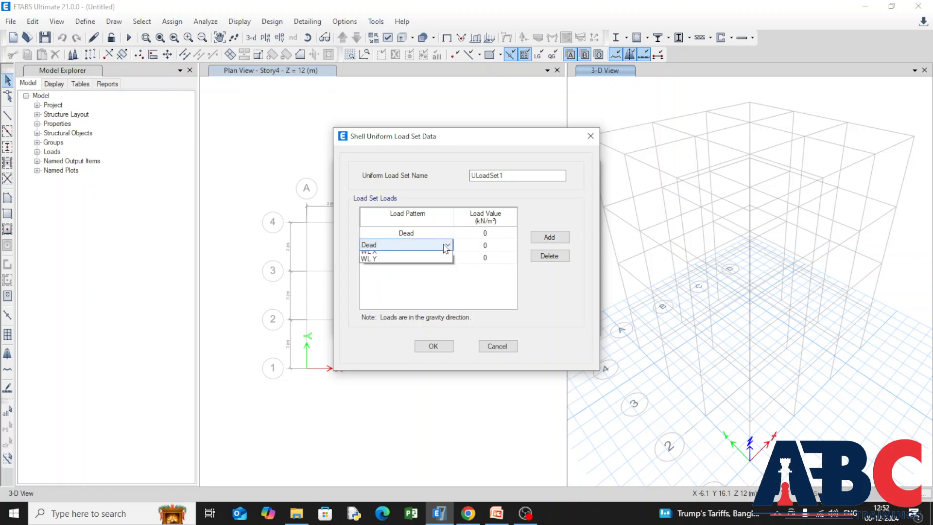
{"action": "left_click", "coordinate": [440, 260]}
{"action": "left_click", "coordinate": [447, 257]}
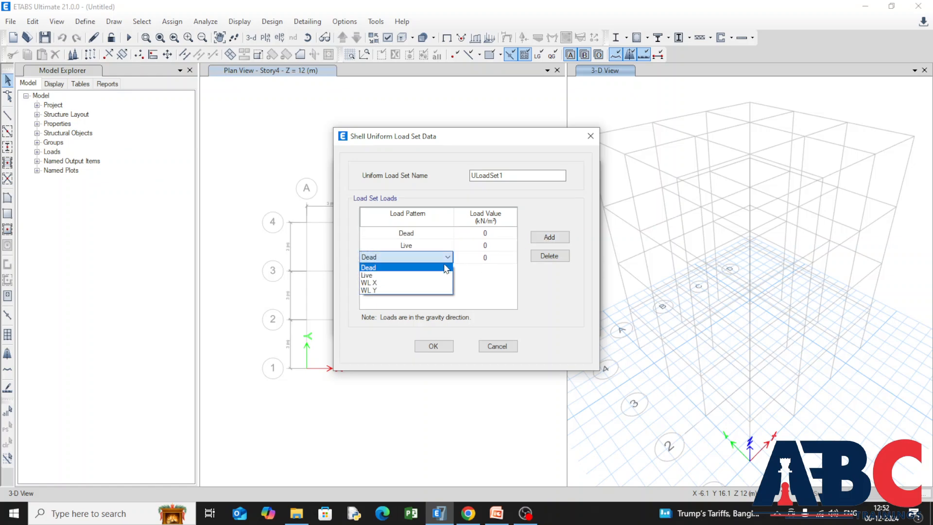
{"action": "left_click", "coordinate": [408, 279]}
{"action": "left_click", "coordinate": [549, 237]}
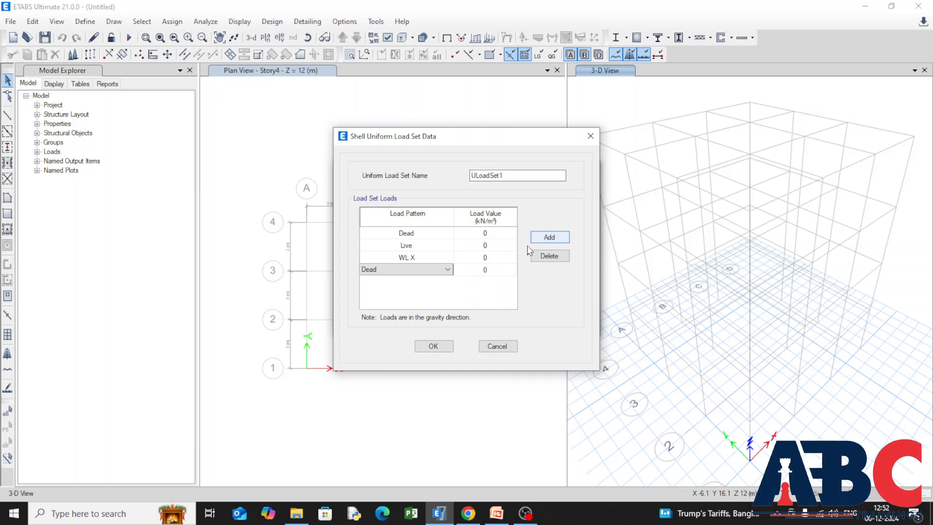
{"action": "left_click", "coordinate": [447, 269]}
{"action": "left_click", "coordinate": [433, 304]}
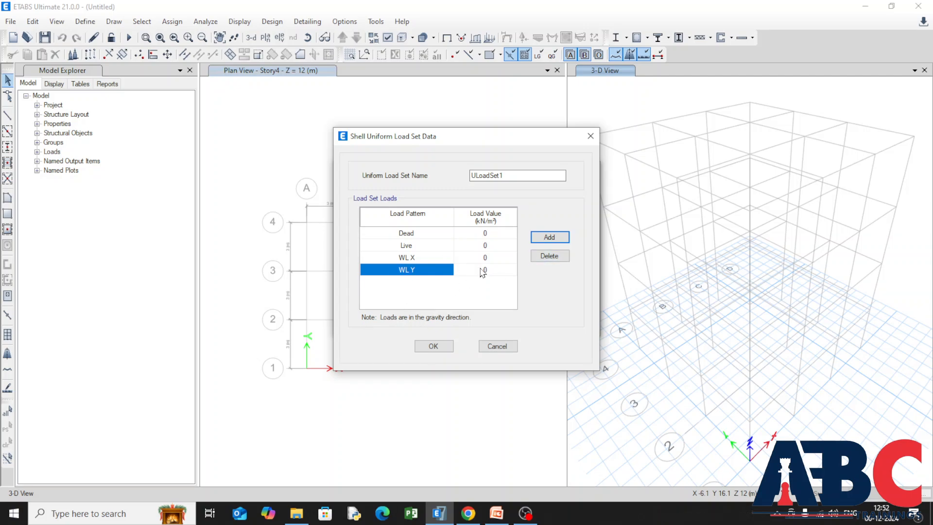
{"action": "left_click", "coordinate": [541, 257]}
{"action": "left_click", "coordinate": [541, 258]}
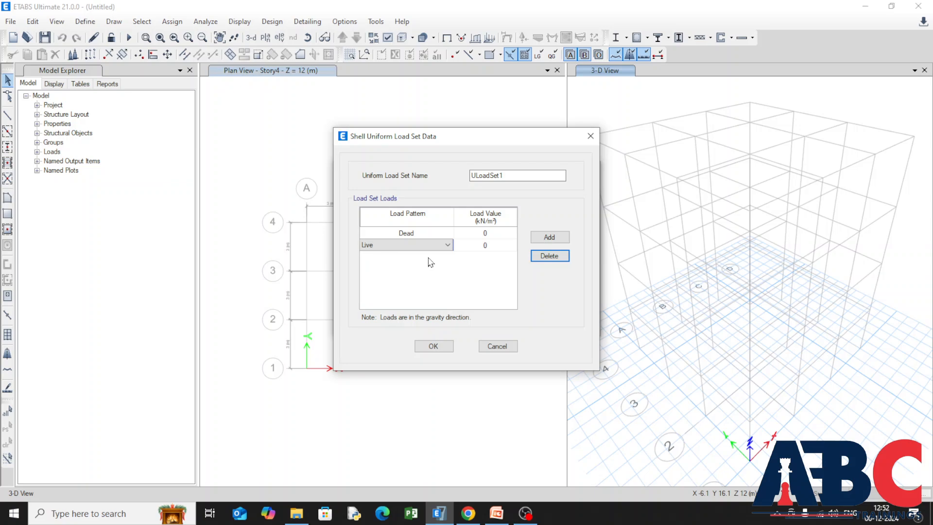
Accept the Dead and Live load set, discard a trial copy of it, and confirm the shell uniform load sets.
{"action": "left_click", "coordinate": [432, 346]}
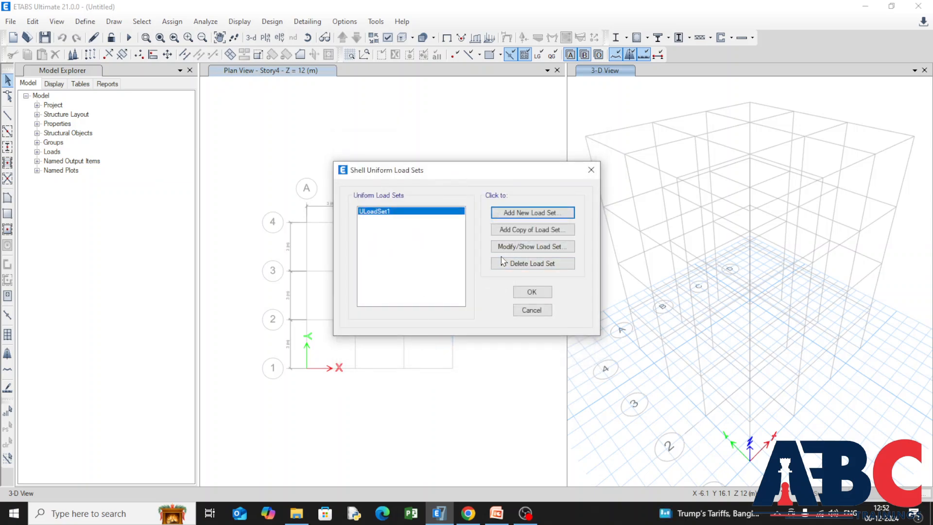
{"action": "left_click", "coordinate": [502, 235]}
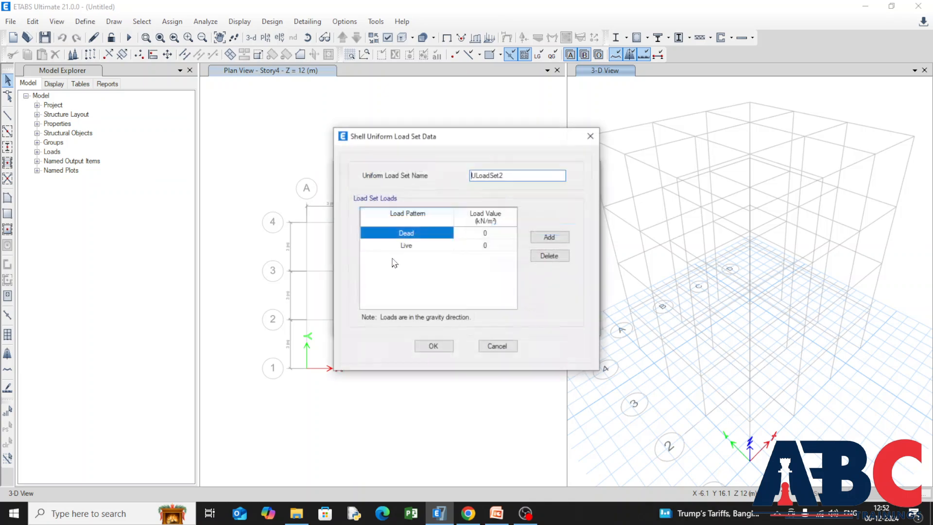
{"action": "left_click", "coordinate": [590, 136]}
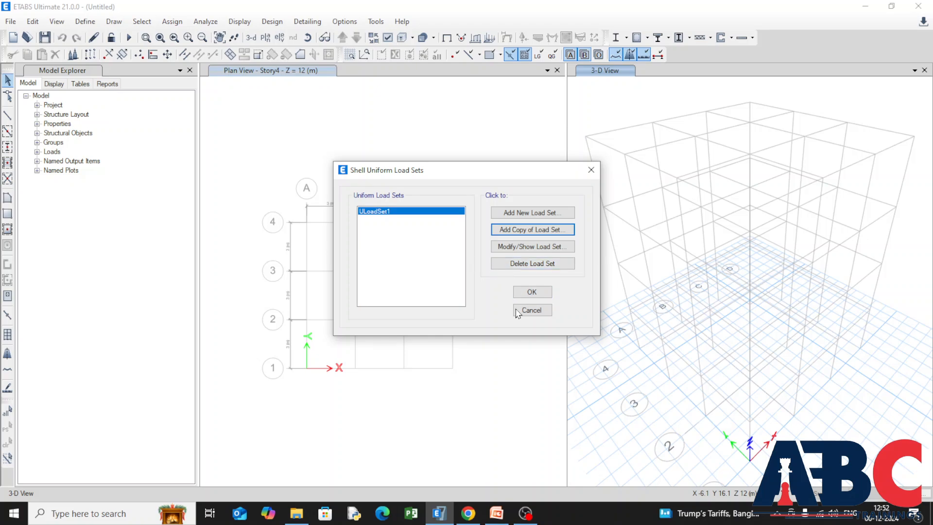
{"action": "left_click", "coordinate": [522, 295]}
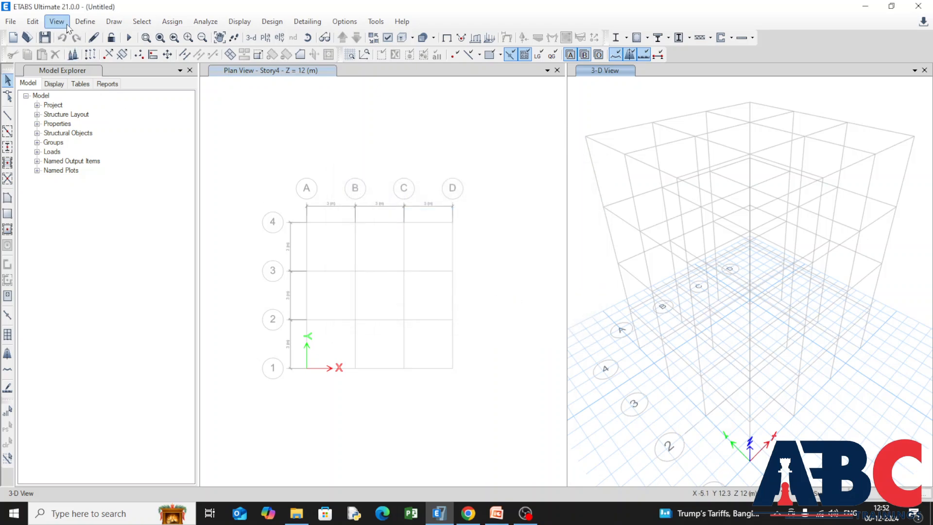
Add the default design load combinations for concrete frame design, converted to editable user combinations.
{"action": "left_click", "coordinate": [85, 21]}
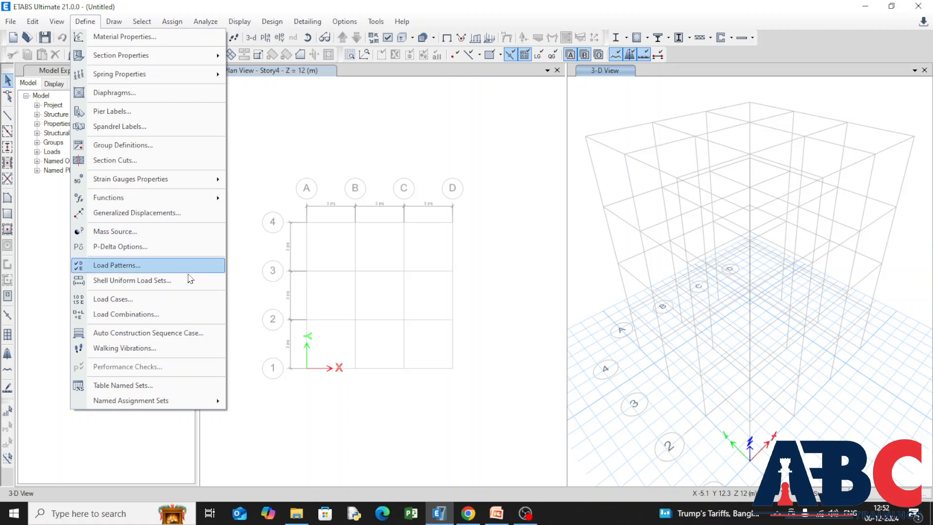
{"action": "left_click", "coordinate": [188, 316]}
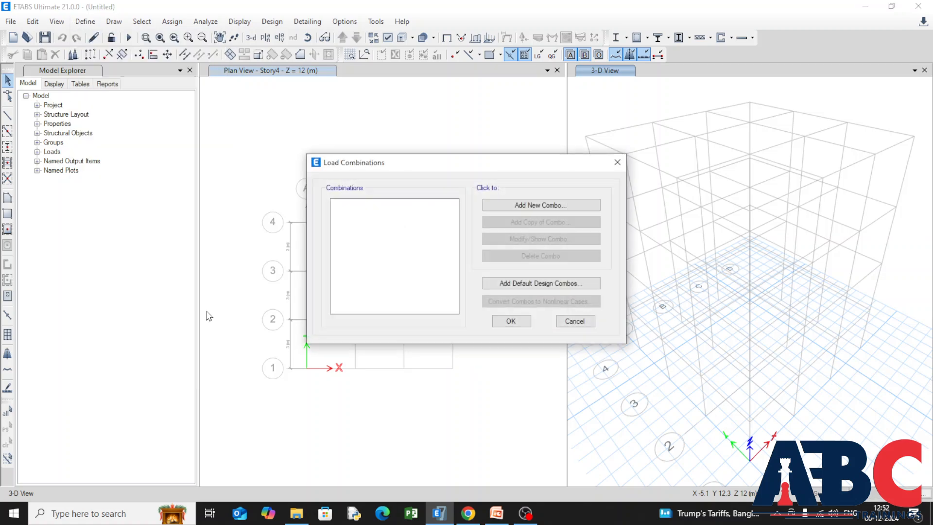
{"action": "left_click", "coordinate": [496, 292]}
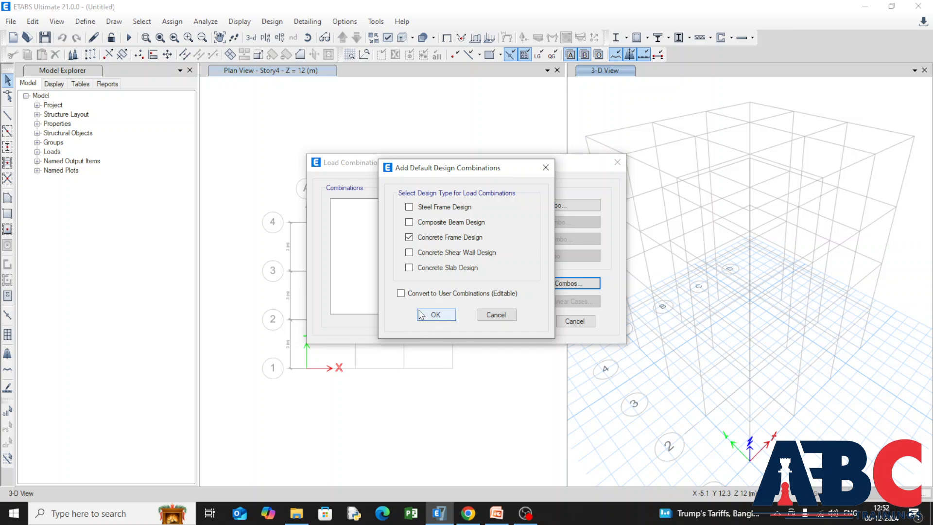
{"action": "left_click", "coordinate": [401, 294]}
{"action": "left_click", "coordinate": [436, 315]}
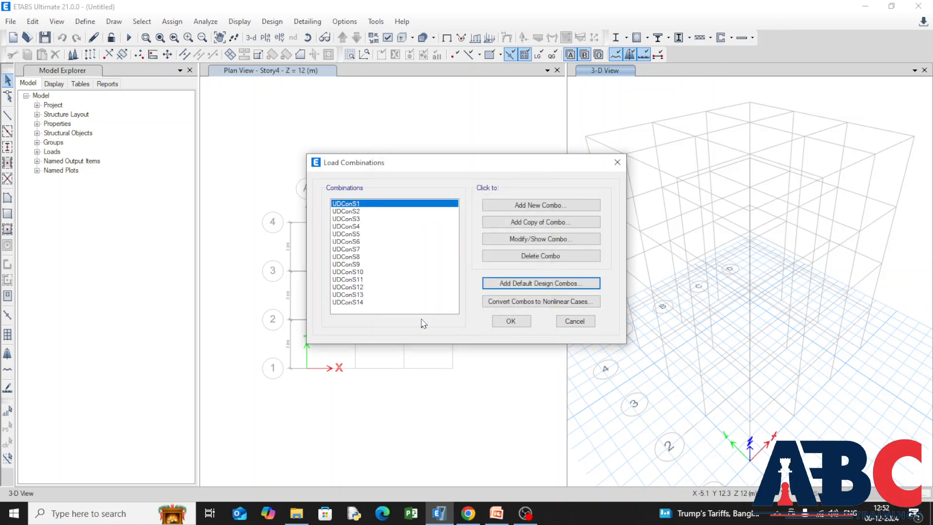
Confirm the load combinations, then review the defined load cases and accept them as they are.
{"action": "left_click", "coordinate": [509, 321]}
{"action": "left_click", "coordinate": [85, 21]}
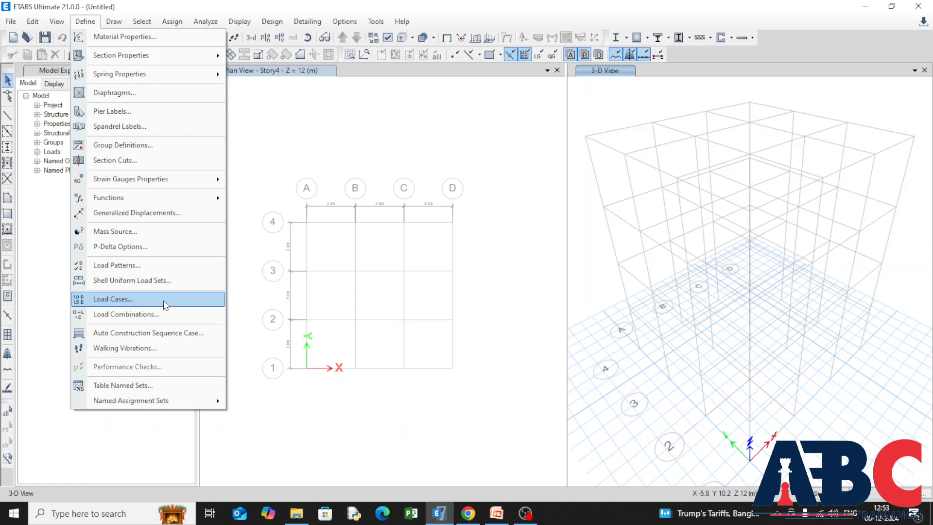
{"action": "left_click", "coordinate": [165, 305]}
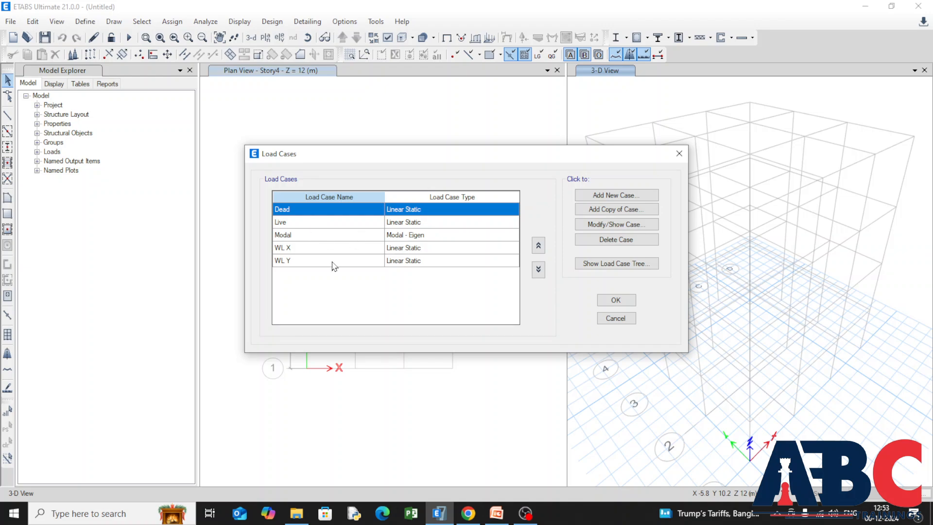
{"action": "left_click", "coordinate": [616, 300]}
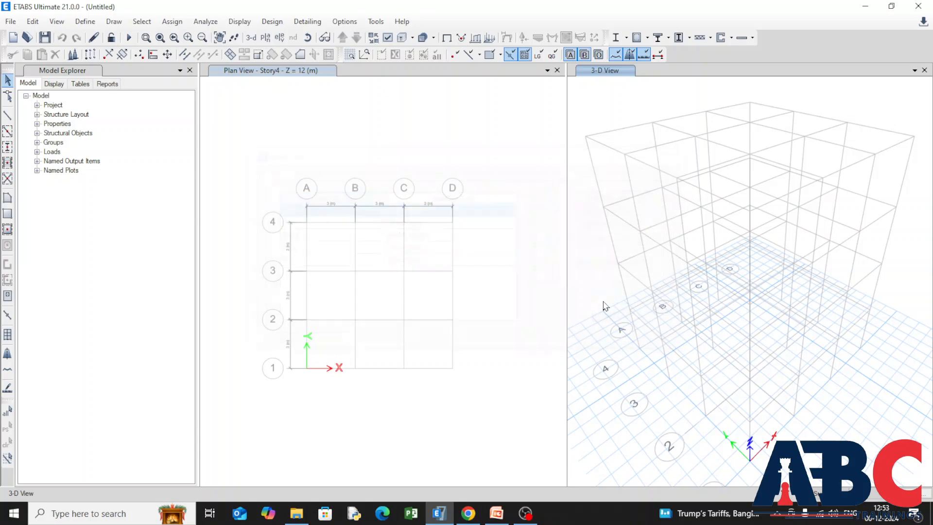
{"action": "left_click", "coordinate": [82, 22]}
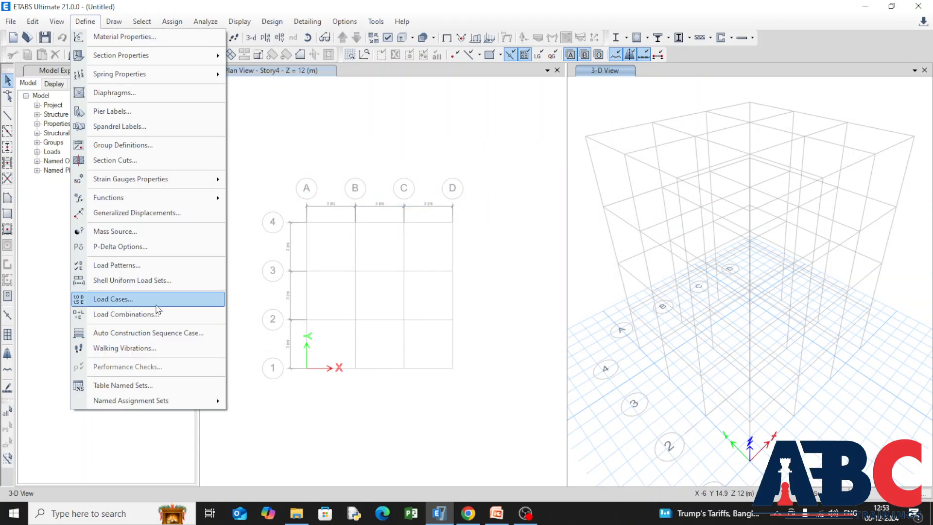
{"action": "left_click", "coordinate": [247, 320]}
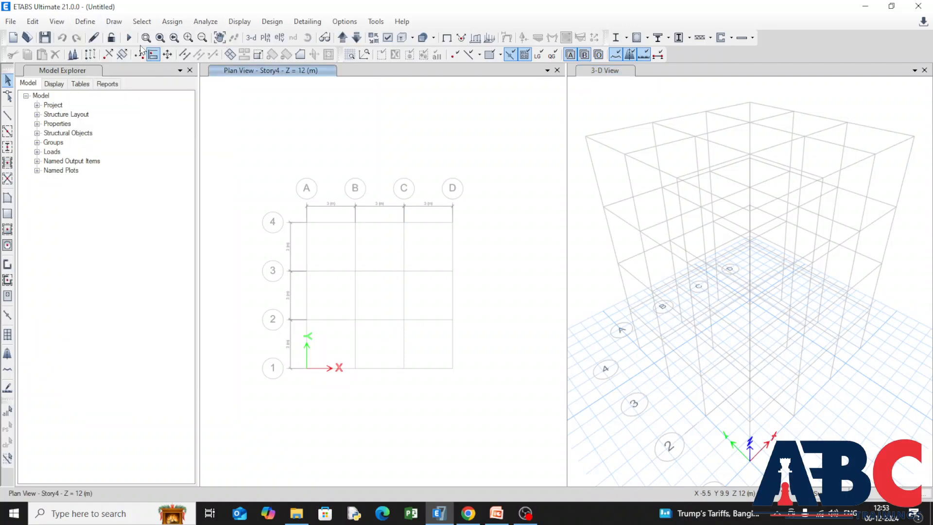
Quick-draw frame lines with the Beam section along all grid lines A–D and 1–4, applied to all stories.
{"action": "left_click", "coordinate": [113, 21]}
{"action": "mouse_move", "coordinate": [233, 85]}
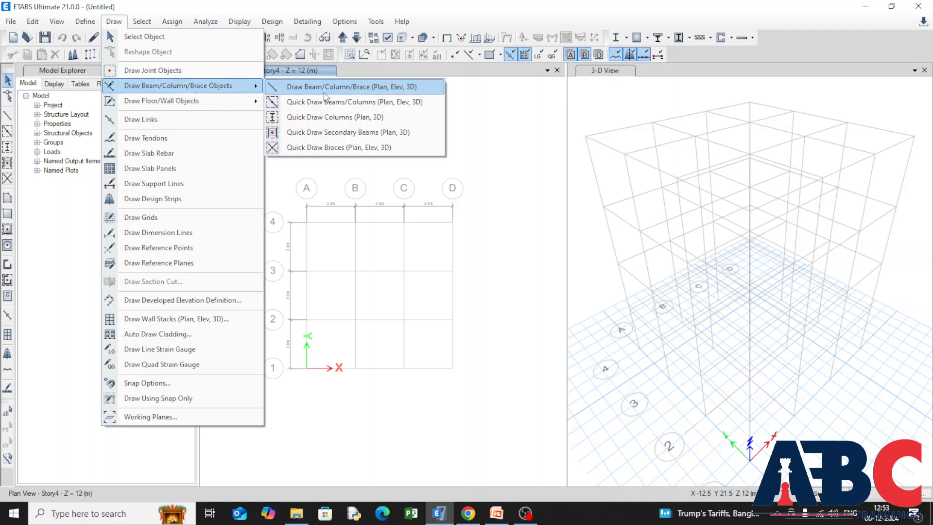
{"action": "left_click", "coordinate": [353, 102]}
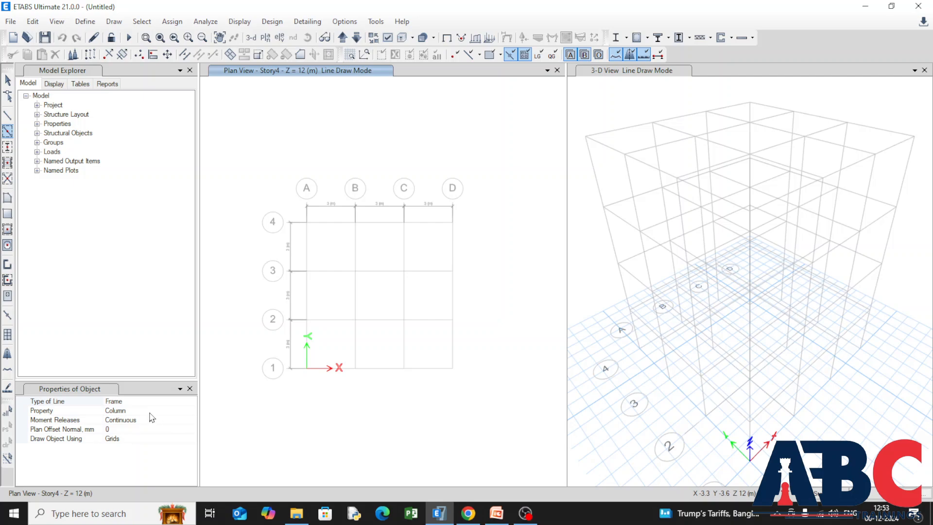
{"action": "left_click", "coordinate": [147, 411]}
{"action": "left_click", "coordinate": [192, 411]}
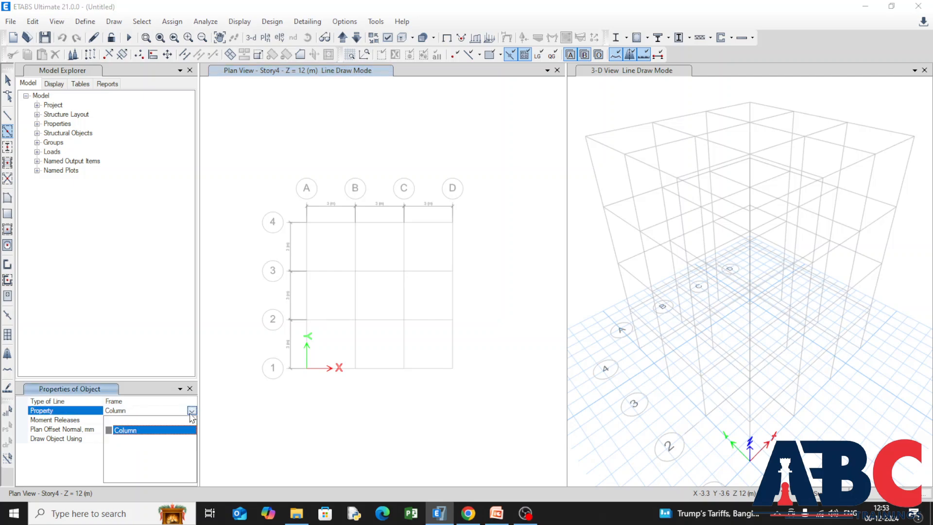
{"action": "left_click", "coordinate": [122, 421]}
{"action": "left_click", "coordinate": [826, 493]}
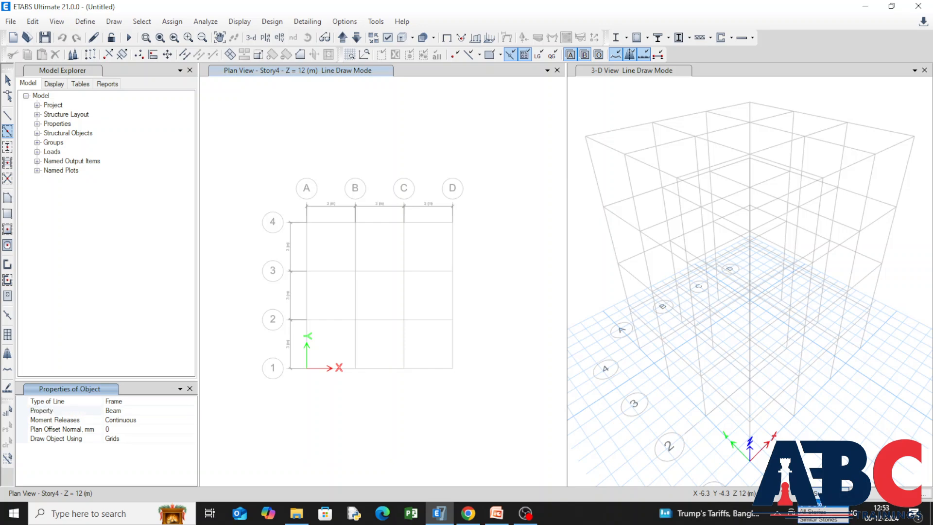
{"action": "left_click", "coordinate": [832, 519]}
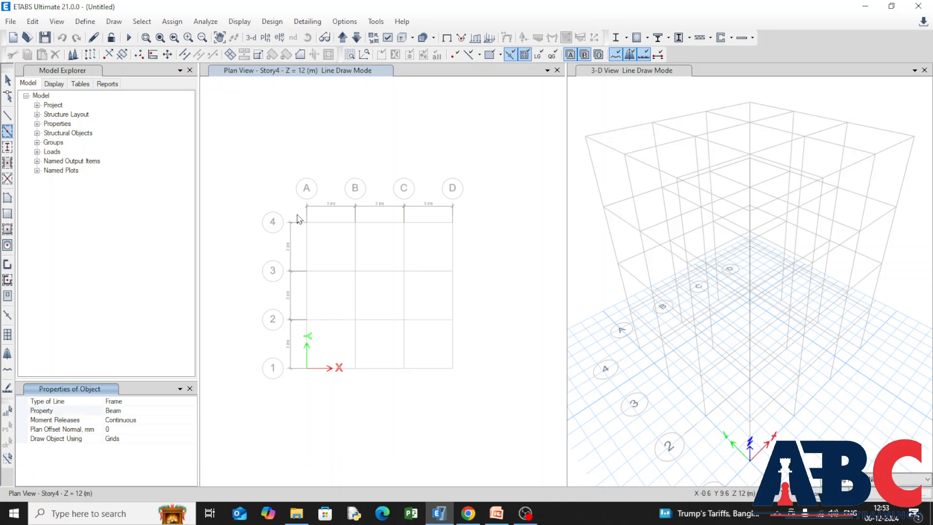
{"action": "left_click_drag", "start_coordinate": [297, 213], "coordinate": [472, 389]}
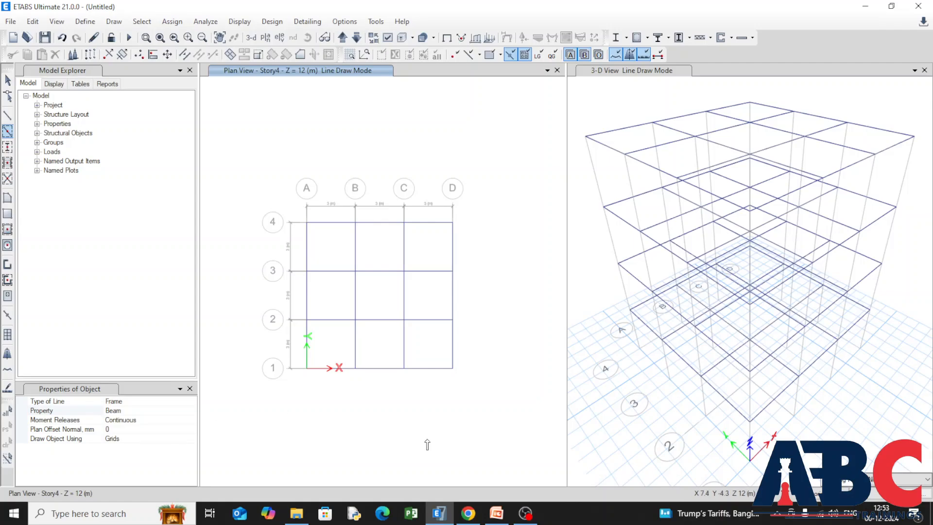
{"action": "key", "text": "Escape"}
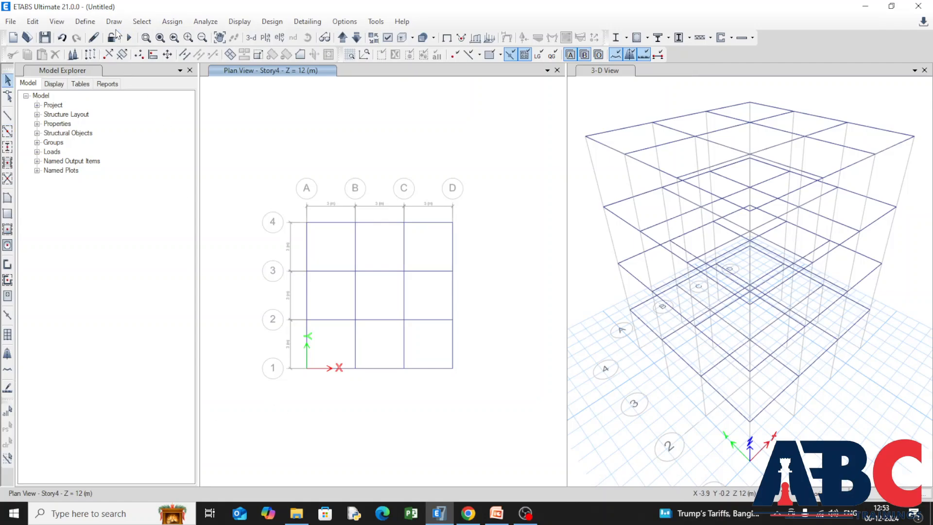
Quick-draw columns with the Column section at every grid intersection from A to D and 1 to 4, on all stories.
{"action": "left_click", "coordinate": [113, 22]}
{"action": "mouse_move", "coordinate": [250, 86]}
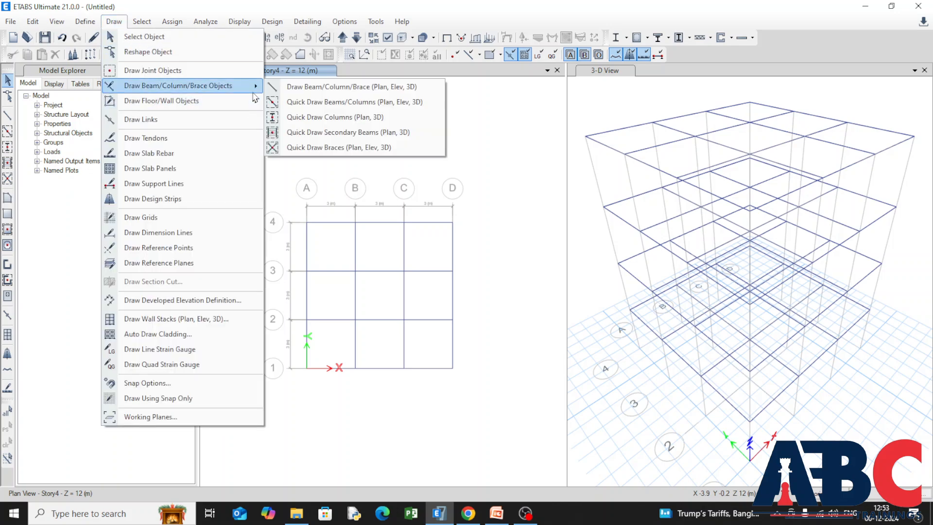
{"action": "left_click", "coordinate": [335, 117]}
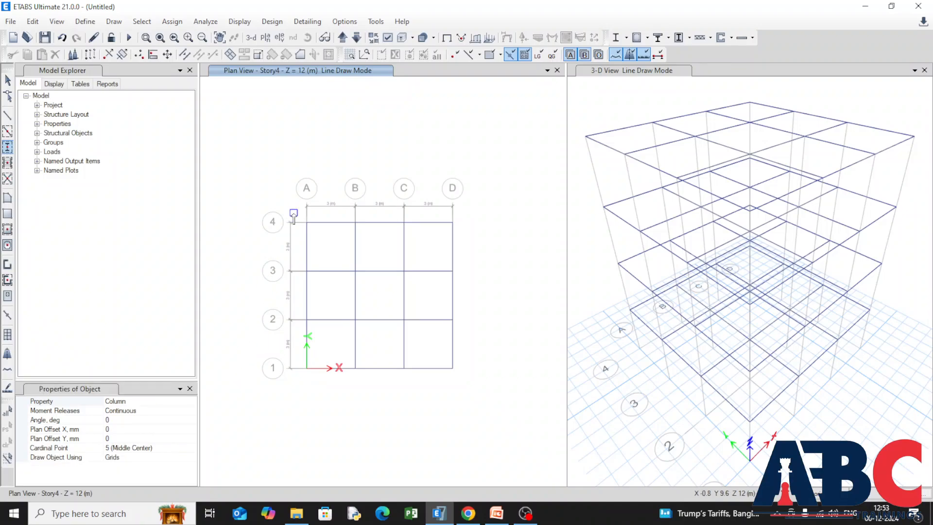
{"action": "mouse_move", "coordinate": [293, 212]}
{"action": "left_mouse_down"}
{"action": "mouse_move", "coordinate": [414, 315]}
{"action": "mouse_move", "coordinate": [465, 384]}
{"action": "left_mouse_up"}
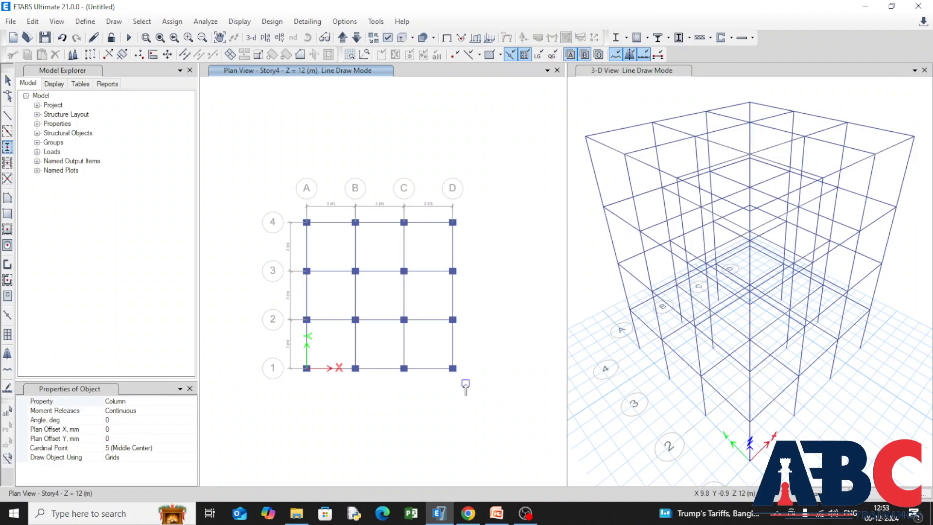
{"action": "key", "text": "Escape"}
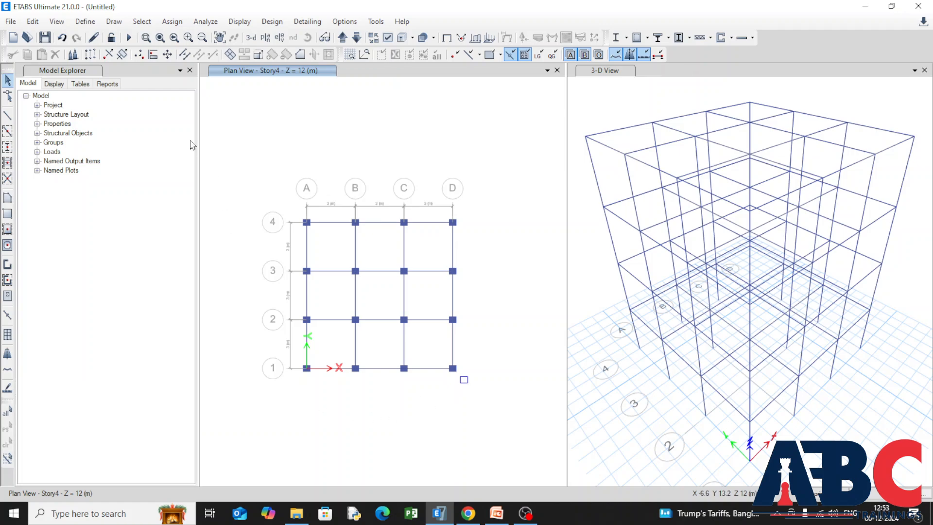
Quick-draw floors with the Slab 2 property in every grid bay on all levels.
{"action": "left_click", "coordinate": [114, 21]}
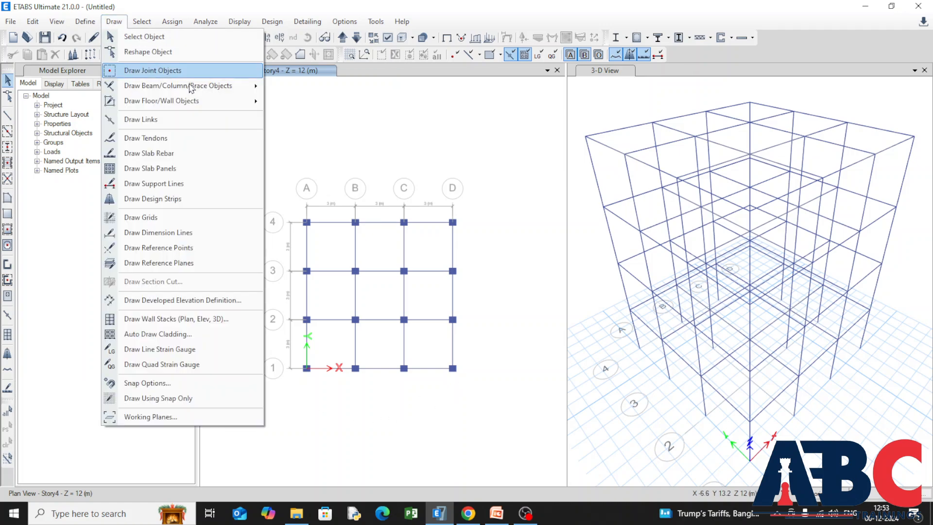
{"action": "mouse_move", "coordinate": [227, 105]}
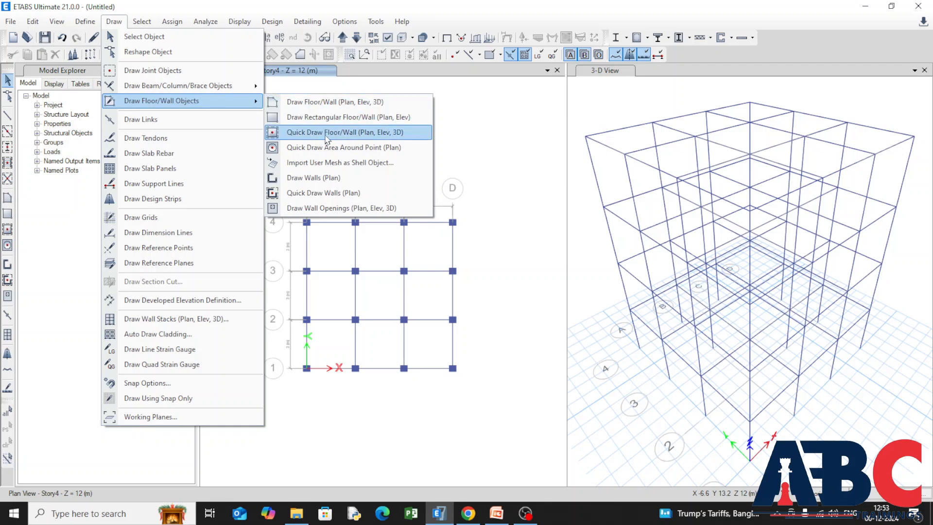
{"action": "left_click", "coordinate": [327, 133]}
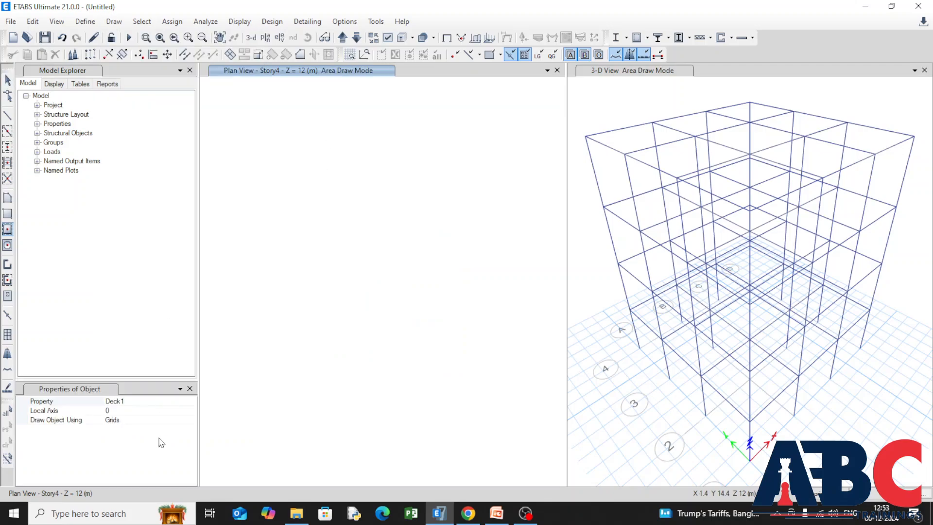
{"action": "left_click", "coordinate": [152, 400]}
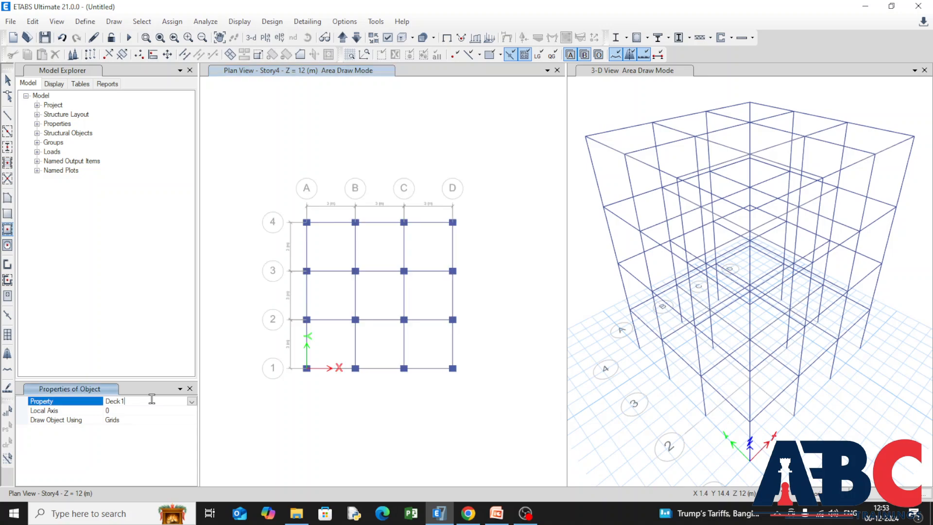
{"action": "left_click", "coordinate": [193, 401]}
{"action": "left_click", "coordinate": [131, 442]}
{"action": "left_click_drag", "start_coordinate": [292, 215], "coordinate": [469, 397]}
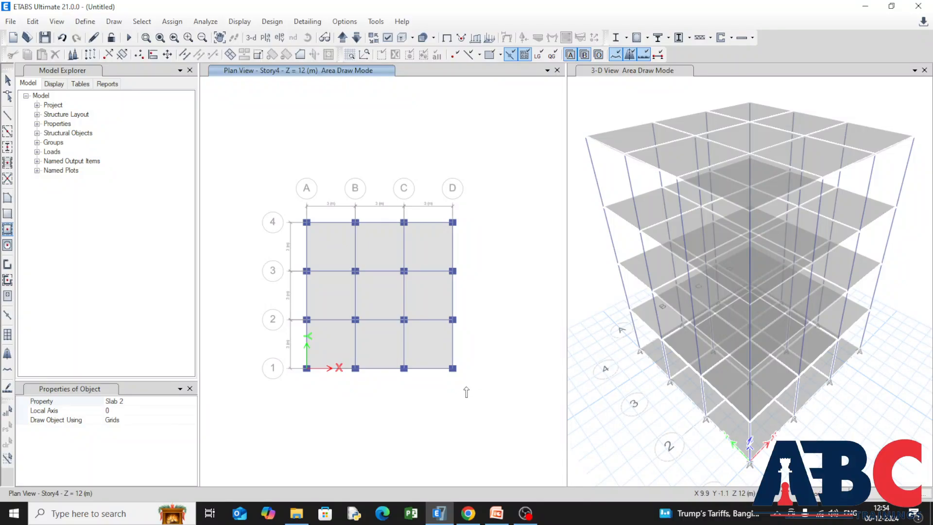
{"action": "key", "text": "Escape"}
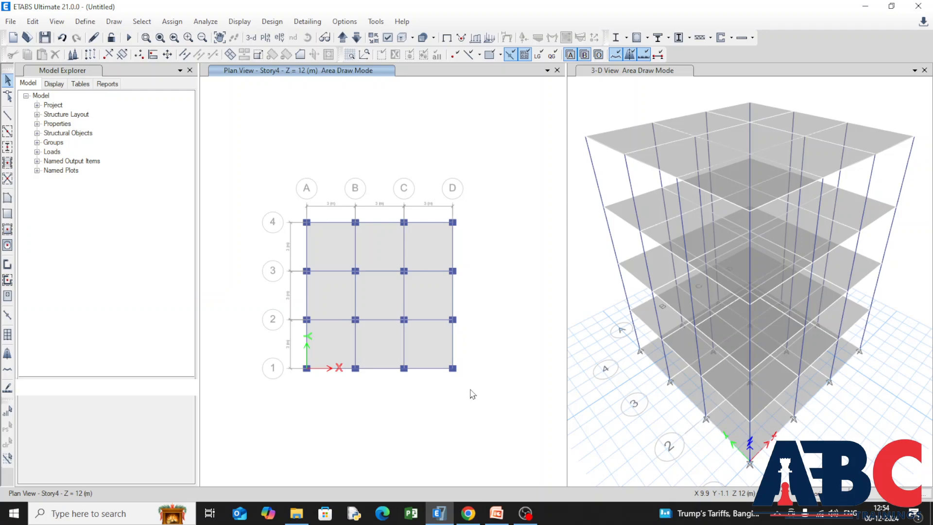
Show the Base plan at Z = 0 m and delete all floor slabs on that level.
{"action": "left_click", "coordinate": [342, 39]}
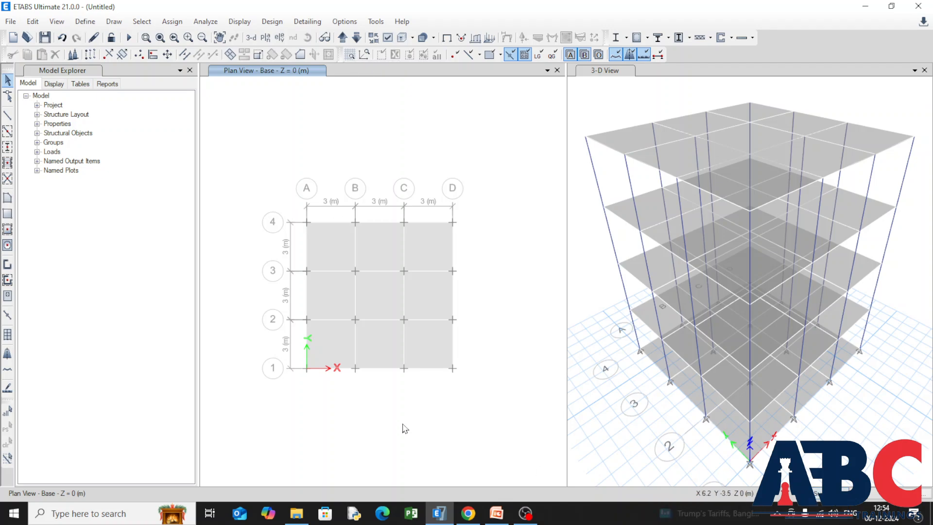
{"action": "left_click_drag", "start_coordinate": [292, 209], "coordinate": [474, 387]}
{"action": "key", "text": "Delete"}
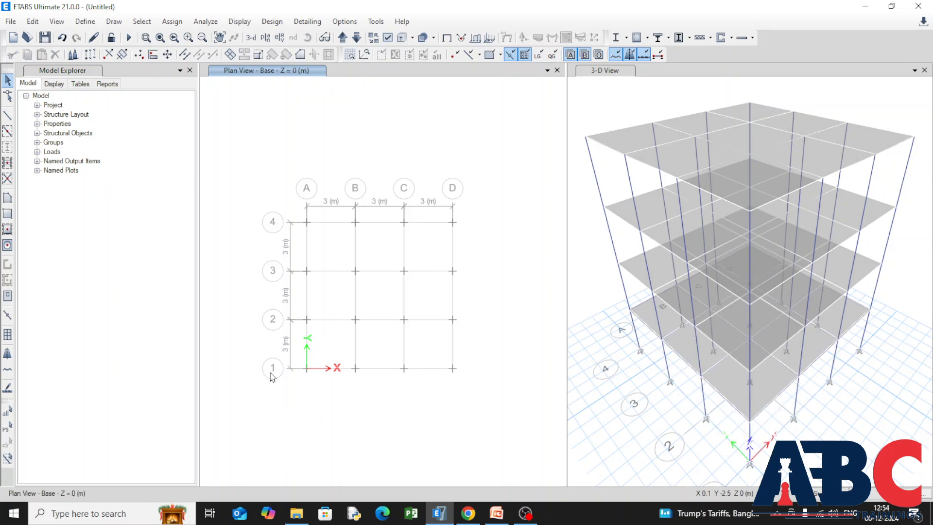
Assign fixed restraints, with all translations and rotations in X, Y and Z restrained, to all joints on the Base plan.
{"action": "left_click_drag", "start_coordinate": [295, 212], "coordinate": [470, 384]}
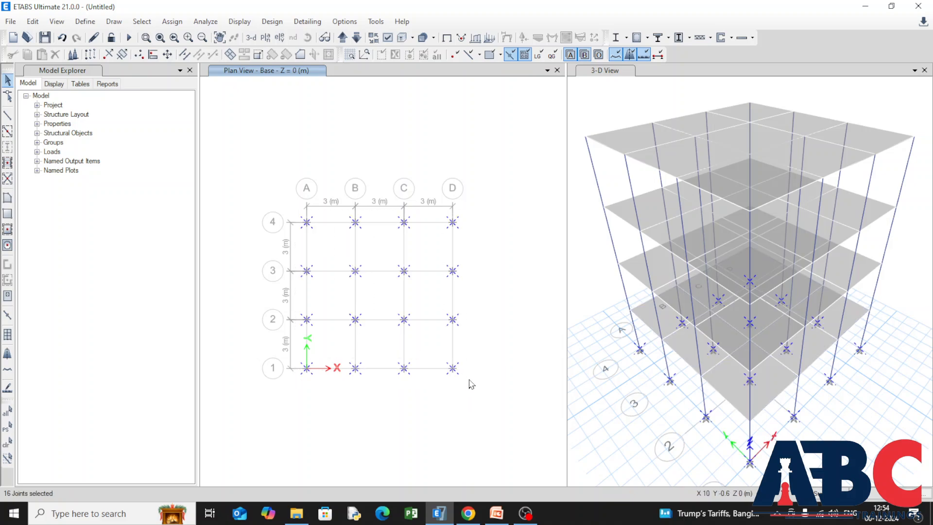
{"action": "left_click", "coordinate": [161, 25]}
{"action": "mouse_move", "coordinate": [190, 36]}
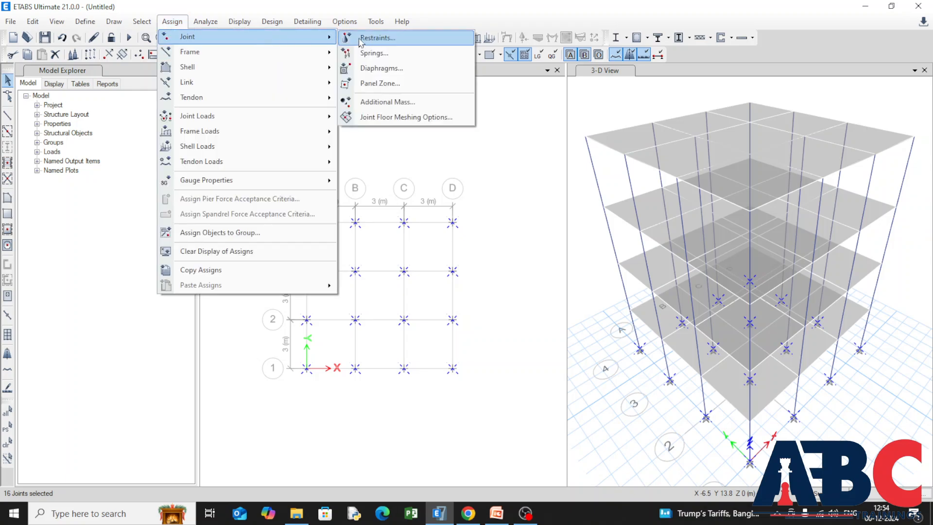
{"action": "left_click", "coordinate": [162, 24]}
{"action": "left_click", "coordinate": [165, 22]}
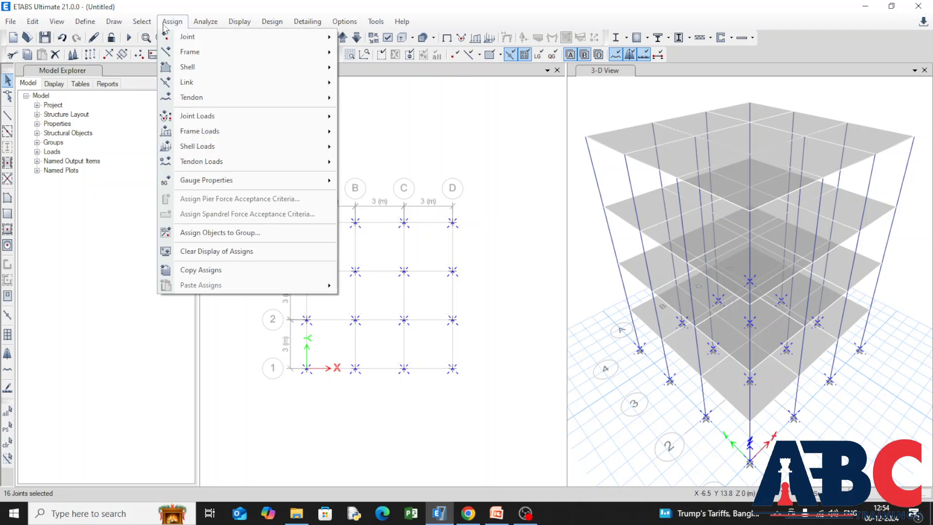
{"action": "mouse_move", "coordinate": [282, 38]}
{"action": "left_click", "coordinate": [378, 37]}
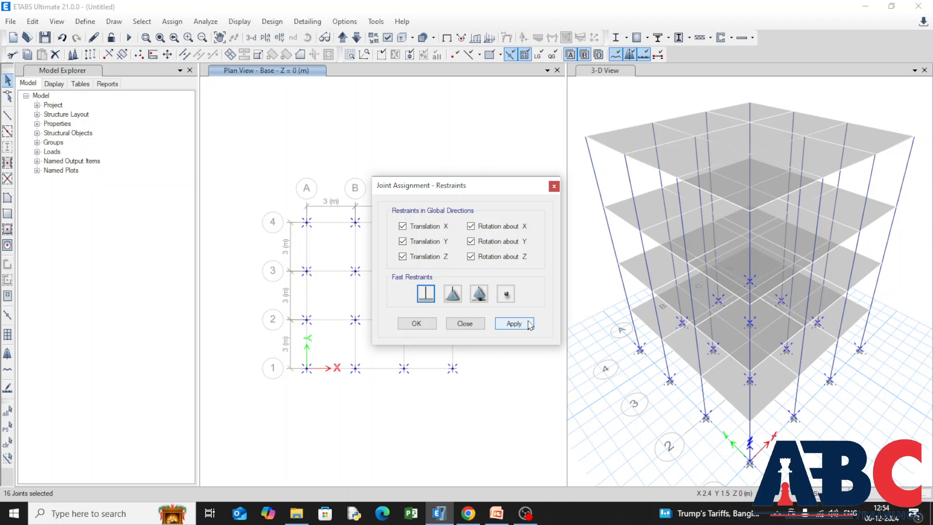
{"action": "left_click", "coordinate": [512, 324]}
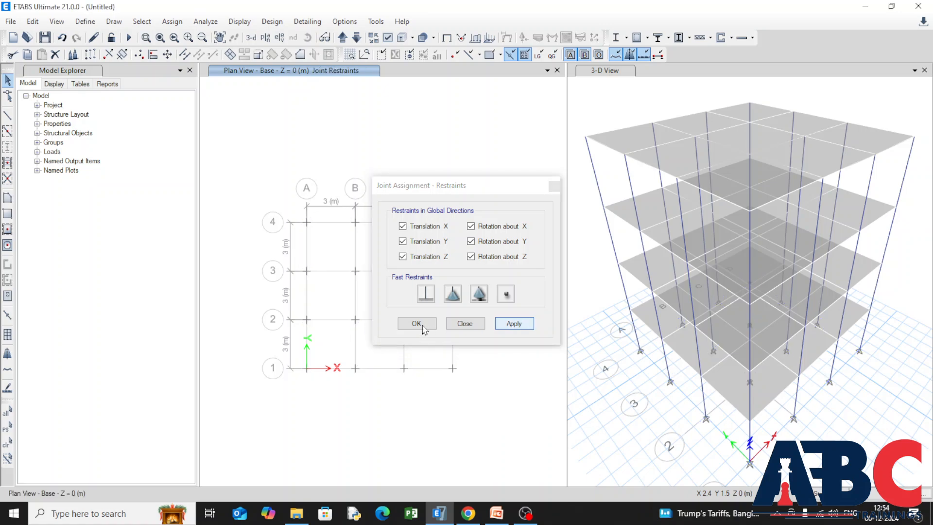
{"action": "left_click", "coordinate": [422, 326]}
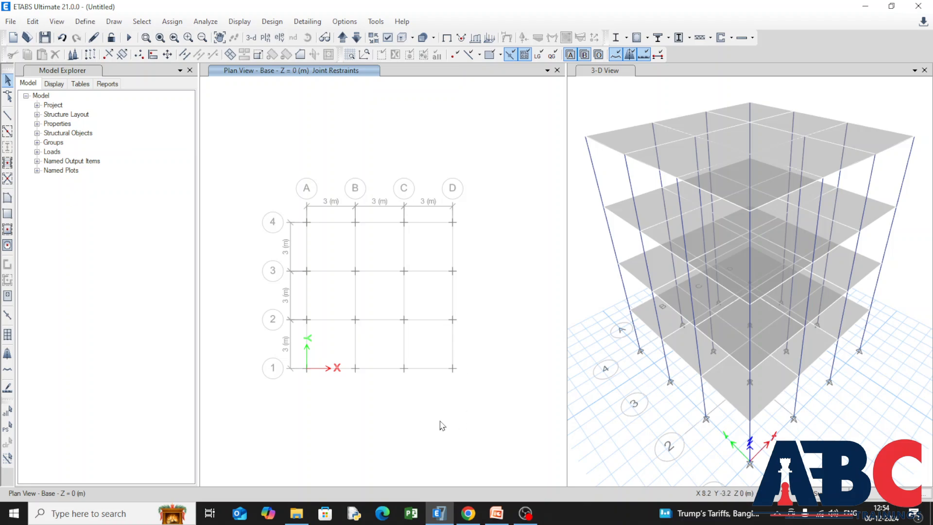
Move the plan view up to Story1 at Z = 3 m and select all columns in the model by object type.
{"action": "left_click", "coordinate": [343, 42]}
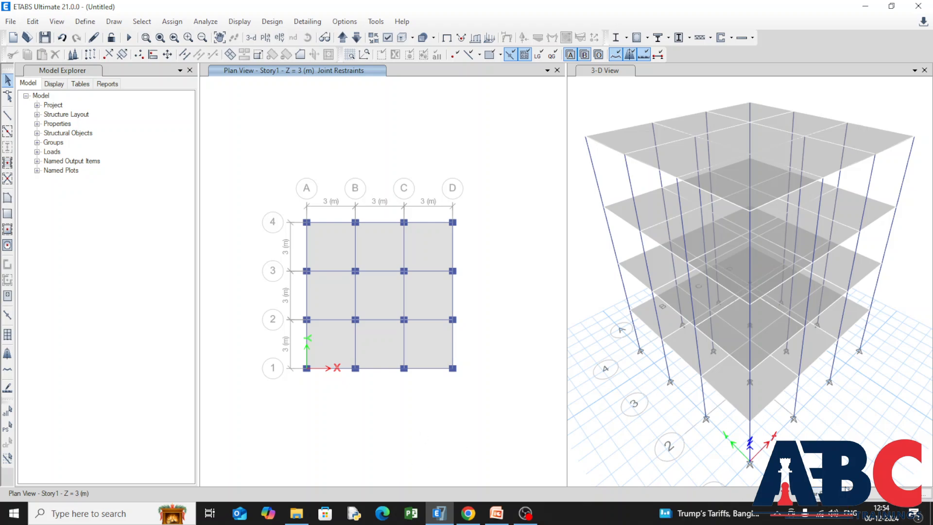
{"action": "left_click", "coordinate": [845, 486]}
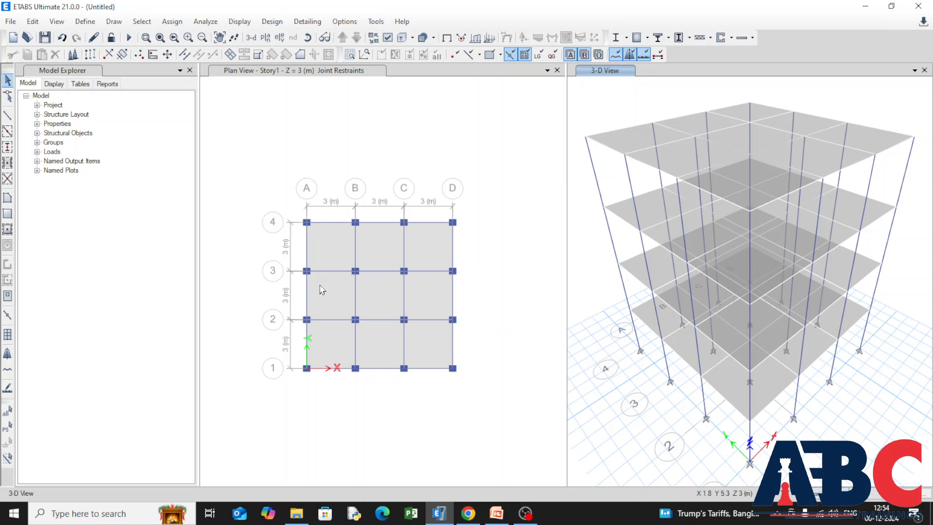
{"action": "left_click", "coordinate": [142, 21]}
{"action": "mouse_move", "coordinate": [208, 37]}
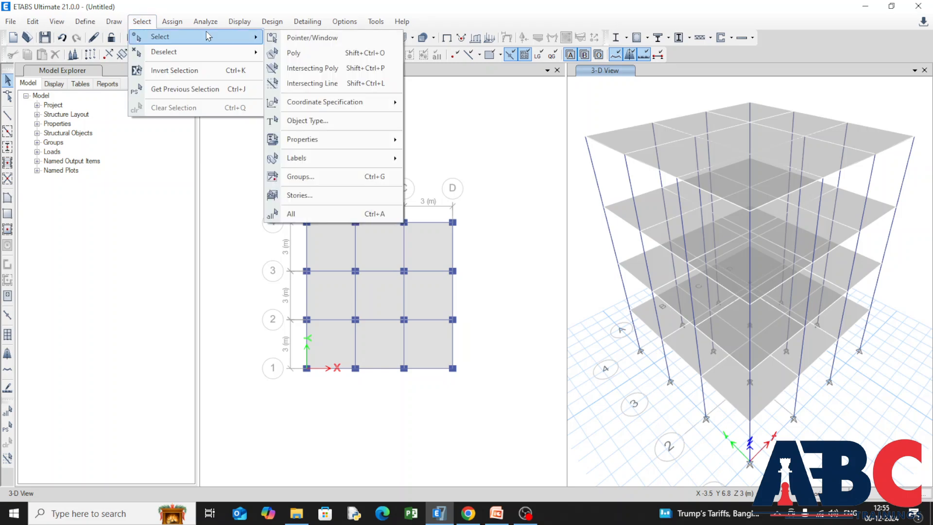
{"action": "left_click", "coordinate": [343, 122]}
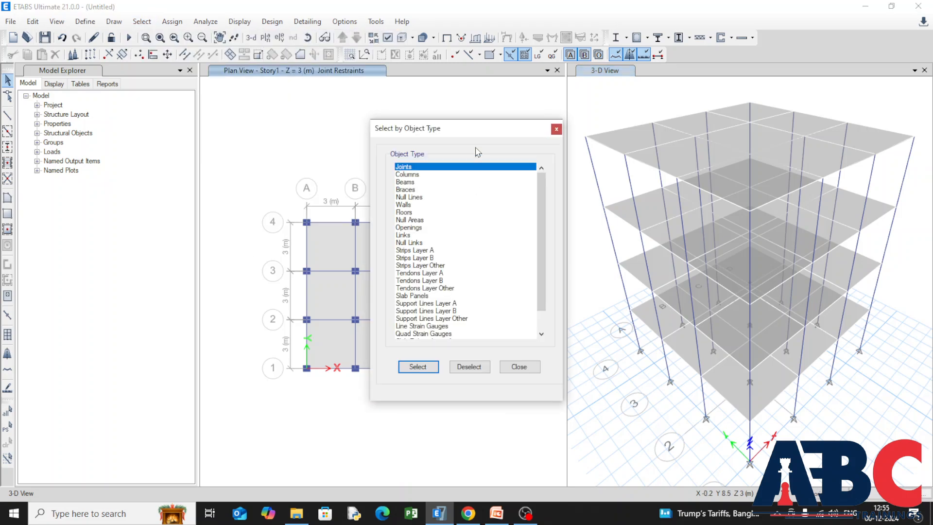
{"action": "left_click_drag", "start_coordinate": [472, 137], "coordinate": [126, 202]}
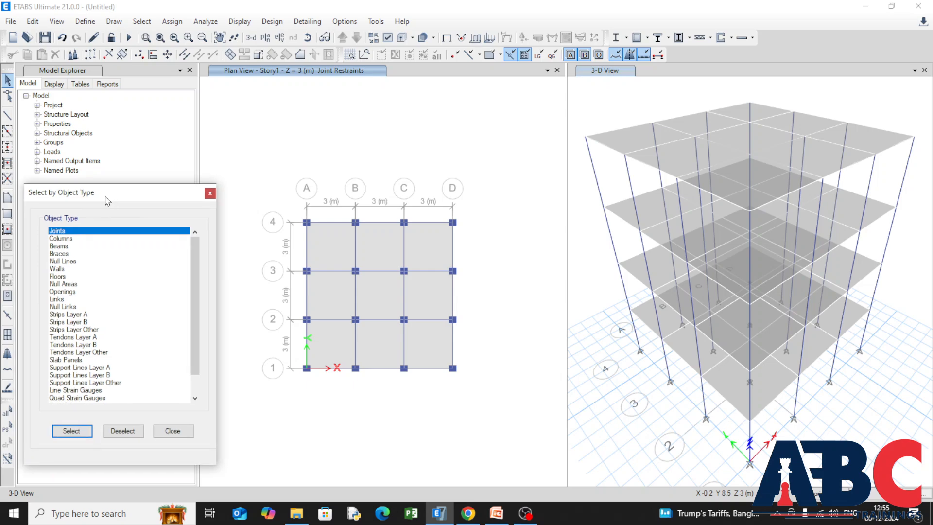
{"action": "left_click", "coordinate": [54, 238]}
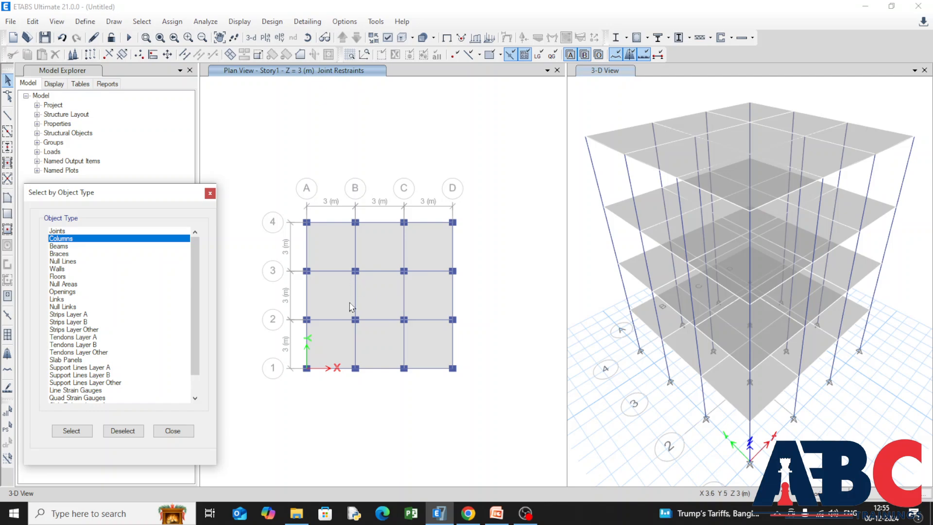
{"action": "left_click", "coordinate": [72, 431]}
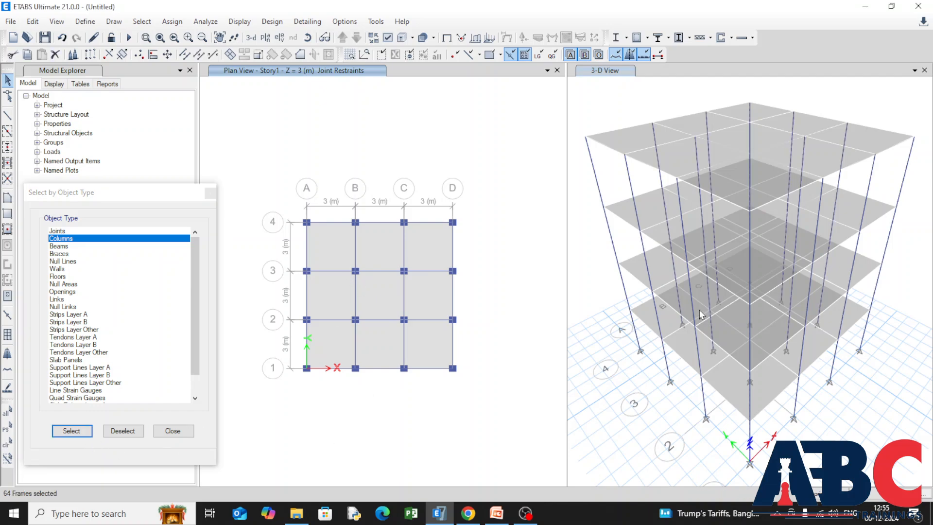
Open the distributed frame load assignment for the selected columns and choose Add to Existing Loads.
{"action": "left_click", "coordinate": [172, 22]}
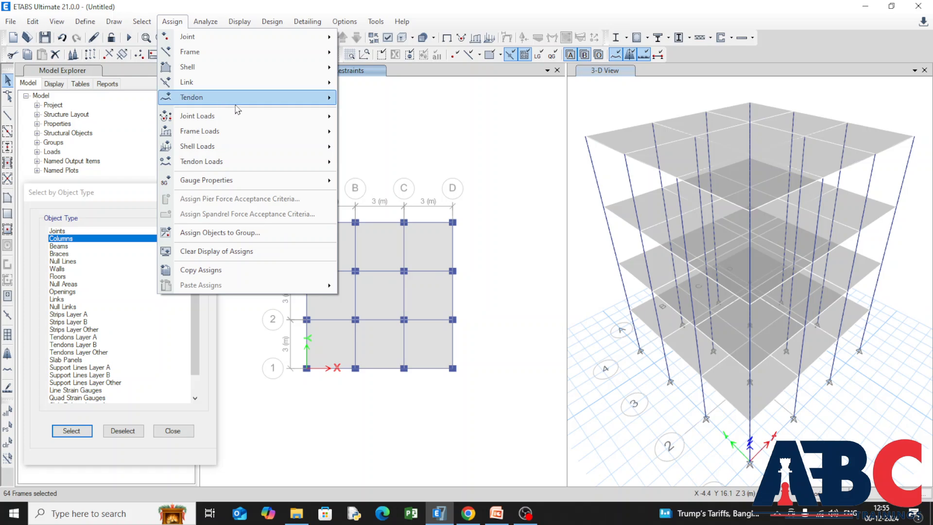
{"action": "mouse_move", "coordinate": [291, 141]}
{"action": "left_click", "coordinate": [440, 146]}
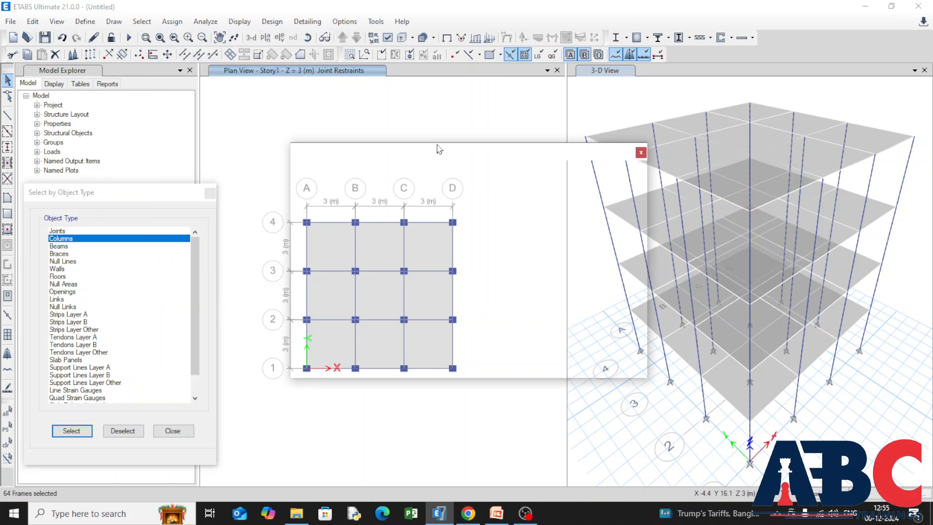
{"action": "left_click", "coordinate": [509, 224]}
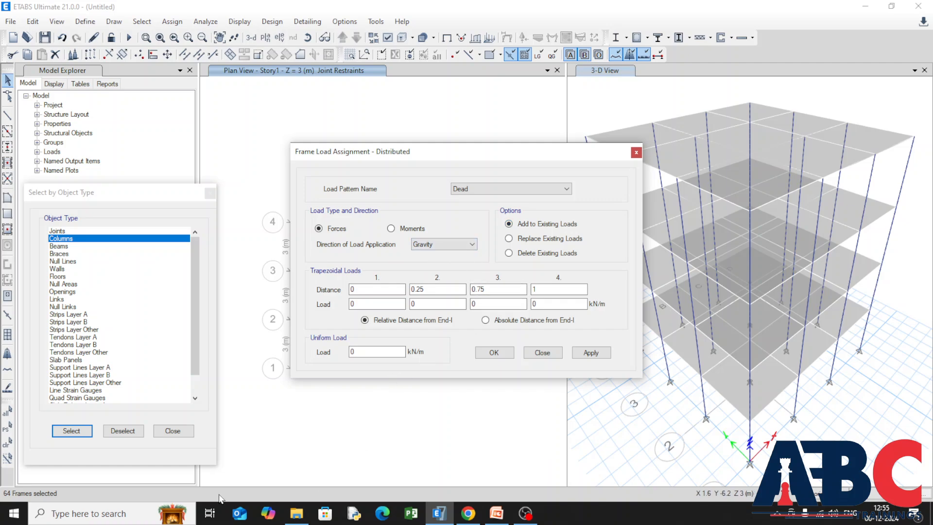
Compute 0.45 × 0.4 × 25 in Calculator and apply 4.5 kN/m as the columns' uniform gravity load for the Dead pattern.
{"action": "left_click", "coordinate": [14, 513]}
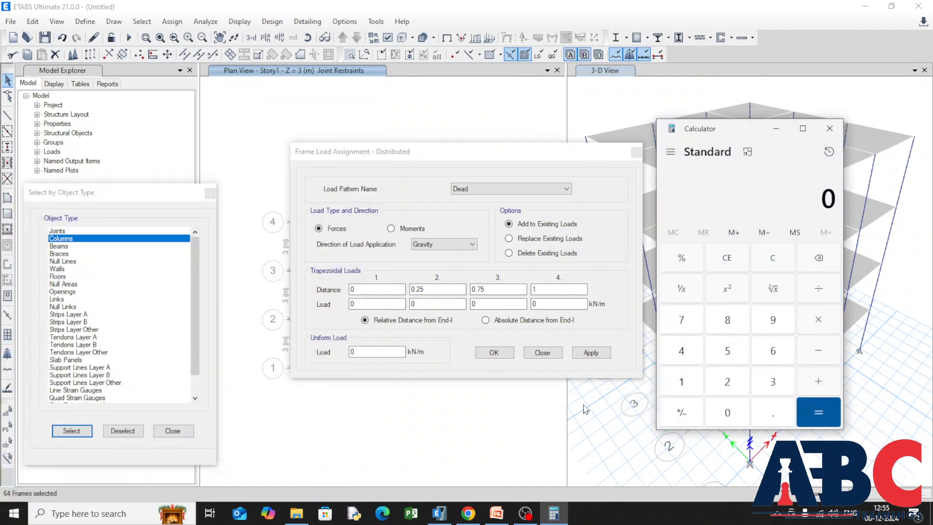
{"action": "type", "text": ".45*"}
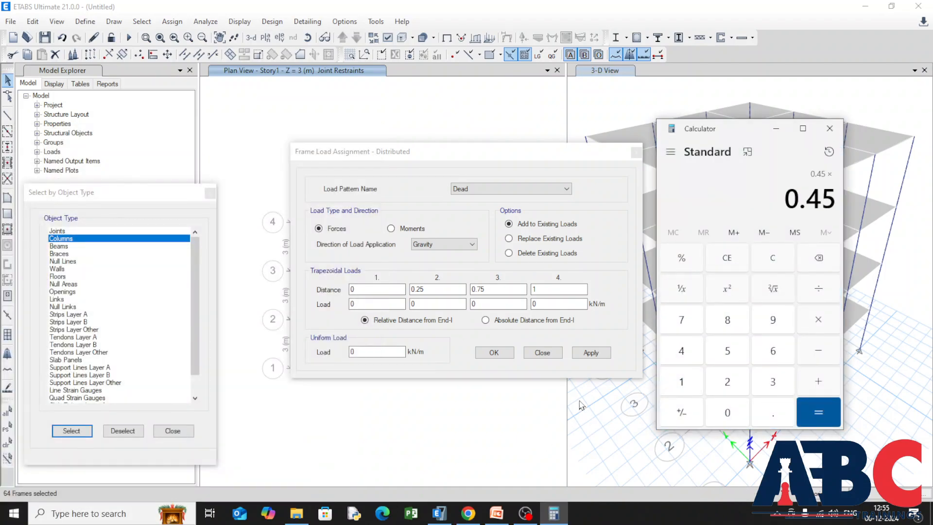
{"action": "type", "text": ".4*"}
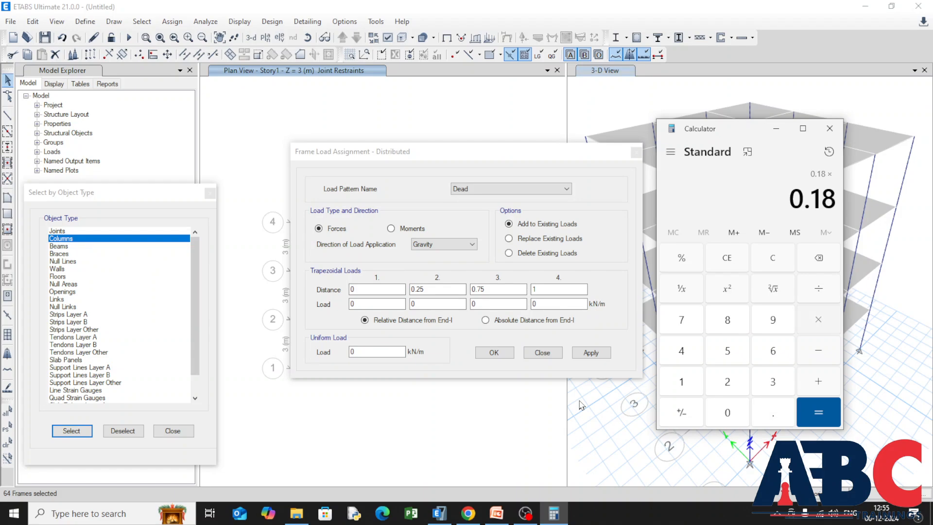
{"action": "type", "text": "25"}
{"action": "key", "text": "Return"}
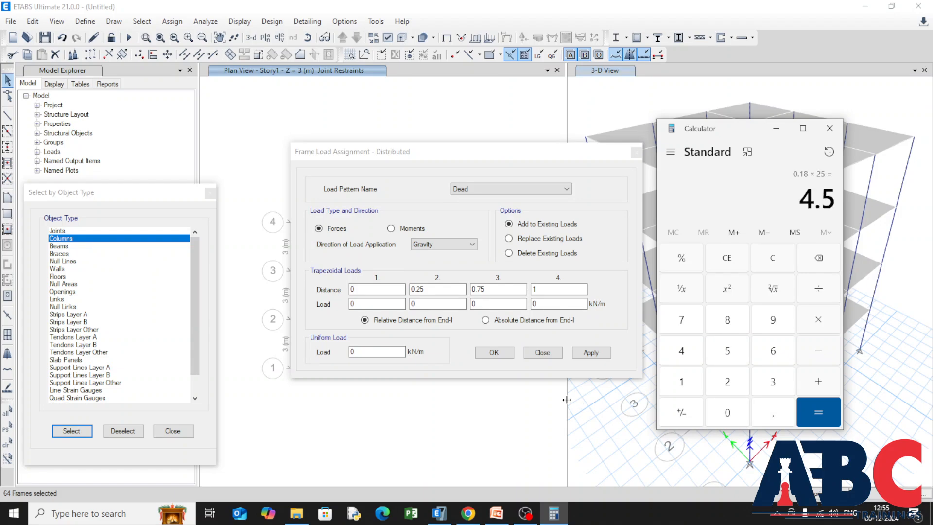
{"action": "left_click", "coordinate": [369, 352]}
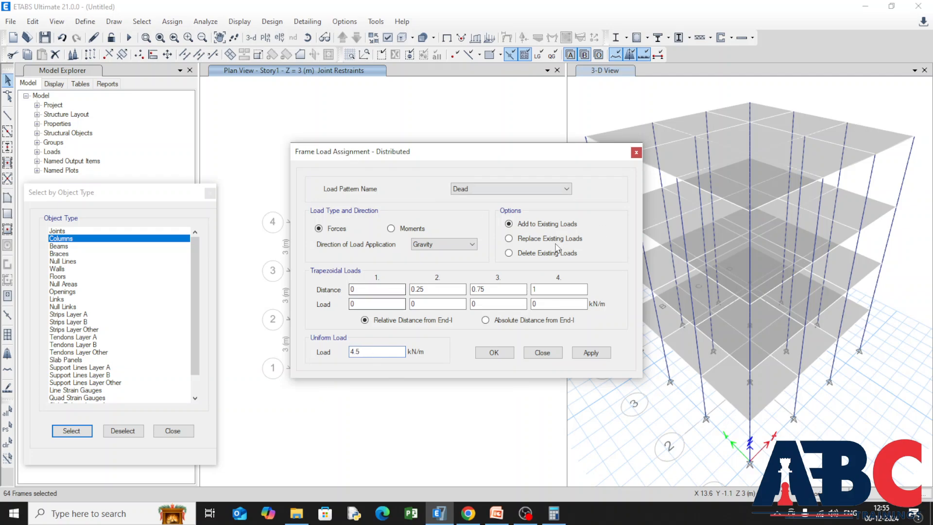
{"action": "left_click", "coordinate": [605, 356]}
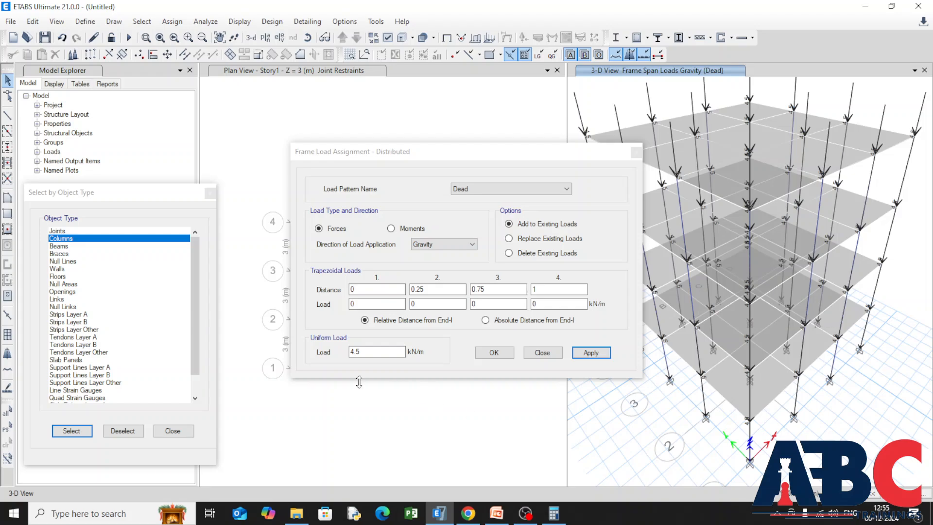
Reselect all columns and assign them a uniform gravity load of 2 kN/m for the Live pattern.
{"action": "left_click", "coordinate": [71, 431]}
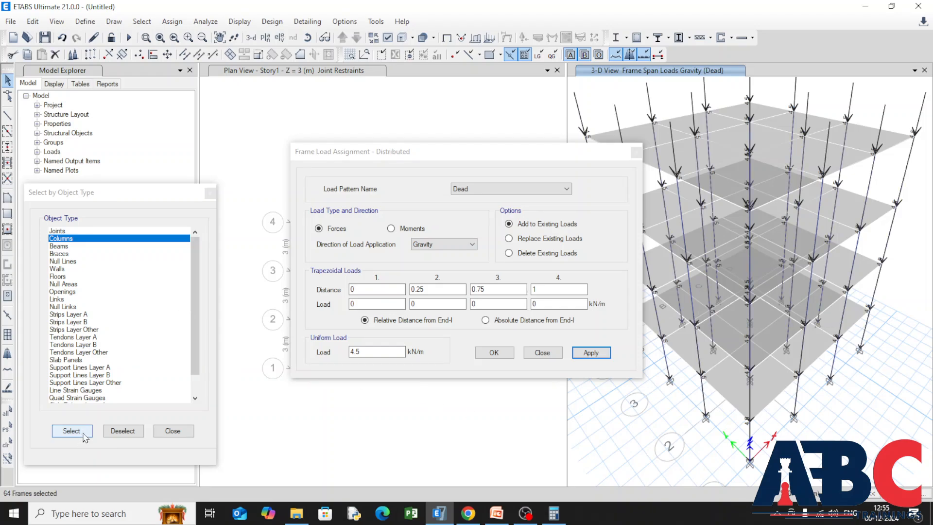
{"action": "left_click", "coordinate": [567, 189]}
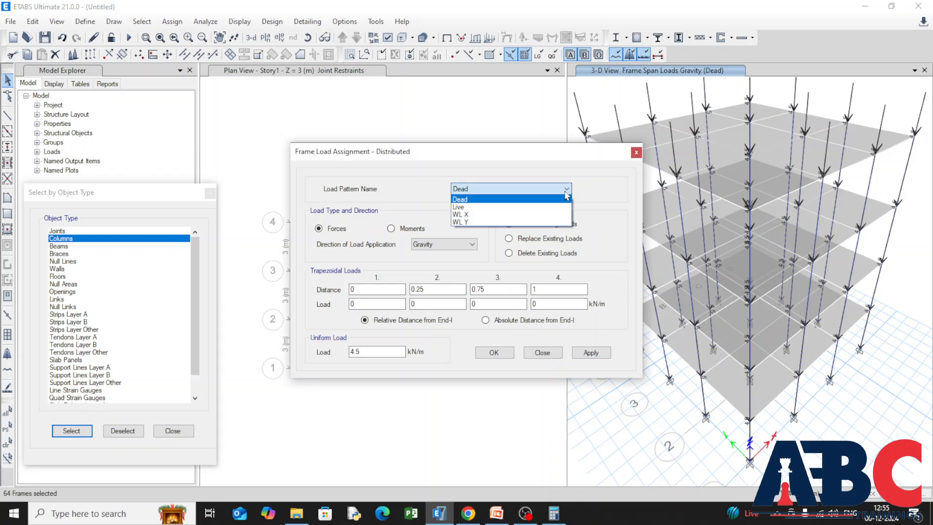
{"action": "left_click", "coordinate": [561, 206]}
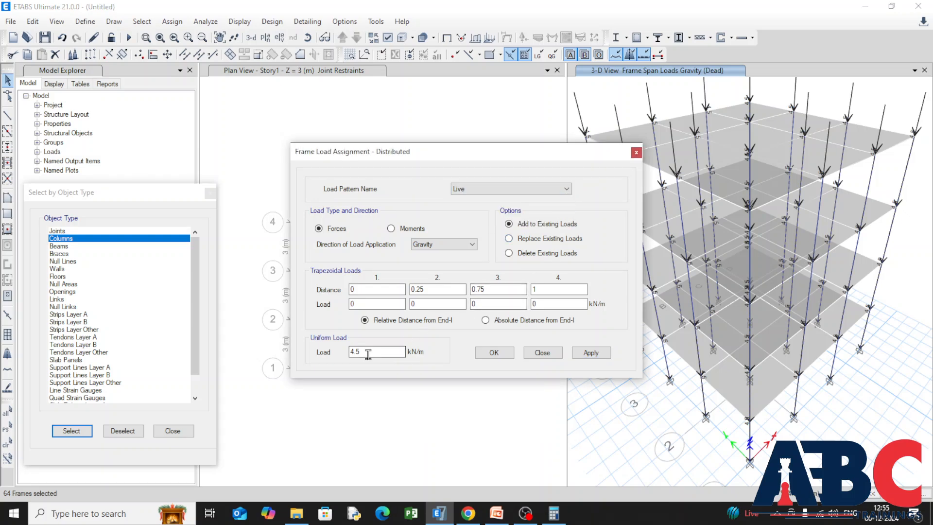
{"action": "left_click_drag", "start_coordinate": [371, 351], "coordinate": [285, 358]}
{"action": "type", "text": "2"}
{"action": "left_click", "coordinate": [602, 357]}
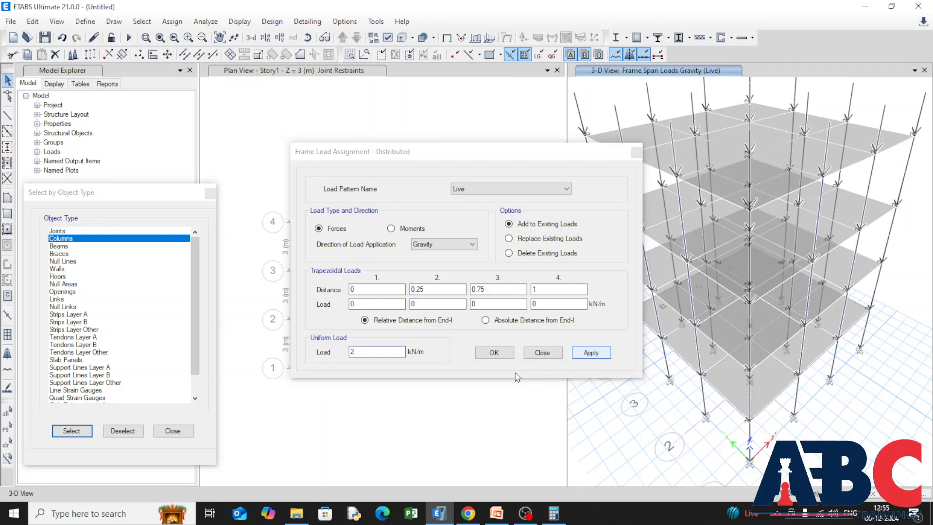
{"action": "left_click", "coordinate": [488, 357]}
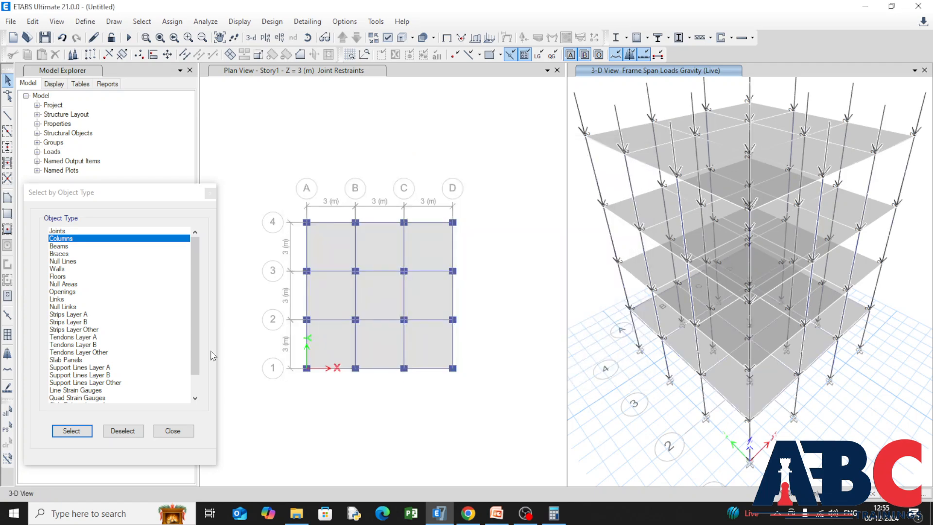
Select all beams by object type and compute their self-weight load in Calculator as 0.35 × 0.3 × 25.
{"action": "left_click", "coordinate": [58, 248]}
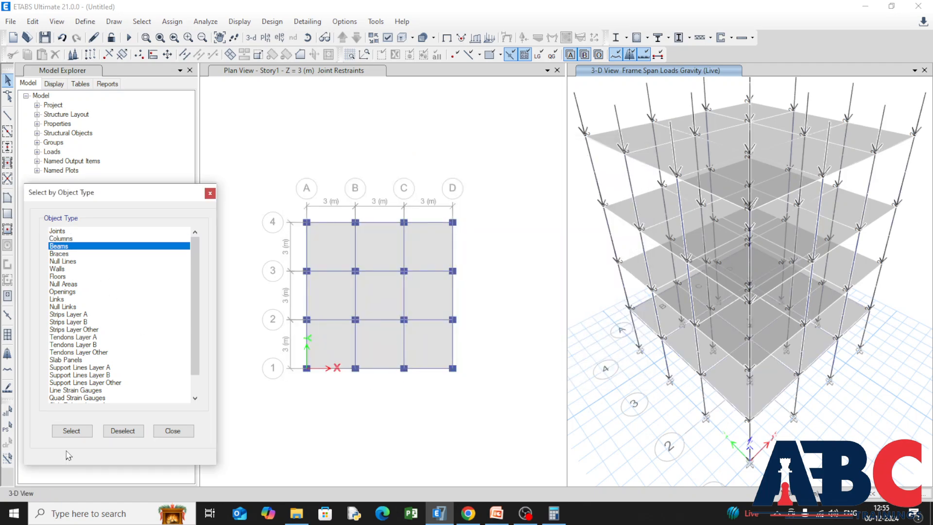
{"action": "left_click", "coordinate": [71, 431]}
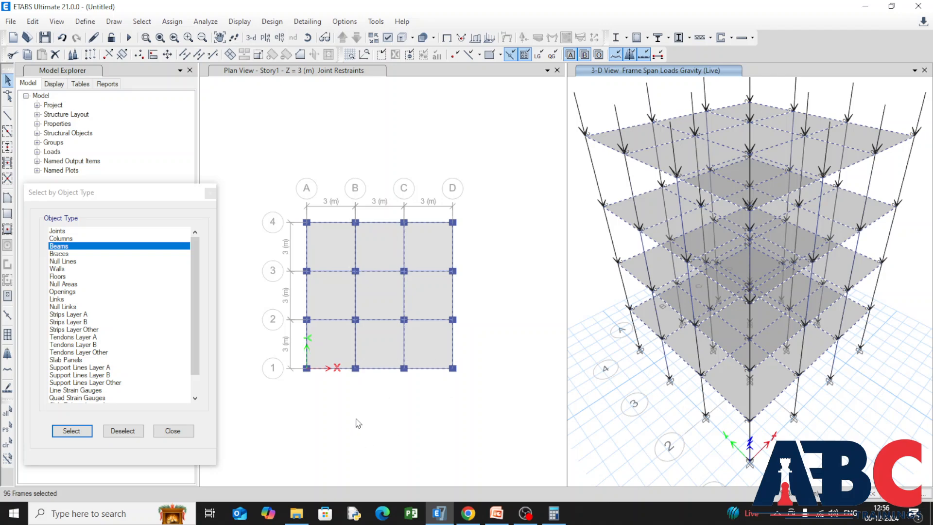
{"action": "left_click", "coordinate": [554, 513]}
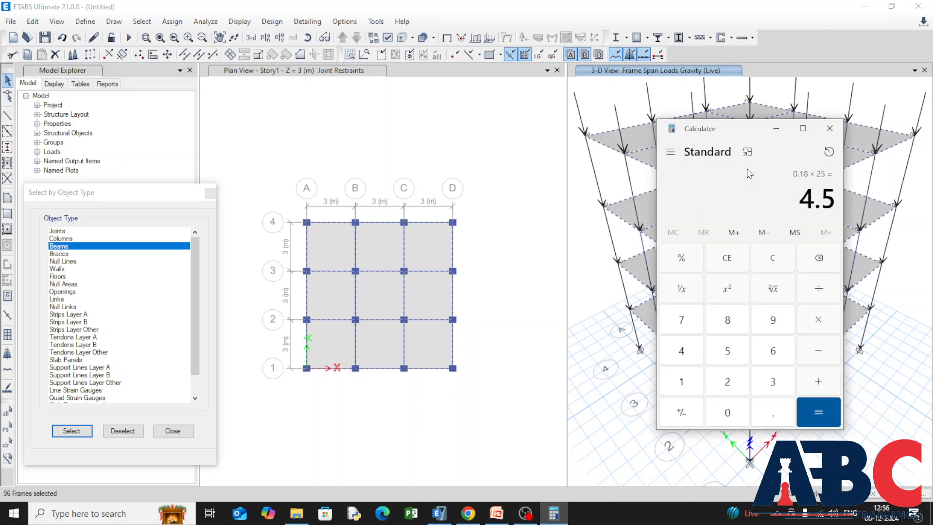
{"action": "left_click_drag", "start_coordinate": [728, 135], "coordinate": [450, 135]}
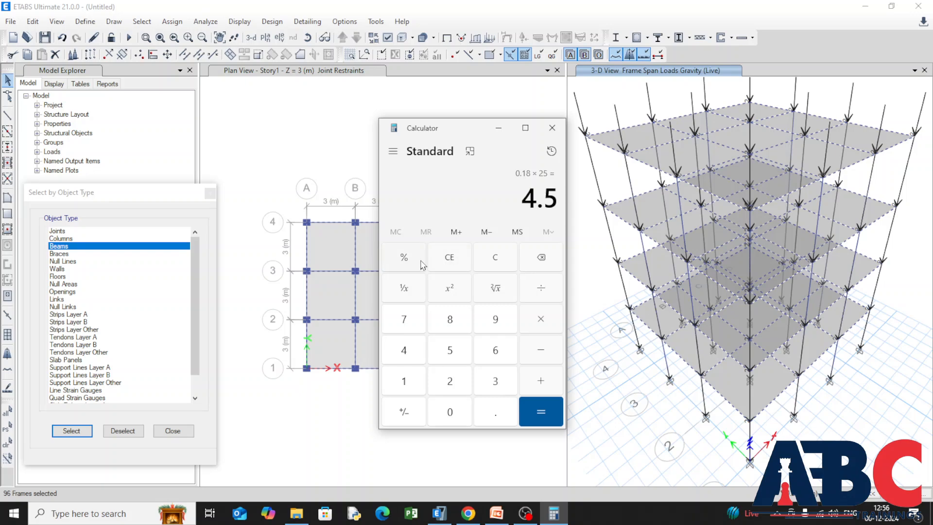
{"action": "left_click", "coordinate": [474, 264]}
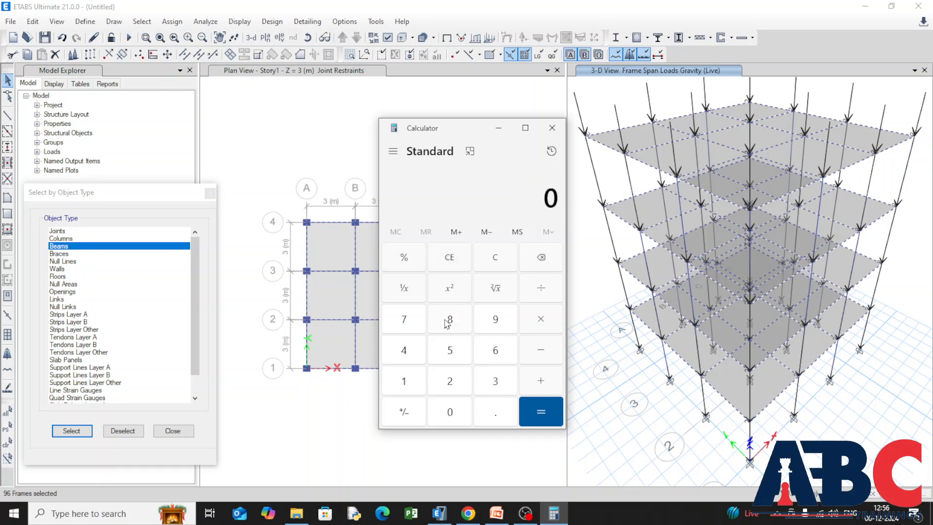
{"action": "type", "text": ".35"}
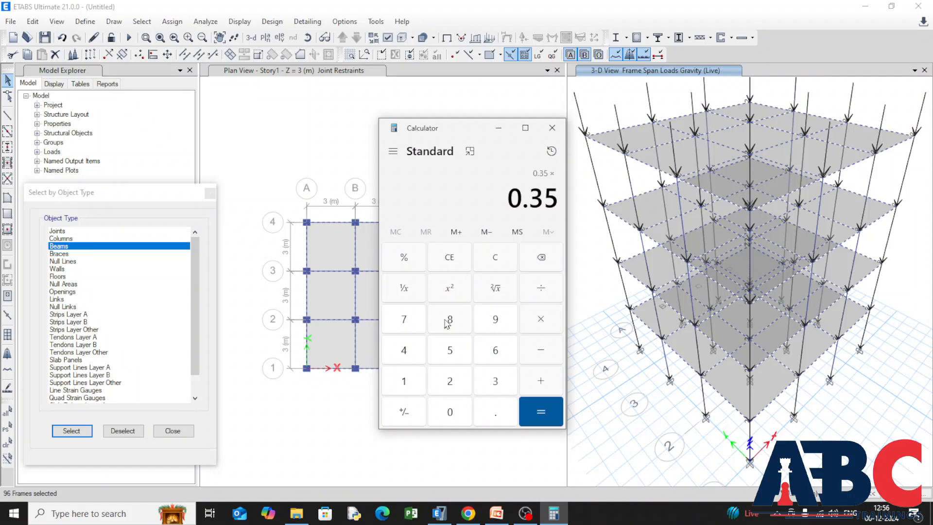
{"action": "type", "text": "0.3"}
{"action": "key", "text": "asterisk"}
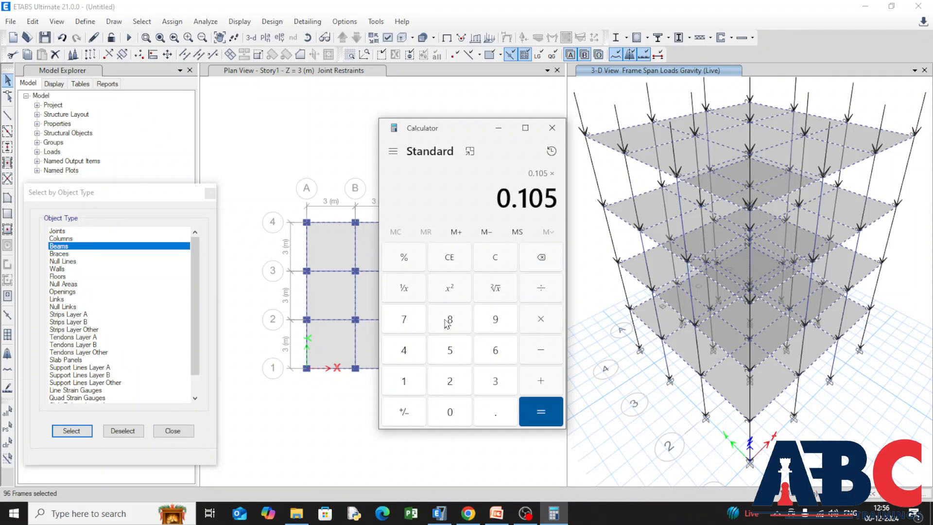
{"action": "type", "text": "25"}
{"action": "key", "text": "Return"}
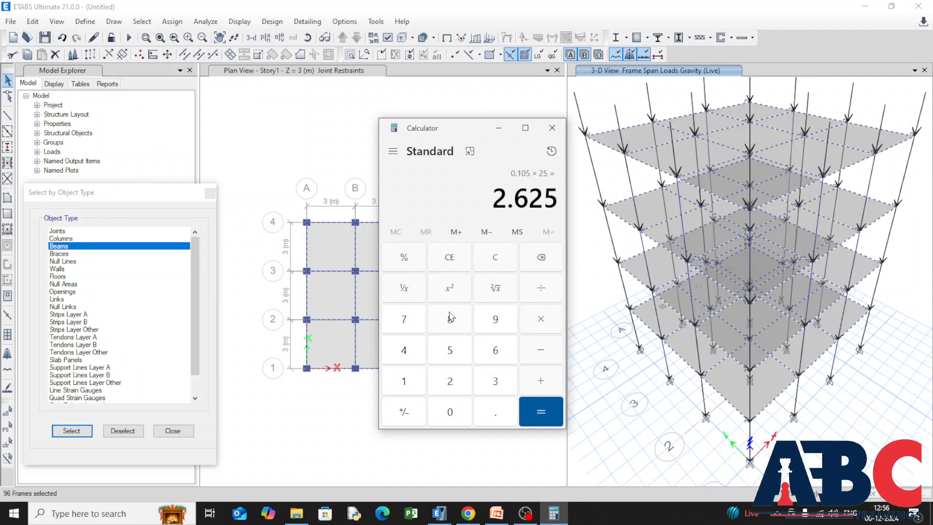
{"action": "left_click", "coordinate": [498, 128]}
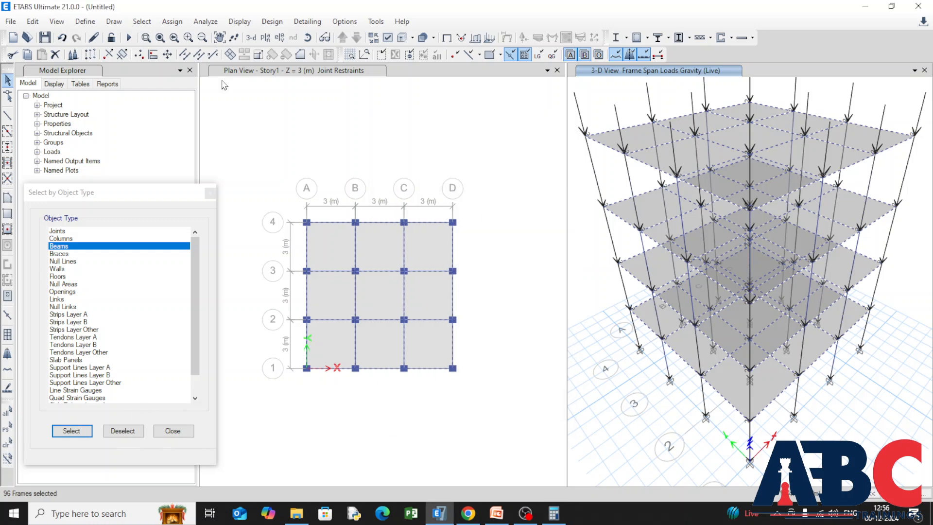
Assign the selected beams a distributed uniform gravity load of 2.625 kN/m for the Dead pattern, added to existing loads.
{"action": "left_click", "coordinate": [172, 21]}
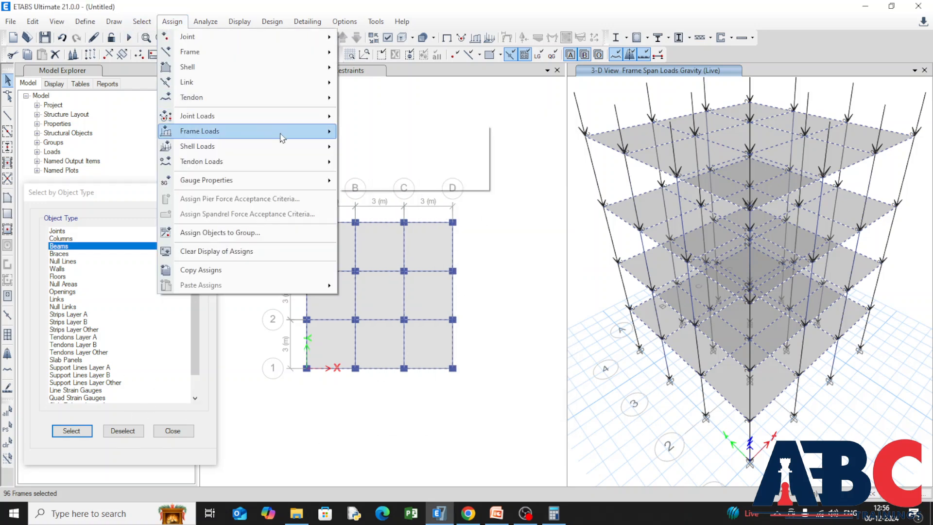
{"action": "mouse_move", "coordinate": [281, 132]}
{"action": "left_click", "coordinate": [422, 151]}
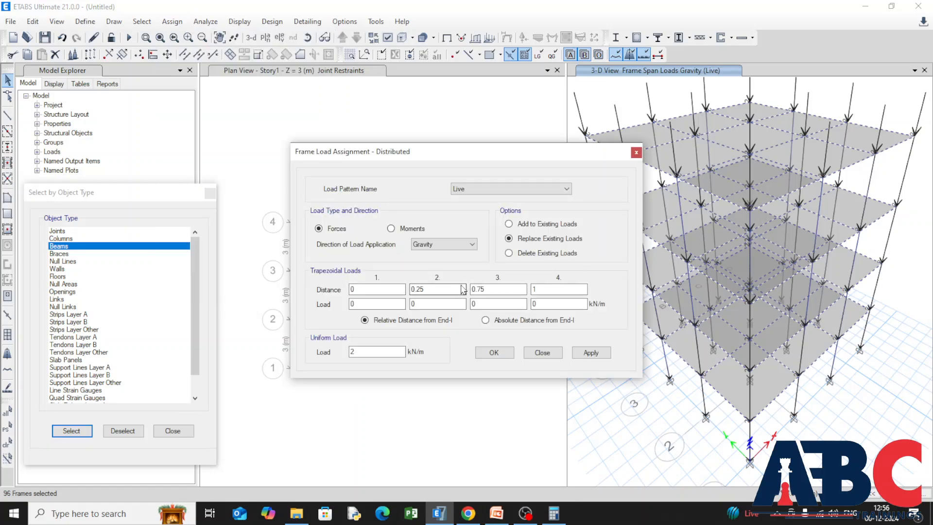
{"action": "left_click", "coordinate": [564, 188]}
{"action": "left_click", "coordinate": [558, 199]}
{"action": "double_click", "coordinate": [383, 351]}
{"action": "left_click", "coordinate": [509, 224]}
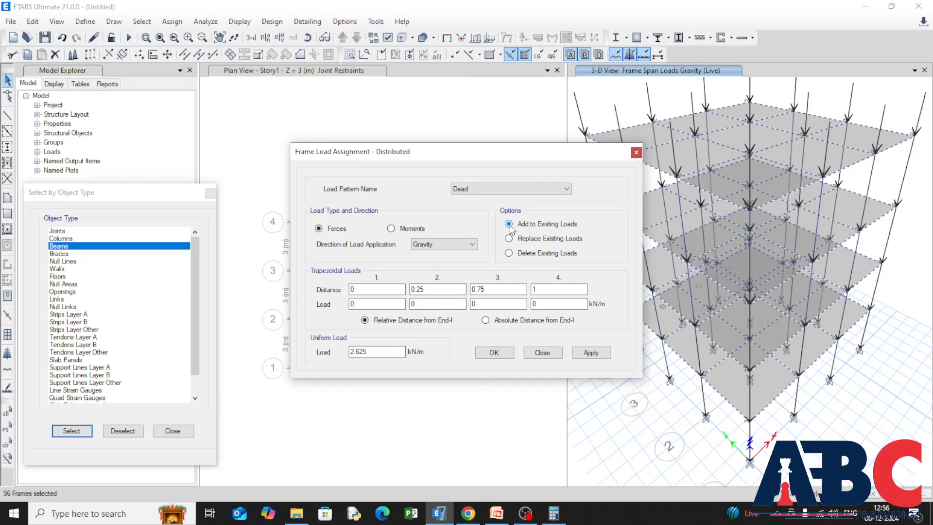
{"action": "left_click", "coordinate": [602, 352]}
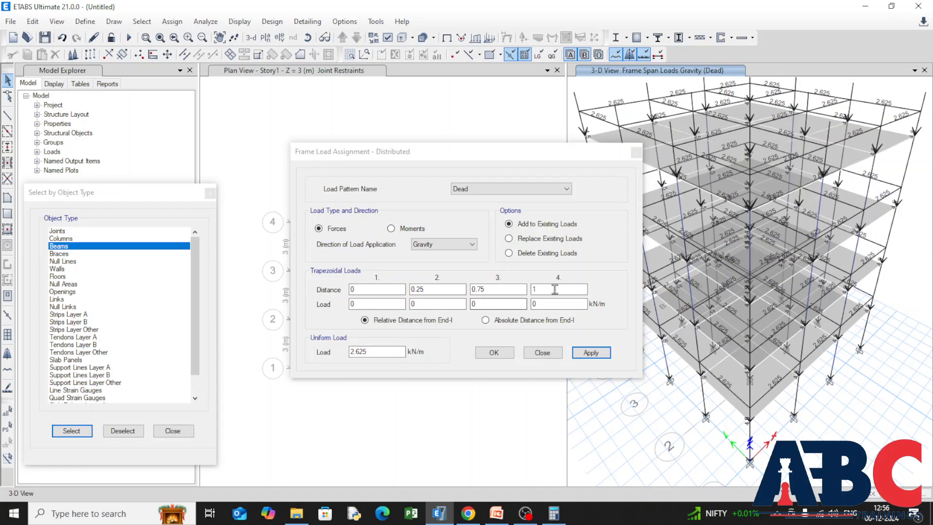
Reselect all beams and assign them a uniform gravity load of 2 kN/m for the Live pattern, added to existing loads.
{"action": "left_click", "coordinate": [558, 193]}
{"action": "left_click", "coordinate": [540, 206]}
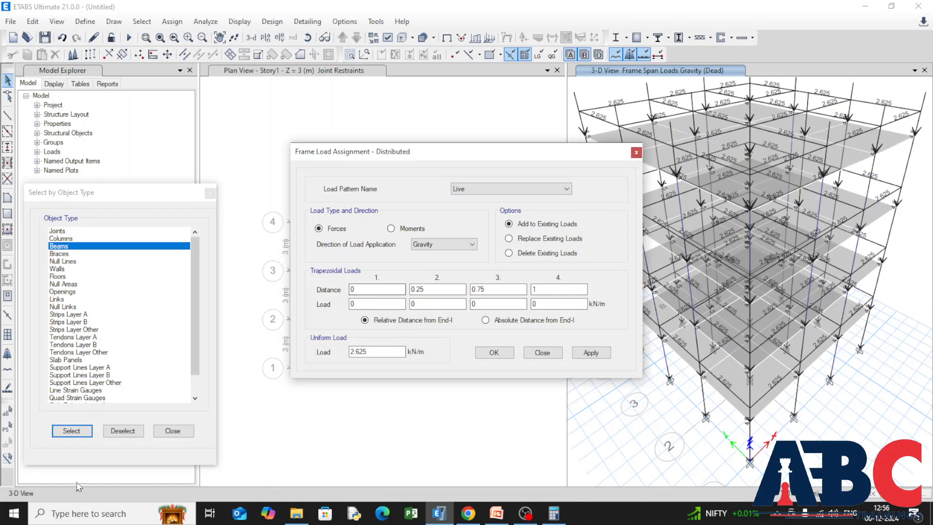
{"action": "left_click", "coordinate": [72, 430]}
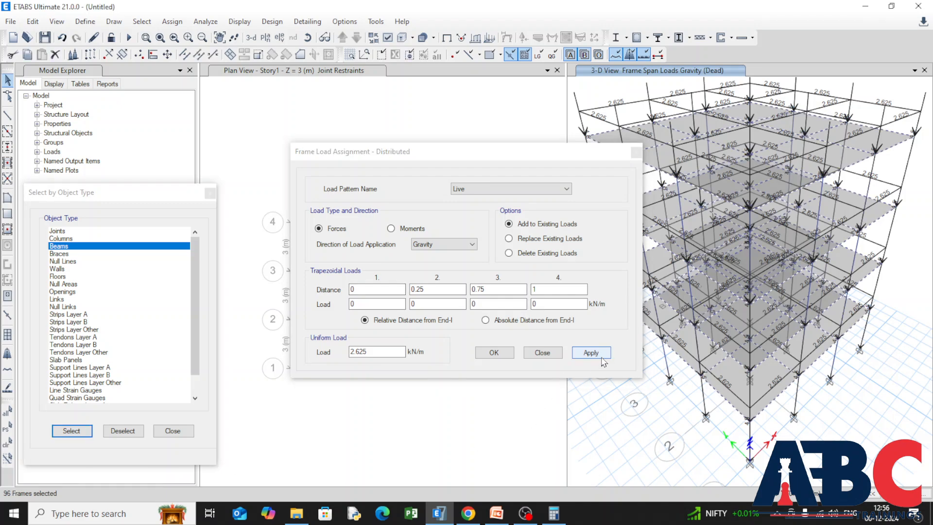
{"action": "double_click", "coordinate": [381, 351]}
{"action": "type", "text": "2"}
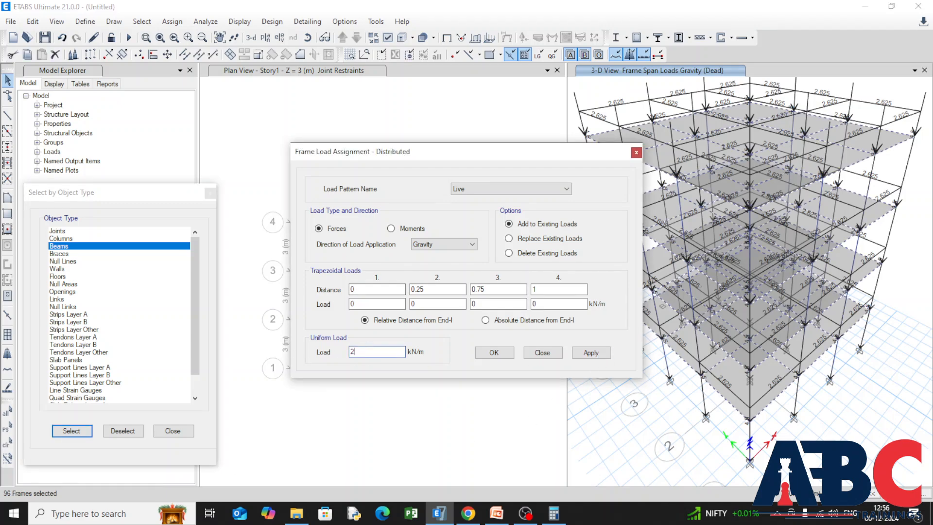
{"action": "left_click", "coordinate": [604, 357]}
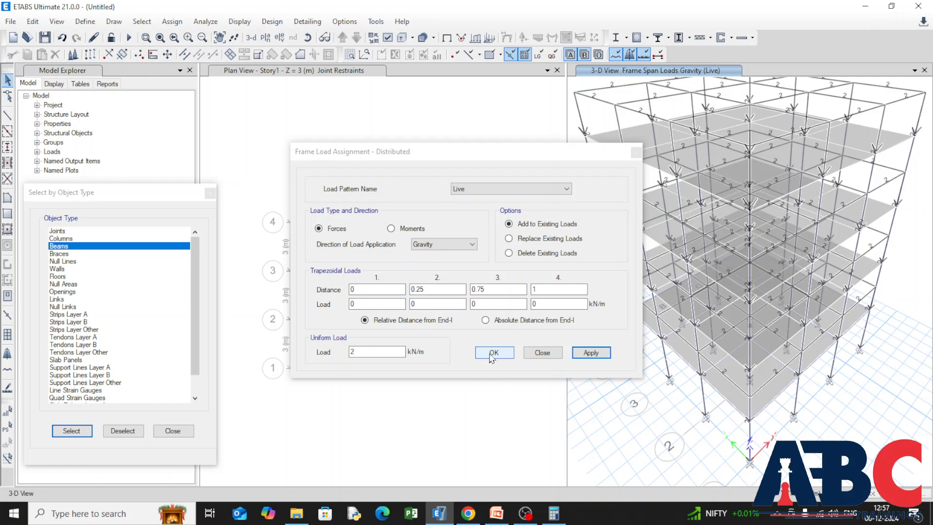
{"action": "left_click", "coordinate": [491, 355]}
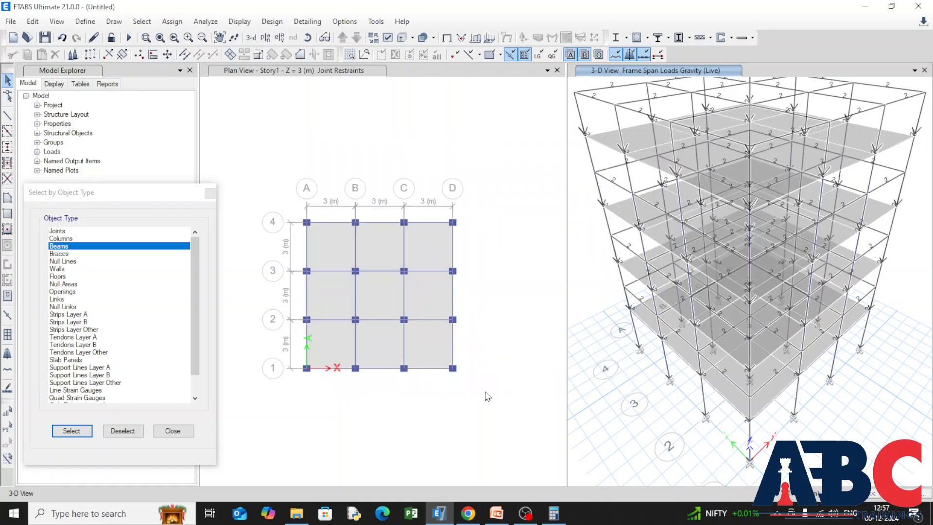
Select all floors by object type and start a uniform shell load assignment for the Dead pattern, set to add to existing loads.
{"action": "left_click", "coordinate": [58, 276]}
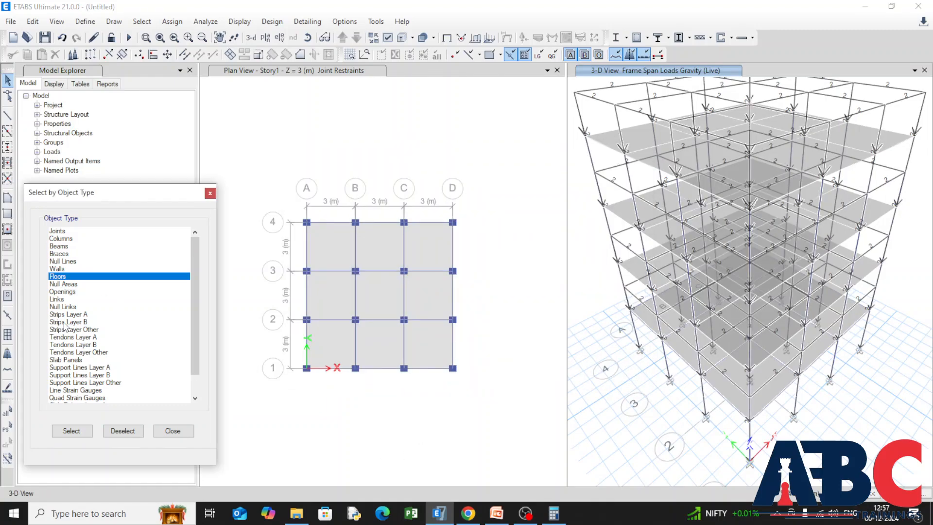
{"action": "left_click", "coordinate": [71, 431]}
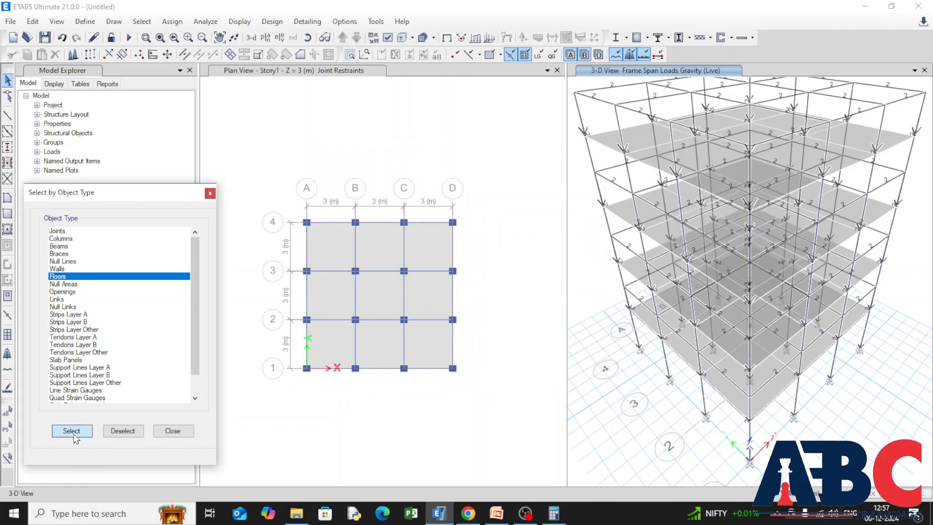
{"action": "left_click", "coordinate": [162, 22]}
{"action": "mouse_move", "coordinate": [268, 146]}
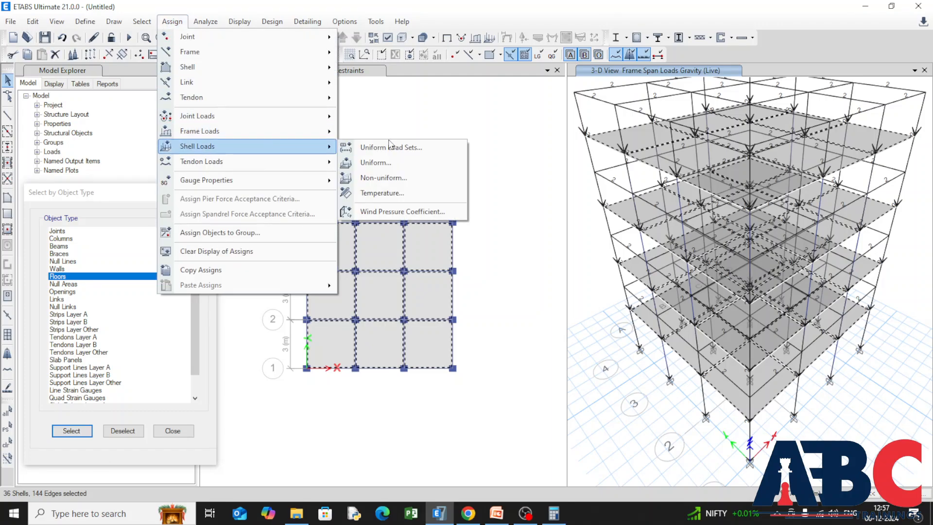
{"action": "left_click", "coordinate": [424, 168]}
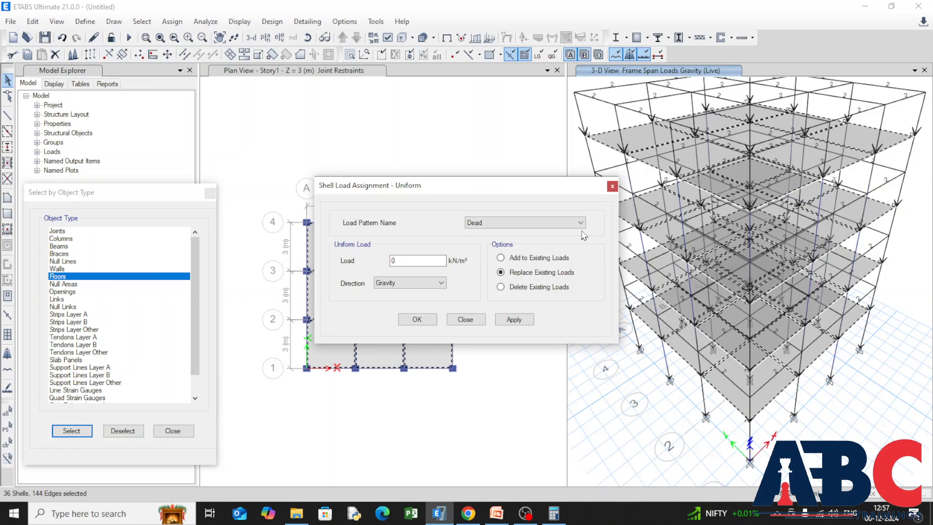
{"action": "left_click_drag", "start_coordinate": [415, 262], "coordinate": [343, 264]}
Compute 0.150 × 25 in Calculator and apply 3.75 kN/m² as the floors' uniform gravity load for the Dead pattern.
{"action": "left_click", "coordinate": [554, 513]}
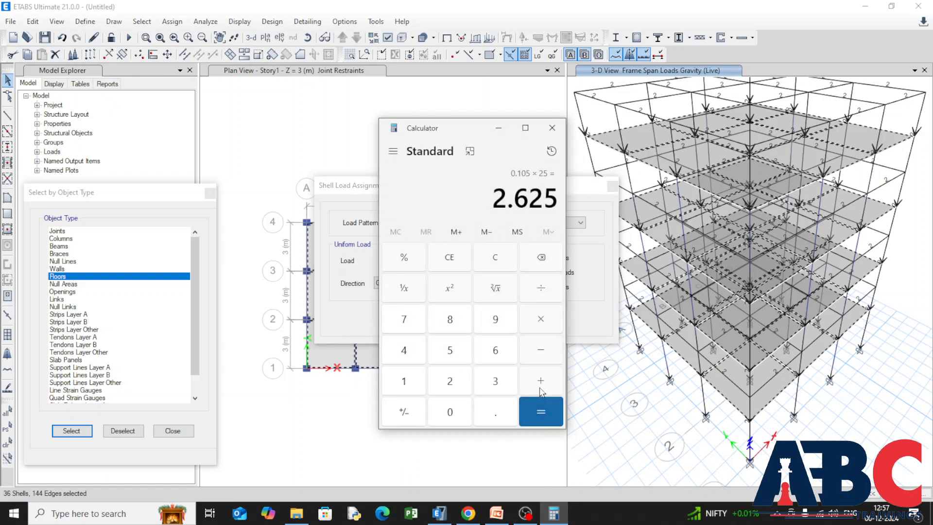
{"action": "left_click_drag", "start_coordinate": [478, 127], "coordinate": [664, 139]}
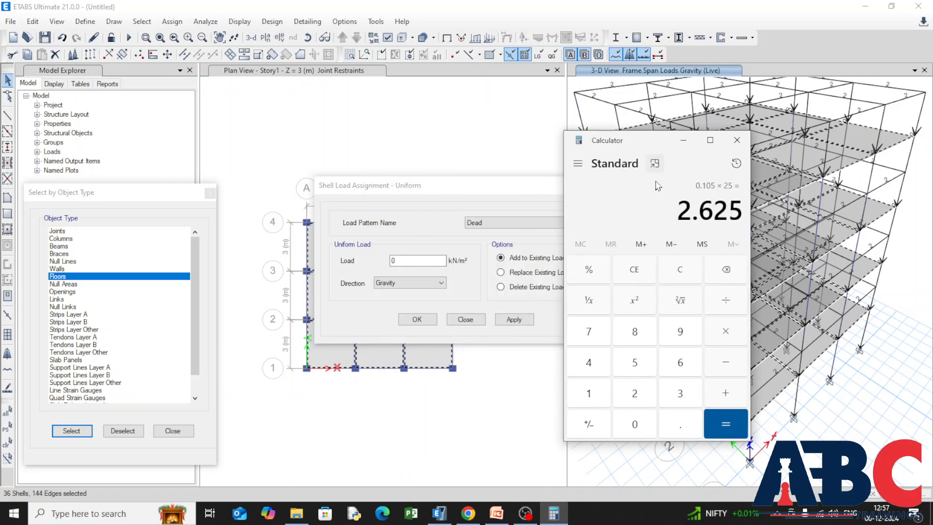
{"action": "left_click", "coordinate": [639, 278]}
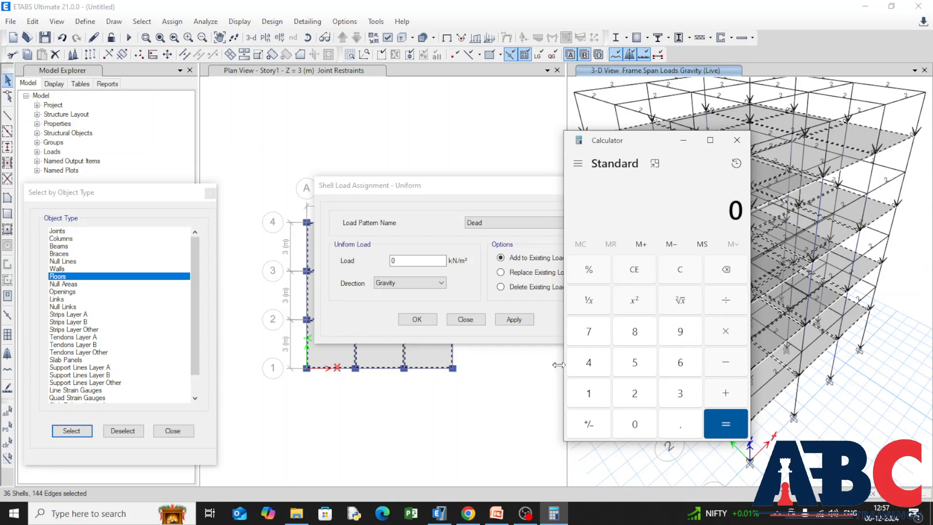
{"action": "type", "text": "0.150*25"}
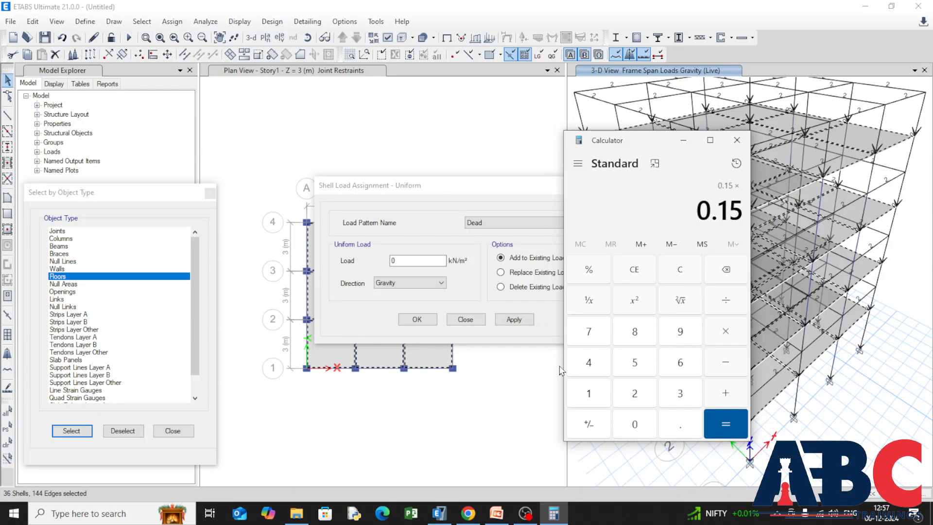
{"action": "key", "text": "Return"}
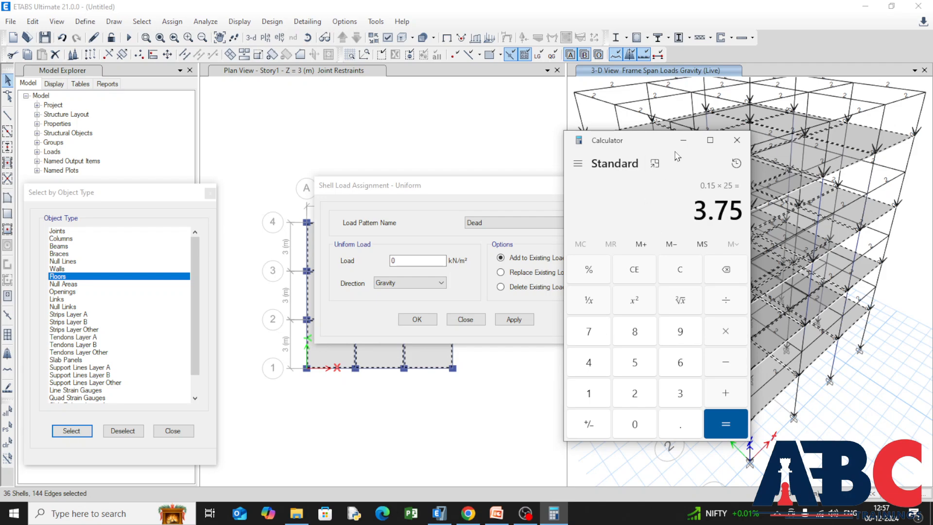
{"action": "key", "text": "Escape"}
{"action": "left_click", "coordinate": [737, 140]}
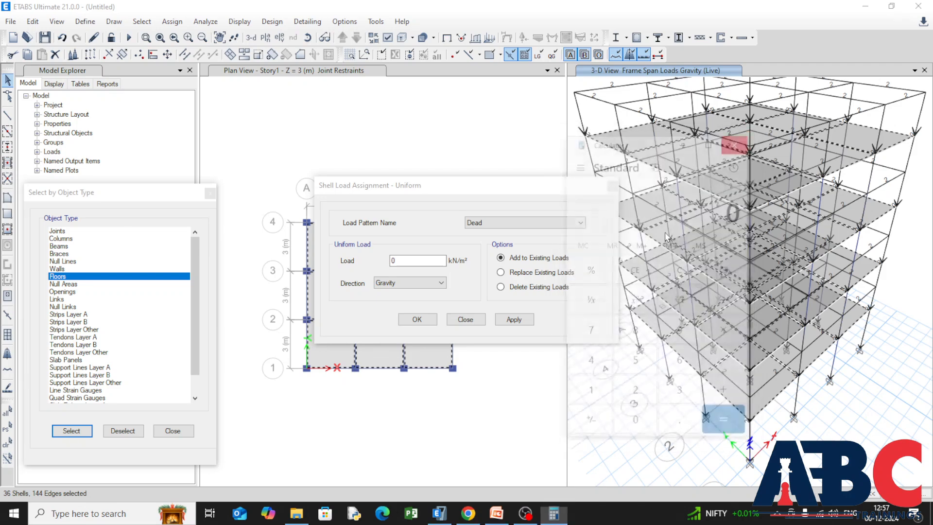
{"action": "left_click", "coordinate": [402, 263]}
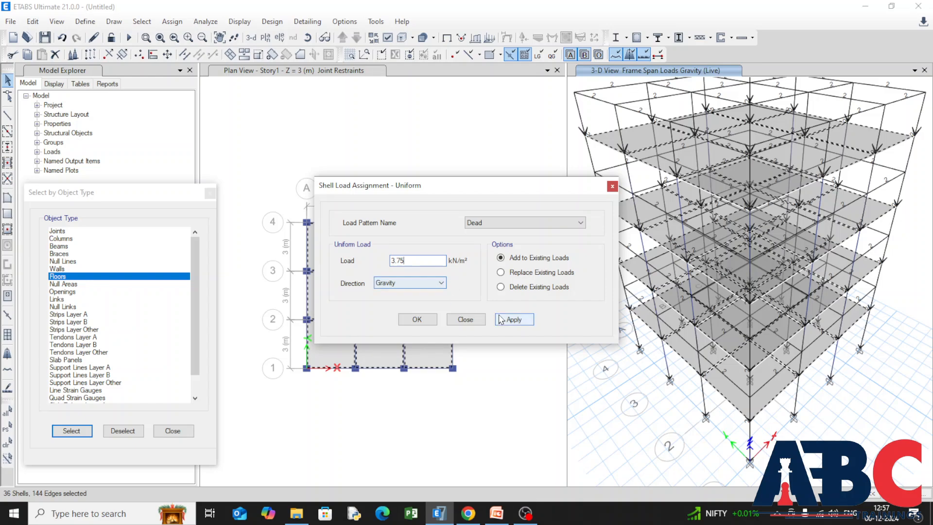
{"action": "left_click", "coordinate": [528, 324]}
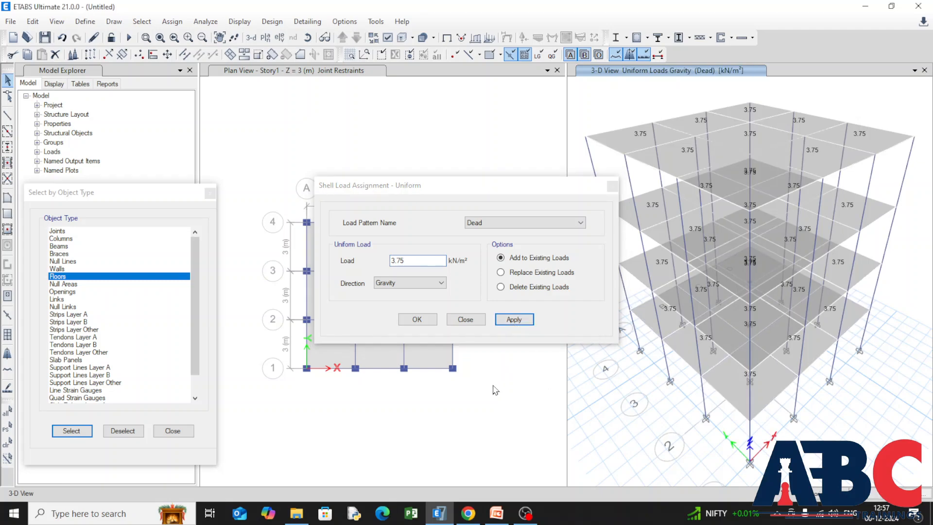
Reselect all floors, assign them a uniform gravity load of 2 kN/m² for the Live pattern, and close the selection dialog.
{"action": "left_click", "coordinate": [581, 223]}
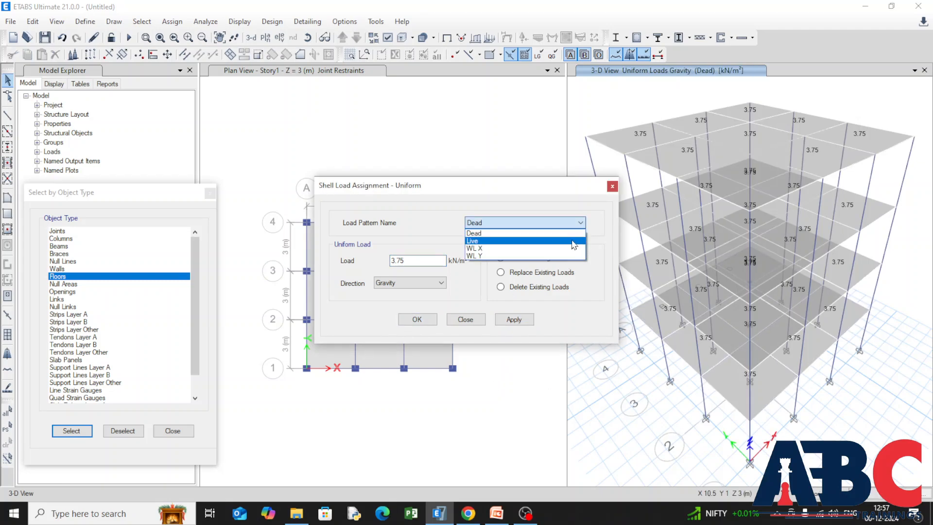
{"action": "left_click", "coordinate": [573, 242]}
{"action": "left_click", "coordinate": [71, 431]}
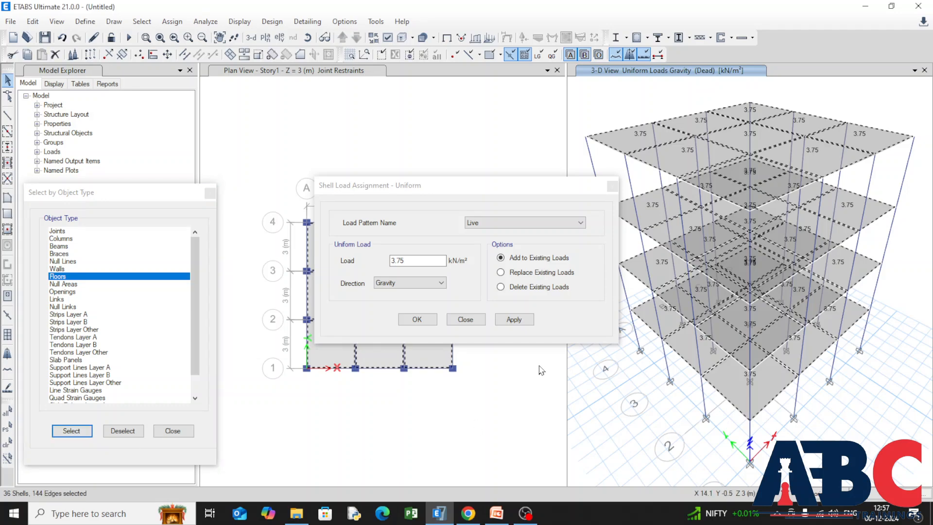
{"action": "left_click", "coordinate": [527, 320]}
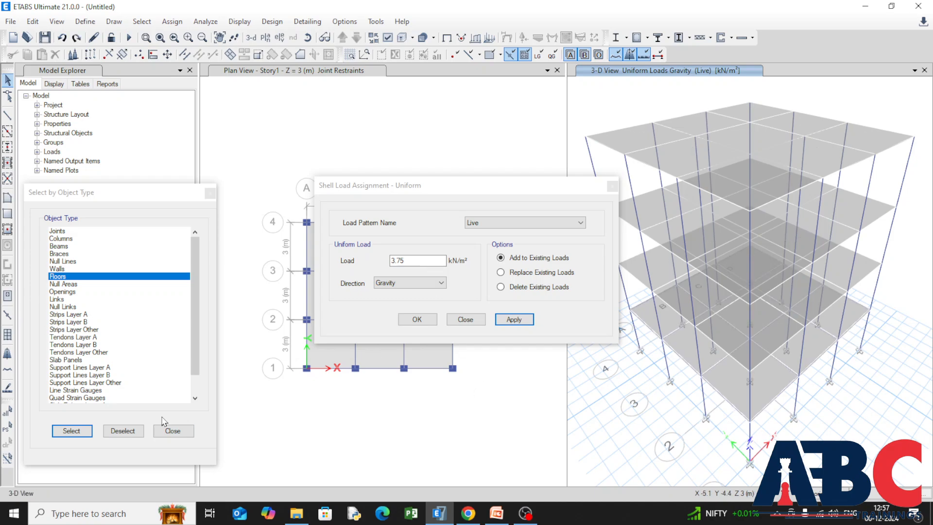
{"action": "left_click", "coordinate": [79, 431]}
{"action": "left_click", "coordinate": [397, 261]}
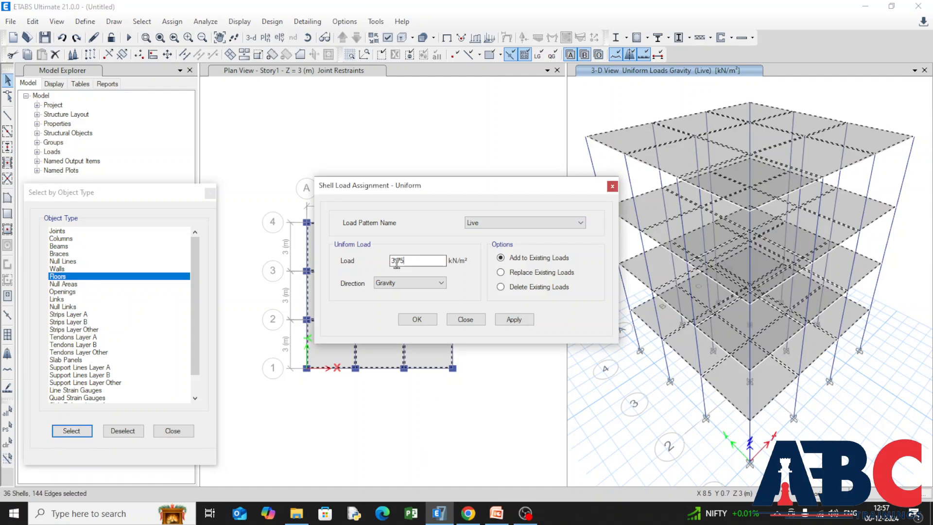
{"action": "double_click", "coordinate": [397, 261]}
{"action": "type", "text": "2"}
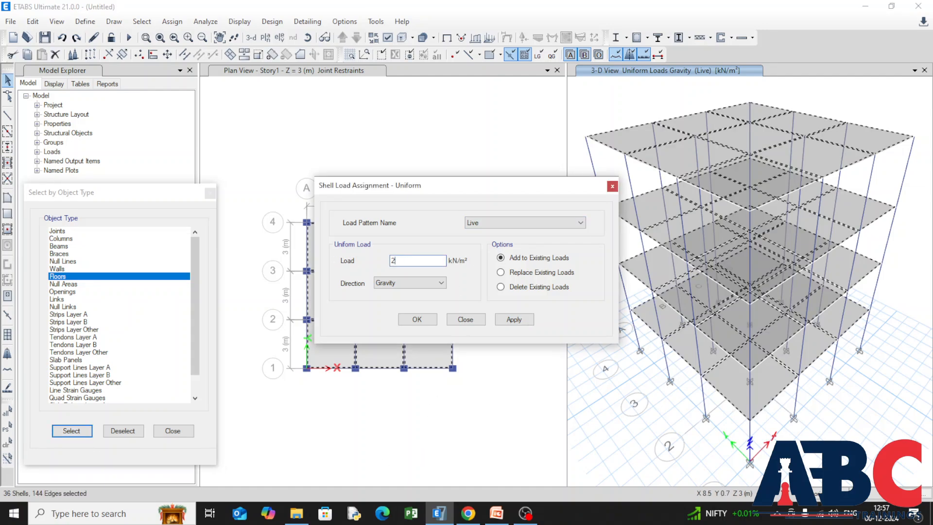
{"action": "left_click", "coordinate": [526, 325]}
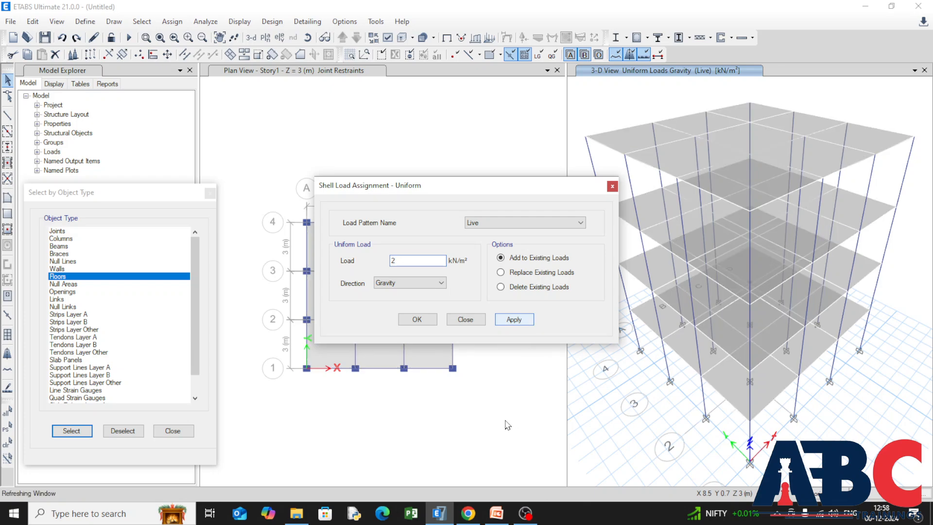
{"action": "left_click", "coordinate": [411, 321]}
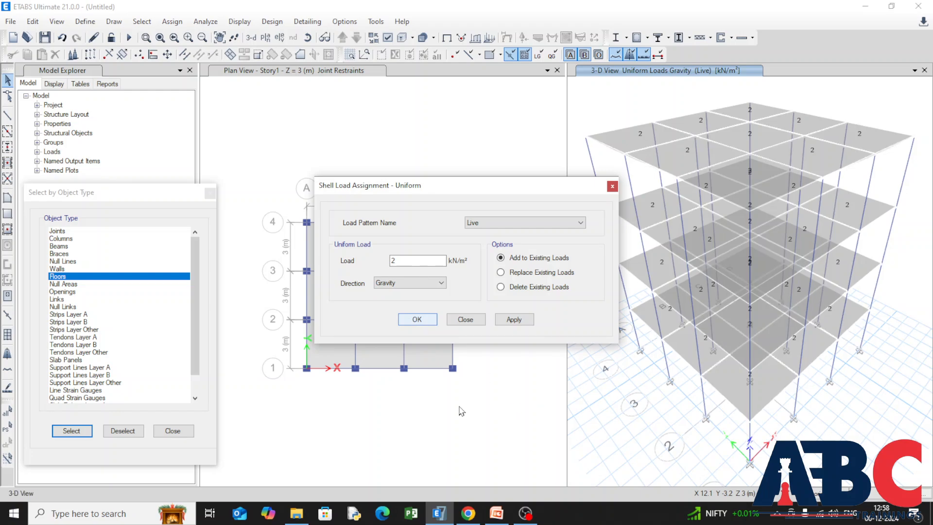
{"action": "left_click", "coordinate": [440, 392]}
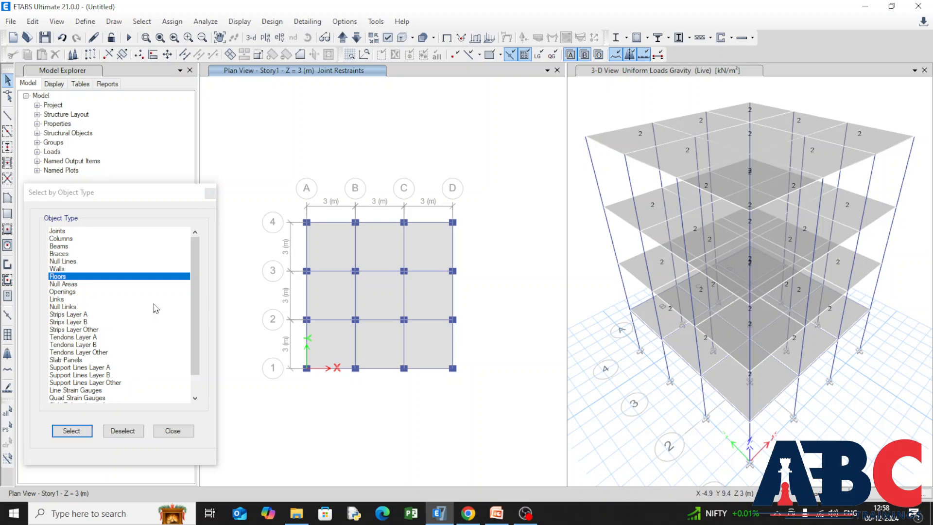
{"action": "left_click", "coordinate": [210, 193]}
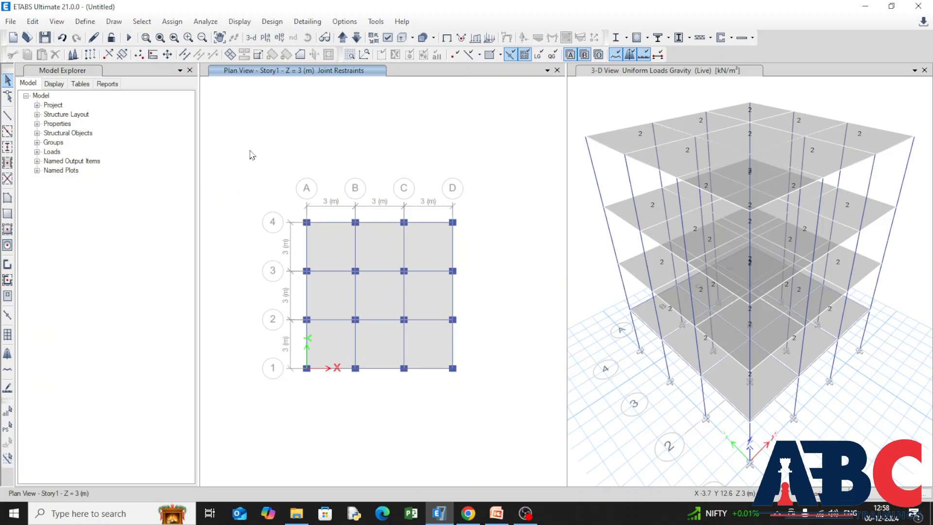
Auto-draw cladding around the building using the floors as the basis.
{"action": "left_click", "coordinate": [104, 23]}
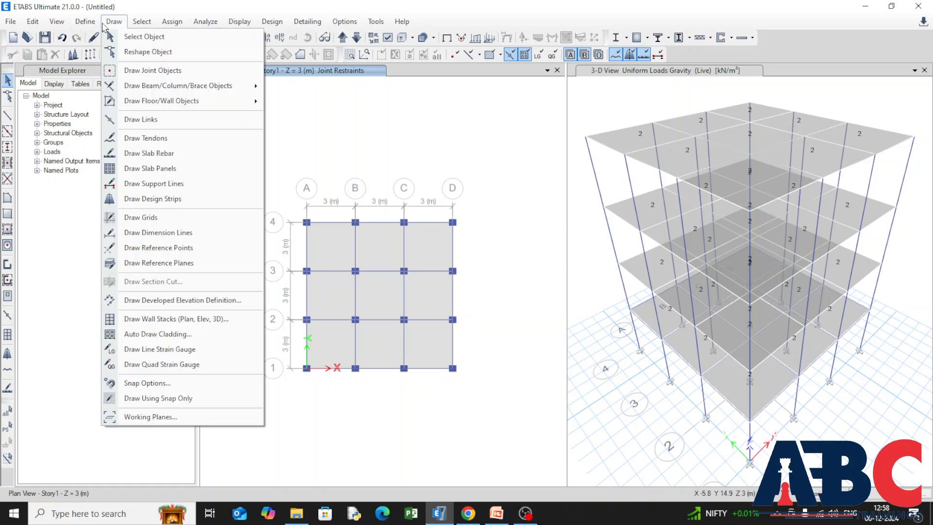
{"action": "left_click", "coordinate": [207, 341]}
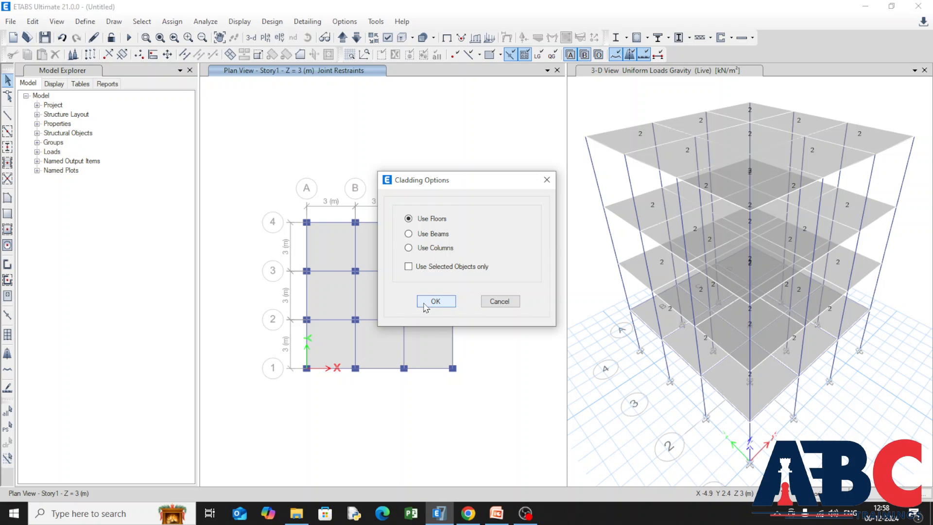
{"action": "left_click", "coordinate": [424, 304]}
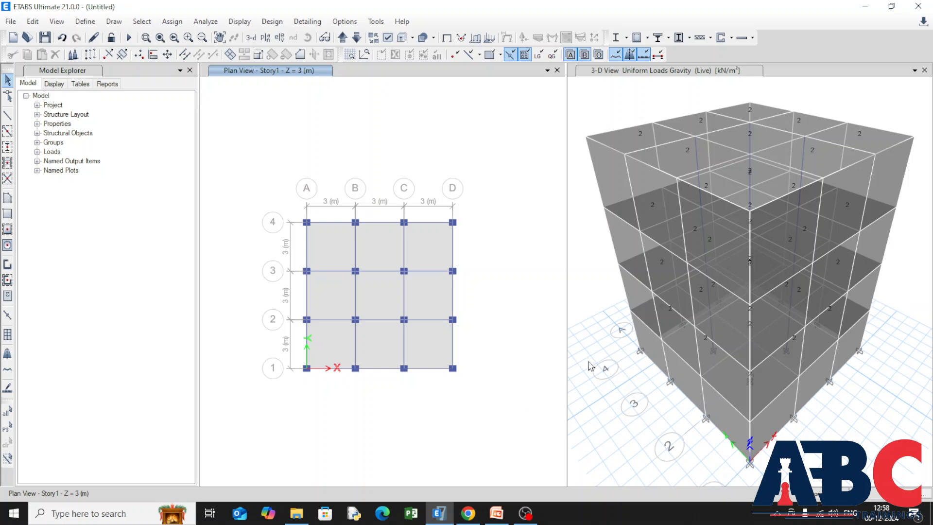
{"action": "left_click", "coordinate": [723, 418]}
{"action": "left_click", "coordinate": [721, 355]}
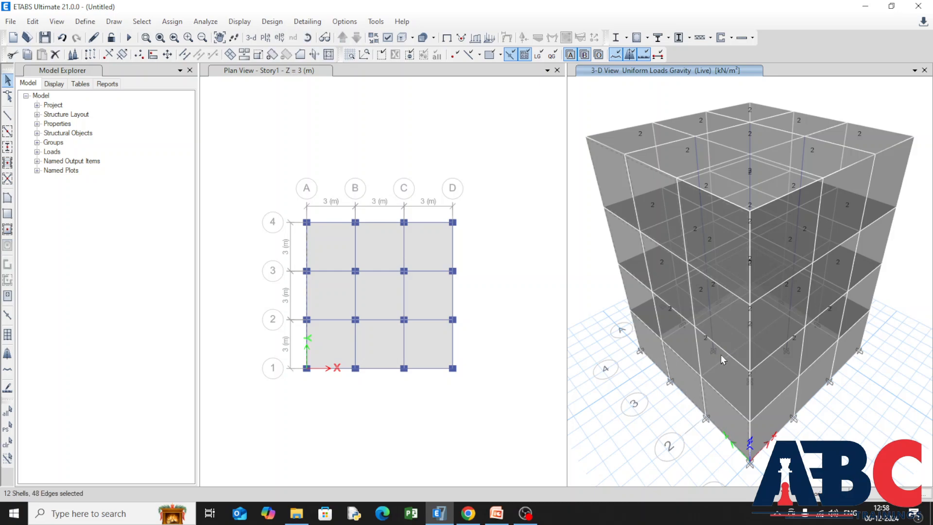
{"action": "left_click", "coordinate": [672, 338]}
{"action": "left_click", "coordinate": [676, 336]}
{"action": "left_click", "coordinate": [687, 317]}
{"action": "left_click", "coordinate": [611, 253]}
{"action": "left_click", "coordinate": [704, 242]}
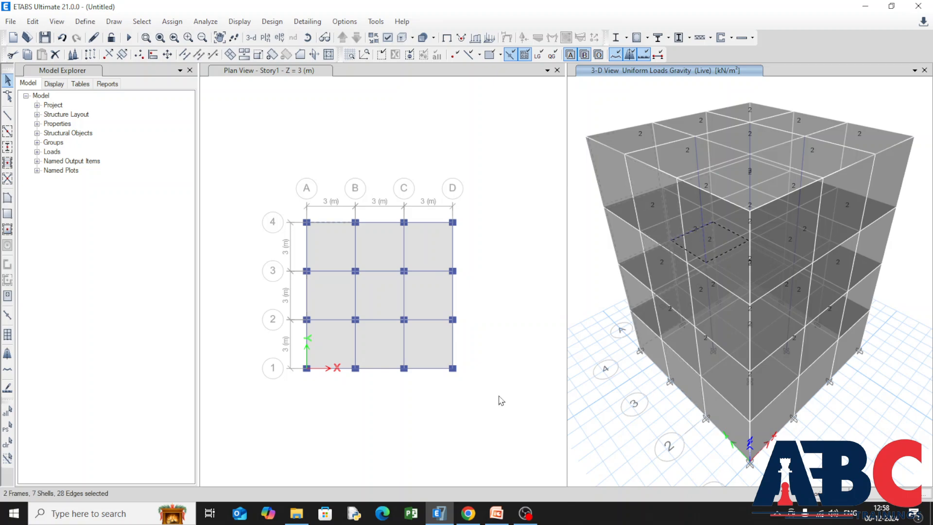
{"action": "left_click", "coordinate": [484, 410]}
{"action": "key", "text": "Escape"}
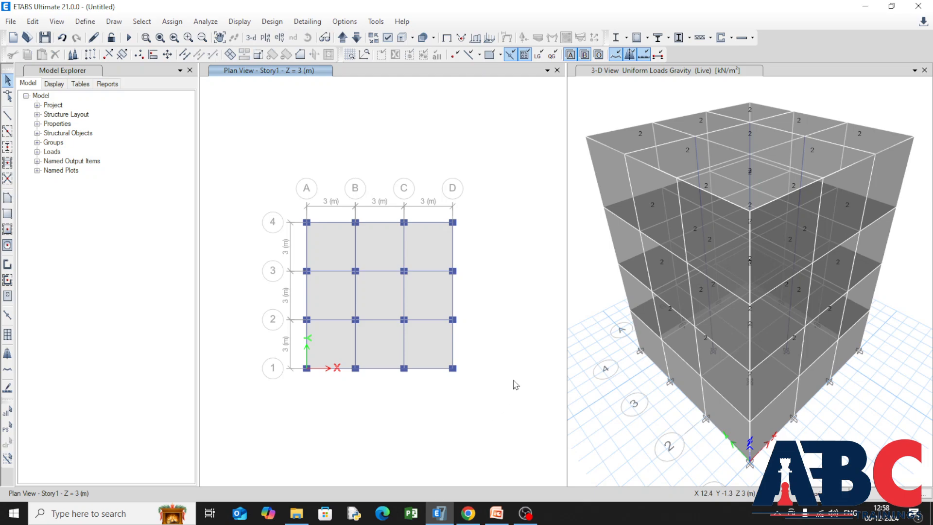
{"action": "left_click", "coordinate": [489, 38]}
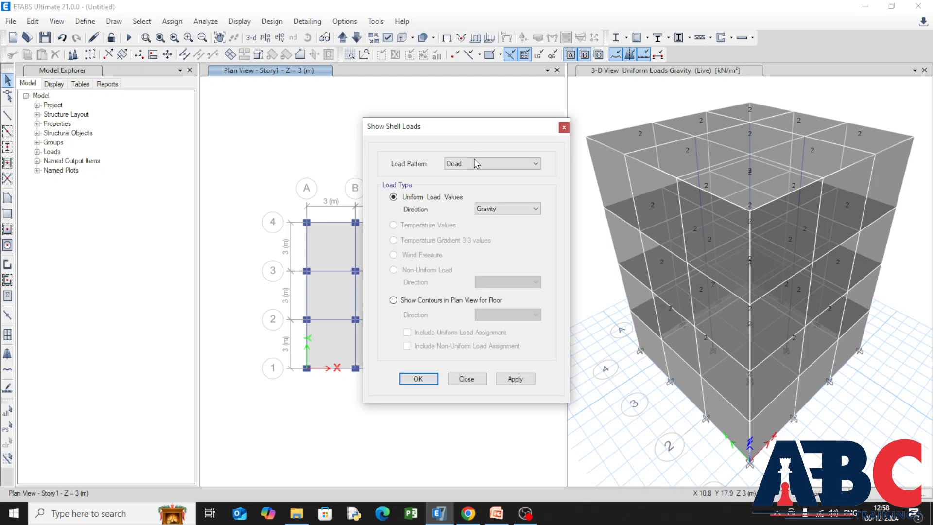
{"action": "left_click", "coordinate": [535, 165]}
{"action": "left_click", "coordinate": [534, 166]}
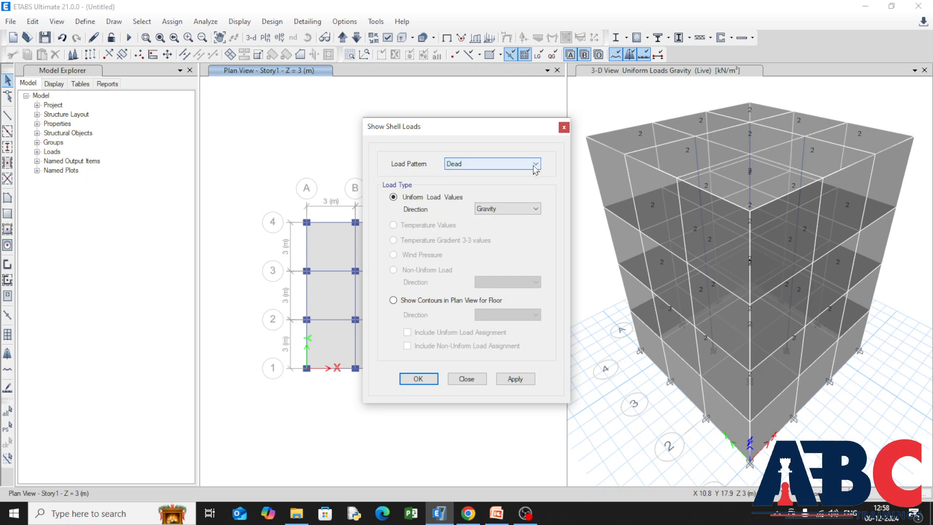
{"action": "left_click", "coordinate": [564, 127]}
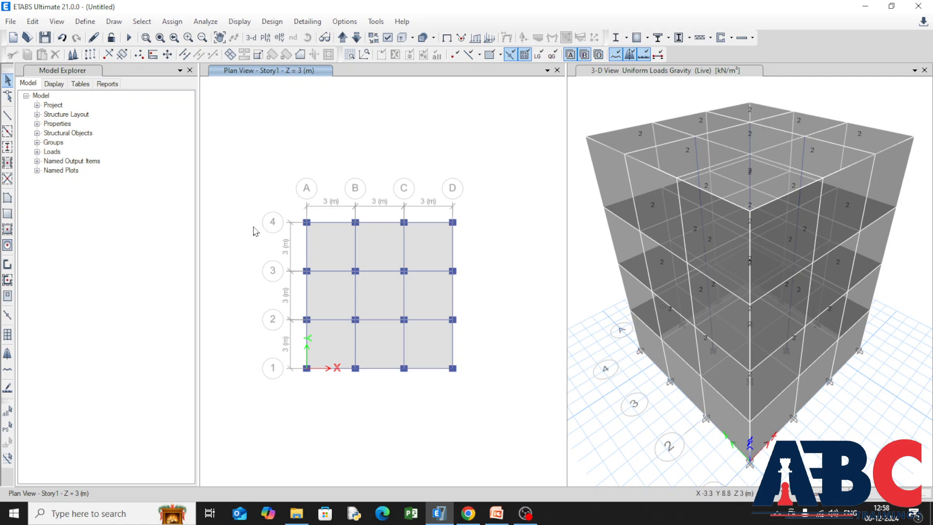
Select all columns and beams in the model by object type.
{"action": "left_click", "coordinate": [142, 22]}
{"action": "mouse_move", "coordinate": [243, 40]}
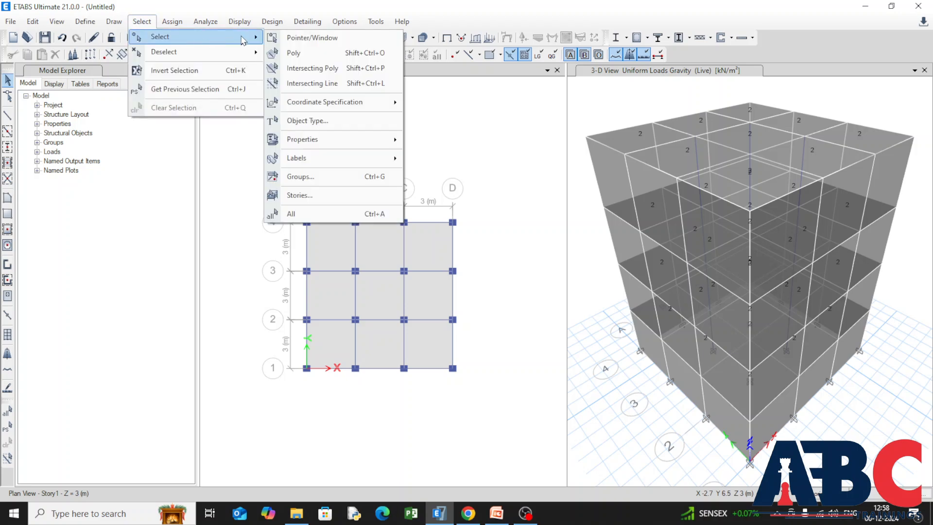
{"action": "left_click", "coordinate": [366, 120]}
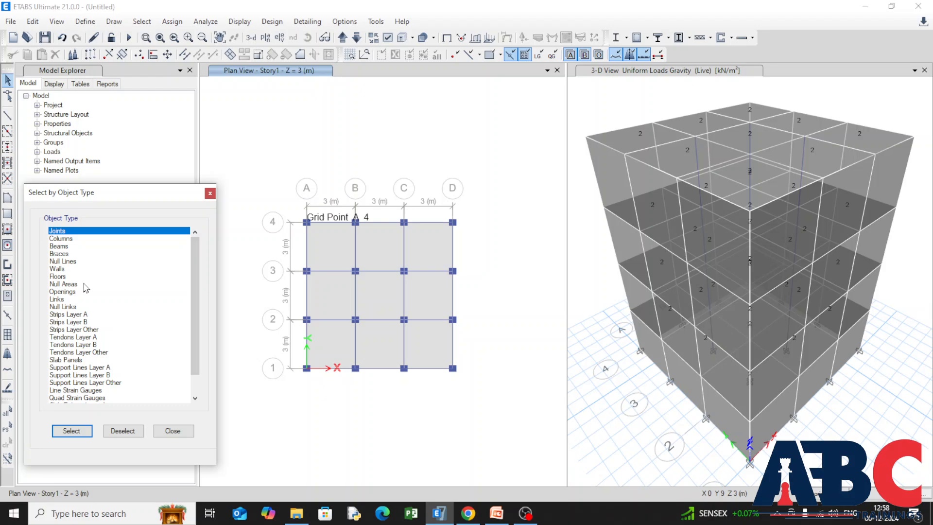
{"action": "left_click", "coordinate": [60, 241]}
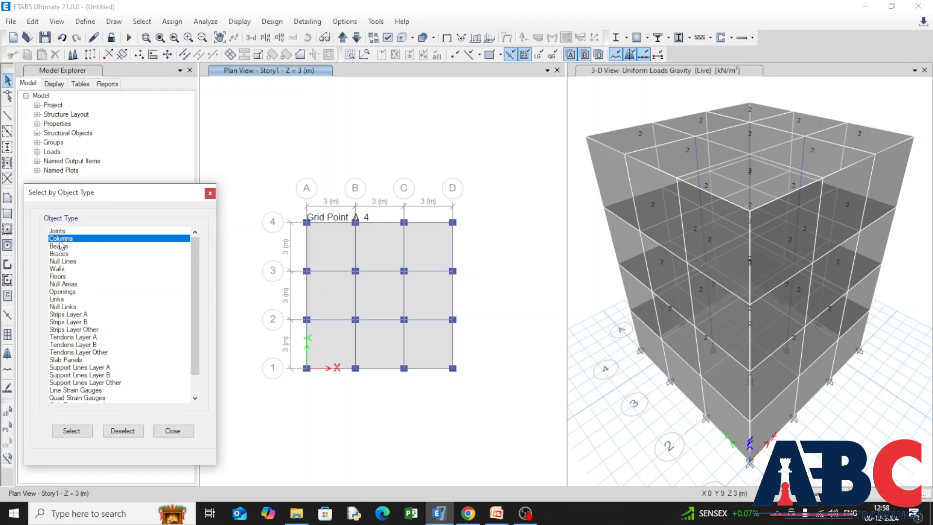
{"action": "left_click", "coordinate": [61, 241], "text": "ctrl"}
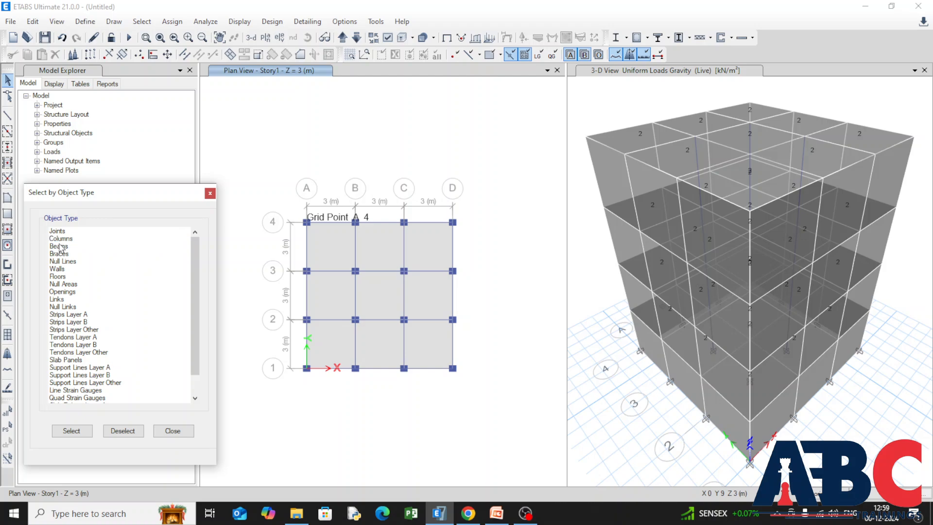
{"action": "left_click", "coordinate": [60, 241], "text": "ctrl"}
{"action": "left_click", "coordinate": [59, 248], "text": "ctrl"}
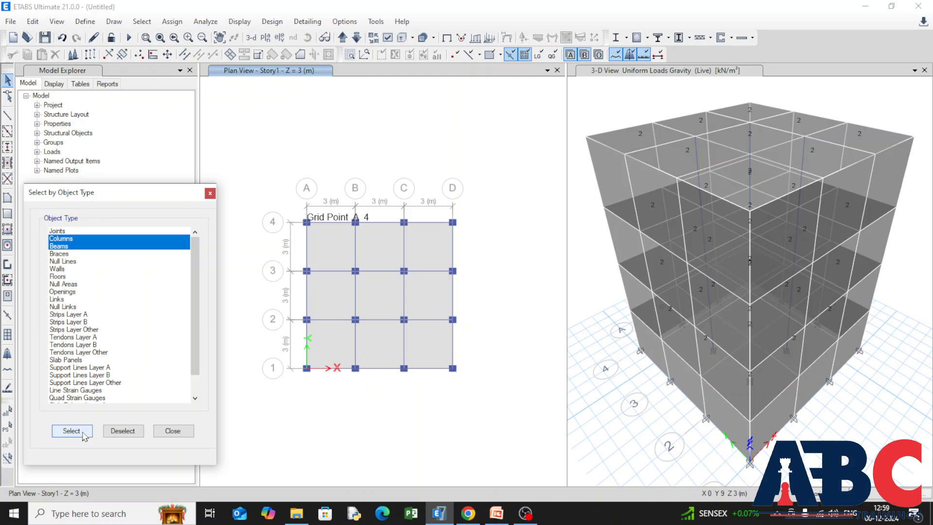
{"action": "left_click", "coordinate": [71, 431]}
Assign the selected columns and beams a 1 kN/m uniform distributed load in Global-X for pattern WL X, adding to existing loads.
{"action": "left_click", "coordinate": [172, 21]}
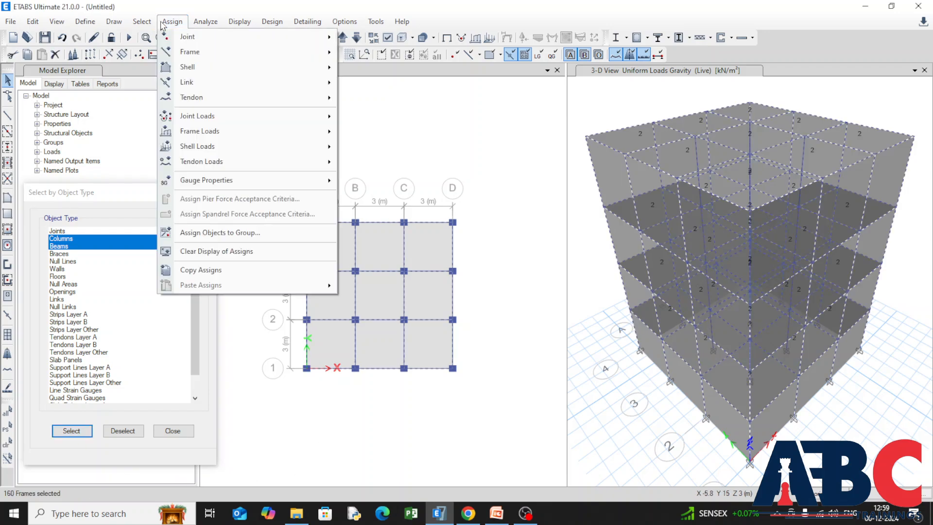
{"action": "mouse_move", "coordinate": [290, 137]}
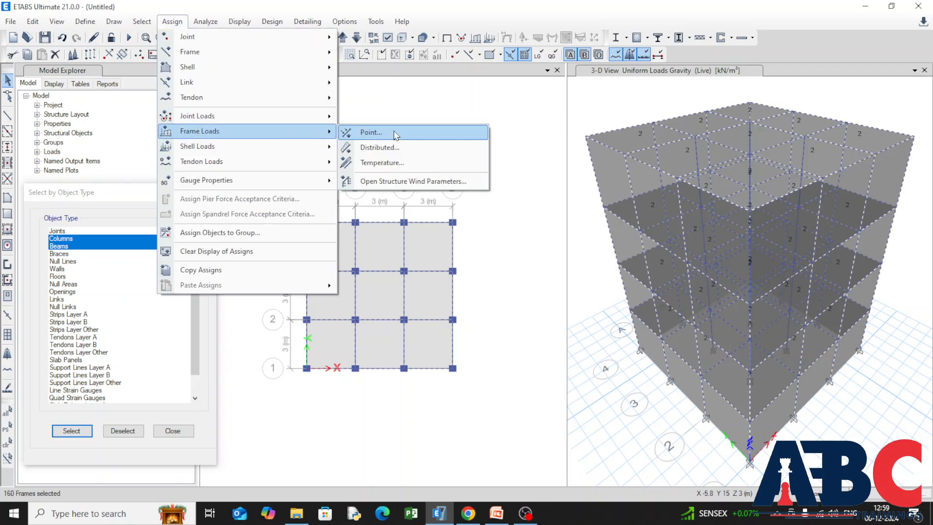
{"action": "left_click", "coordinate": [417, 148]}
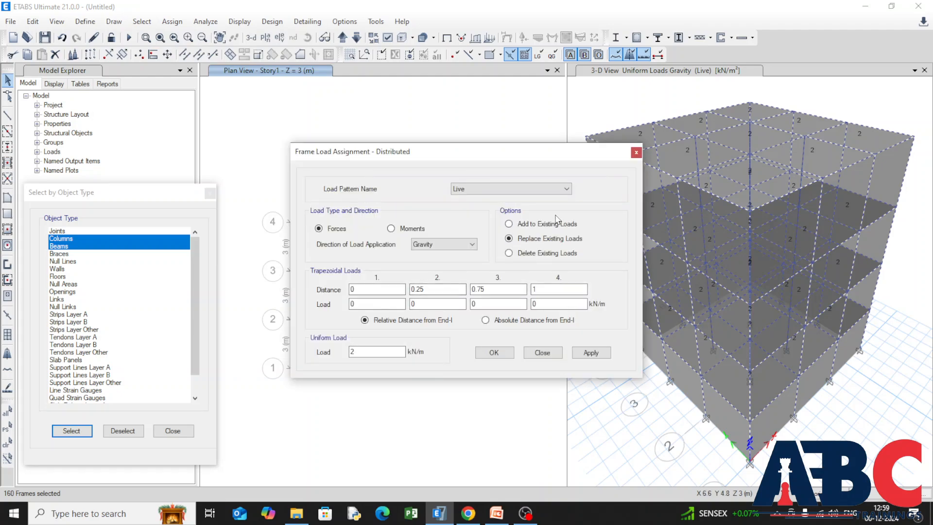
{"action": "left_click", "coordinate": [567, 190]}
{"action": "left_click", "coordinate": [558, 215]}
{"action": "left_click", "coordinate": [467, 244]}
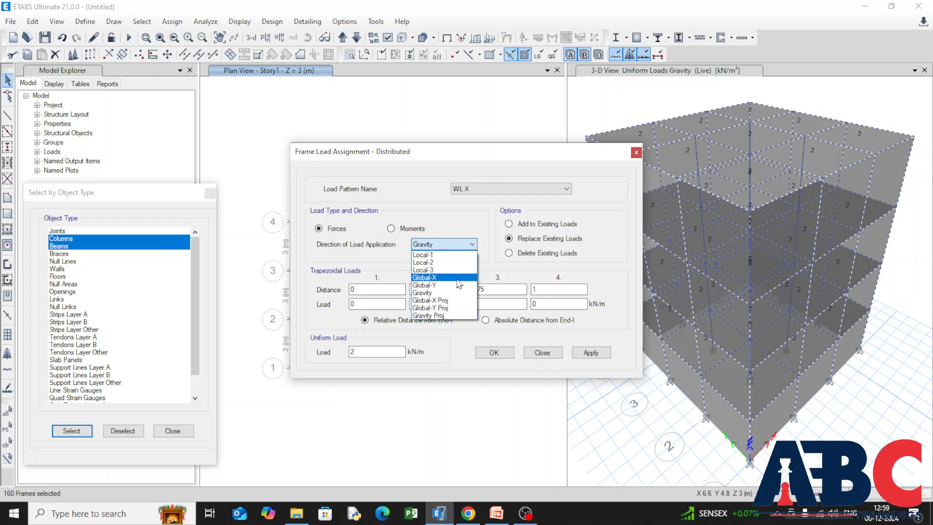
{"action": "left_click", "coordinate": [462, 278]}
{"action": "left_click", "coordinate": [510, 224]}
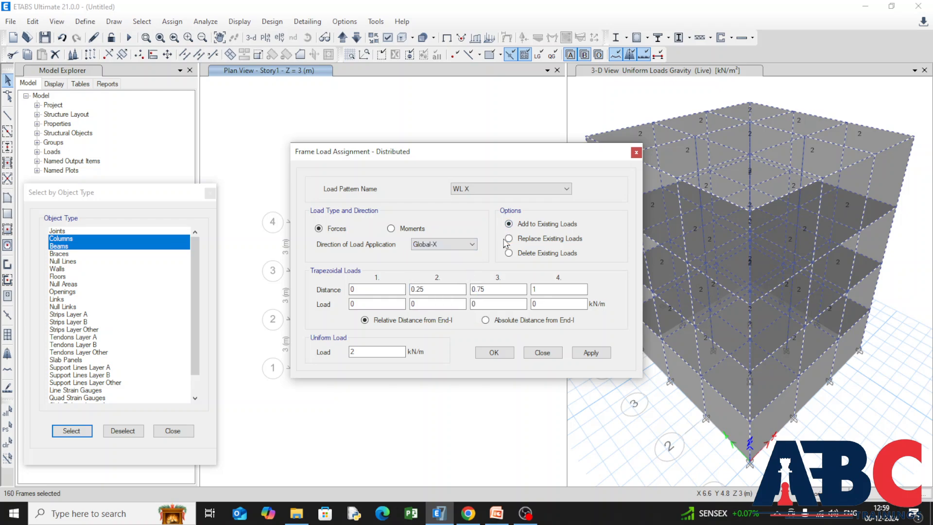
{"action": "double_click", "coordinate": [385, 356]}
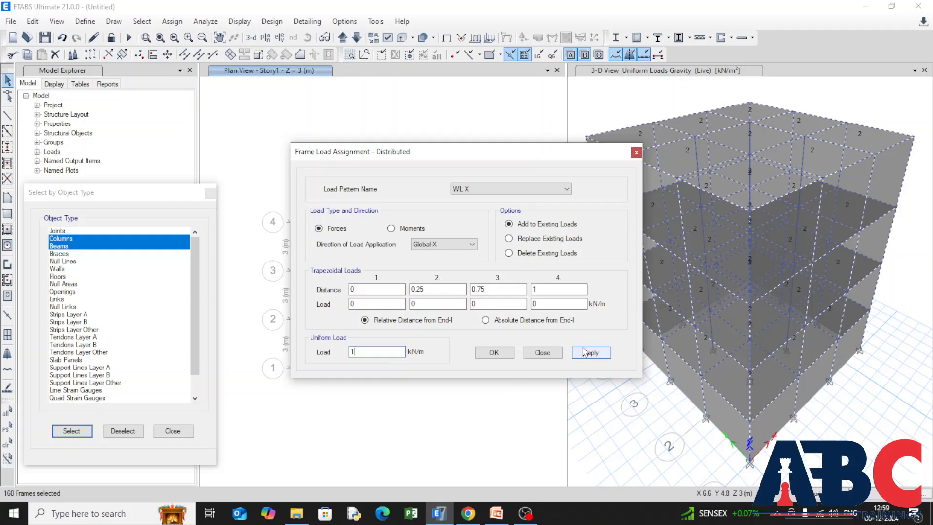
{"action": "left_click", "coordinate": [603, 357]}
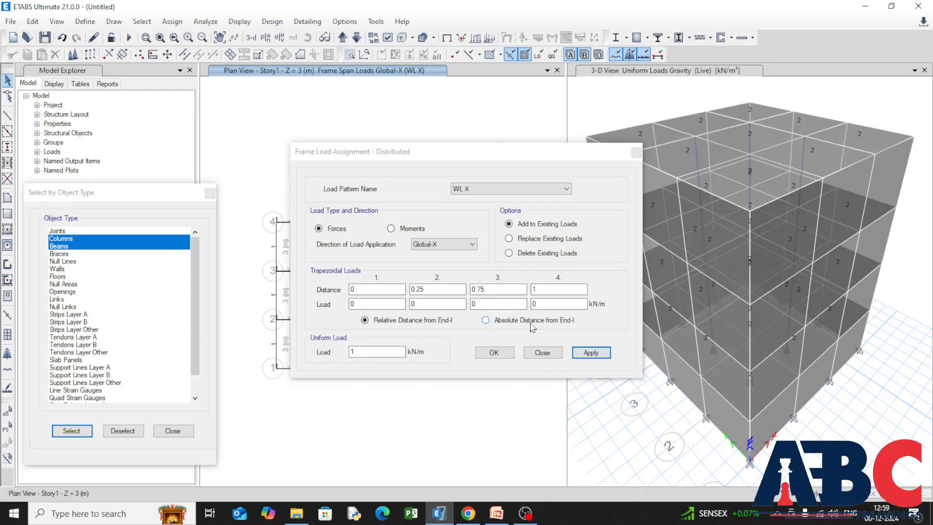
Reselect the columns and beams, add a 1 kN/m uniform distributed load in Global-Y for pattern WL Y, and close the assignment.
{"action": "left_click", "coordinate": [567, 189]}
{"action": "left_click", "coordinate": [559, 232]}
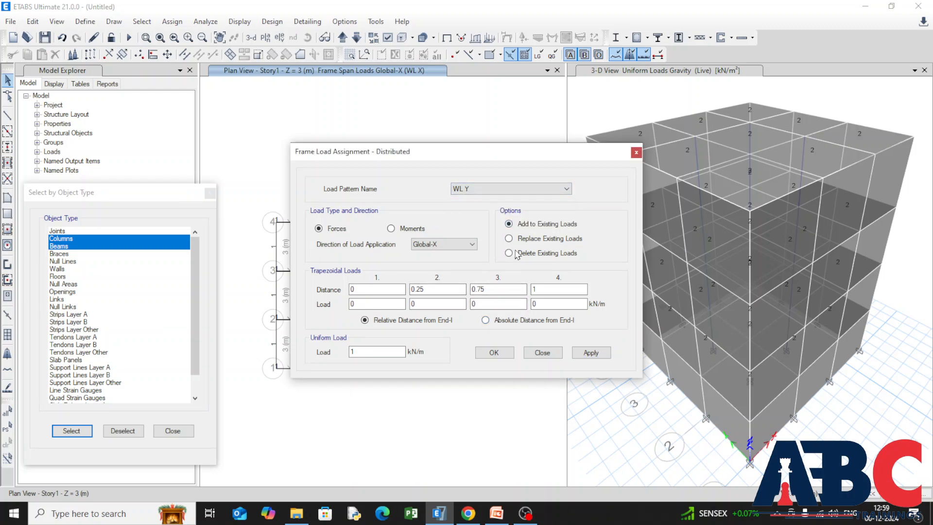
{"action": "left_click", "coordinate": [472, 244]}
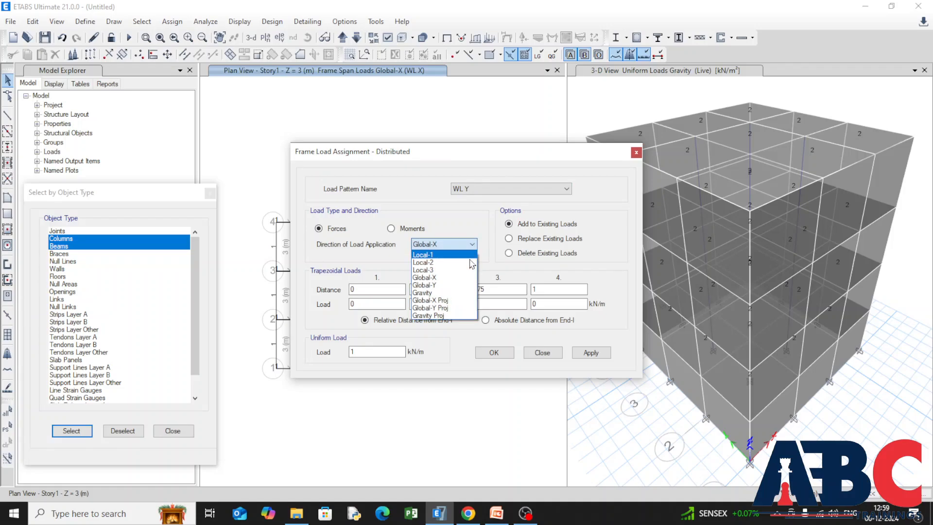
{"action": "left_click", "coordinate": [465, 283]}
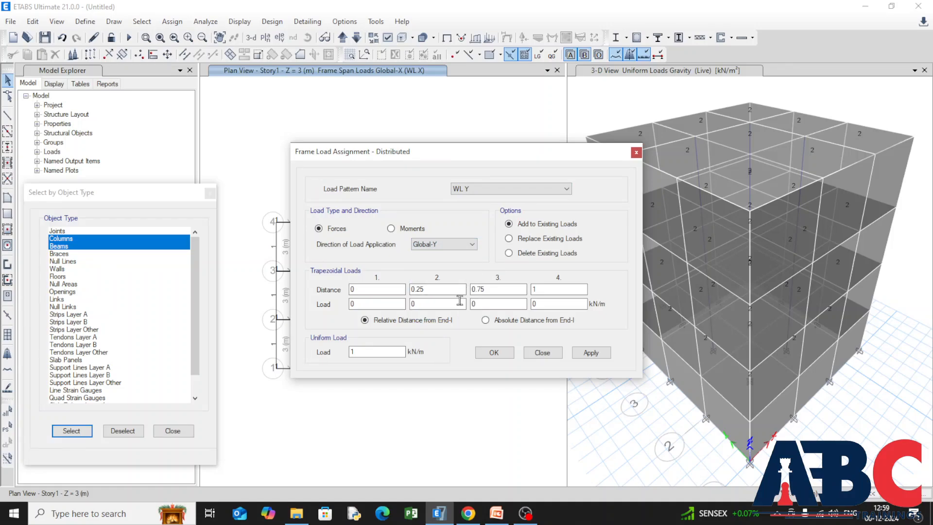
{"action": "left_click", "coordinate": [591, 352]}
{"action": "left_click", "coordinate": [555, 298]}
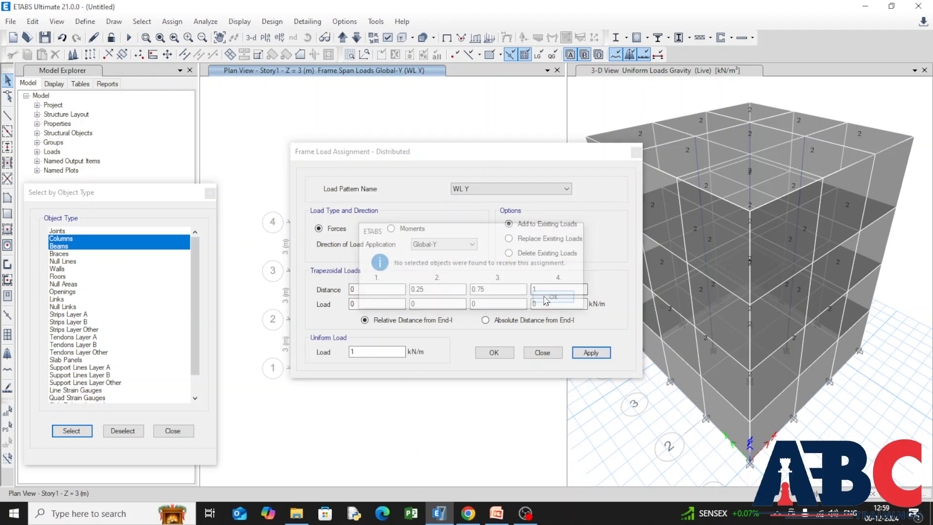
{"action": "left_click", "coordinate": [72, 430]}
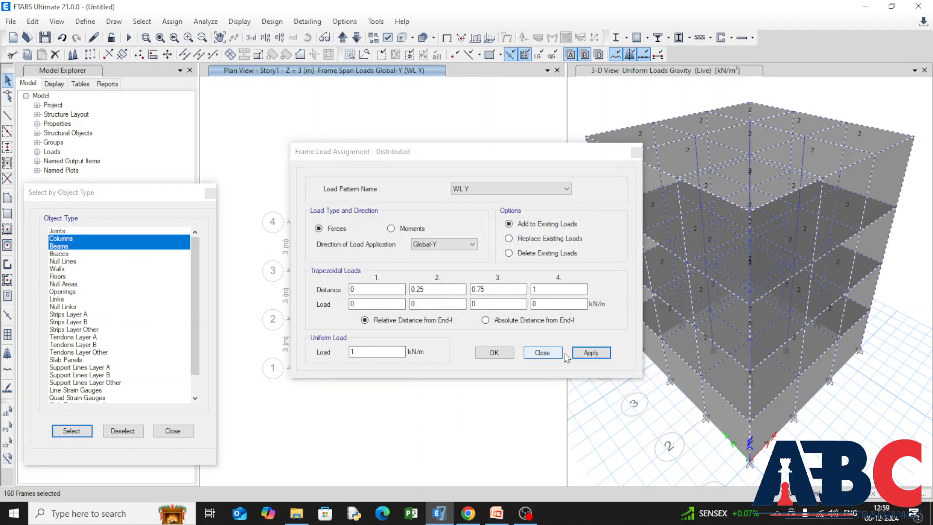
{"action": "left_click", "coordinate": [591, 352]}
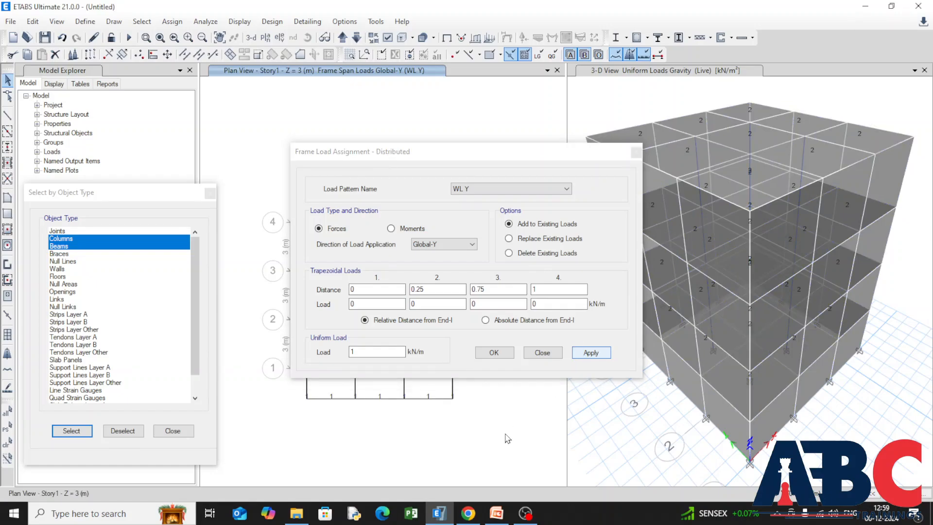
{"action": "left_click", "coordinate": [504, 357]}
{"action": "left_click", "coordinate": [499, 356]}
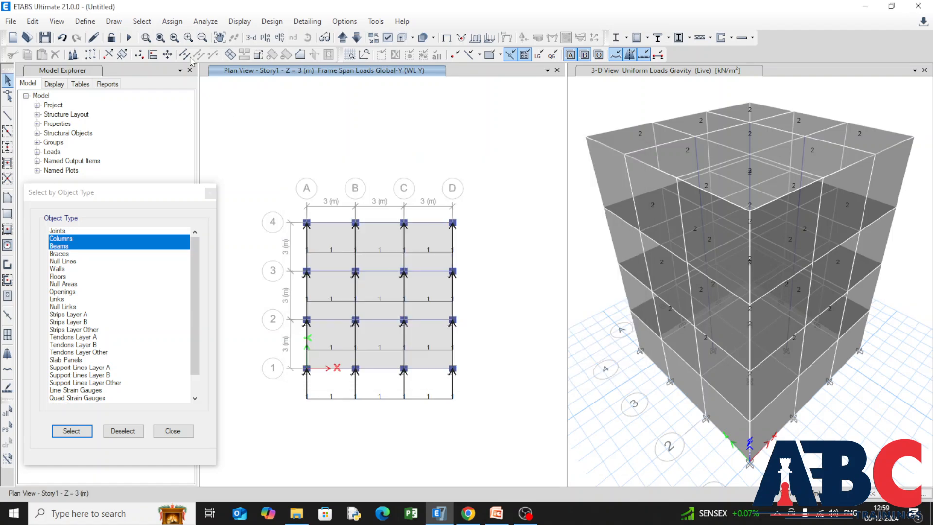
Select all floors and assign a uniform shell load of 1 kN/m² in Global-X for pattern WL X, adding to existing loads.
{"action": "left_click", "coordinate": [57, 277]}
{"action": "left_click", "coordinate": [73, 432]}
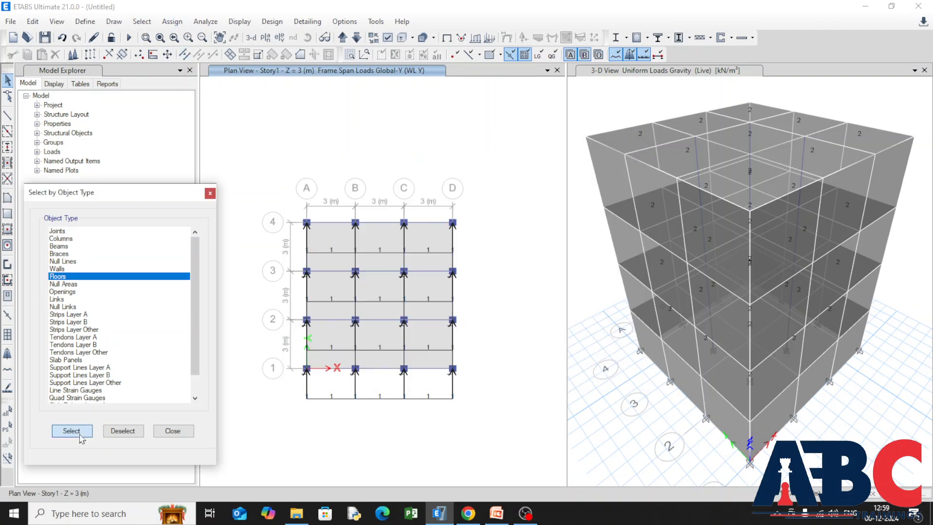
{"action": "left_click", "coordinate": [172, 22]}
{"action": "mouse_move", "coordinate": [284, 147]}
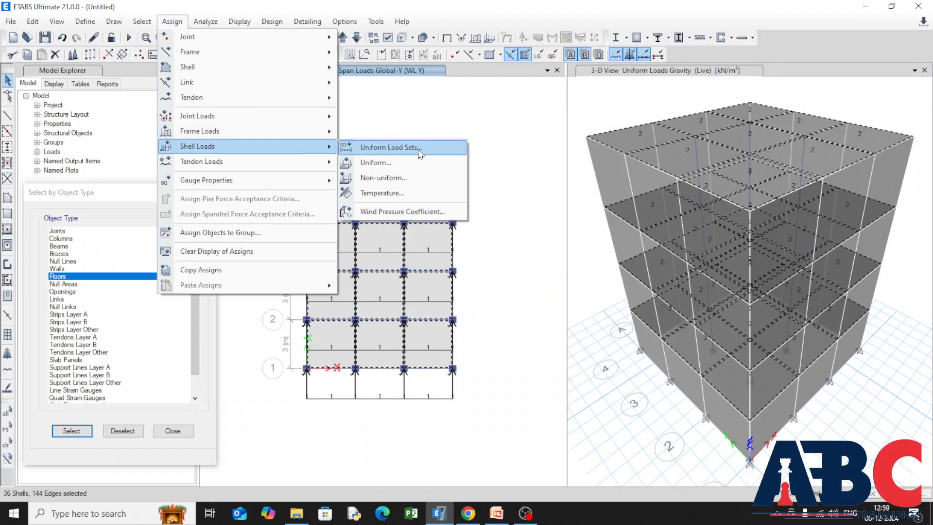
{"action": "left_click", "coordinate": [422, 162]}
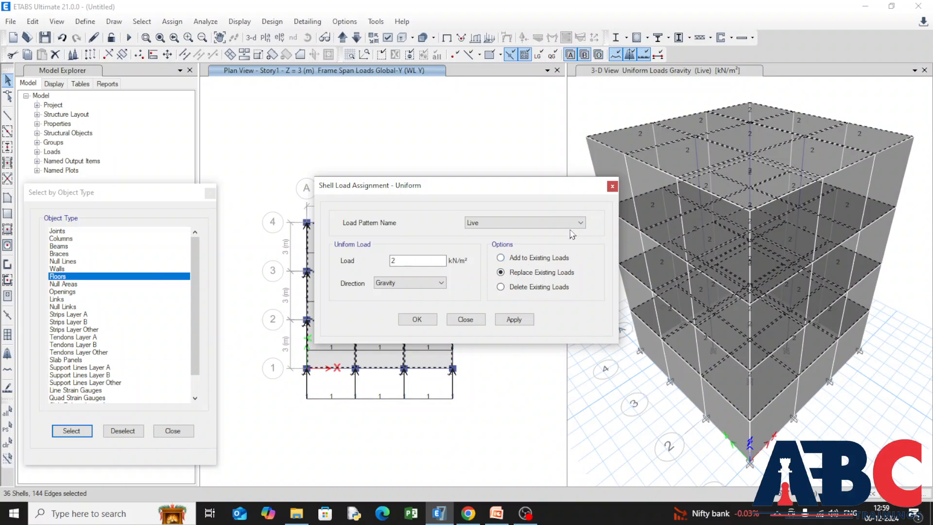
{"action": "left_click", "coordinate": [578, 223]}
{"action": "left_click", "coordinate": [573, 250]}
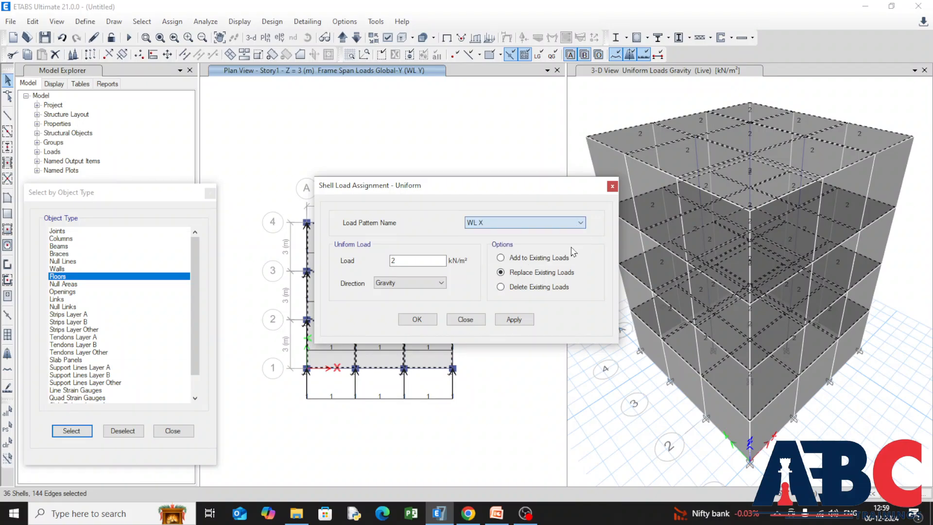
{"action": "double_click", "coordinate": [413, 262]}
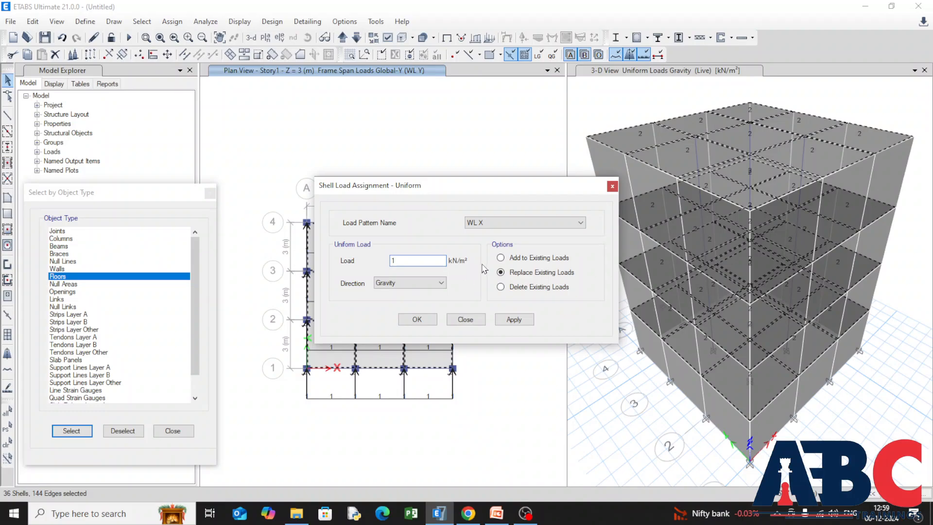
{"action": "left_click", "coordinate": [500, 258]}
{"action": "left_click", "coordinate": [439, 283]}
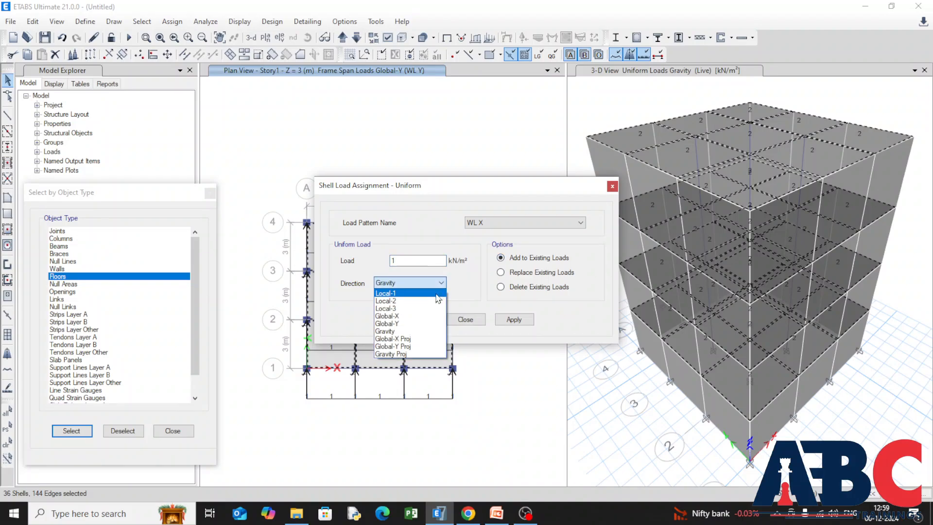
{"action": "left_click", "coordinate": [427, 321]}
{"action": "left_click", "coordinate": [513, 319]}
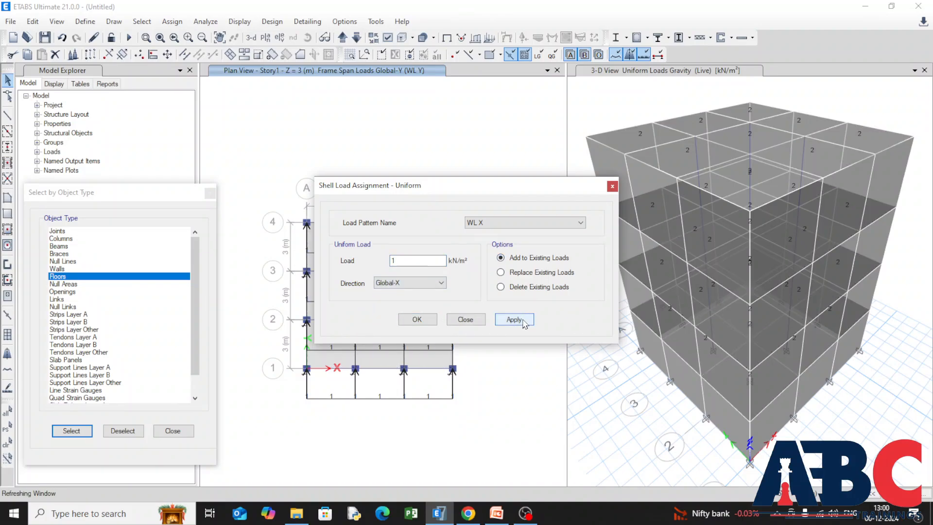
Reselect all floors, add a uniform shell load of 1 kN/m² in Global-Y for pattern WL Y, and close the assignment.
{"action": "left_click", "coordinate": [72, 430]}
{"action": "left_click", "coordinate": [580, 223]}
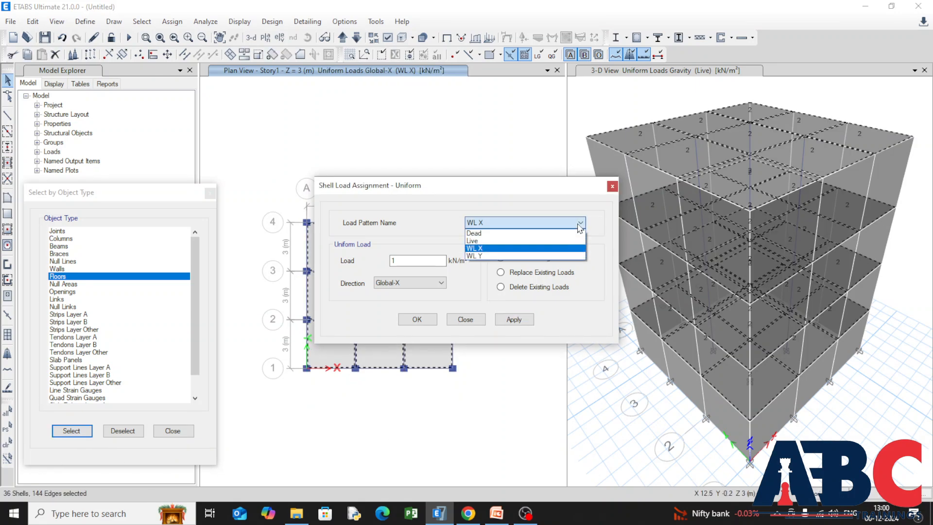
{"action": "left_click", "coordinate": [565, 255]}
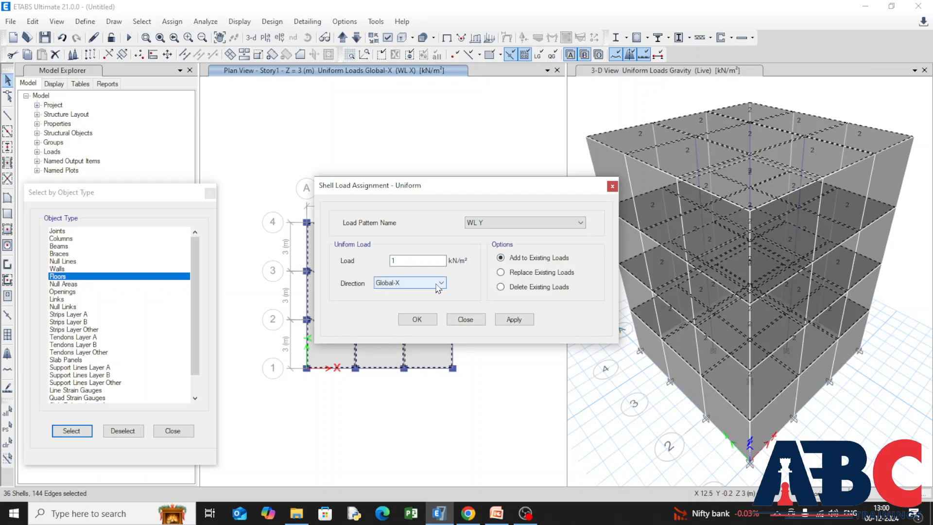
{"action": "left_click", "coordinate": [435, 283]}
{"action": "left_click", "coordinate": [430, 323]}
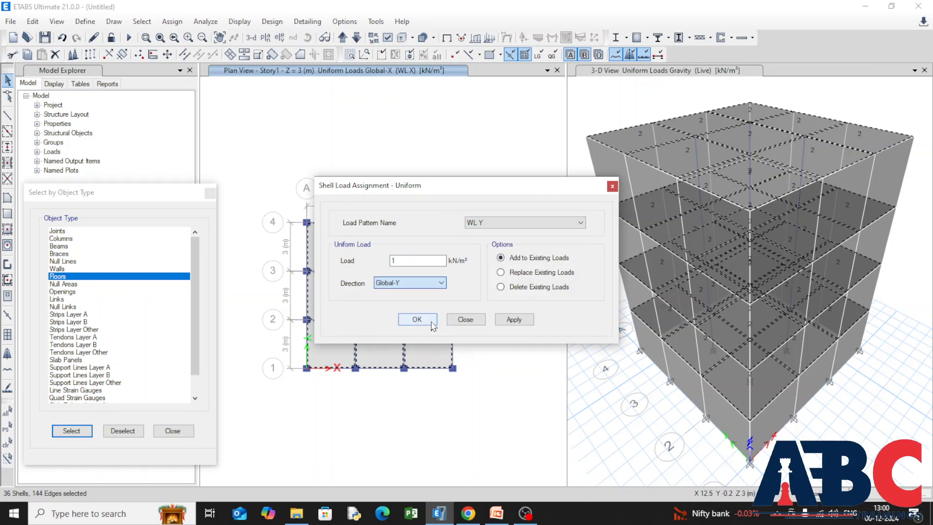
{"action": "left_click", "coordinate": [513, 320]}
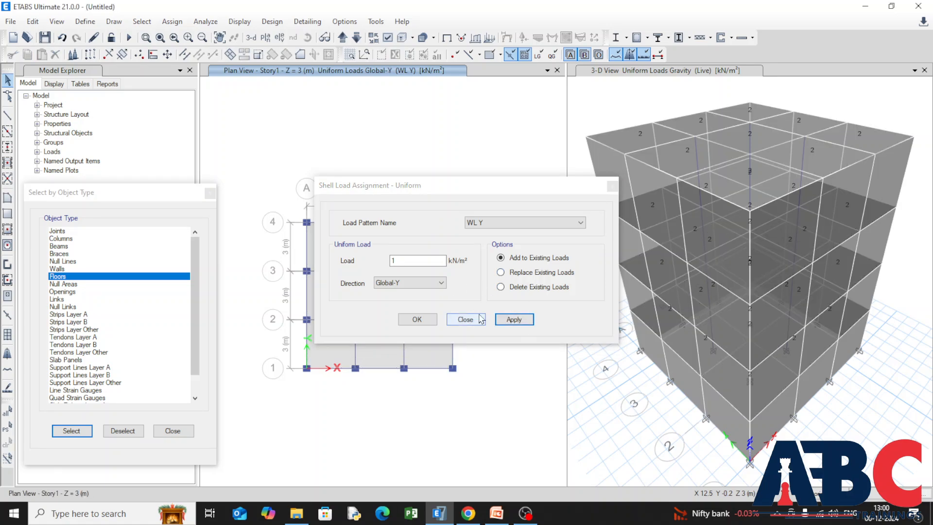
{"action": "key", "text": "Escape"}
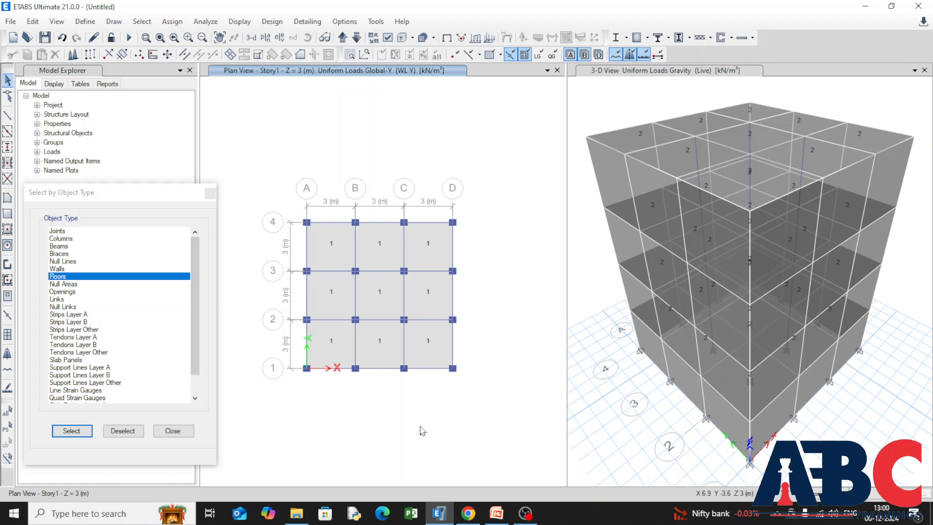
Clear the panel selection and display the elevation view of grid line A in place of the 3-D view.
{"action": "left_click", "coordinate": [722, 415]}
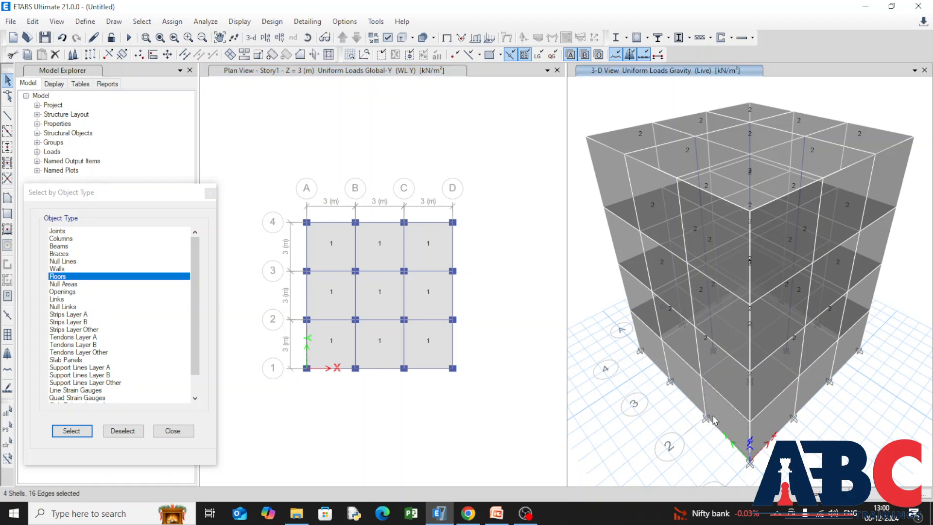
{"action": "key", "text": "Escape"}
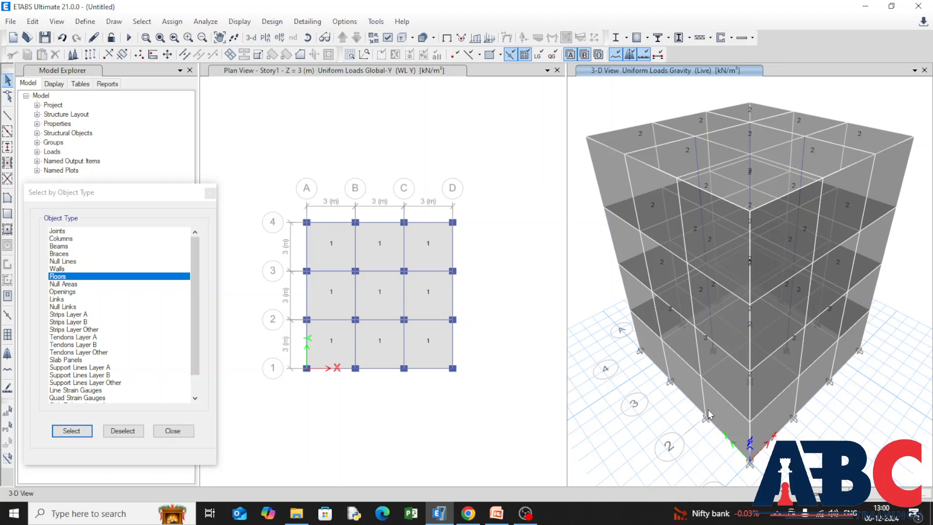
{"action": "left_click", "coordinate": [280, 38]}
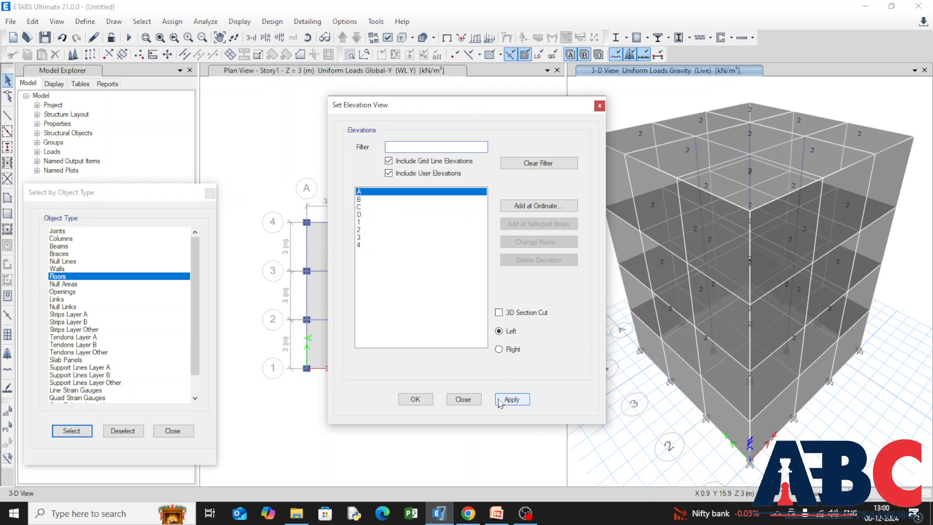
{"action": "left_click", "coordinate": [525, 401]}
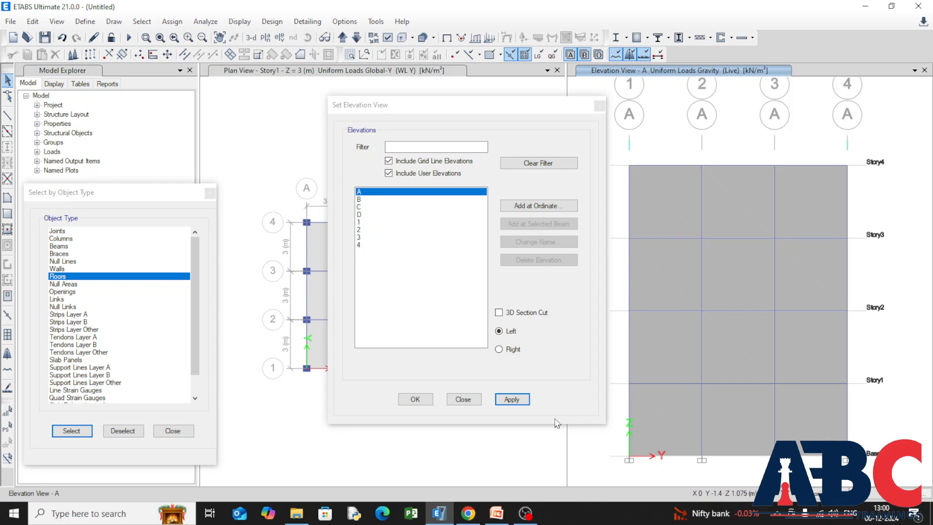
{"action": "left_click", "coordinate": [416, 401]}
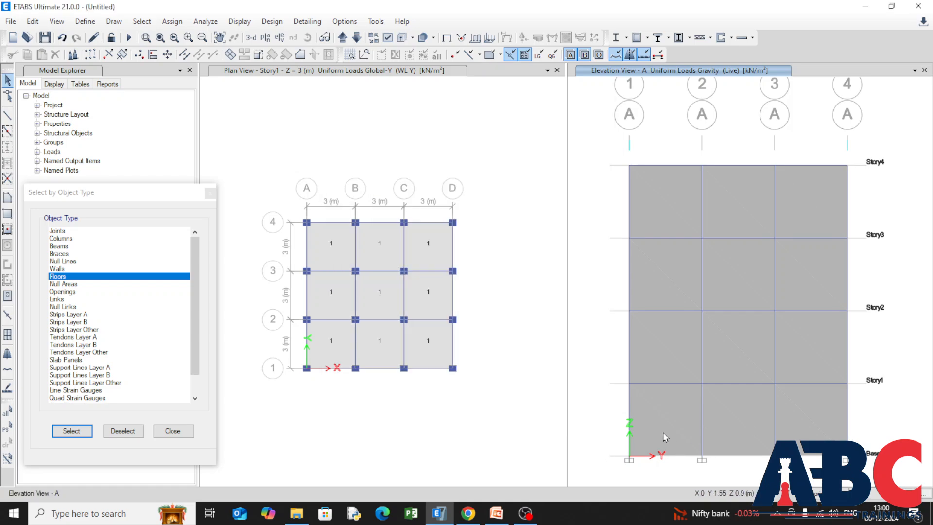
Select all cladding panels on elevation A and assign them a windward wind pressure coefficient of 0.7 for pattern WL X.
{"action": "left_click", "coordinate": [658, 427]}
{"action": "left_click", "coordinate": [741, 423]}
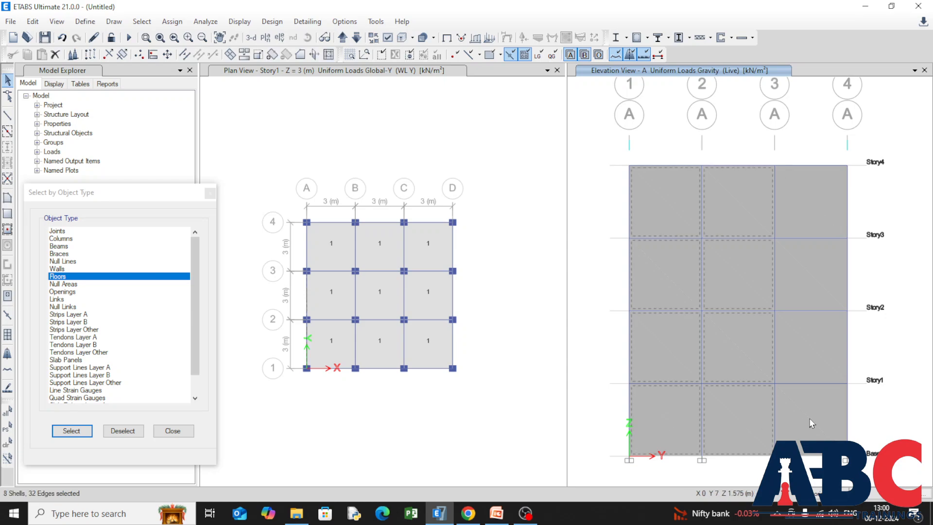
{"action": "left_click", "coordinate": [815, 417]}
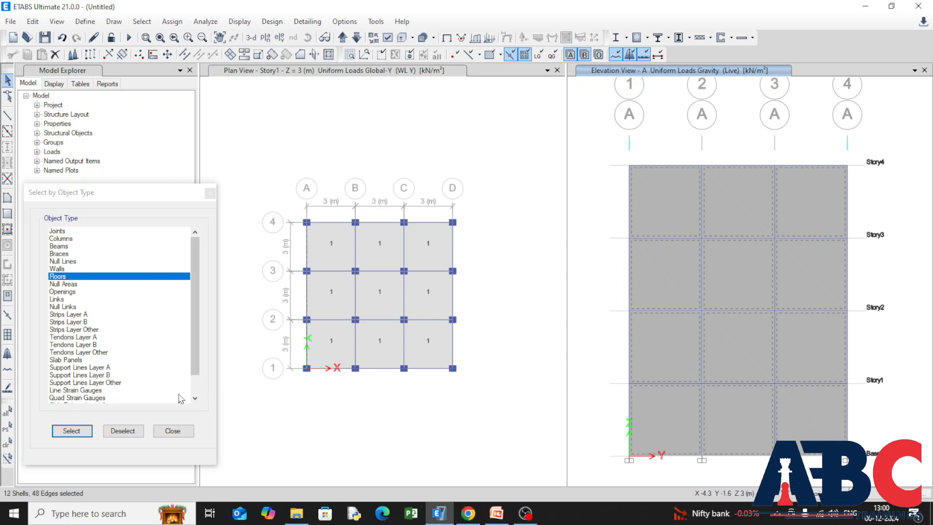
{"action": "left_click", "coordinate": [172, 431]}
{"action": "left_click", "coordinate": [171, 24]}
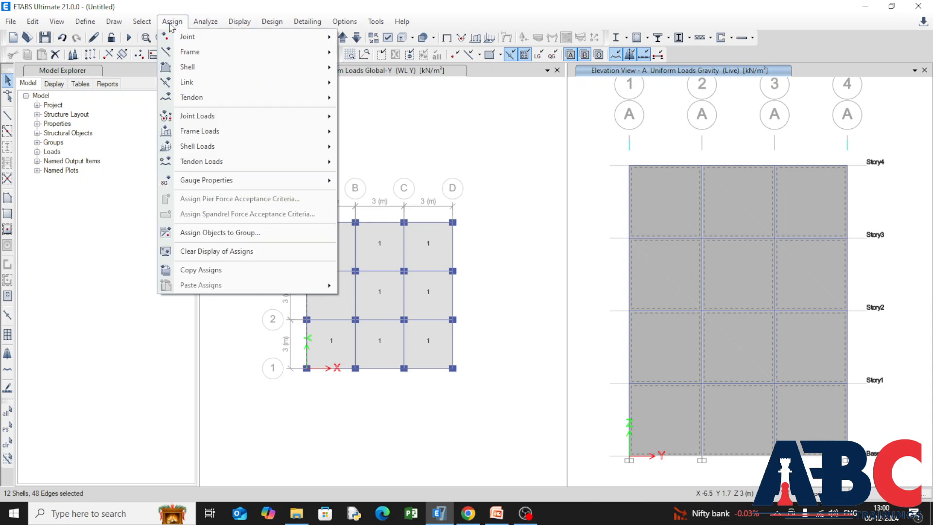
{"action": "mouse_move", "coordinate": [283, 146]}
{"action": "mouse_move", "coordinate": [292, 166]}
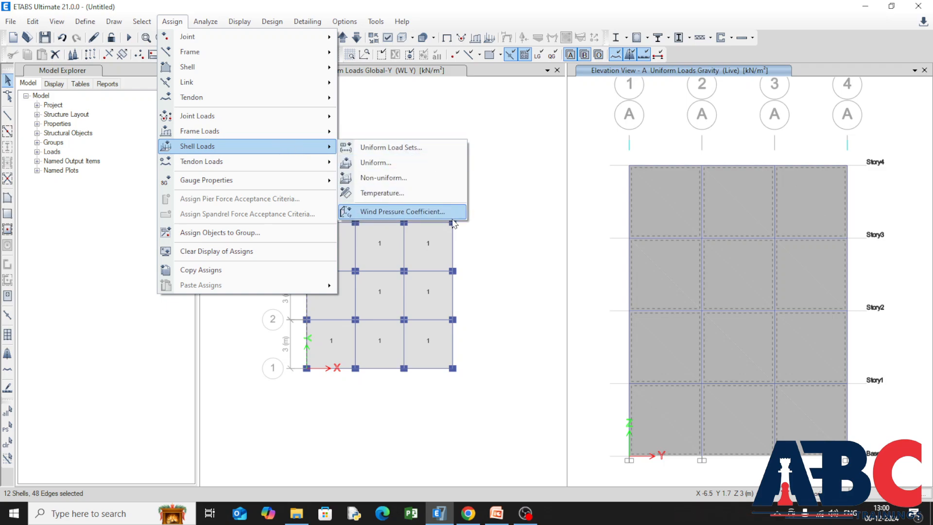
{"action": "left_click", "coordinate": [411, 211]}
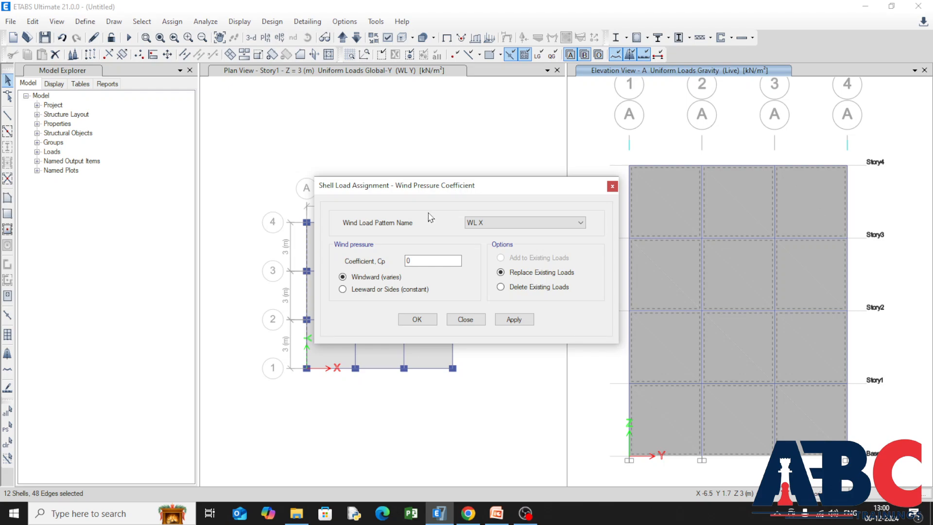
{"action": "double_click", "coordinate": [417, 261]}
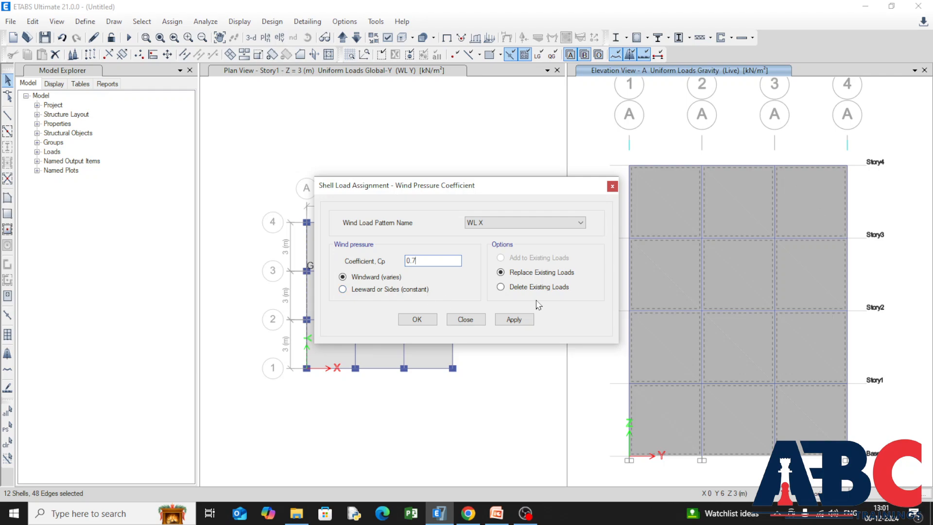
{"action": "left_click", "coordinate": [531, 321]}
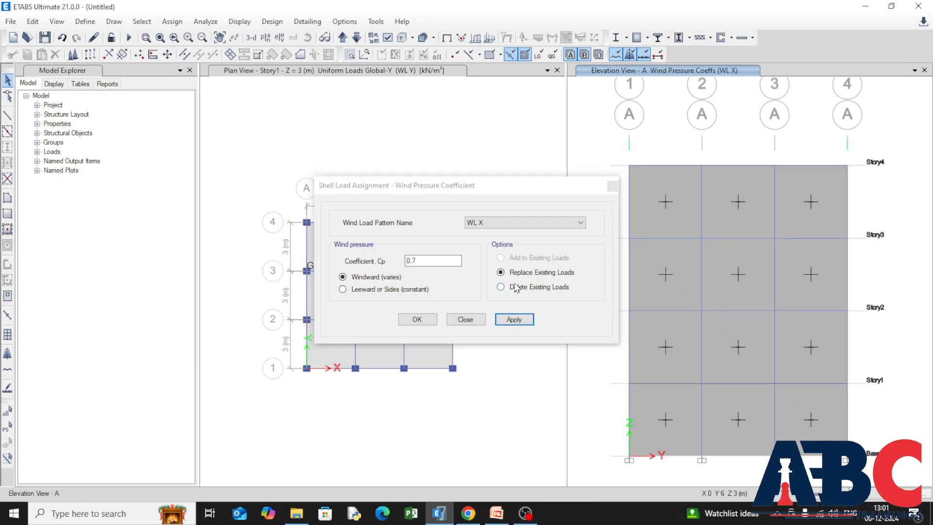
{"action": "left_click", "coordinate": [414, 319]}
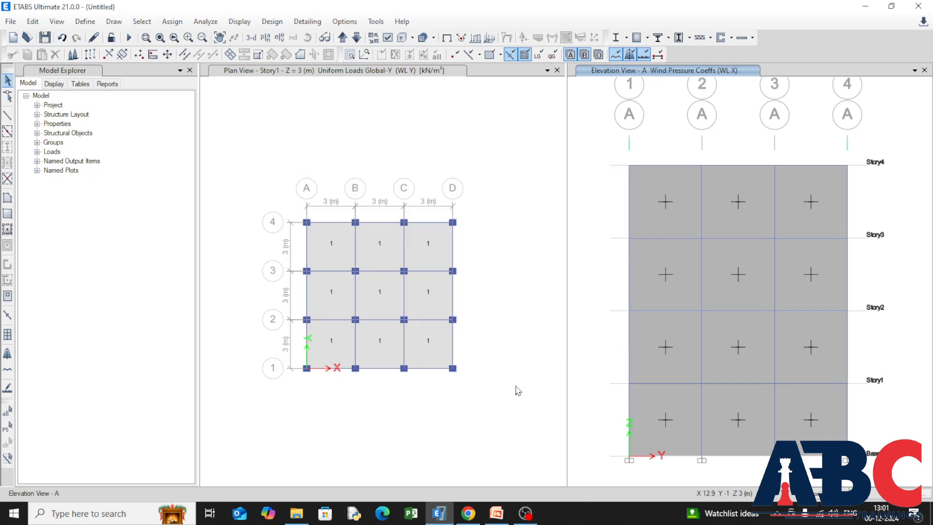
In the 3-D view, select the cladding panels along grid line 1 and assign a windward pressure coefficient of 0.5 for pattern WL Y.
{"action": "left_click", "coordinate": [249, 39]}
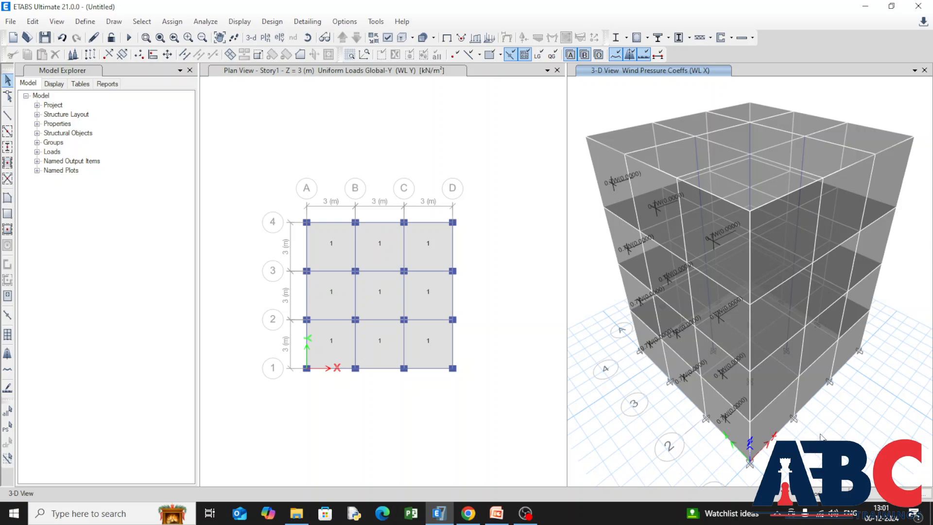
{"action": "left_click", "coordinate": [769, 424]}
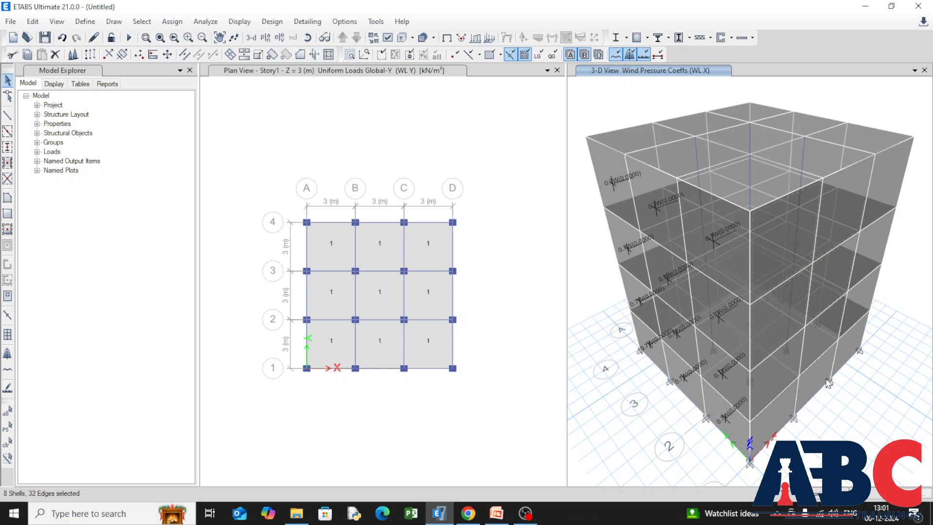
{"action": "left_click", "coordinate": [849, 357]}
{"action": "left_click", "coordinate": [172, 21]}
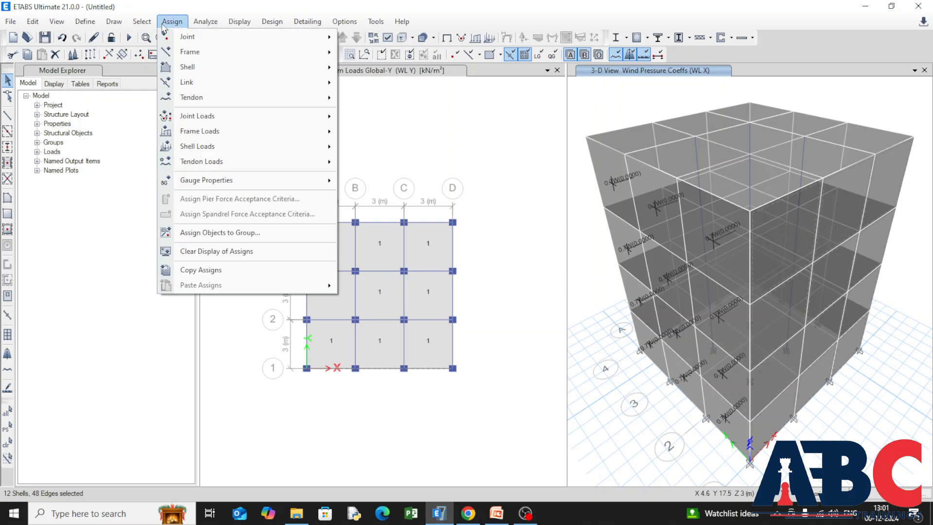
{"action": "mouse_move", "coordinate": [264, 147]}
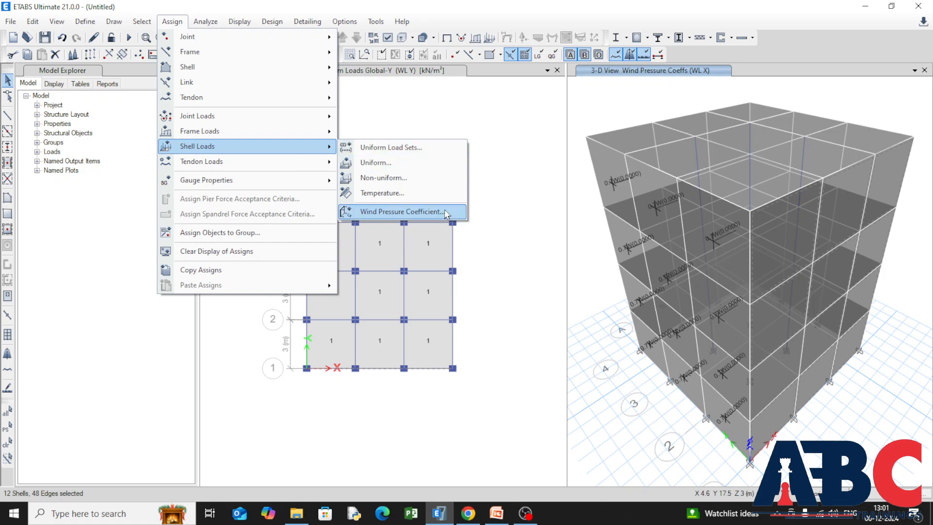
{"action": "left_click", "coordinate": [413, 212]}
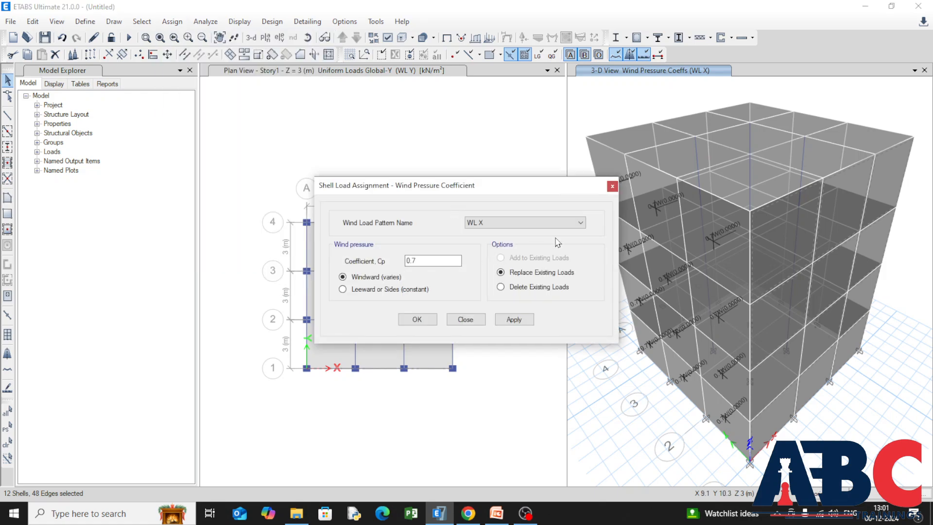
{"action": "left_click", "coordinate": [581, 223]}
{"action": "left_click", "coordinate": [574, 239]}
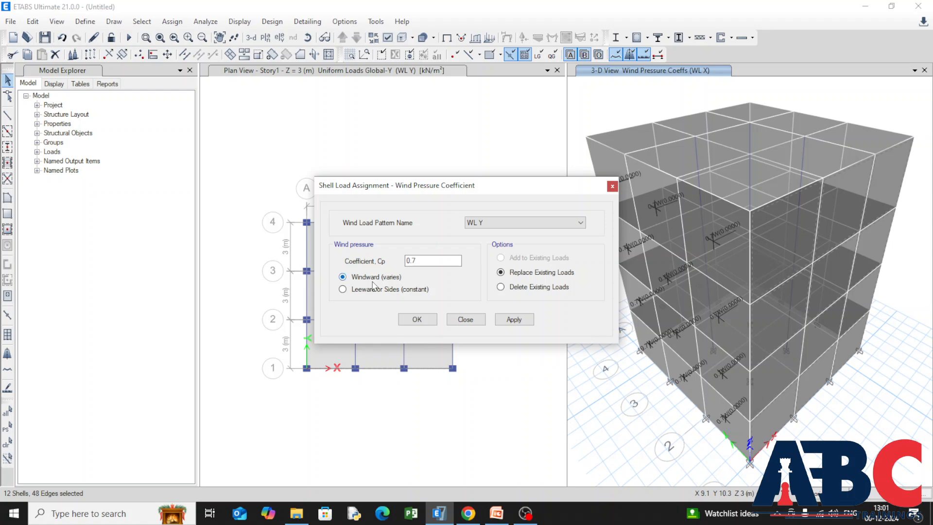
{"action": "double_click", "coordinate": [424, 260]}
{"action": "type", "text": "0"}
{"action": "left_click", "coordinate": [510, 318]}
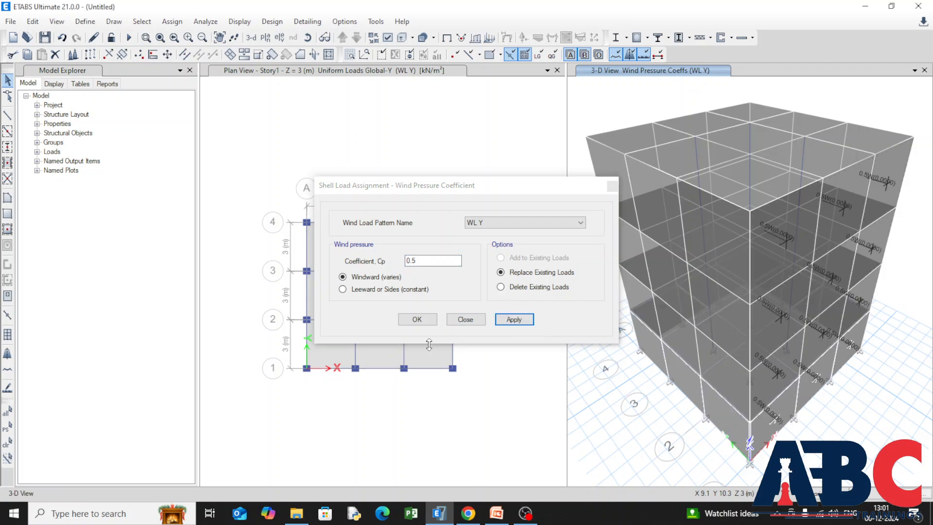
{"action": "left_click", "coordinate": [408, 321]}
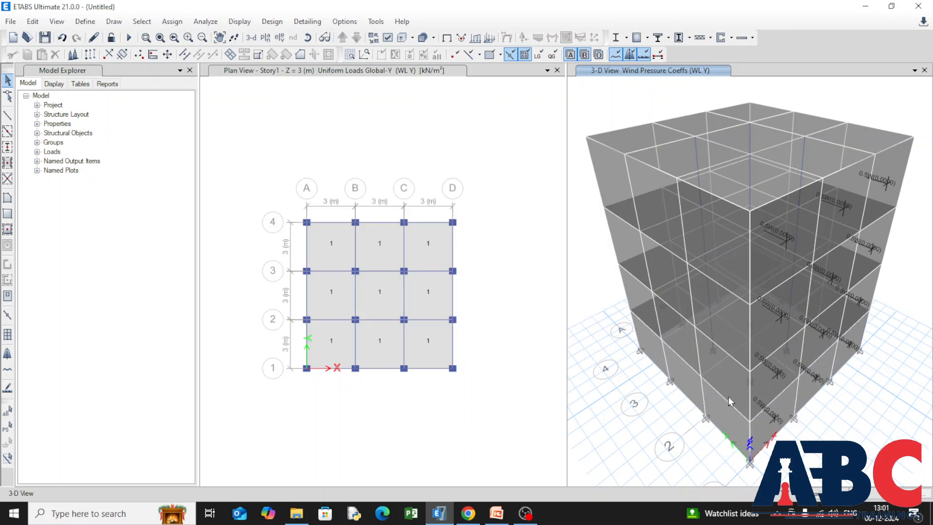
Select the entire model and assign diaphragm D1 to its joints.
{"action": "left_click", "coordinate": [519, 405]}
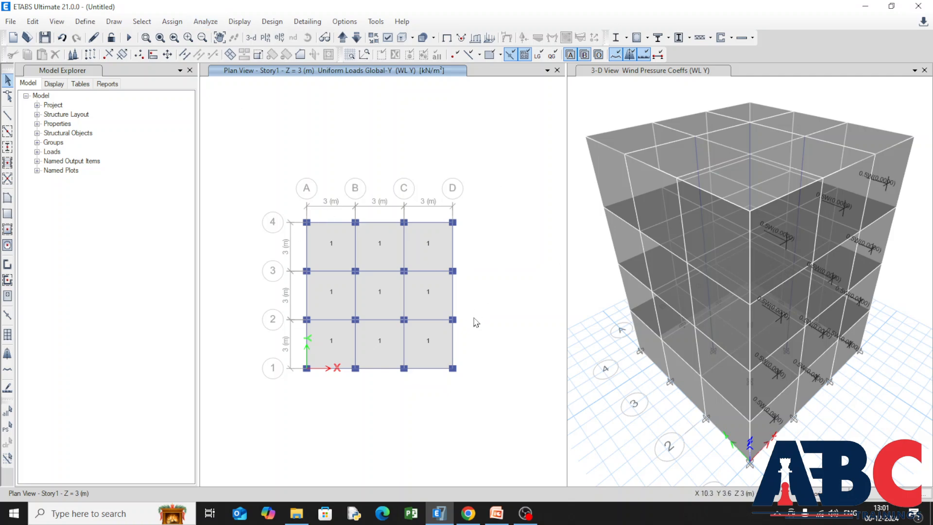
{"action": "left_click", "coordinate": [7, 412]}
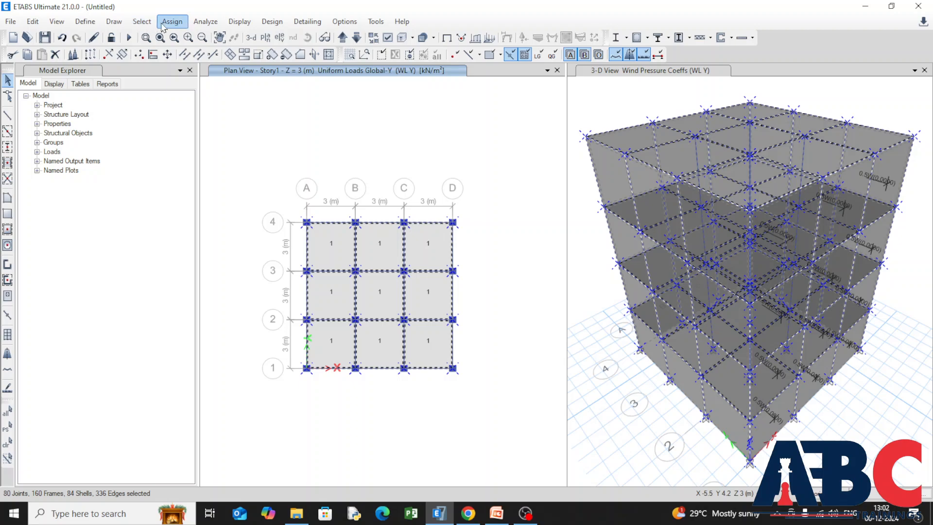
{"action": "left_click", "coordinate": [172, 22]}
{"action": "mouse_move", "coordinate": [313, 36]}
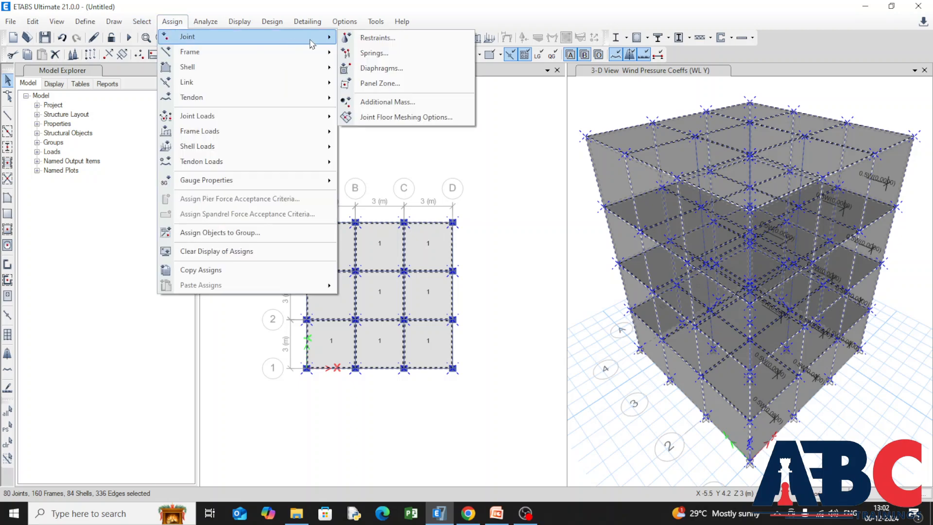
{"action": "left_click", "coordinate": [382, 68]}
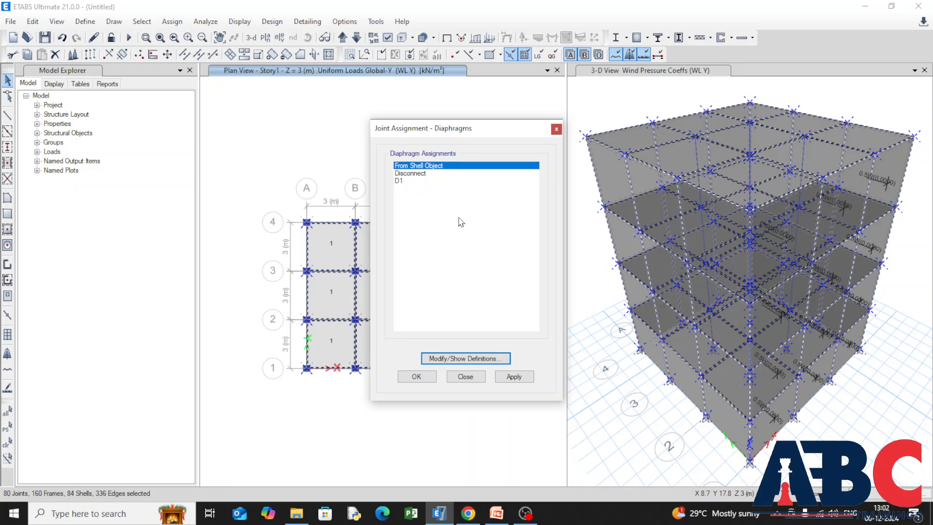
{"action": "left_click", "coordinate": [452, 181]}
{"action": "left_click", "coordinate": [532, 380]}
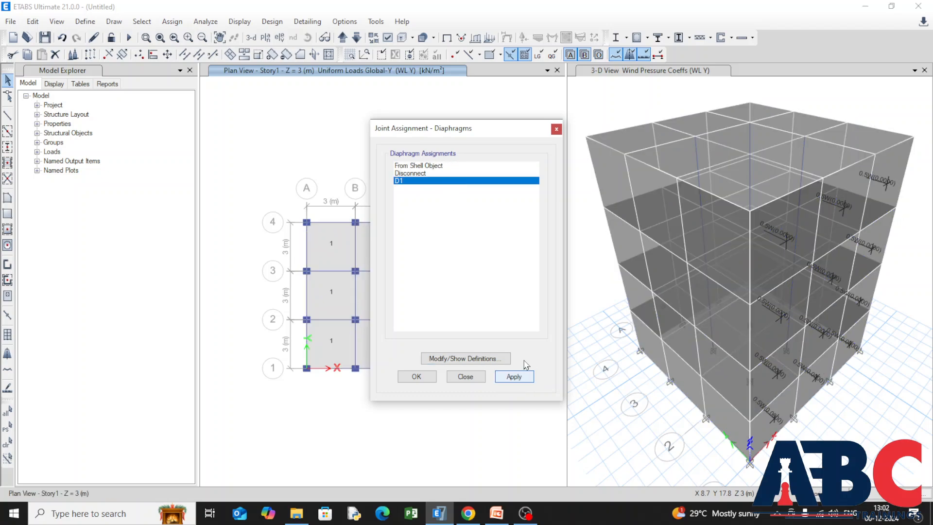
{"action": "left_click", "coordinate": [424, 378]}
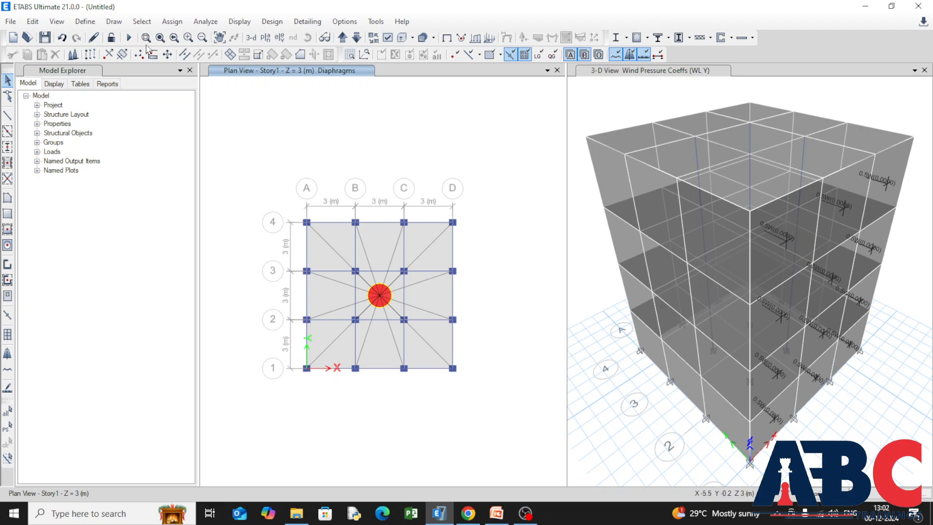
Run the model check with all joint, frame, shell and other checks enabled, including the trim/extend and joint story assignment fixes.
{"action": "left_click", "coordinate": [239, 21]}
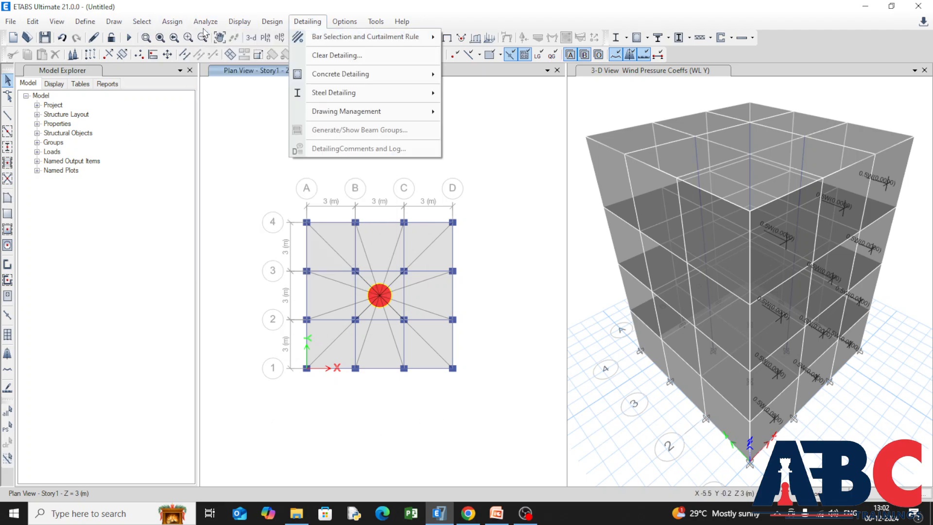
{"action": "mouse_move", "coordinate": [196, 26]}
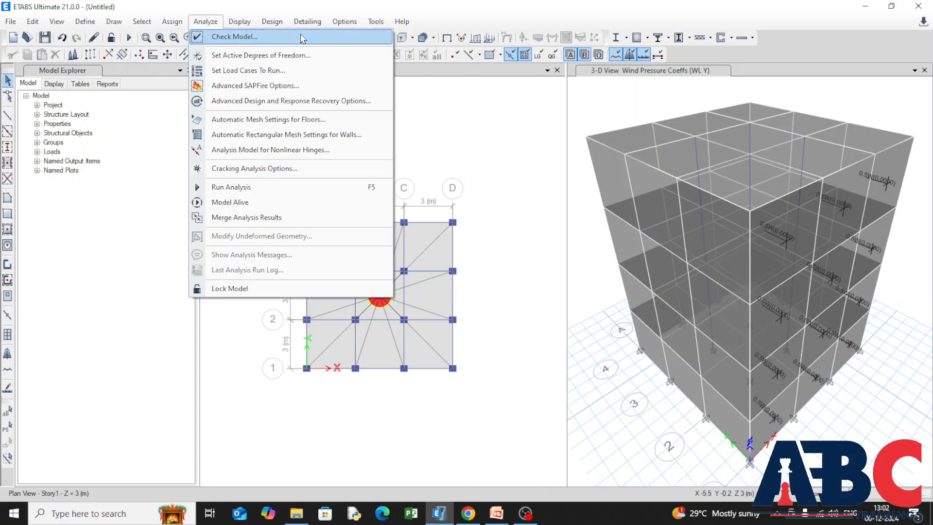
{"action": "left_click", "coordinate": [302, 37]}
{"action": "left_click", "coordinate": [435, 413]}
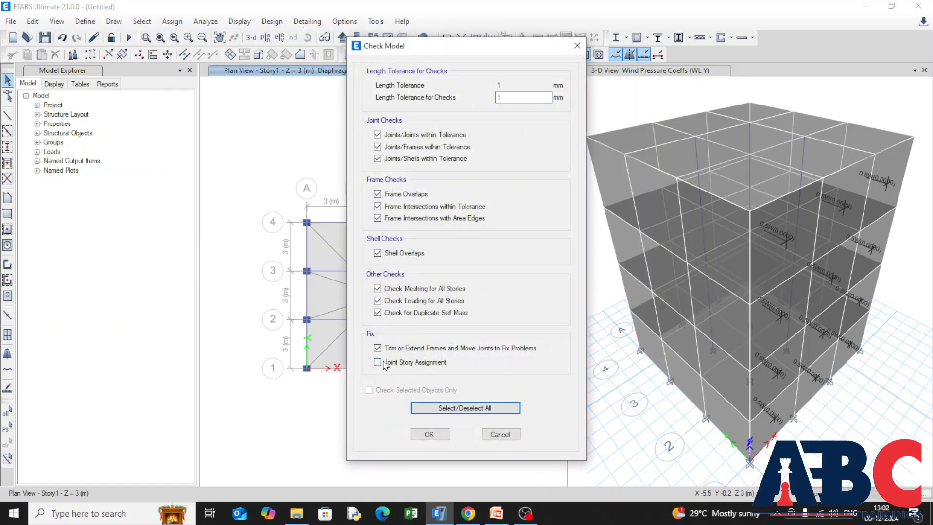
{"action": "left_click", "coordinate": [378, 363]}
{"action": "left_click", "coordinate": [422, 434]}
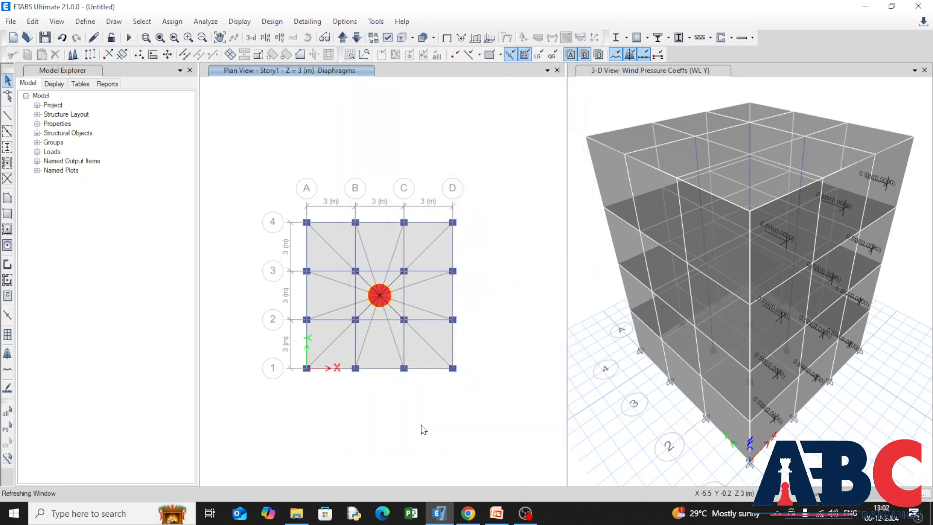
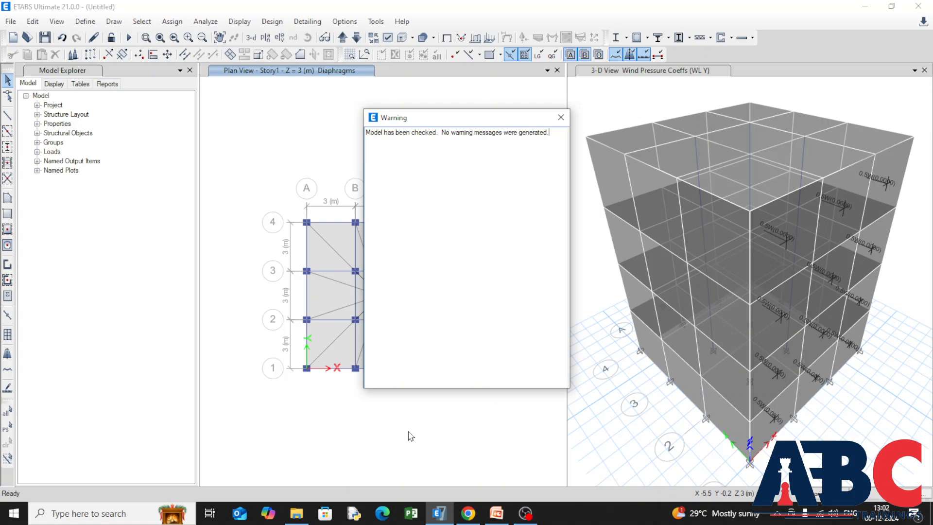
Set the load cases to run, keeping Dead, Live, Modal, WL X and WL Y all with the Run action.
{"action": "left_click", "coordinate": [561, 118]}
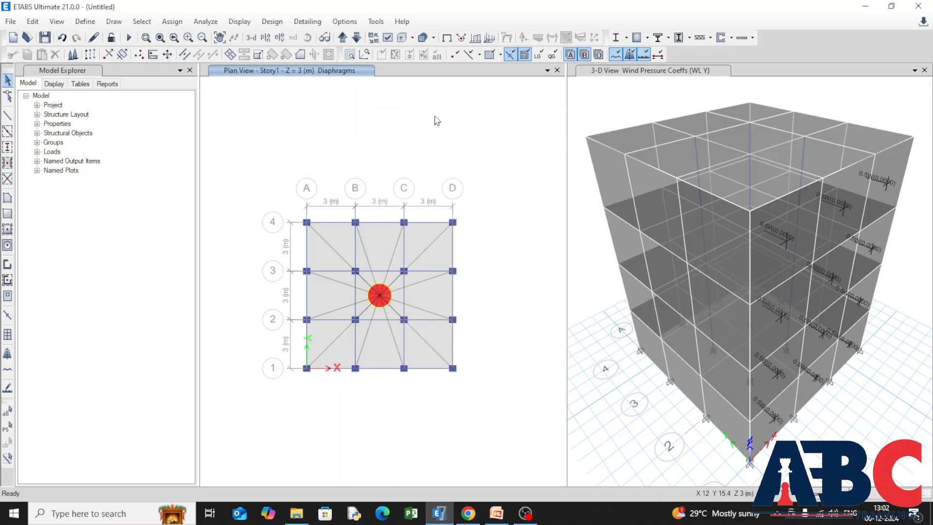
{"action": "left_click", "coordinate": [205, 21]}
{"action": "left_click", "coordinate": [344, 73]}
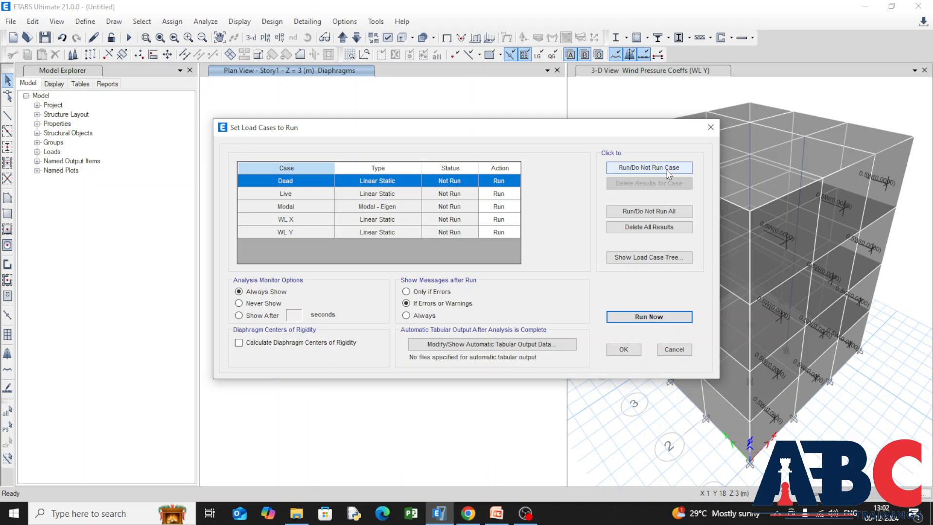
{"action": "left_click", "coordinate": [619, 174]}
{"action": "left_click", "coordinate": [619, 174]}
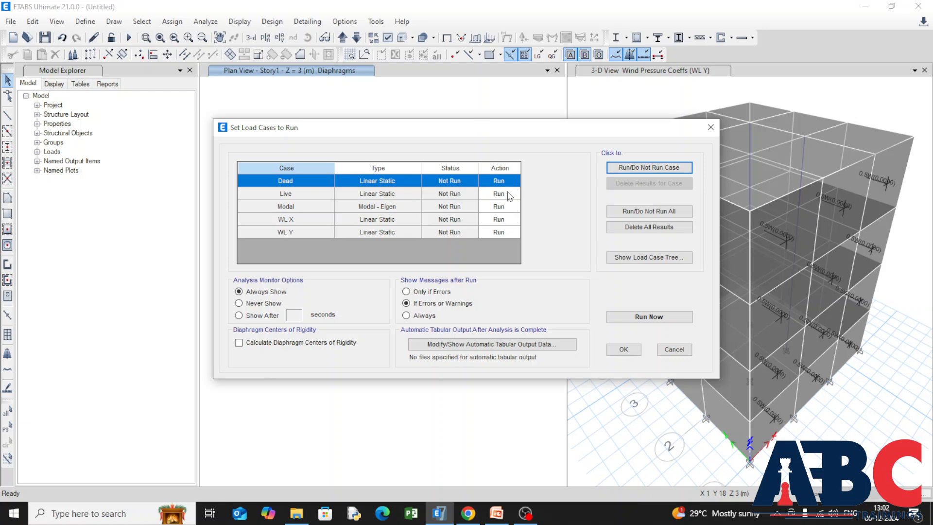
{"action": "left_click", "coordinate": [612, 171]}
{"action": "left_click", "coordinate": [611, 170]}
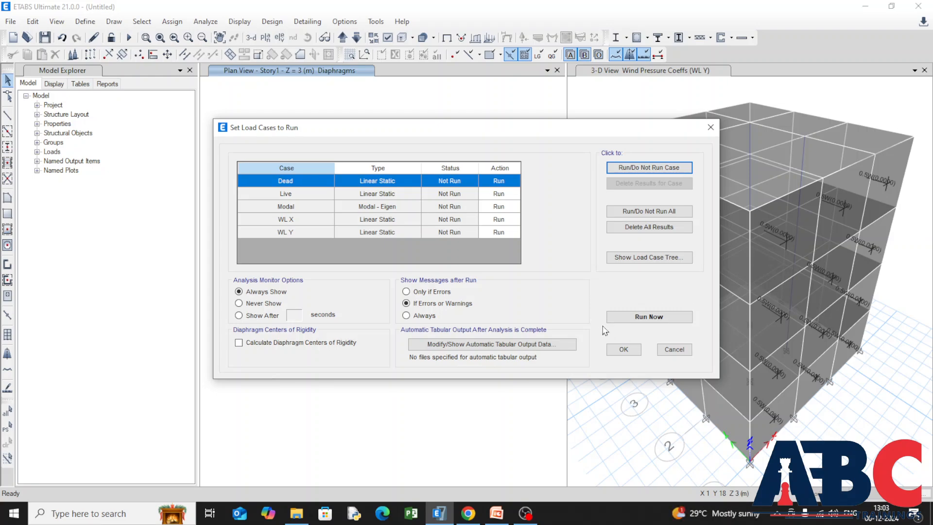
{"action": "left_click", "coordinate": [622, 349]}
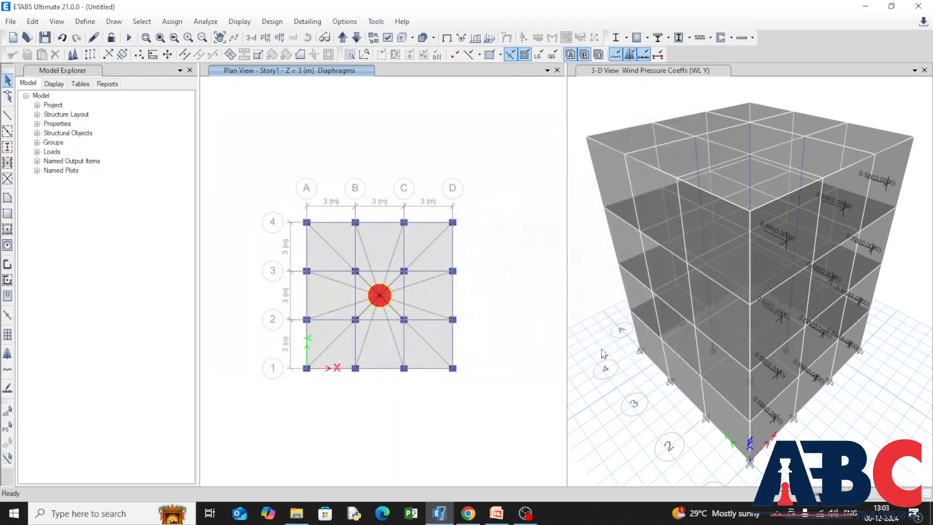
Run the analysis, saving the model file as Analysis in the E-TABS MODELS folder, and dismiss the completion report.
{"action": "left_click", "coordinate": [206, 21]}
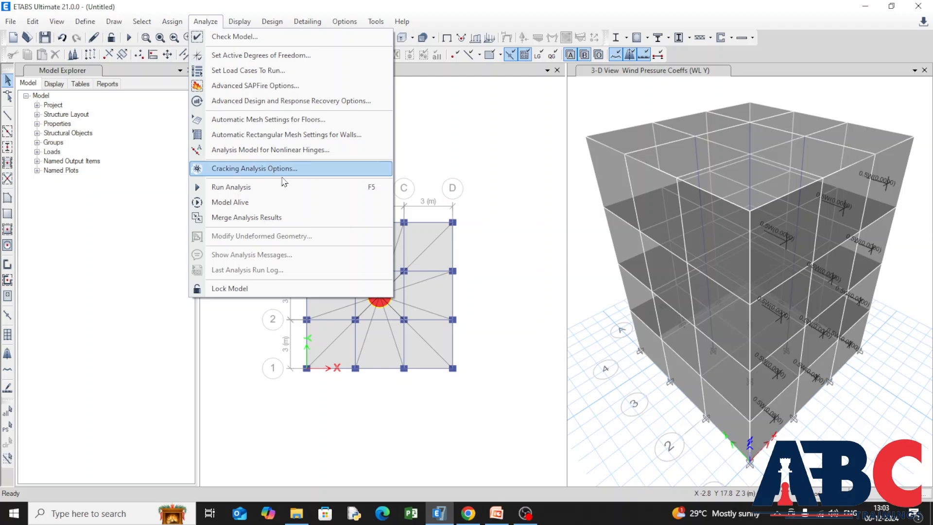
{"action": "left_click", "coordinate": [294, 196]}
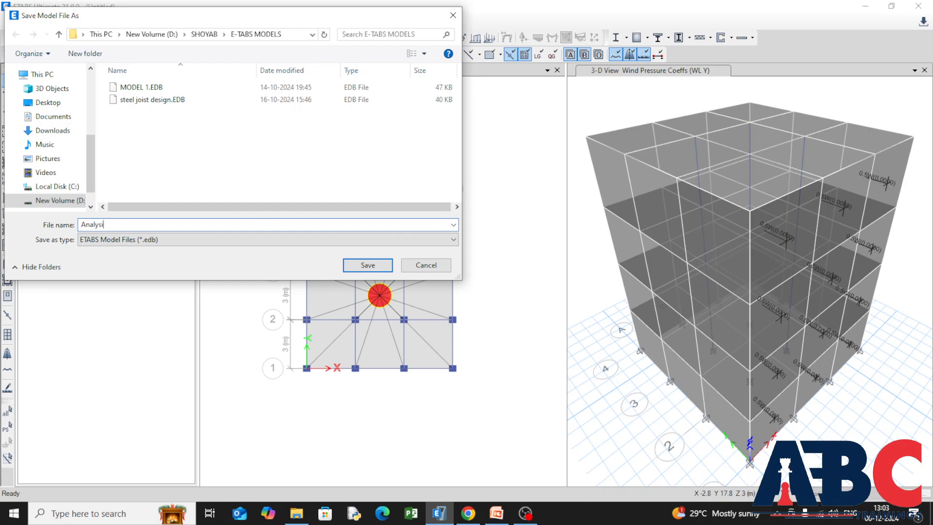
{"action": "left_click", "coordinate": [368, 265]}
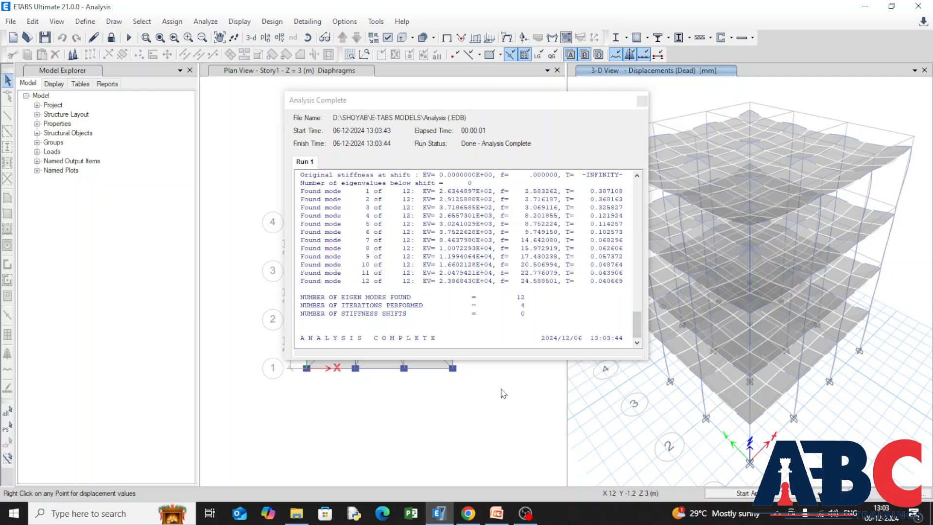
{"action": "left_click", "coordinate": [642, 101]}
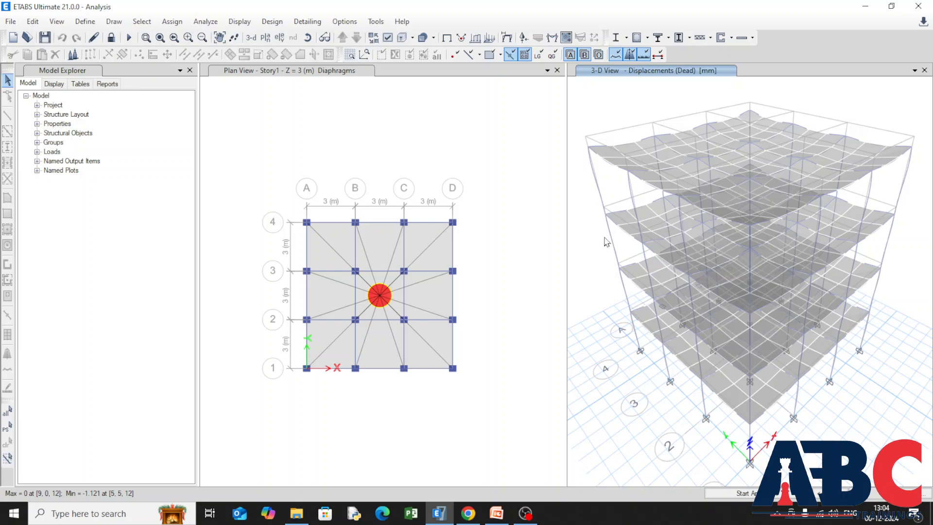
Look over the dead-load displacements in the 3-D view and switch that view to the undeformed shape.
{"action": "scroll", "coordinate": [637, 239], "scroll_direction": "down", "scroll_amount": 3}
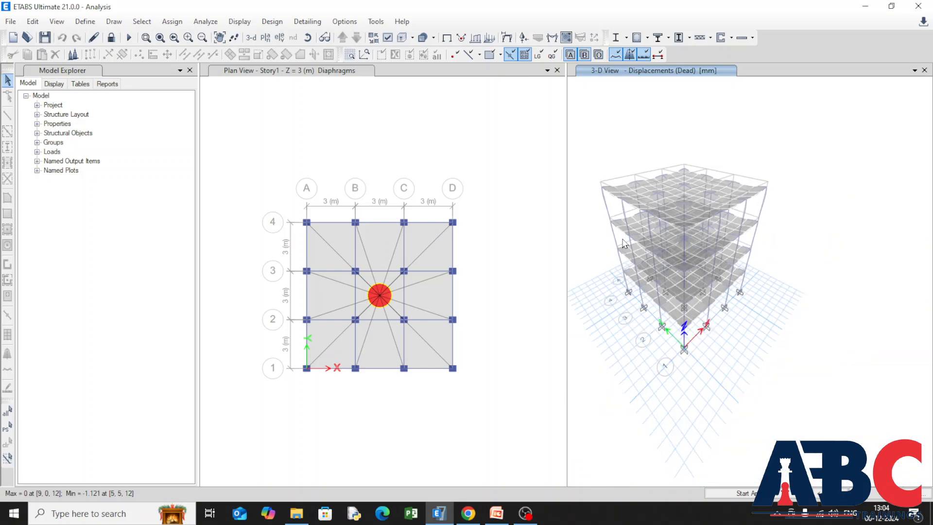
{"action": "right_click", "coordinate": [635, 284]}
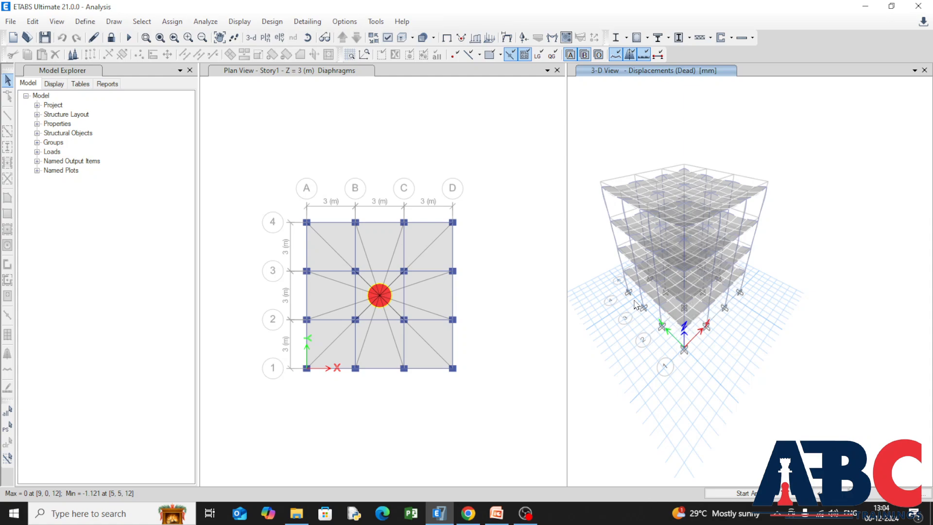
{"action": "mouse_move", "coordinate": [630, 275]}
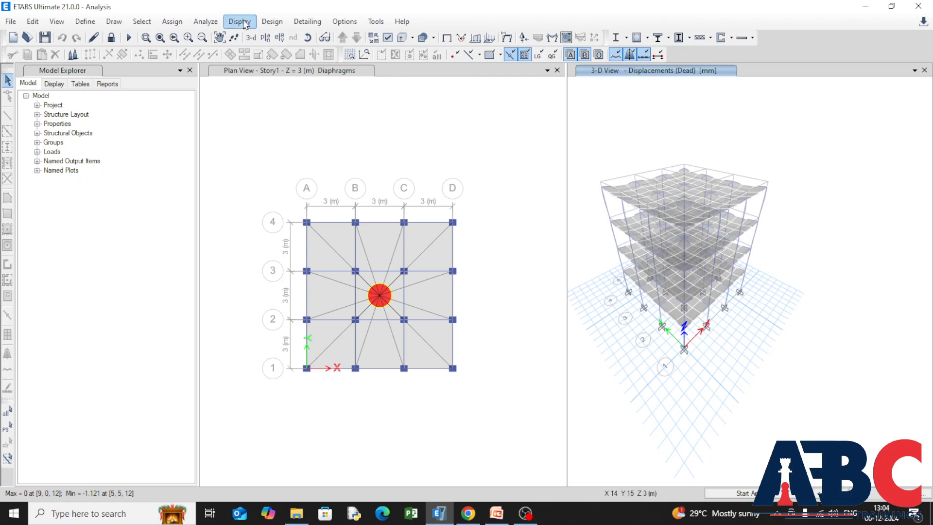
{"action": "left_click", "coordinate": [227, 25]}
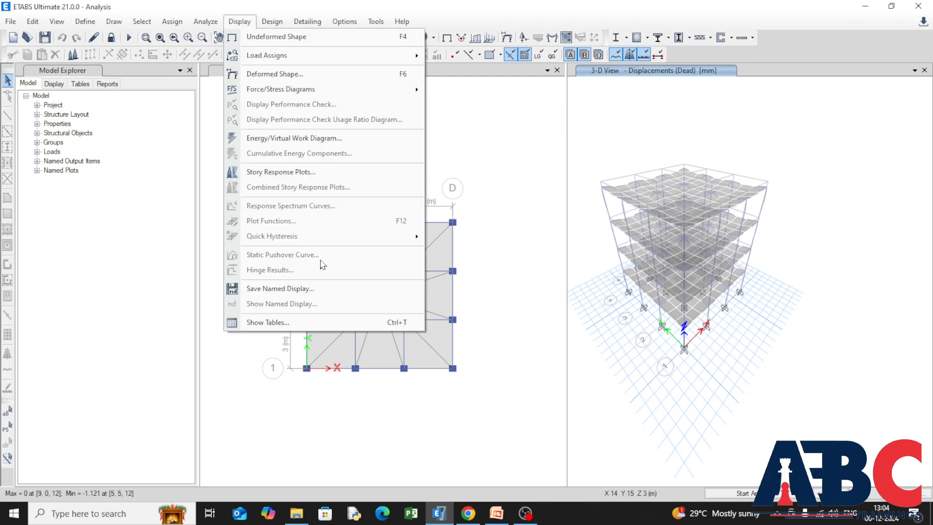
{"action": "mouse_move", "coordinate": [330, 65]}
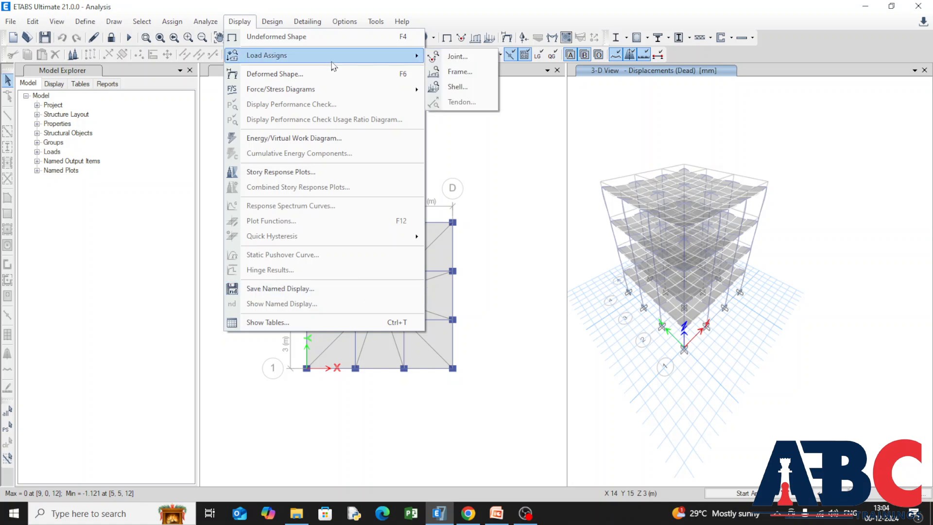
{"action": "left_click", "coordinate": [353, 39]}
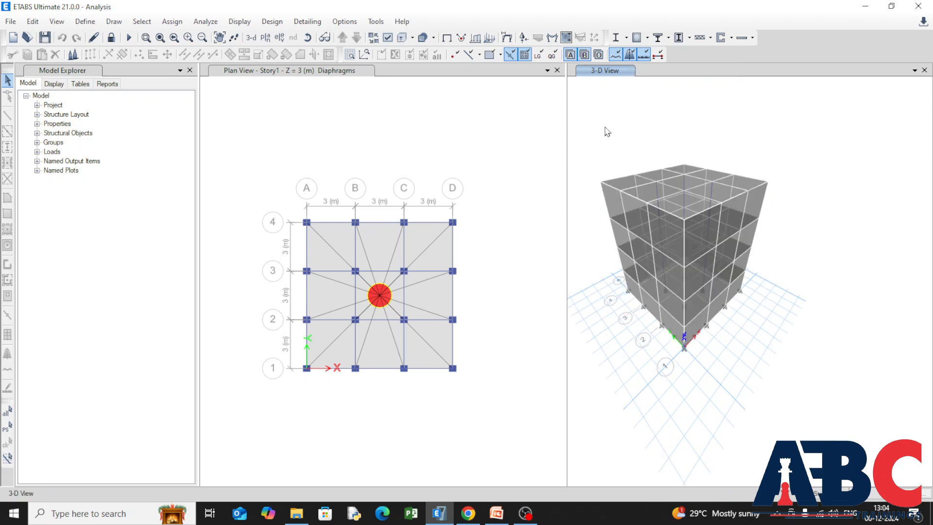
{"action": "middle_click_drag", "start_coordinate": [638, 149], "coordinate": [658, 175]}
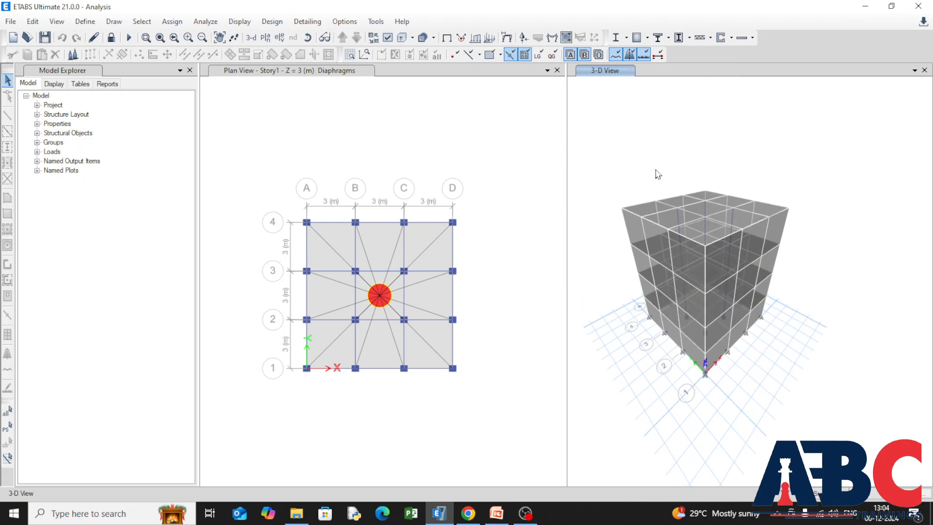
Display the support reactions for the Dead case as arrows in the 3-D view, with components Fx, Fy, Fz, Mx, My and Mz.
{"action": "left_click", "coordinate": [230, 25]}
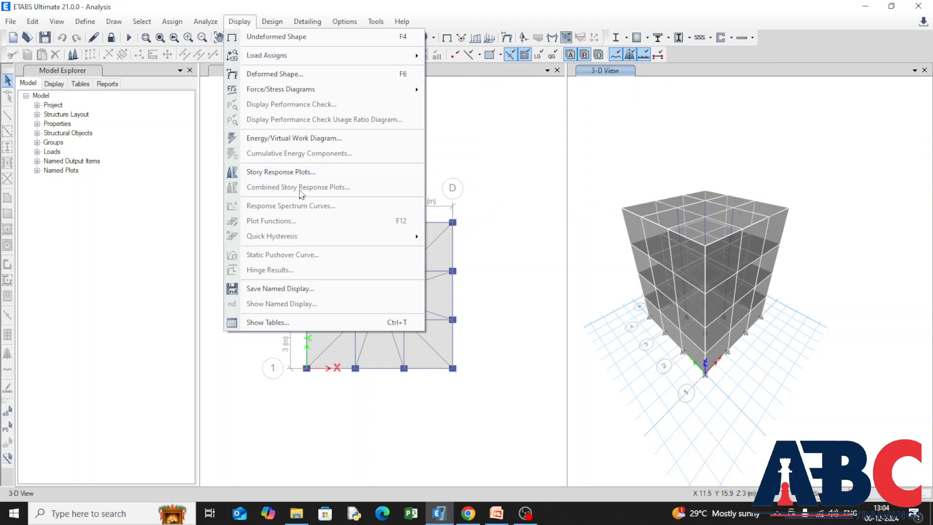
{"action": "mouse_move", "coordinate": [366, 98]}
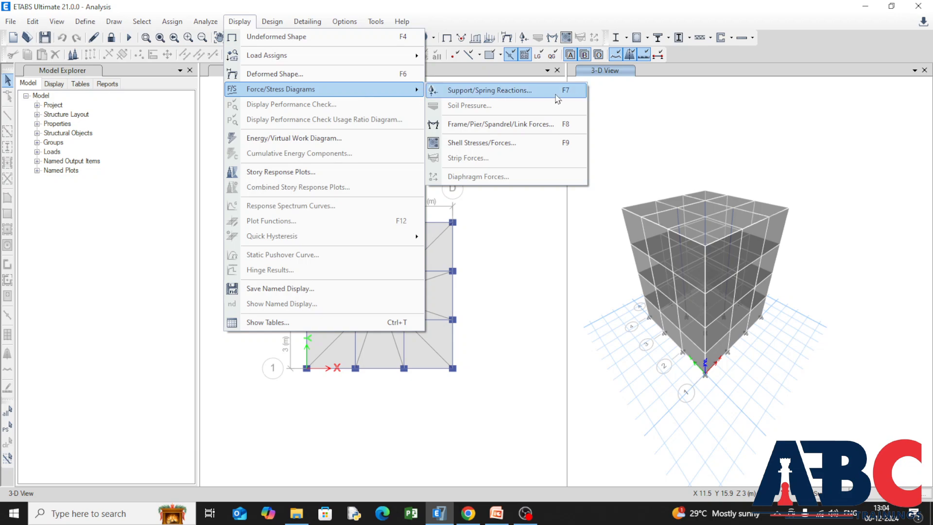
{"action": "left_click", "coordinate": [491, 90]}
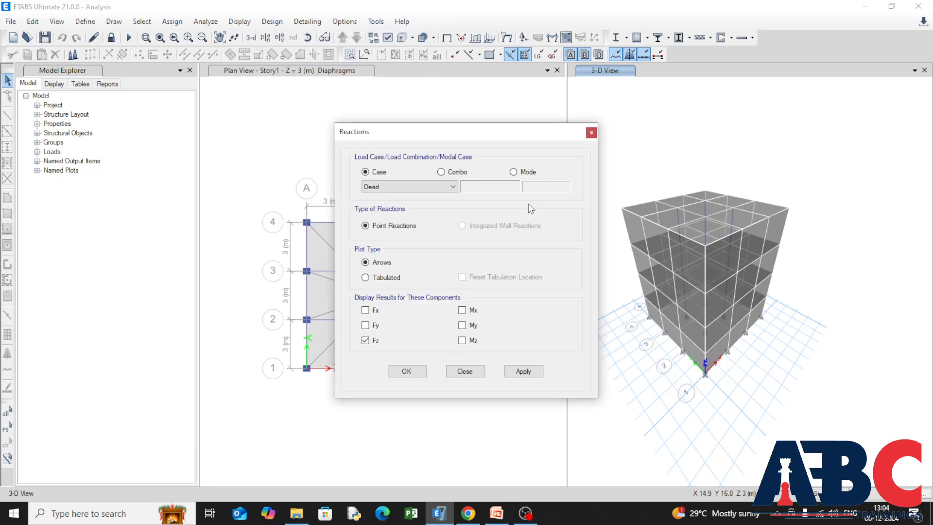
{"action": "left_click", "coordinate": [365, 325]}
{"action": "left_click", "coordinate": [365, 310]}
{"action": "left_click", "coordinate": [461, 341]}
{"action": "left_click", "coordinate": [463, 326]}
{"action": "left_click", "coordinate": [463, 311]}
{"action": "left_click", "coordinate": [525, 371]}
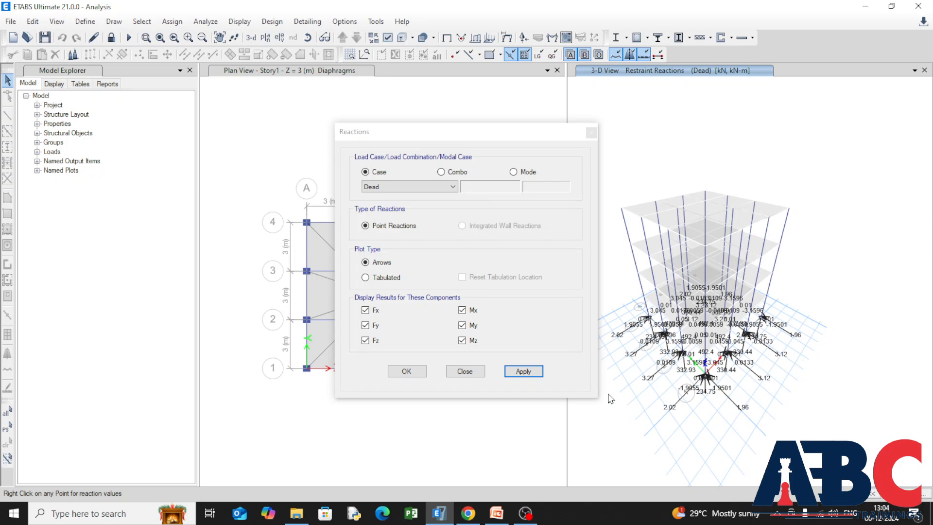
Move the reactions dialog clear of the 3-D view and examine the dead-load reactions at the corner base joints.
{"action": "left_click", "coordinate": [452, 132]}
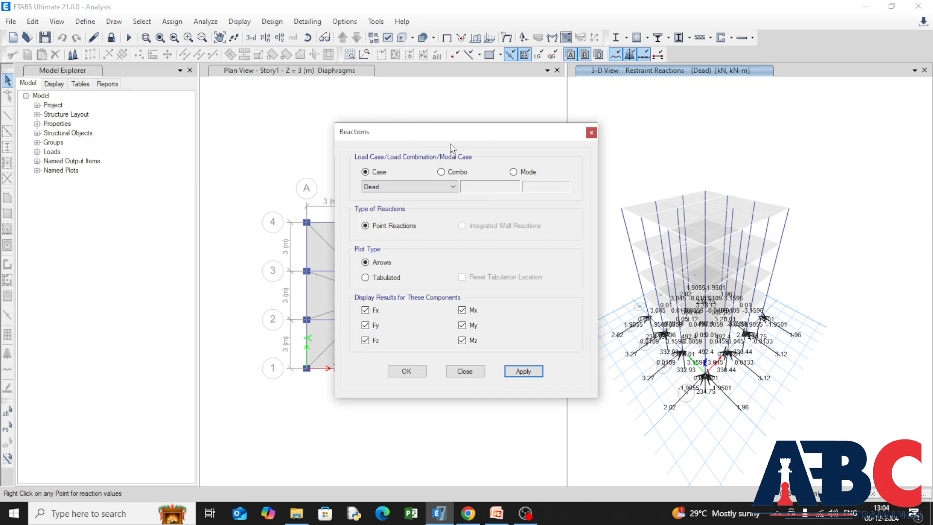
{"action": "left_click_drag", "start_coordinate": [462, 138], "coordinate": [361, 134]}
{"action": "scroll", "coordinate": [712, 367], "scroll_direction": "up", "scroll_amount": 3}
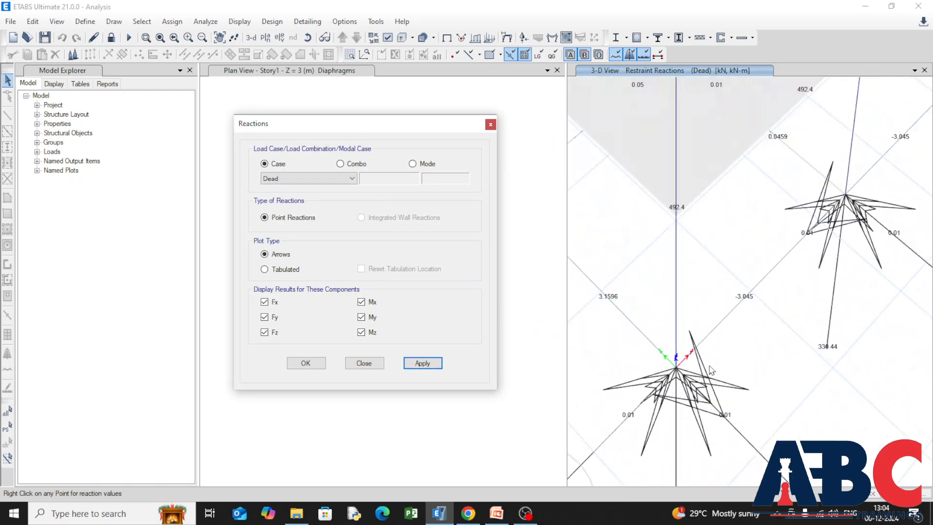
{"action": "scroll", "coordinate": [714, 360], "scroll_direction": "down", "scroll_amount": 3}
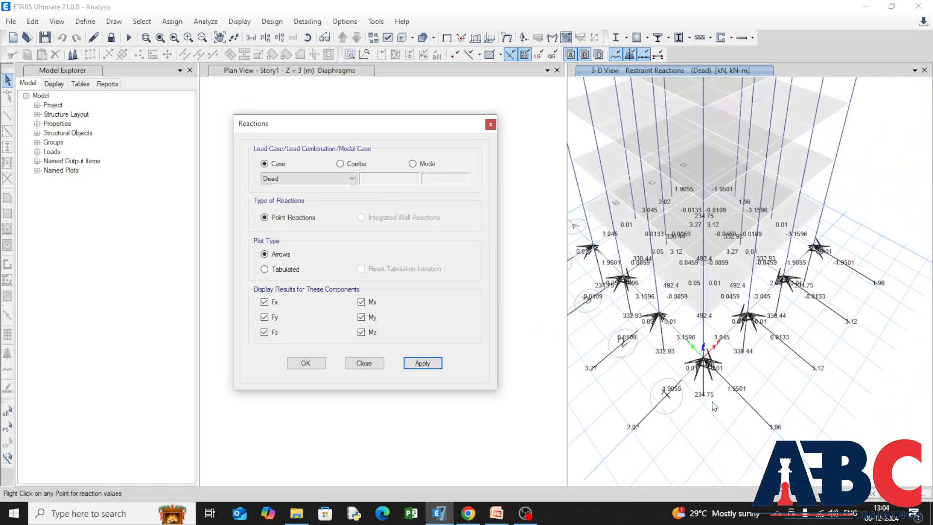
{"action": "right_click", "coordinate": [704, 362]}
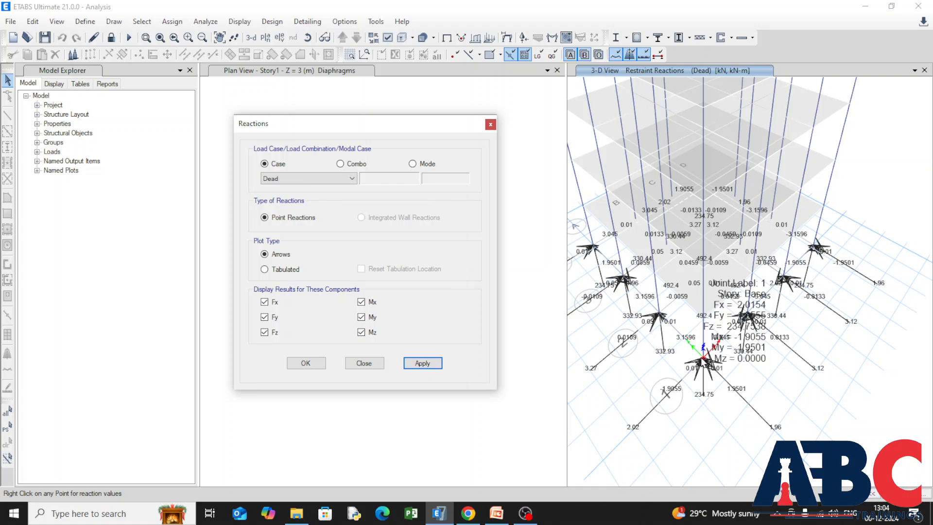
{"action": "middle_click_drag", "start_coordinate": [723, 359], "coordinate": [744, 302]}
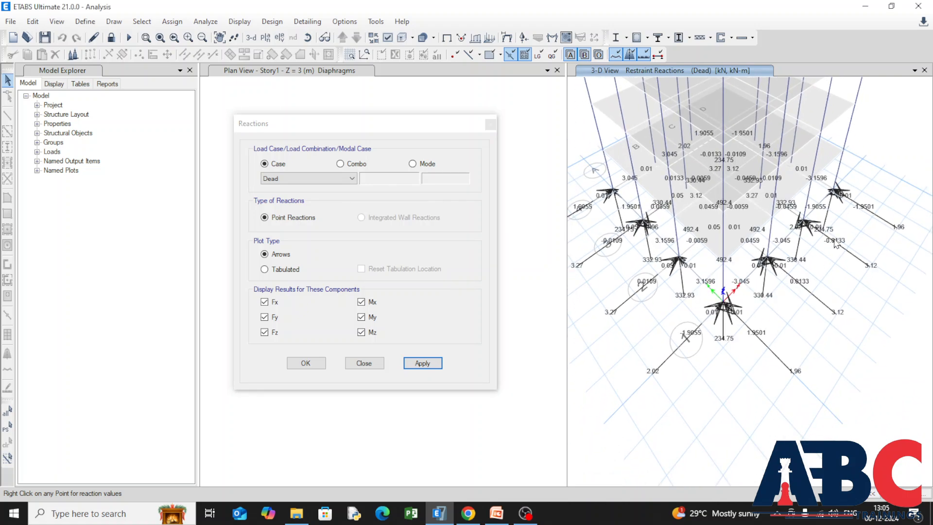
{"action": "right_click", "coordinate": [837, 192]}
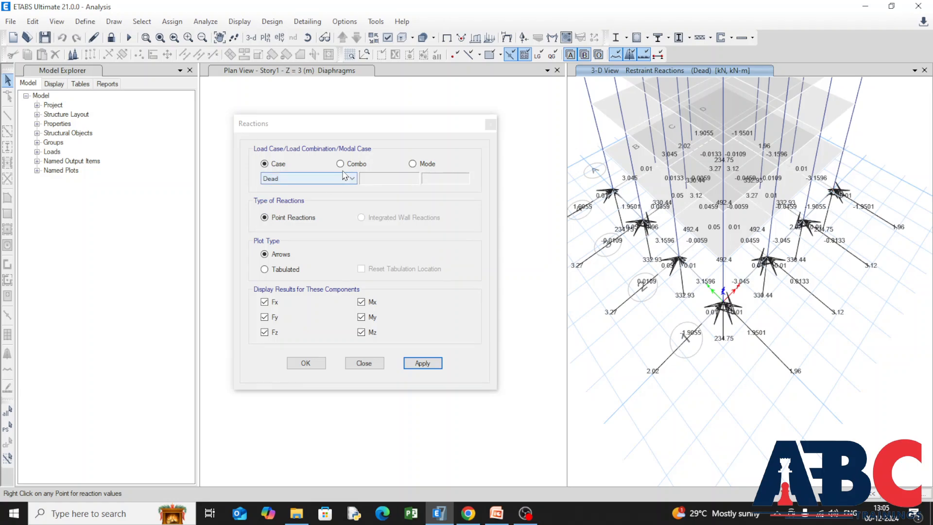
Look through the combination, mode and case choices for the reactions and accept the display with the Dead case.
{"action": "left_click", "coordinate": [341, 164]}
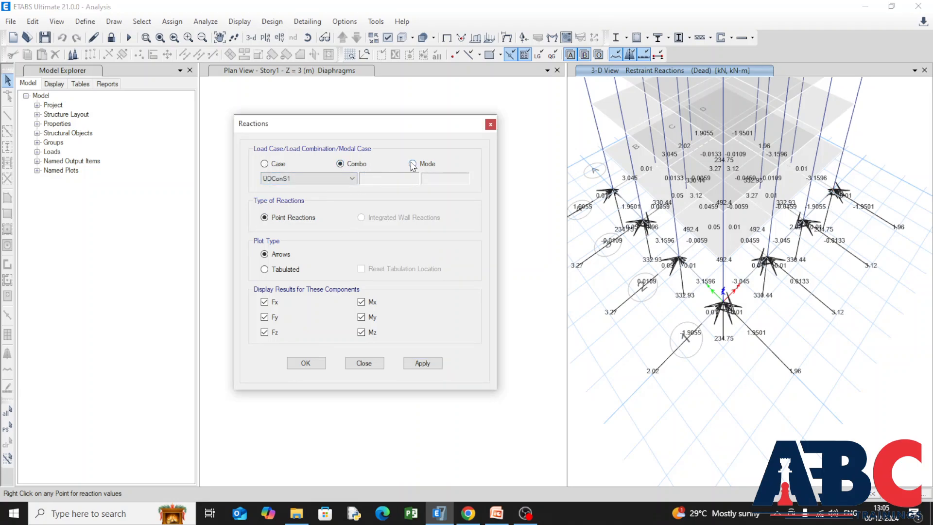
{"action": "left_click", "coordinate": [413, 164]}
{"action": "left_click", "coordinate": [352, 179]}
{"action": "left_click", "coordinate": [351, 182]}
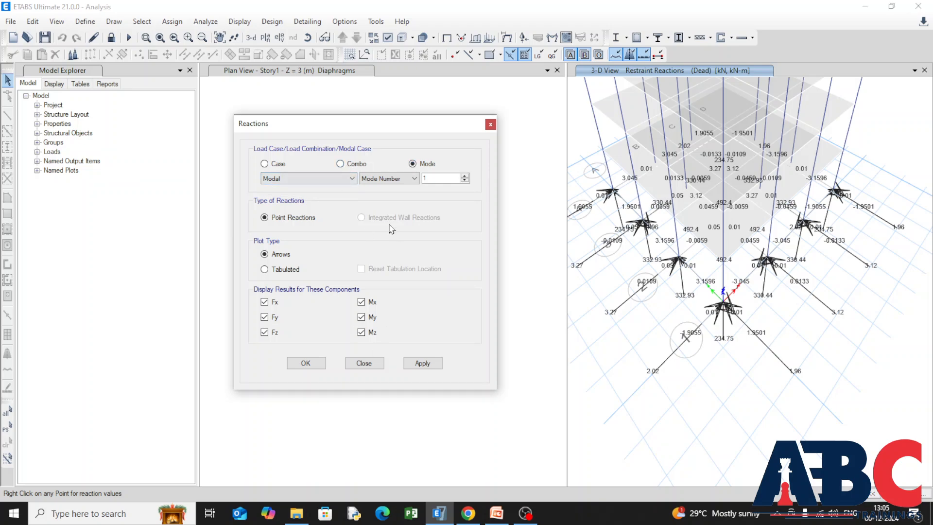
{"action": "left_click", "coordinate": [340, 164]}
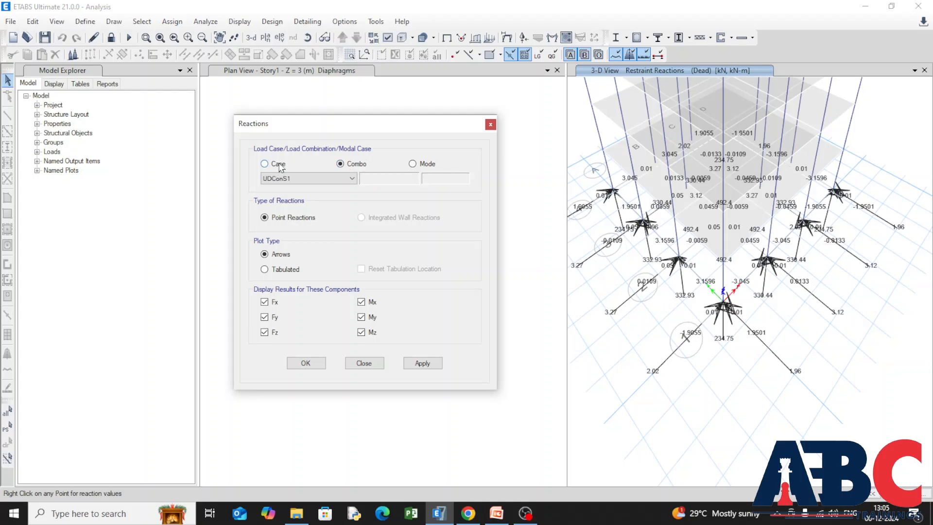
{"action": "left_click", "coordinate": [264, 164]}
{"action": "left_click", "coordinate": [350, 180]}
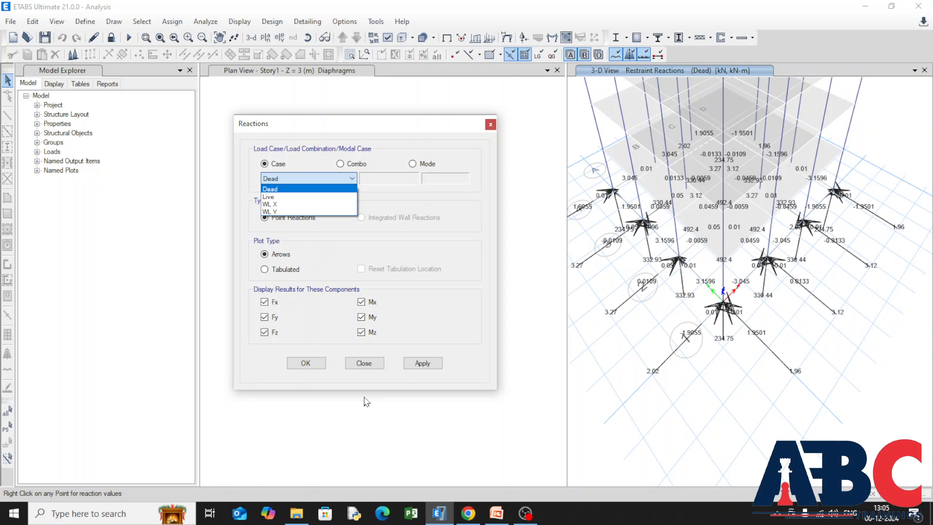
{"action": "left_click", "coordinate": [306, 371]}
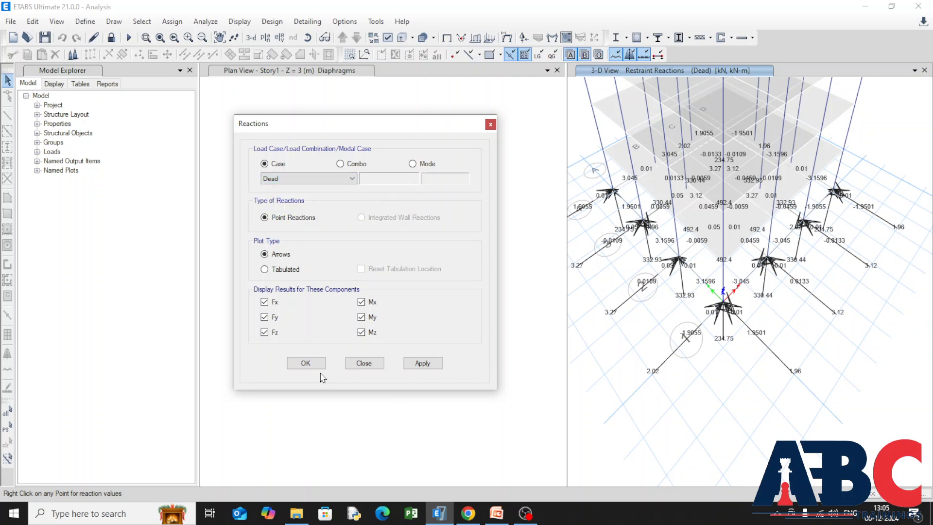
{"action": "left_click", "coordinate": [354, 362]}
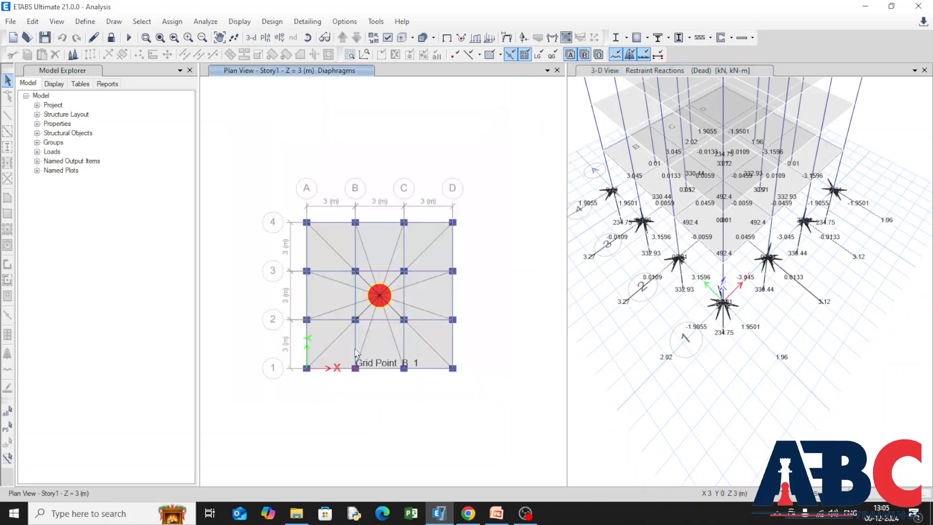
Display the Dead-case Moment 3-3 diagram for the frames, with filled diagrams and automatic scaling, in the Story1 plan view.
{"action": "left_click", "coordinate": [231, 23]}
{"action": "mouse_move", "coordinate": [403, 90]}
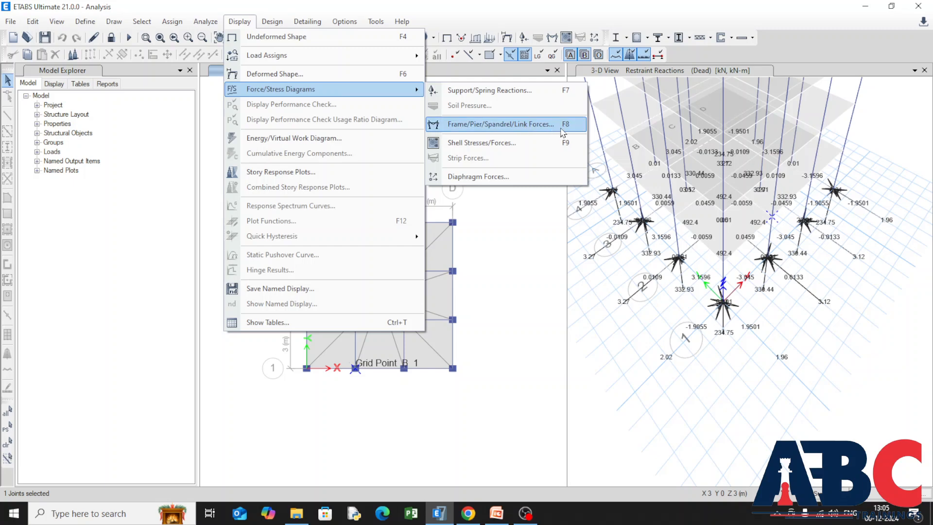
{"action": "left_click", "coordinate": [545, 125]}
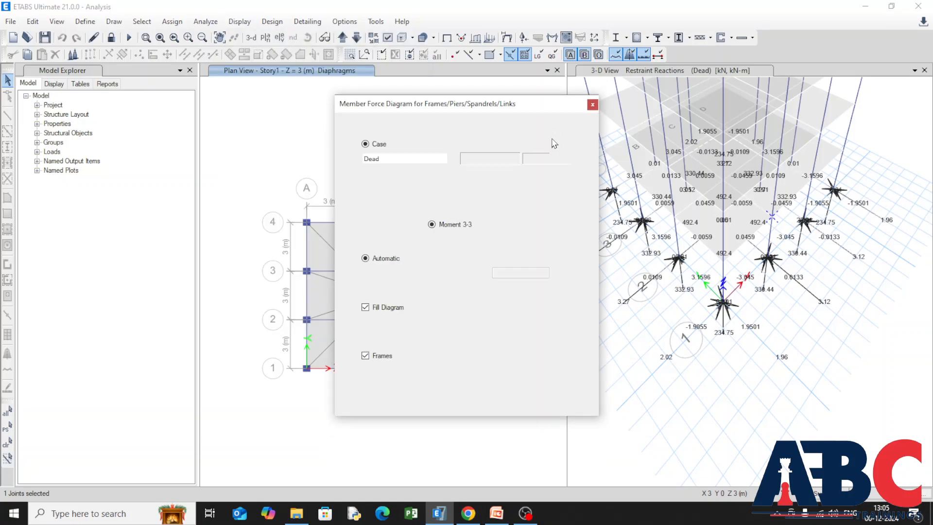
{"action": "left_click_drag", "start_coordinate": [466, 104], "coordinate": [268, 104]}
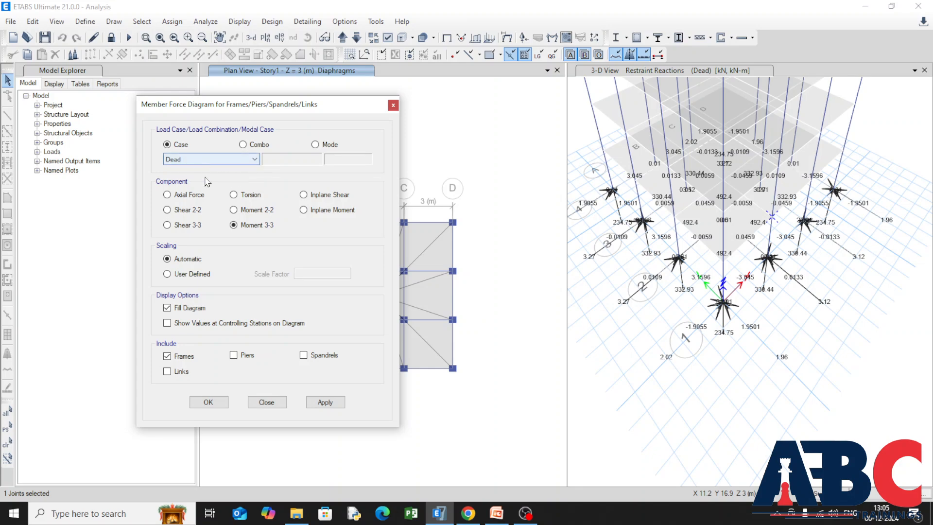
{"action": "scroll", "coordinate": [717, 237], "scroll_direction": "down", "scroll_amount": 5}
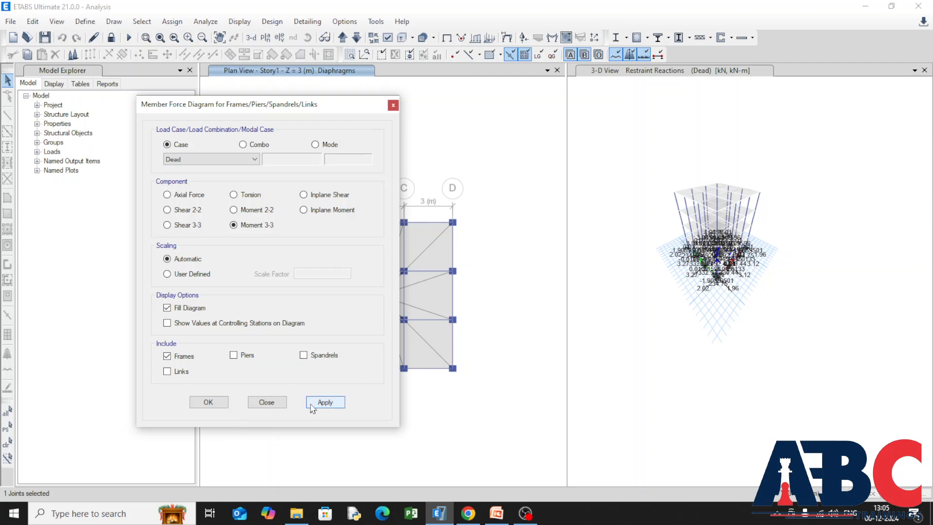
{"action": "left_click", "coordinate": [320, 405]}
{"action": "scroll", "coordinate": [560, 319], "scroll_direction": "down", "scroll_amount": 3}
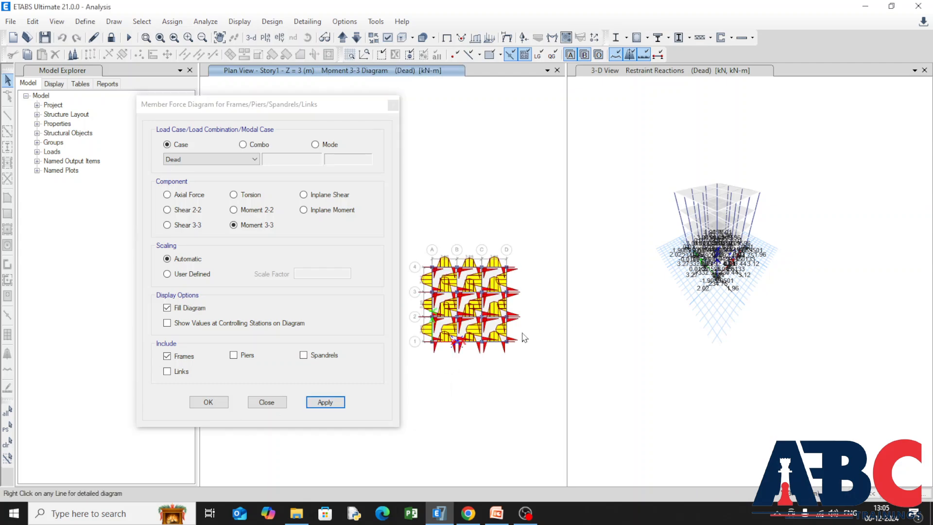
{"action": "scroll", "coordinate": [447, 339], "scroll_direction": "up", "scroll_amount": 3}
Apply the same Dead-case Moment 3-3 frame diagram to the 3-D view.
{"action": "left_click_drag", "start_coordinate": [293, 119], "coordinate": [262, 119]}
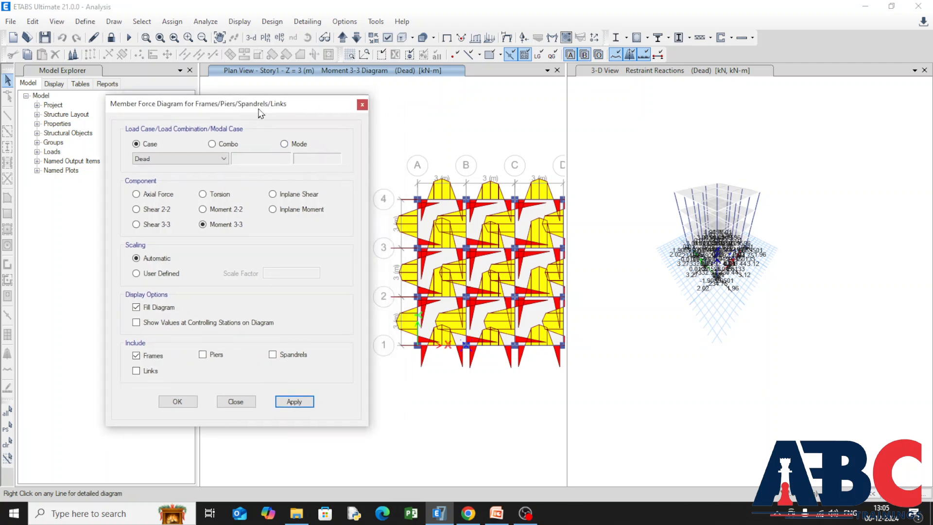
{"action": "left_click", "coordinate": [665, 163]}
{"action": "left_click", "coordinate": [313, 403]}
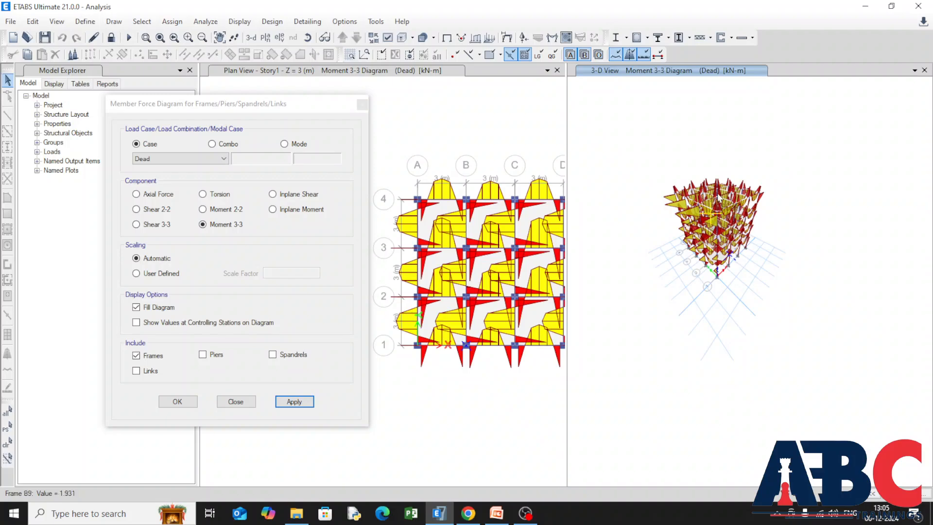
{"action": "scroll", "coordinate": [719, 195], "scroll_direction": "up", "scroll_amount": 4}
{"action": "scroll", "coordinate": [719, 186], "scroll_direction": "down", "scroll_amount": 3}
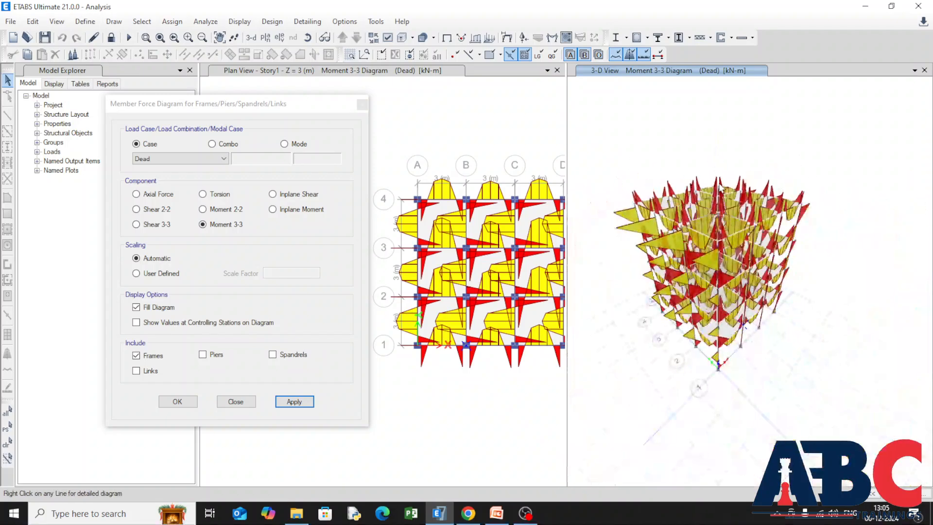
Inspect the detailed diagrams of Story4 beam B1 at points along its span, then return the display location to Show Max.
{"action": "right_click", "coordinate": [711, 242]}
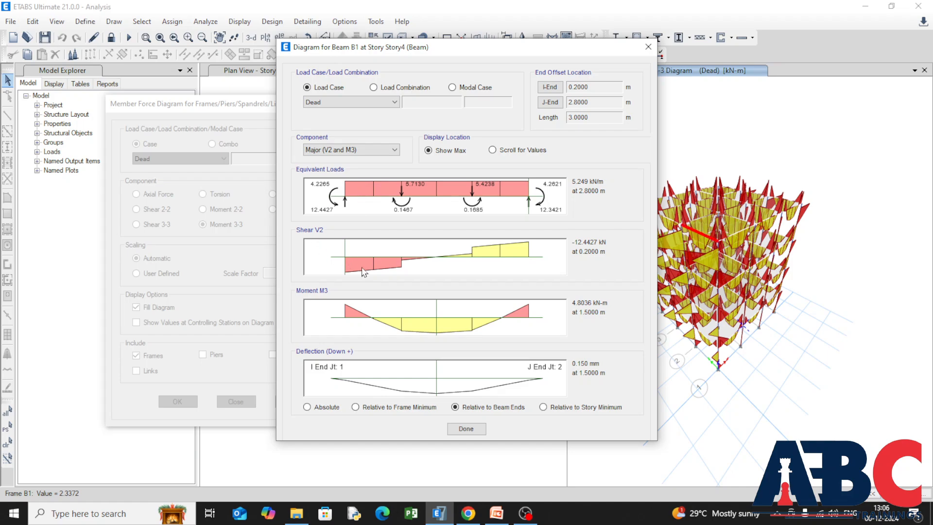
{"action": "left_click", "coordinate": [441, 267]}
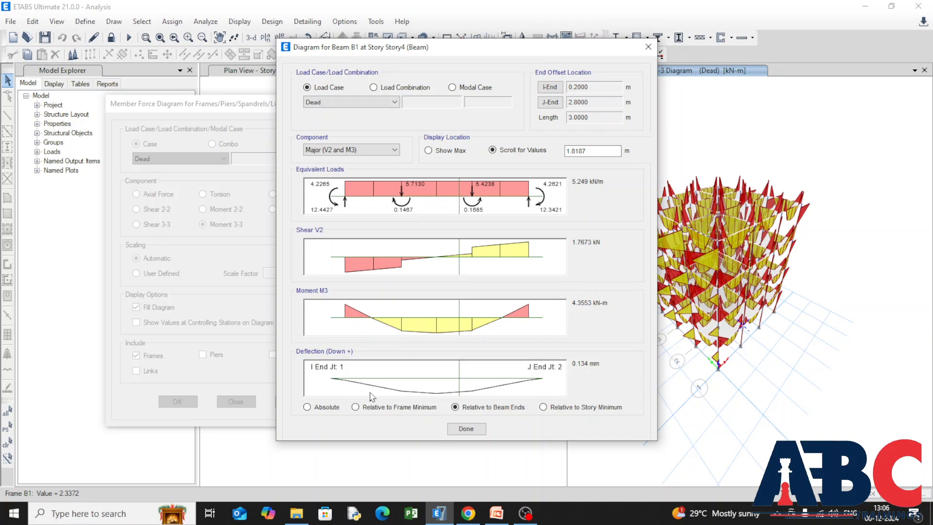
{"action": "left_click", "coordinate": [439, 396]}
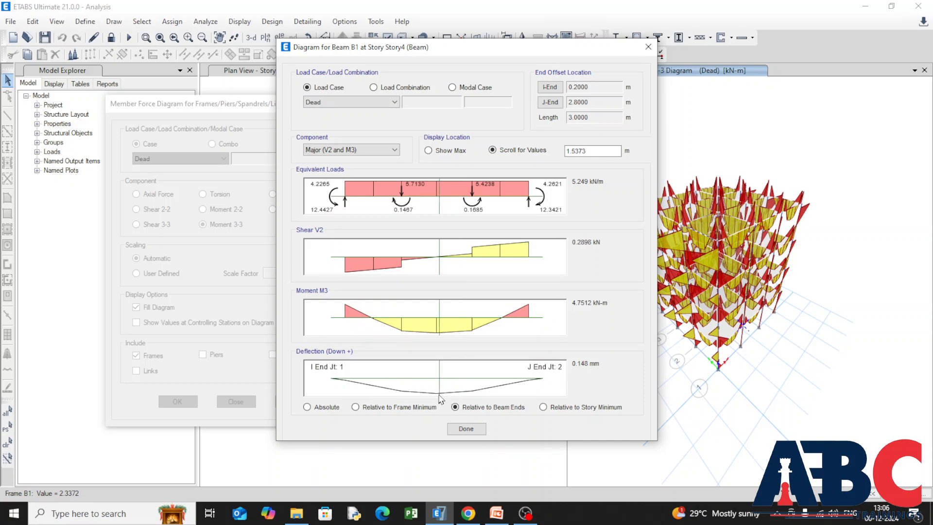
{"action": "left_click", "coordinate": [429, 150]}
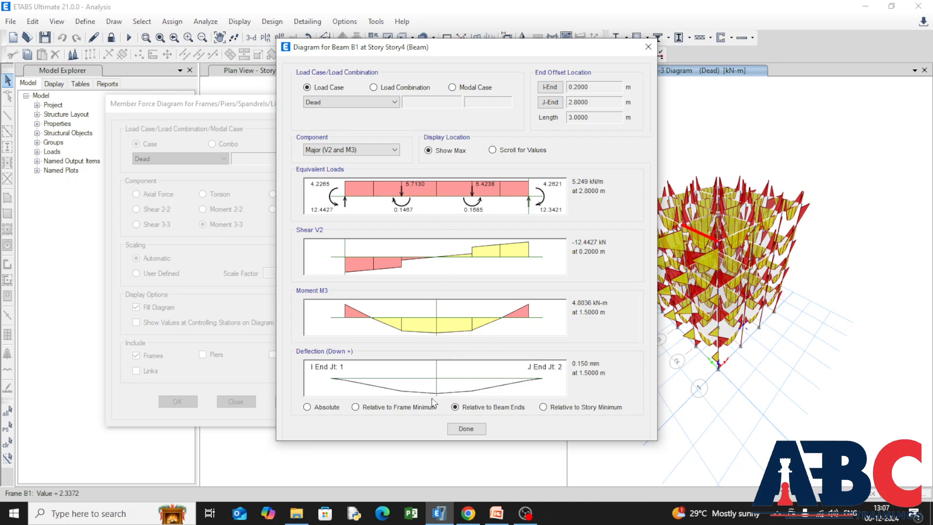
Compare the beam's deflection relative to frame minimum and to story minimum, ending with it relative to beam ends.
{"action": "left_click", "coordinate": [314, 409]}
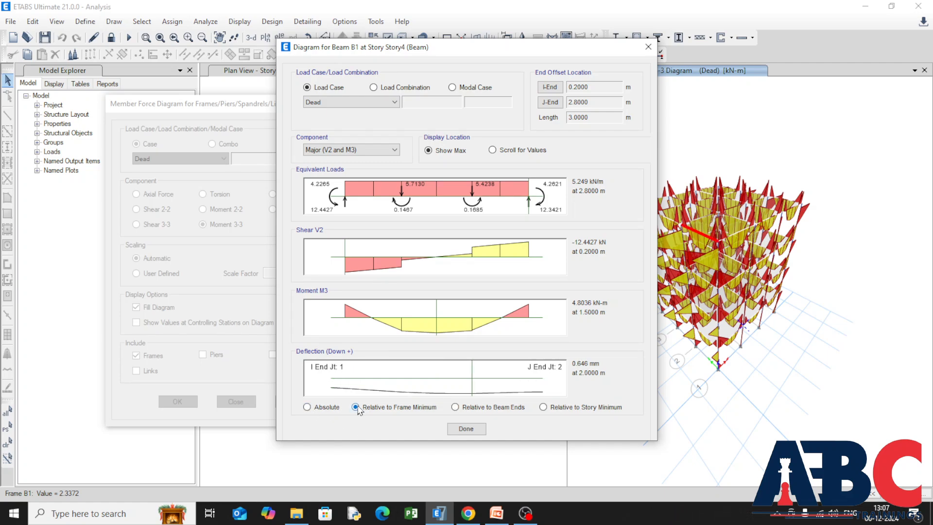
{"action": "left_click", "coordinate": [454, 408]}
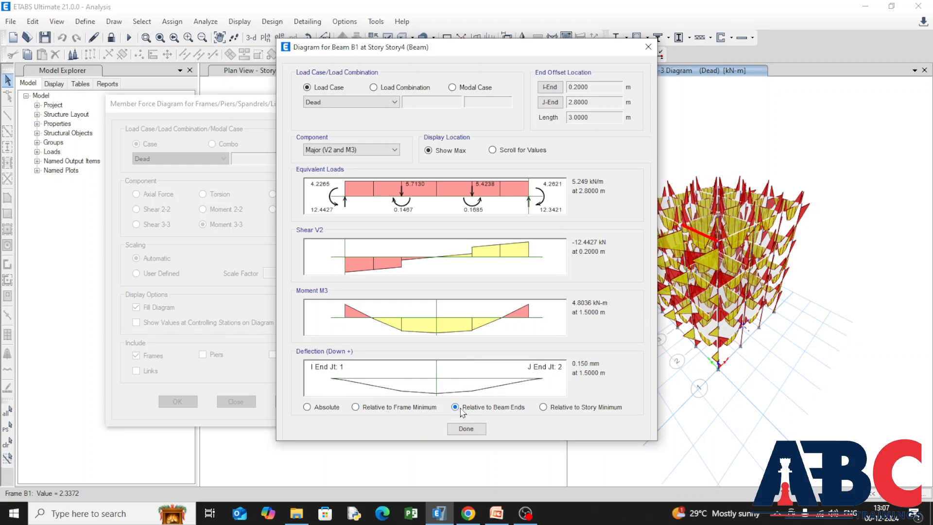
{"action": "left_click", "coordinate": [544, 408]}
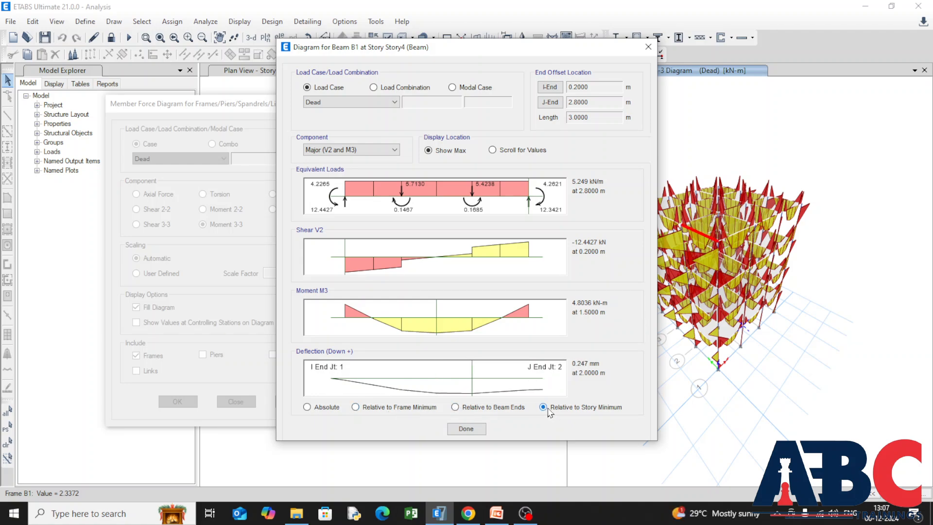
{"action": "left_click", "coordinate": [456, 408]}
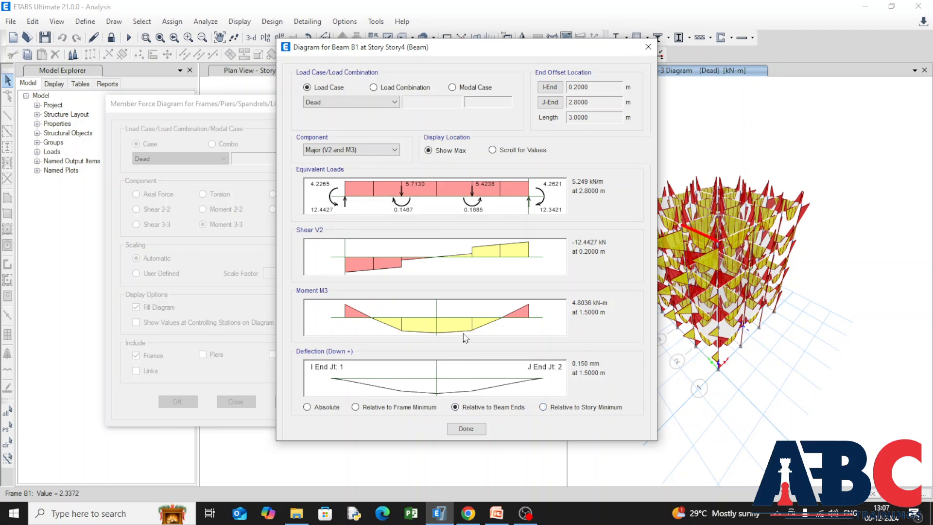
View the beam's diagrams for the WL X load case, switch back to Dead, and close the beam details.
{"action": "left_click", "coordinate": [395, 103]}
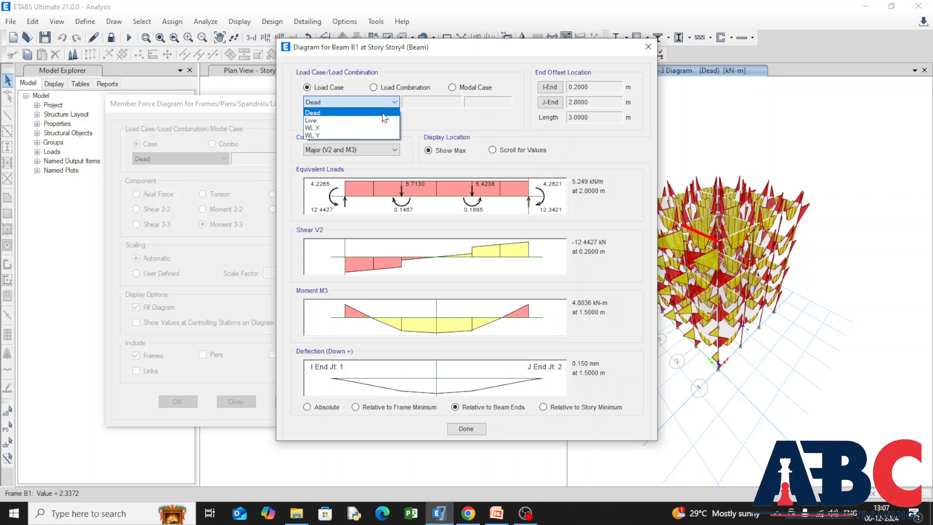
{"action": "left_click", "coordinate": [384, 128]}
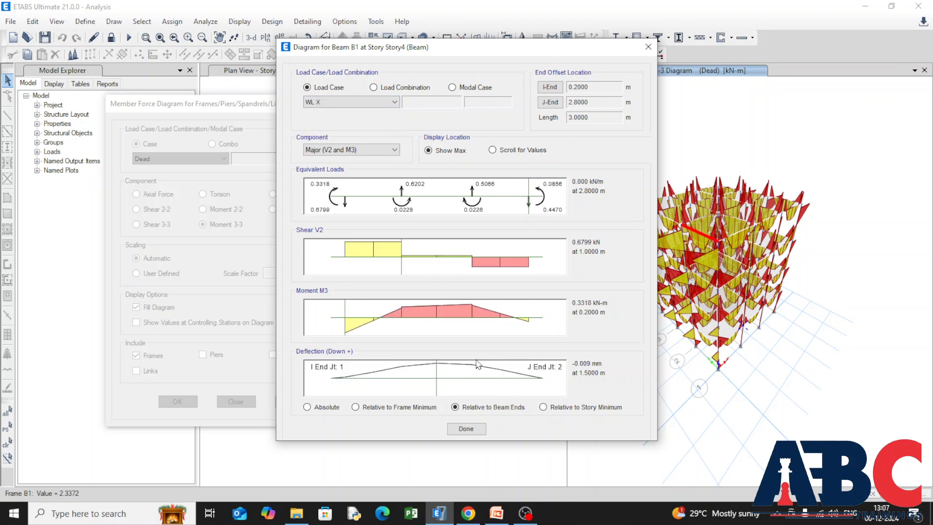
{"action": "left_click", "coordinate": [394, 102]}
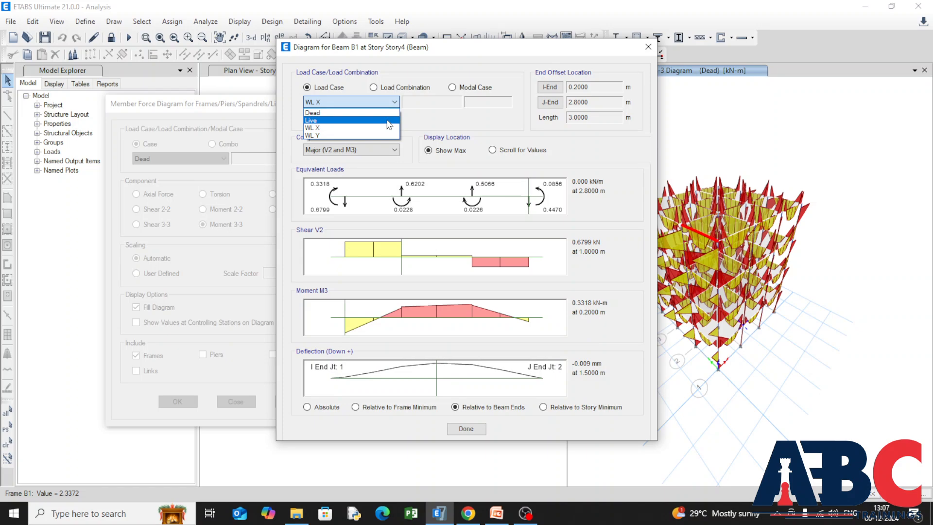
{"action": "left_click", "coordinate": [390, 114]}
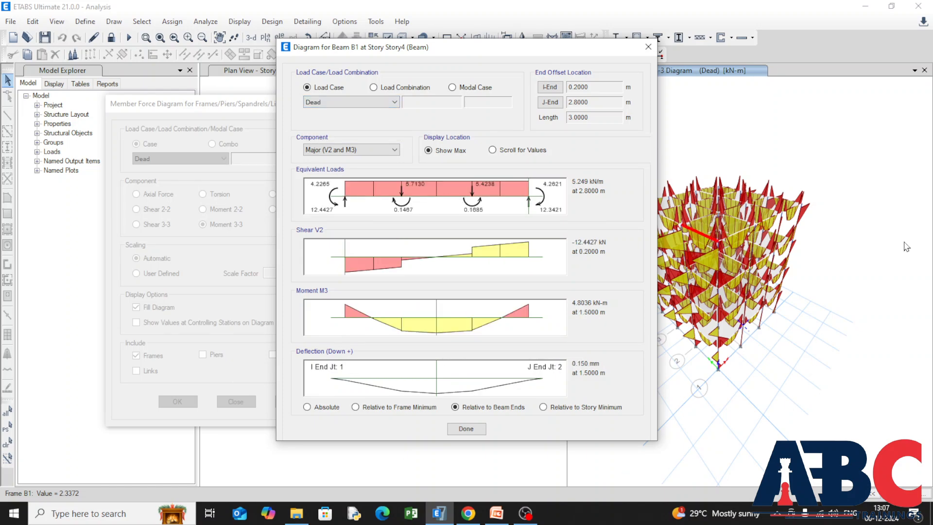
{"action": "left_click", "coordinate": [466, 429]}
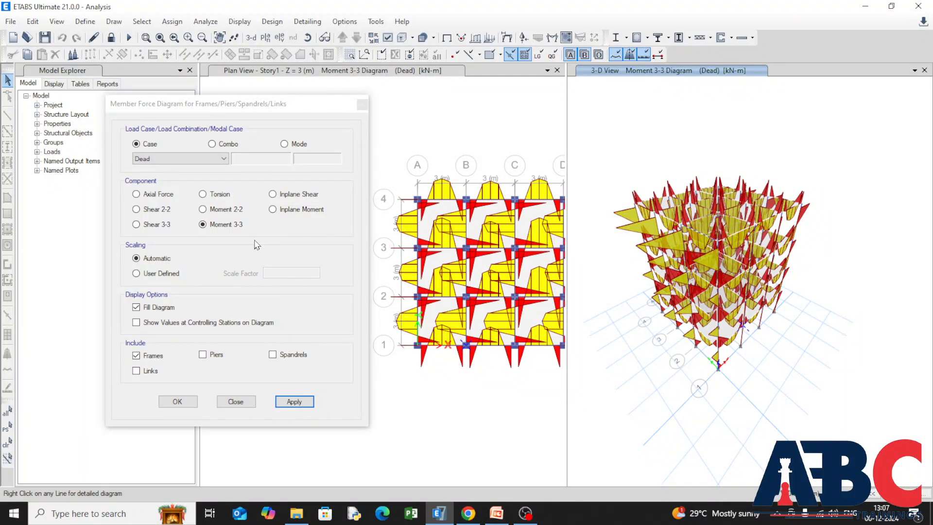
Change the 3-D view's member force diagram to Axial Force for the Dead case.
{"action": "left_click", "coordinate": [132, 195]}
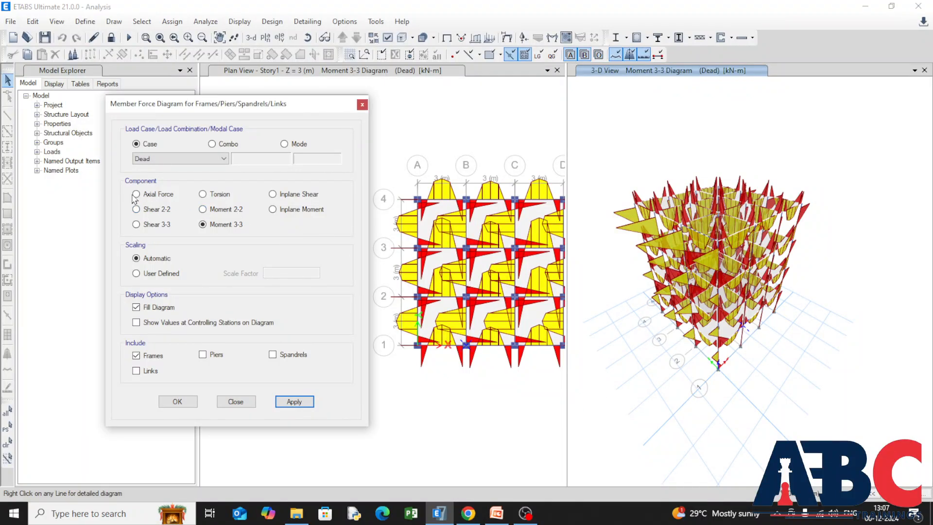
{"action": "left_click", "coordinate": [136, 194]}
{"action": "left_click", "coordinate": [309, 402]}
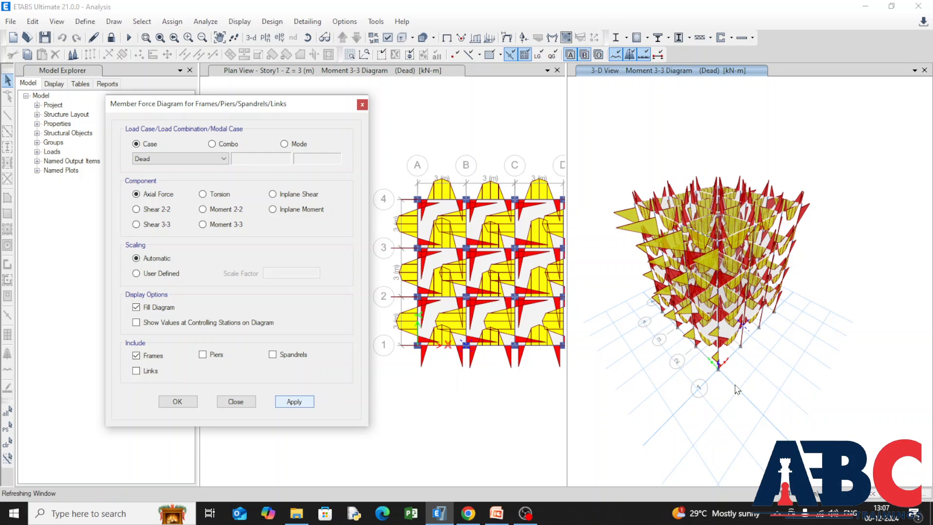
Inspect the dead-load axial diagrams of Story1 corner column C1, then show its Major (V2 and M3) component.
{"action": "right_click", "coordinate": [719, 363]}
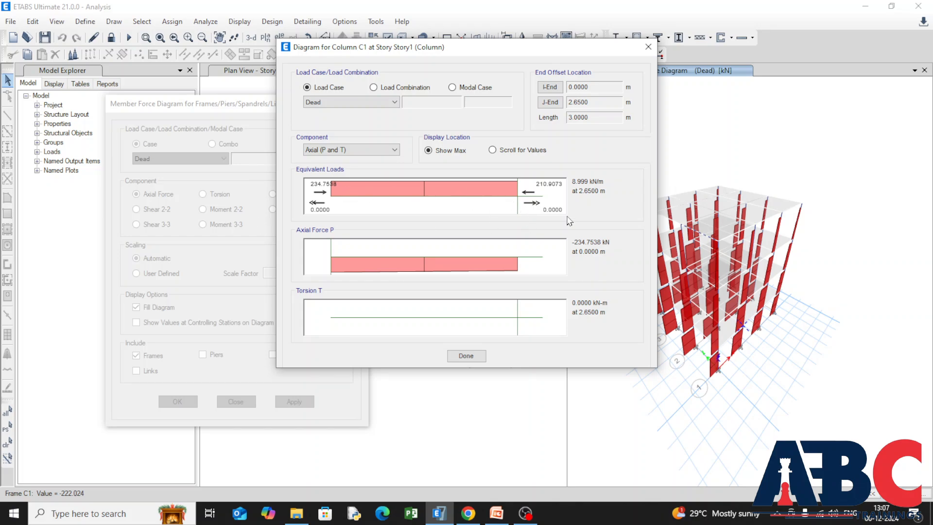
{"action": "left_click", "coordinate": [389, 154]}
{"action": "left_click", "coordinate": [388, 154]}
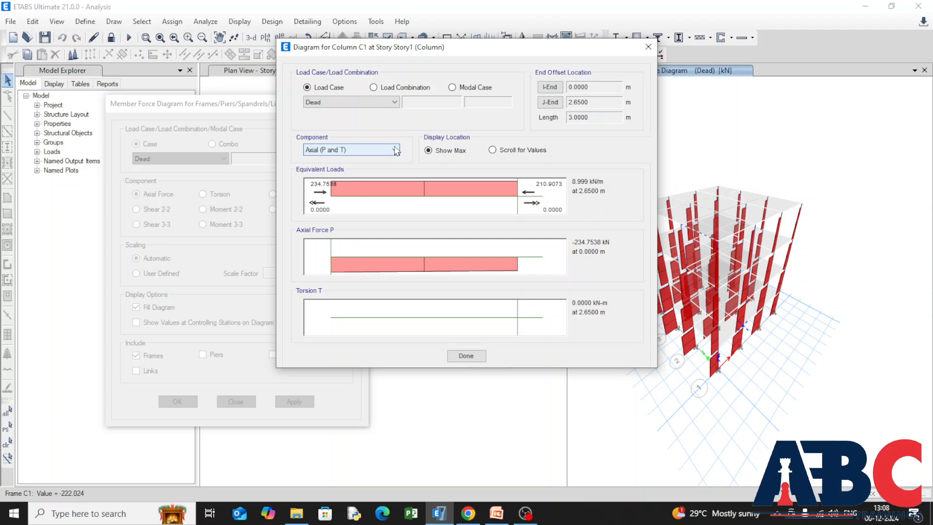
{"action": "left_click", "coordinate": [387, 155]}
{"action": "left_click", "coordinate": [385, 161]}
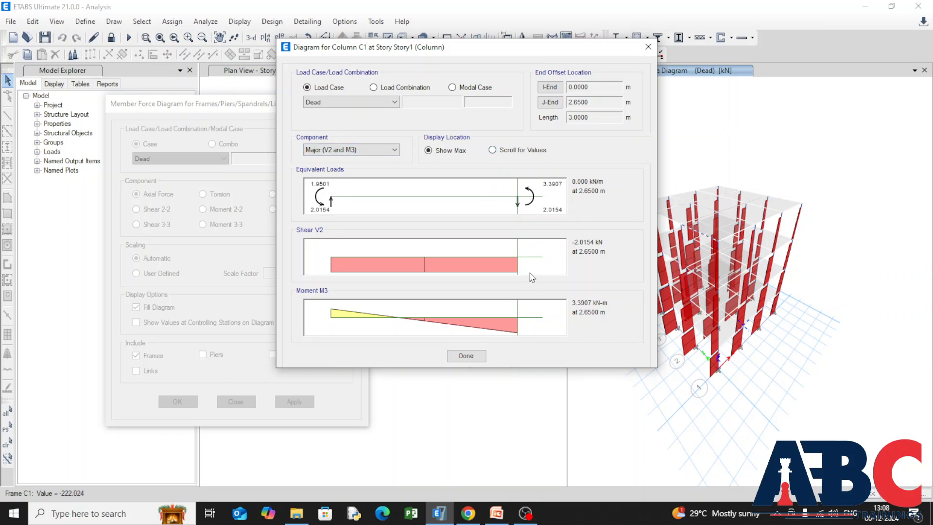
Switch the column diagrams to Scroll for Values, select the Live load case, and close the column details.
{"action": "left_click", "coordinate": [492, 150]}
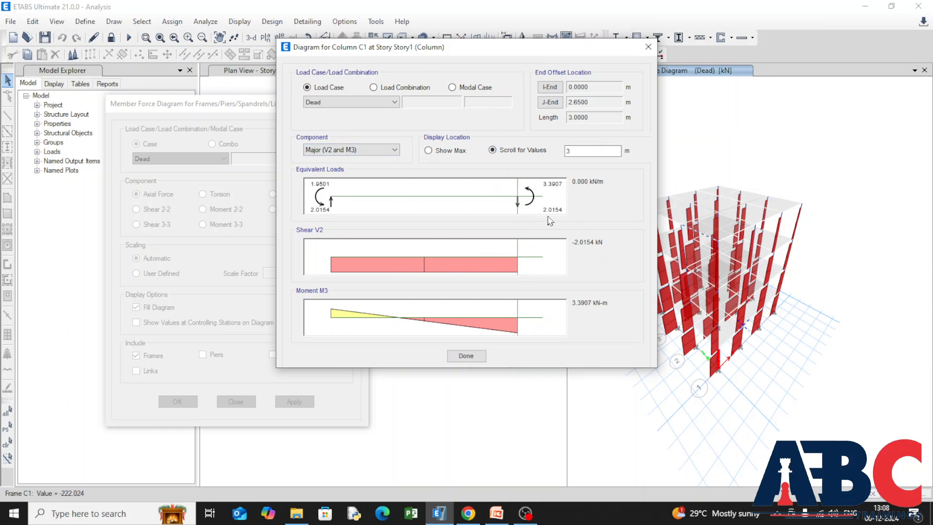
{"action": "left_click", "coordinate": [394, 102]}
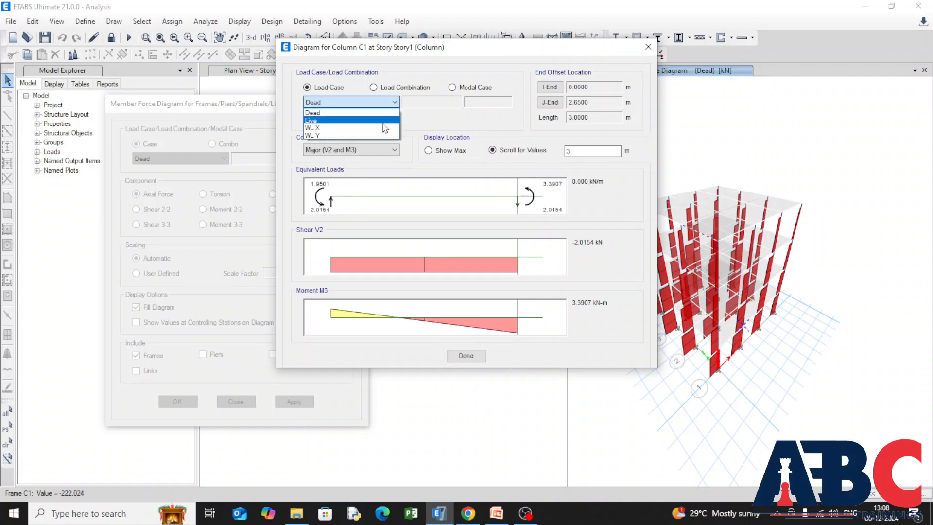
{"action": "left_click", "coordinate": [384, 121]}
{"action": "left_click", "coordinate": [466, 355]}
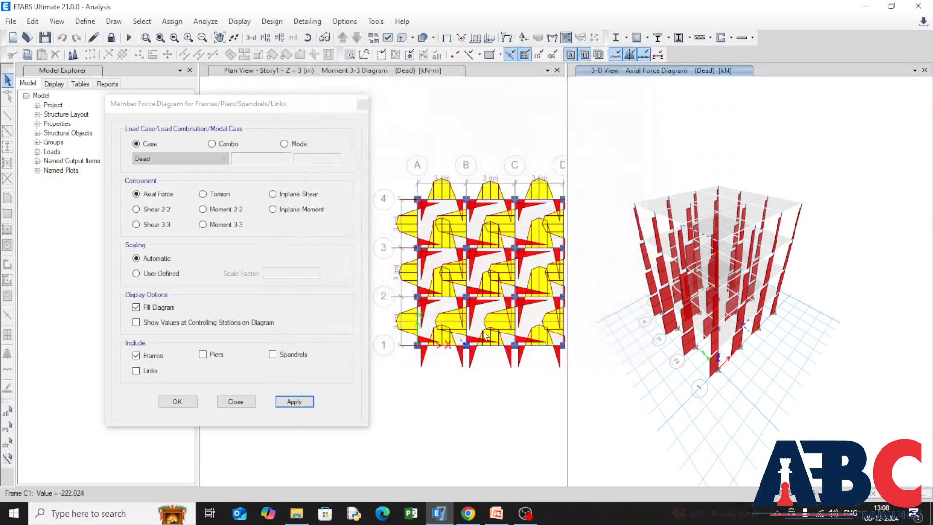
Display the Live-case axial force diagram in the 3-D view and check the detailed axial diagrams of Story1 column C1.
{"action": "left_click", "coordinate": [222, 159]}
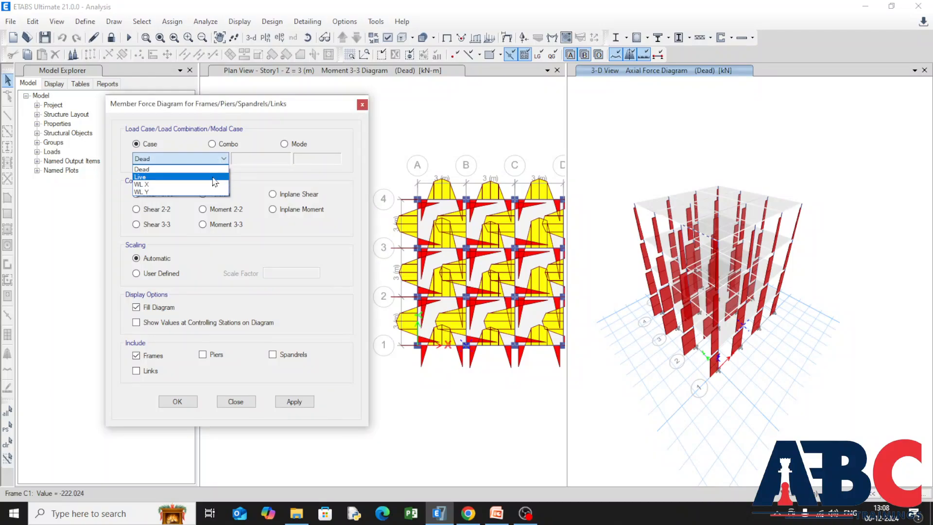
{"action": "left_click", "coordinate": [214, 178]}
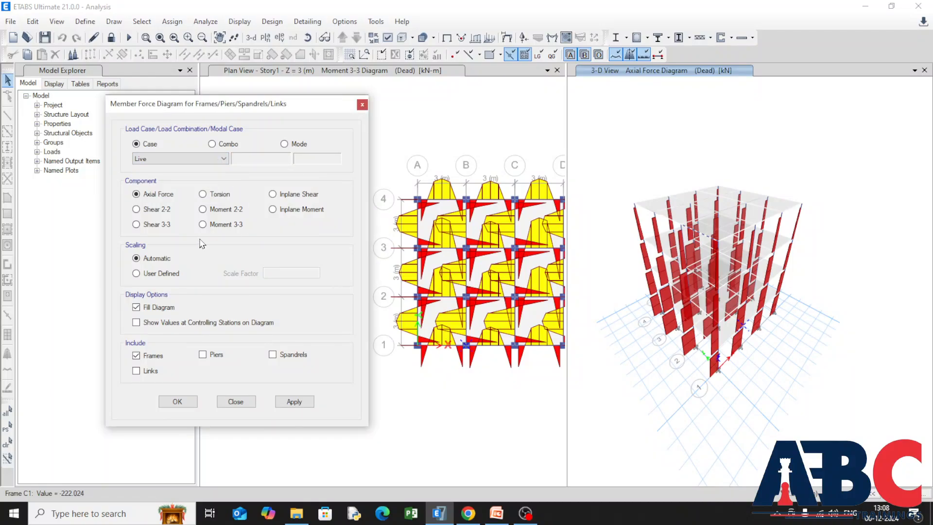
{"action": "left_click", "coordinate": [303, 403]}
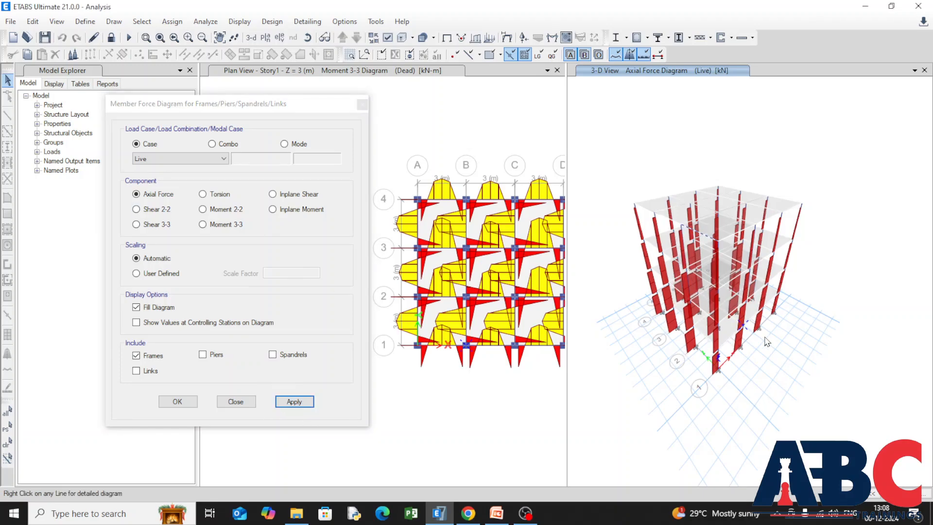
{"action": "right_click", "coordinate": [718, 363]}
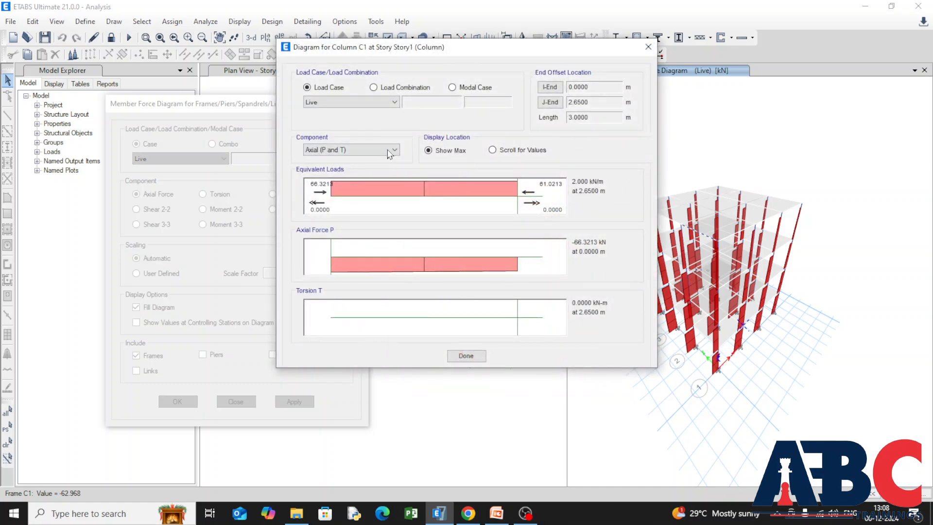
{"action": "left_click", "coordinate": [465, 354]}
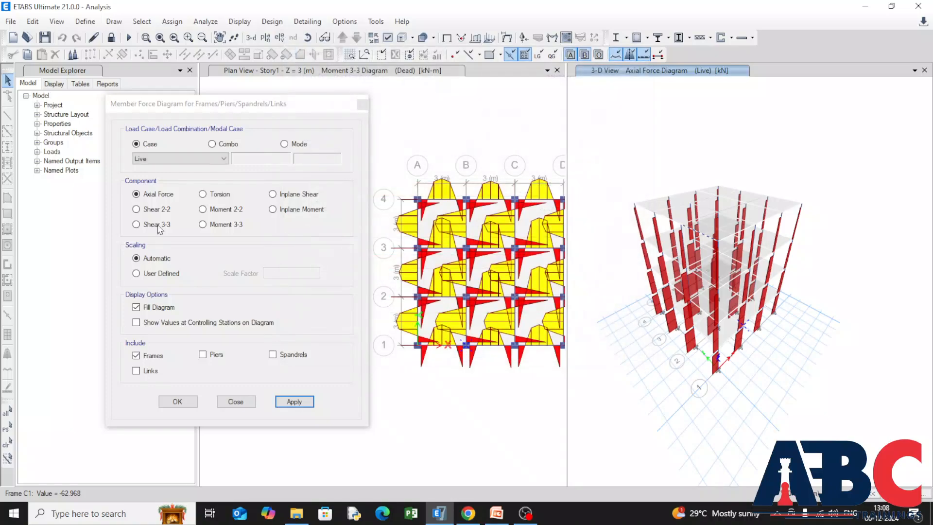
Display the Live-case Shear 2-2 diagram in the 3-D view and check the detailed diagrams of Story3 column C12.
{"action": "left_click", "coordinate": [203, 195]}
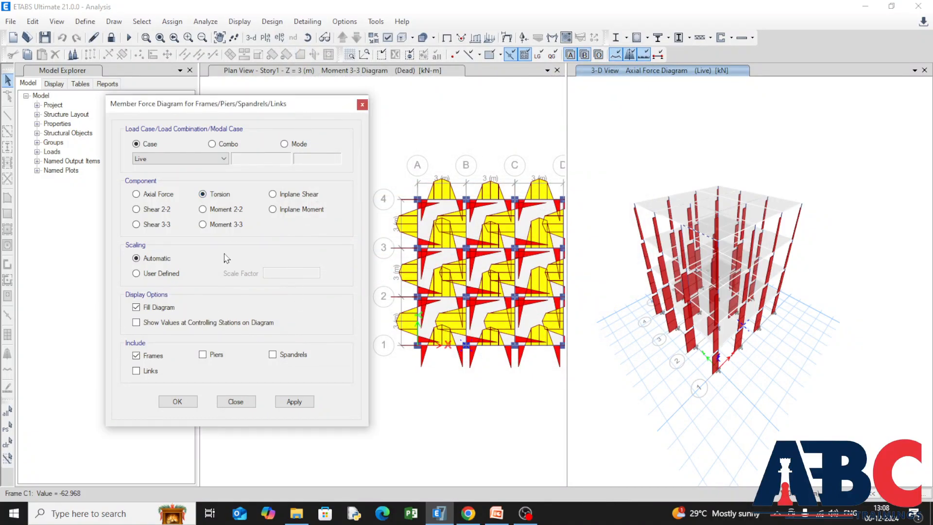
{"action": "left_click", "coordinate": [136, 209]}
{"action": "left_click", "coordinate": [305, 401]}
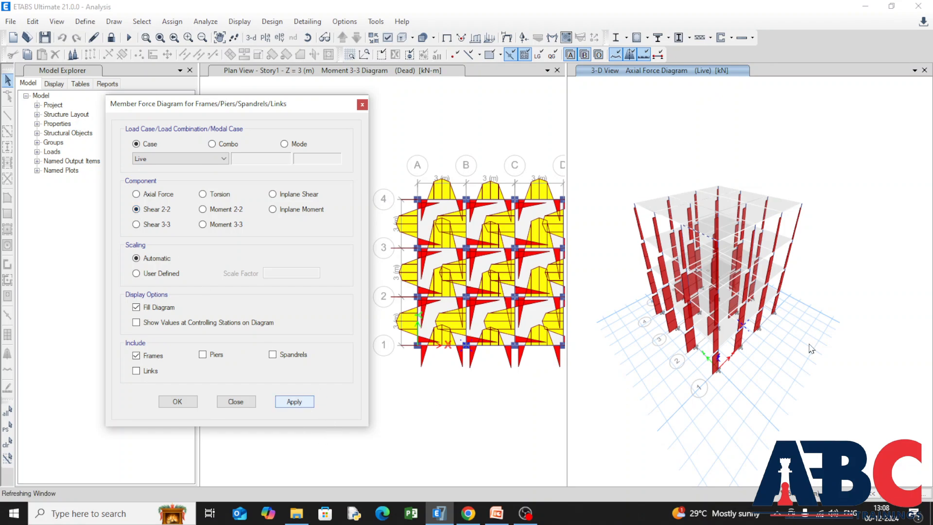
{"action": "right_click", "coordinate": [698, 232]}
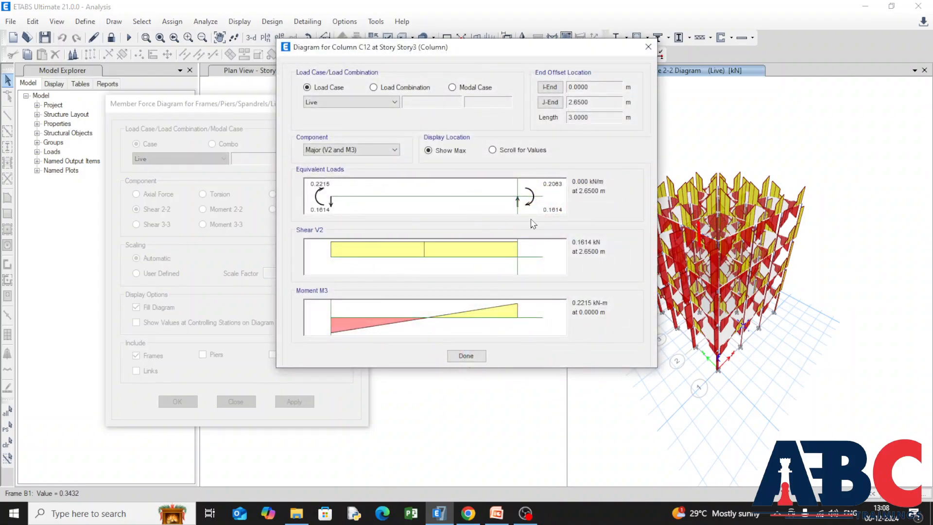
{"action": "left_click", "coordinate": [466, 356]}
{"action": "left_click", "coordinate": [168, 404]}
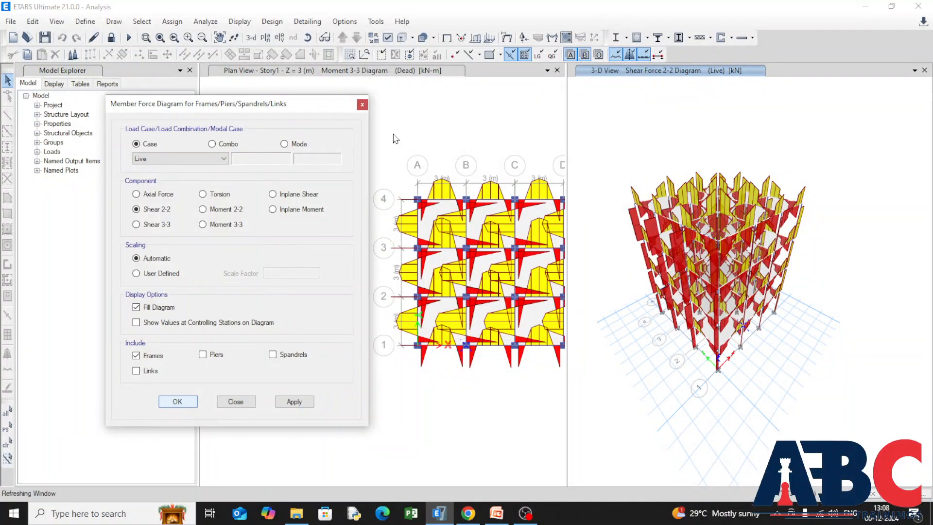
Open the shell stresses/forces display settings for the 3-D view and place the dialog clear of the model.
{"action": "left_click", "coordinate": [240, 21]}
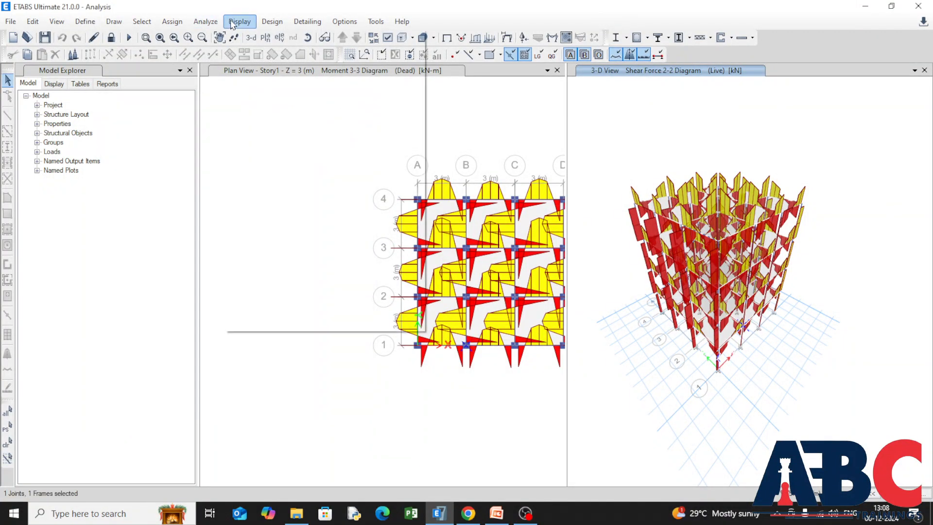
{"action": "mouse_move", "coordinate": [340, 90]}
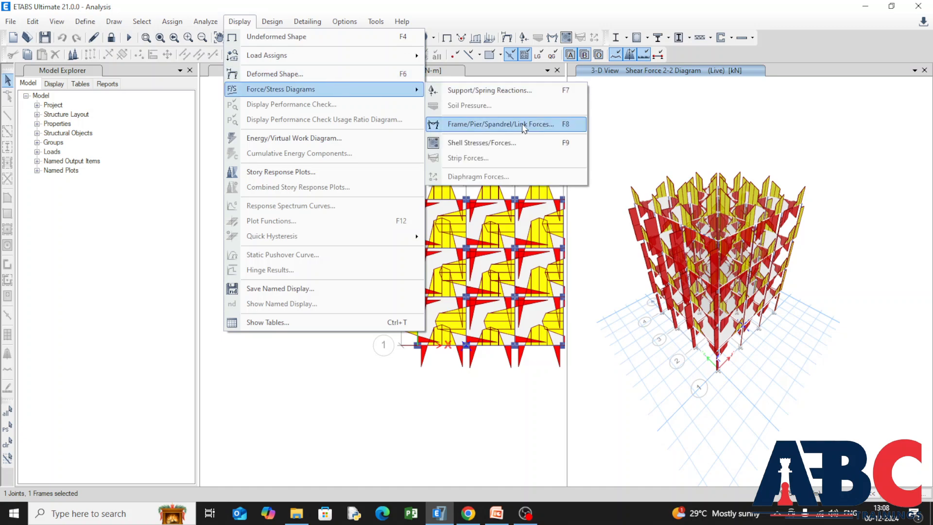
{"action": "left_click", "coordinate": [529, 147]}
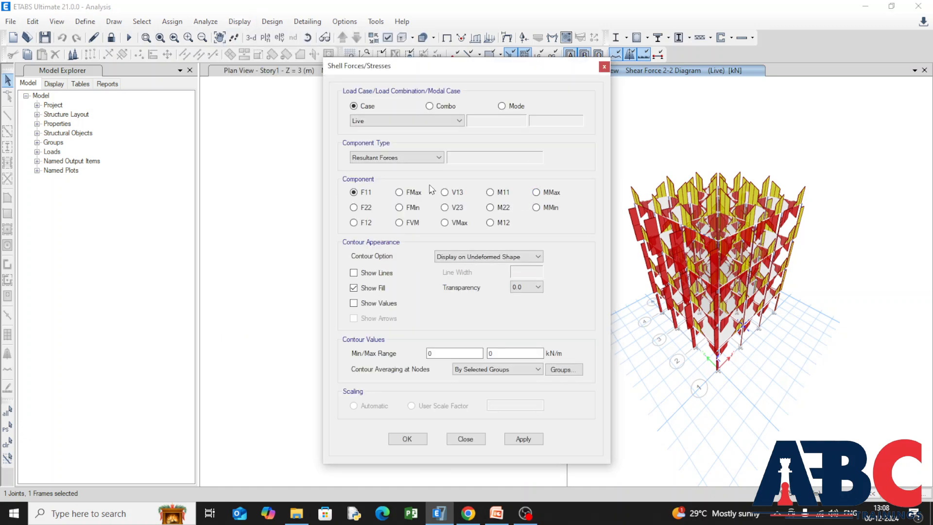
{"action": "left_click_drag", "start_coordinate": [478, 73], "coordinate": [303, 65]}
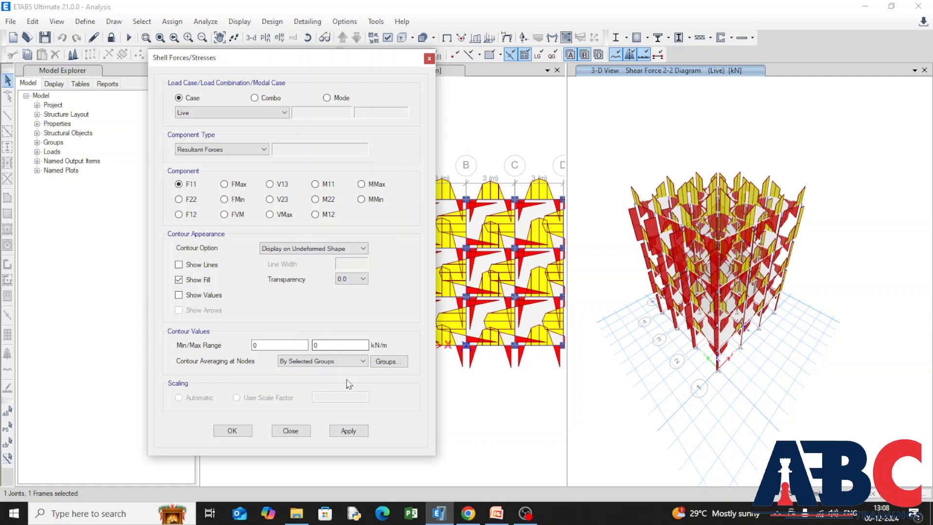
Display the Live-case F11 resultant force contours on the deformed shape with automatic scaling and inspect the slabs.
{"action": "left_click", "coordinate": [356, 250]}
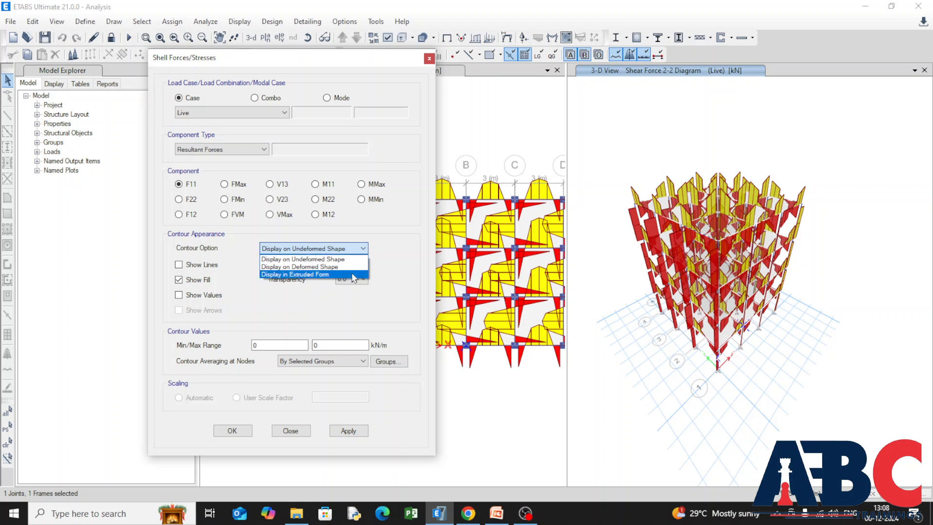
{"action": "left_click", "coordinate": [362, 258]}
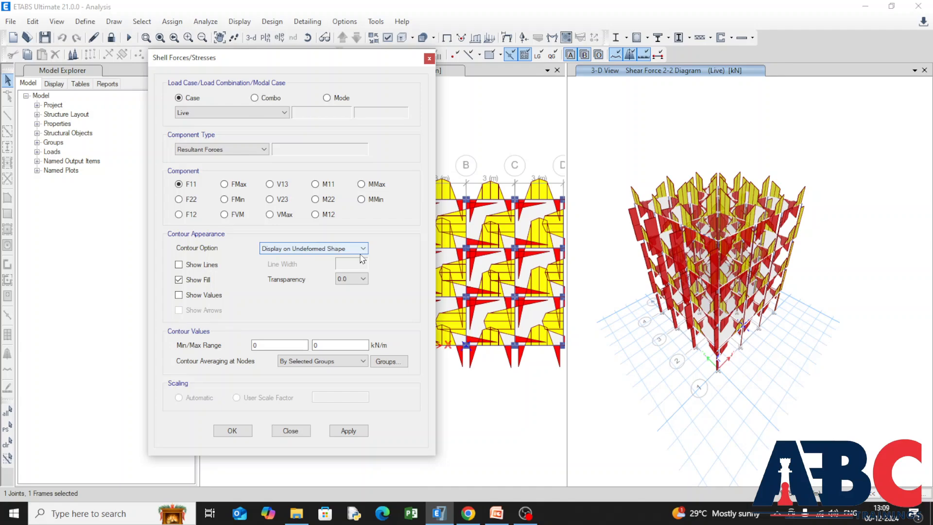
{"action": "left_click", "coordinate": [363, 249]}
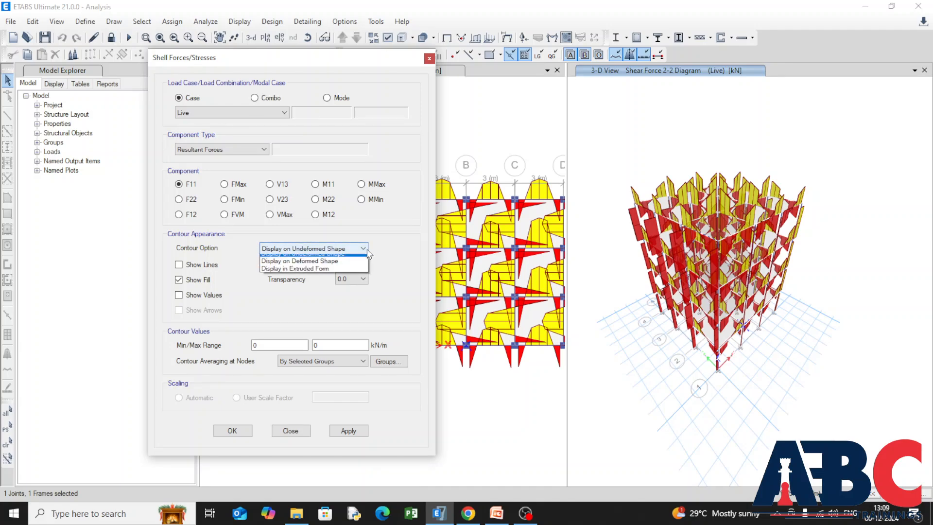
{"action": "left_click", "coordinate": [311, 266]}
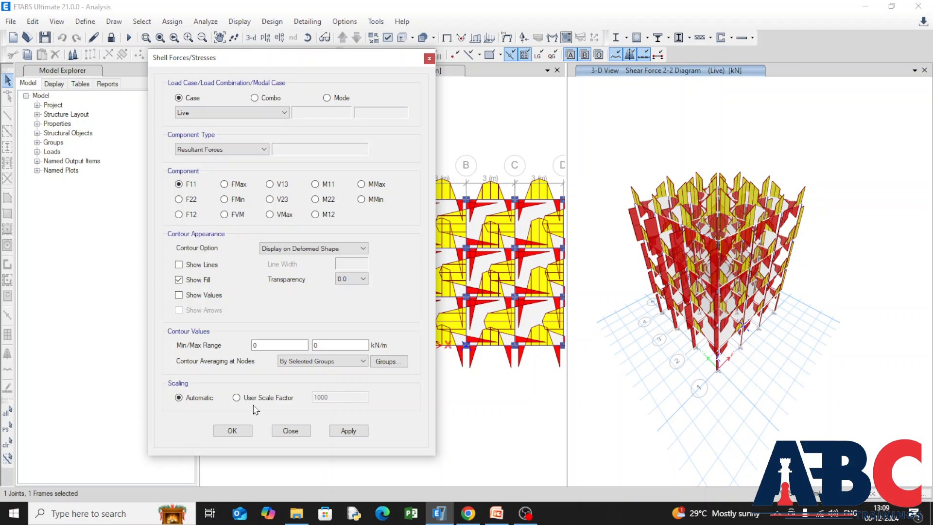
{"action": "left_click", "coordinate": [236, 398]}
{"action": "left_click", "coordinate": [180, 401]}
{"action": "left_click", "coordinate": [357, 434]}
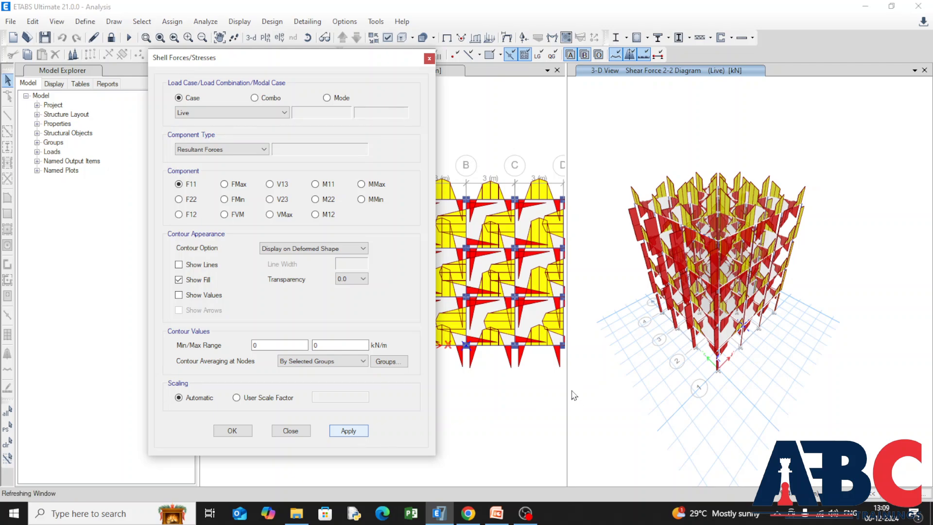
{"action": "scroll", "coordinate": [710, 228], "scroll_direction": "up", "scroll_amount": 5}
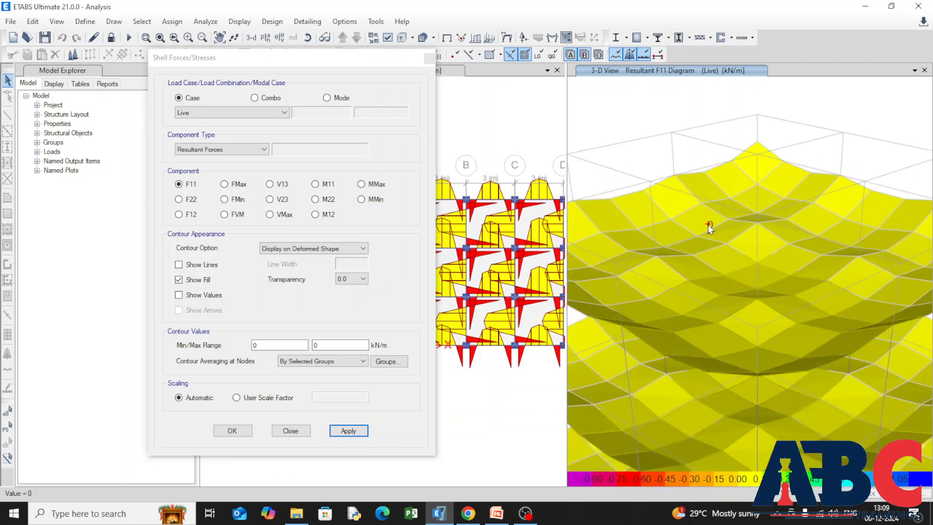
{"action": "scroll", "coordinate": [710, 227], "scroll_direction": "down", "scroll_amount": 5}
Return the slab contours to the undeformed shape and switch the displayed resultant force to FMax.
{"action": "left_click", "coordinate": [357, 249]}
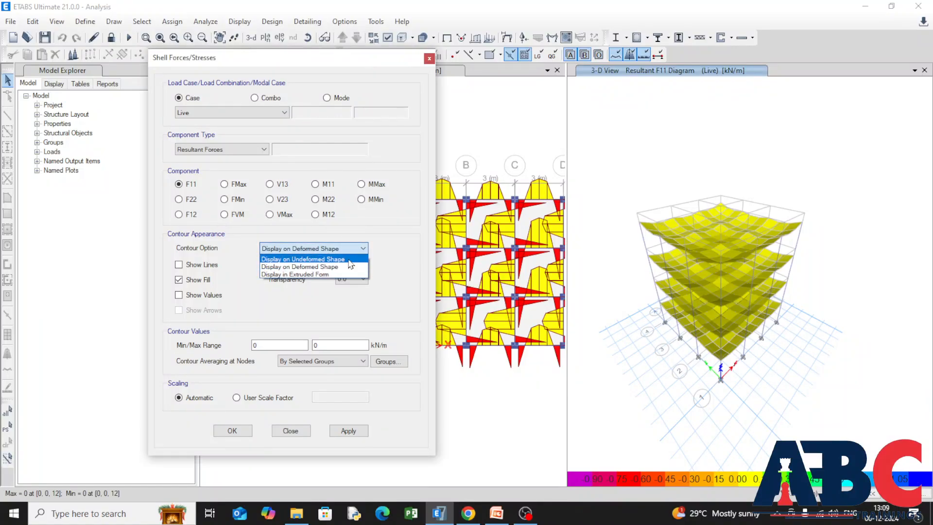
{"action": "left_click", "coordinate": [350, 259]}
{"action": "left_click", "coordinate": [348, 430]}
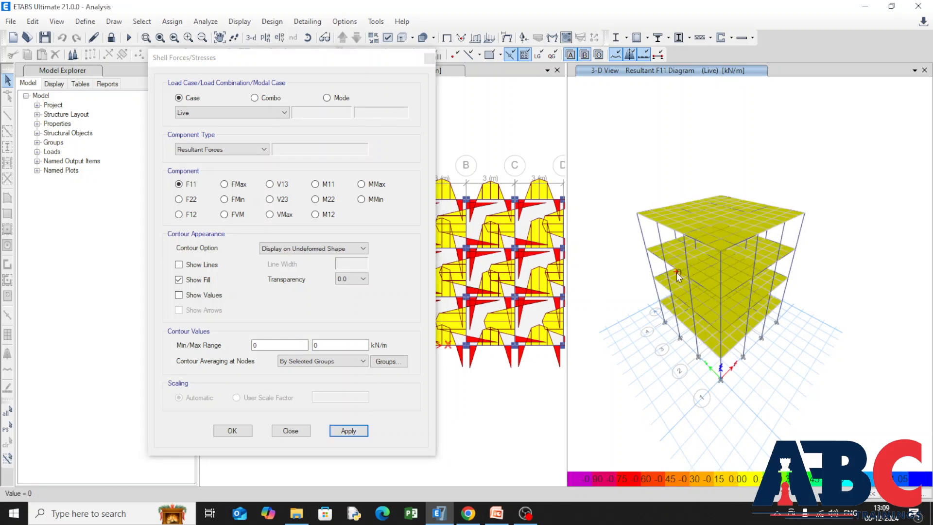
{"action": "left_click", "coordinate": [224, 185]}
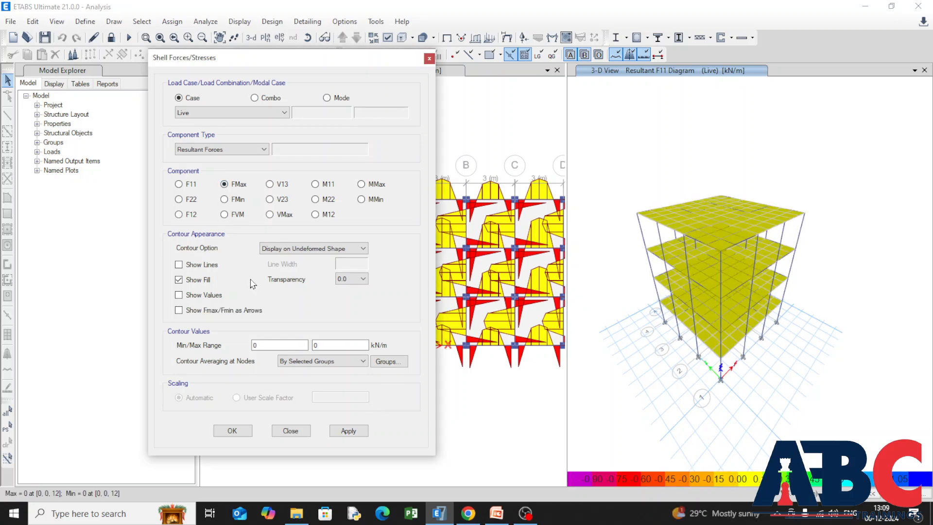
{"action": "left_click", "coordinate": [356, 432]}
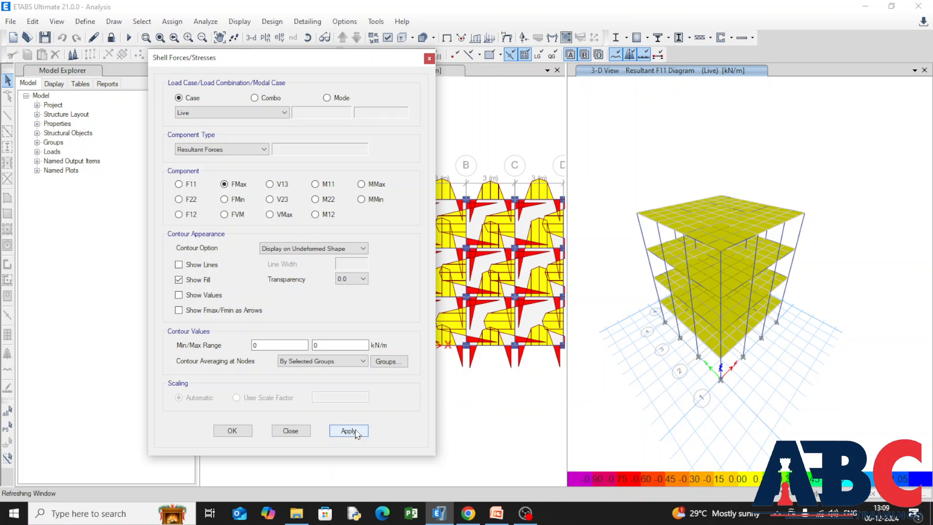
Display the Live-case VMax resultant contours on the slabs with contour lines and values turned on.
{"action": "left_click", "coordinate": [275, 216]}
{"action": "left_click", "coordinate": [362, 432]}
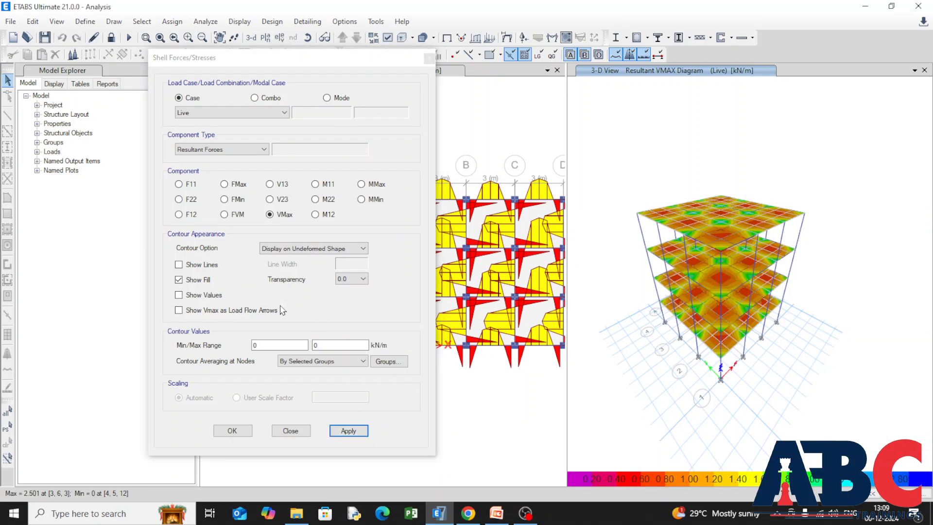
{"action": "left_click", "coordinate": [179, 296]}
{"action": "left_click", "coordinate": [179, 265]}
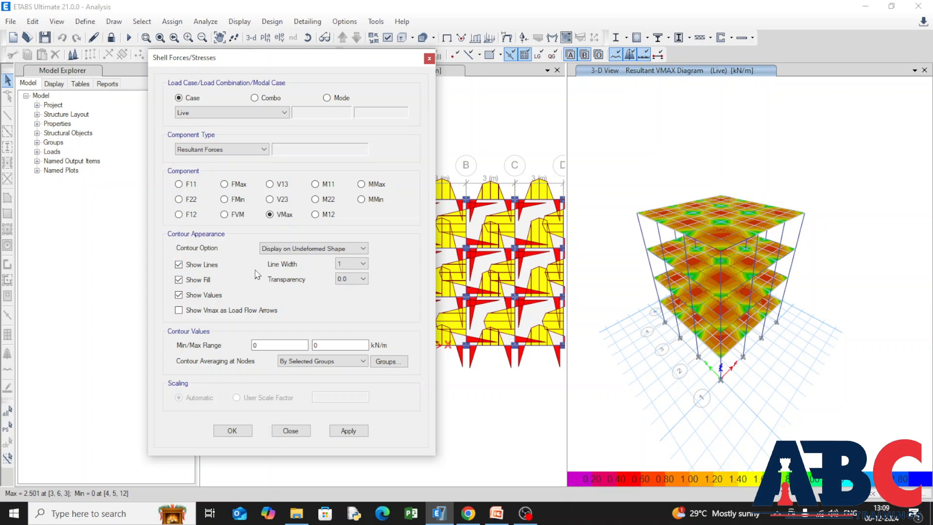
{"action": "left_click", "coordinate": [348, 431]}
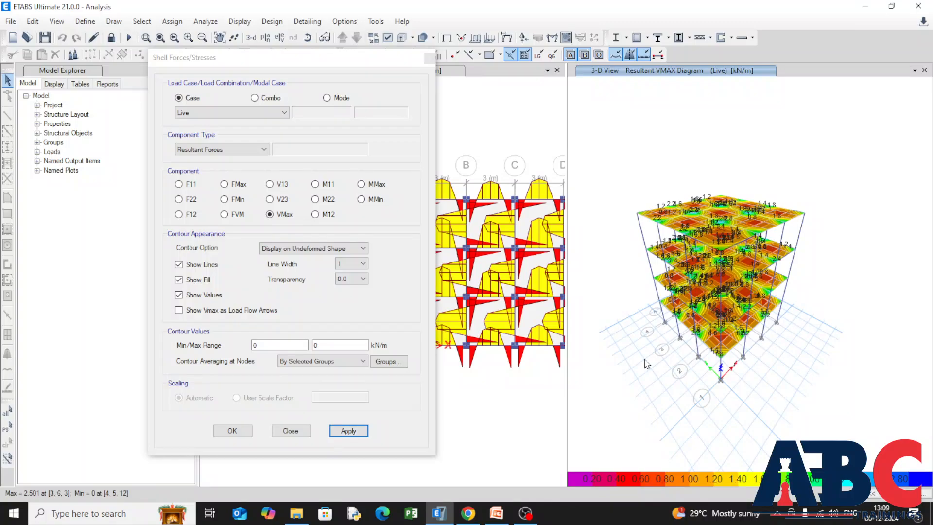
Examine the VMax contour values across the slab panels and around the column locations in the 3-D view.
{"action": "scroll", "coordinate": [710, 200], "scroll_direction": "up", "scroll_amount": 5}
{"action": "scroll", "coordinate": [789, 326], "scroll_direction": "up", "scroll_amount": 4}
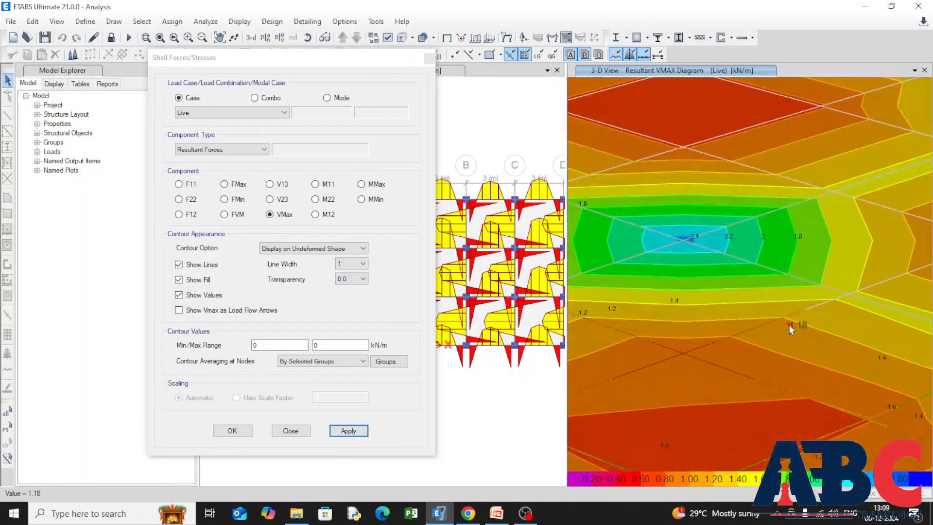
{"action": "mouse_move", "coordinate": [760, 241]}
{"action": "scroll", "coordinate": [758, 237], "scroll_direction": "down", "scroll_amount": 3}
{"action": "scroll", "coordinate": [697, 230], "scroll_direction": "up", "scroll_amount": 3}
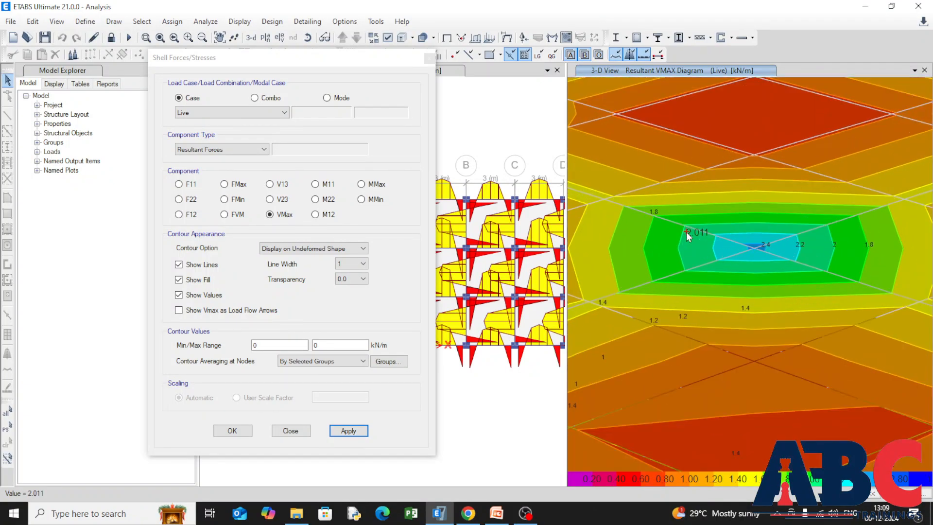
{"action": "right_click", "coordinate": [760, 251]}
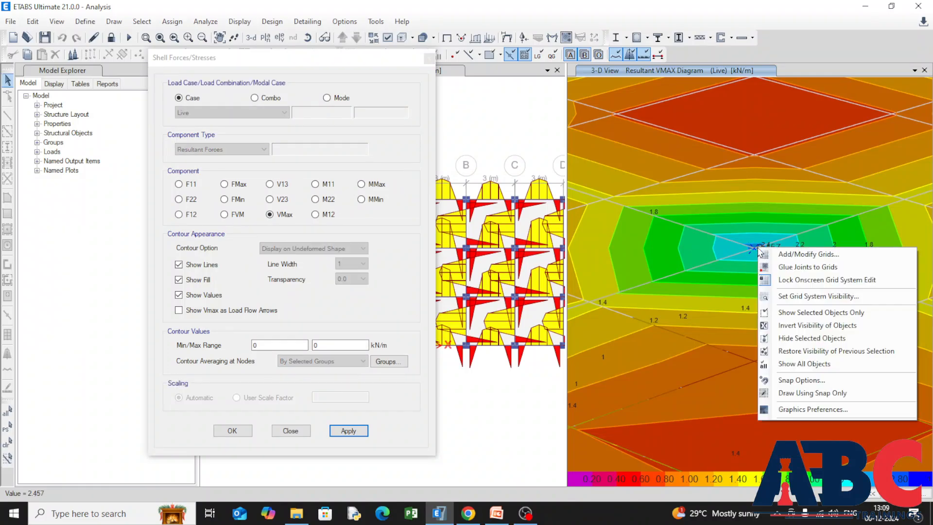
{"action": "scroll", "coordinate": [735, 245], "scroll_direction": "down", "scroll_amount": 5}
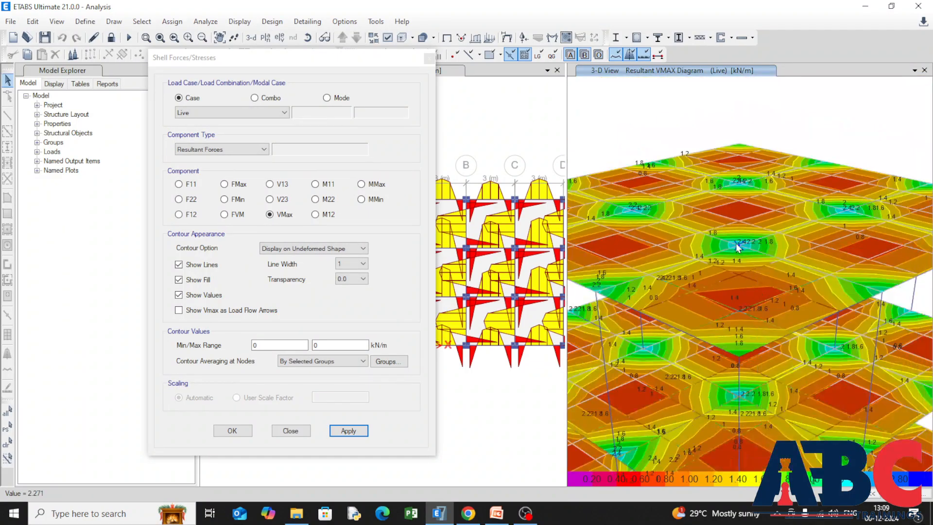
{"action": "right_click", "coordinate": [698, 238]}
{"action": "left_click", "coordinate": [688, 296]}
{"action": "scroll", "coordinate": [687, 297], "scroll_direction": "down", "scroll_amount": 5}
Show VMax as load flow arrows on the slabs and inspect the arrow values in the 3-D view.
{"action": "left_click", "coordinate": [178, 310]}
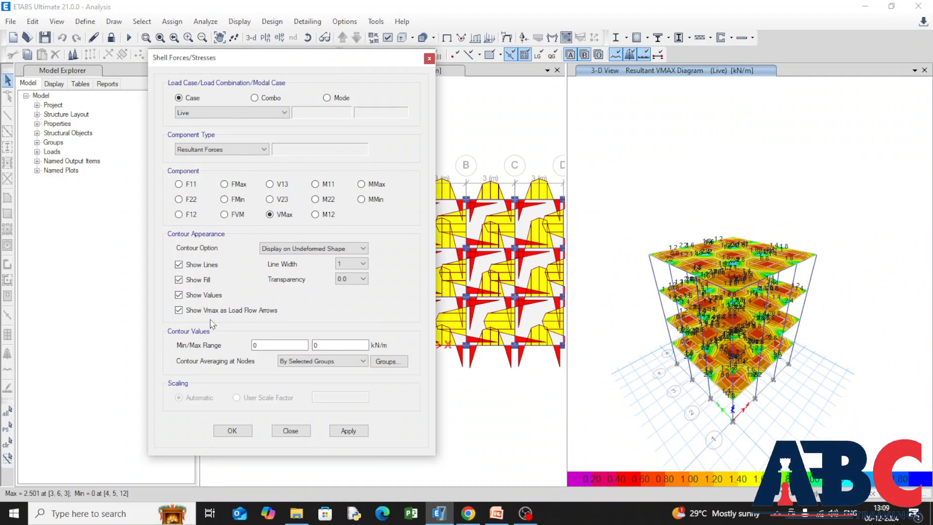
{"action": "left_click", "coordinate": [366, 426]}
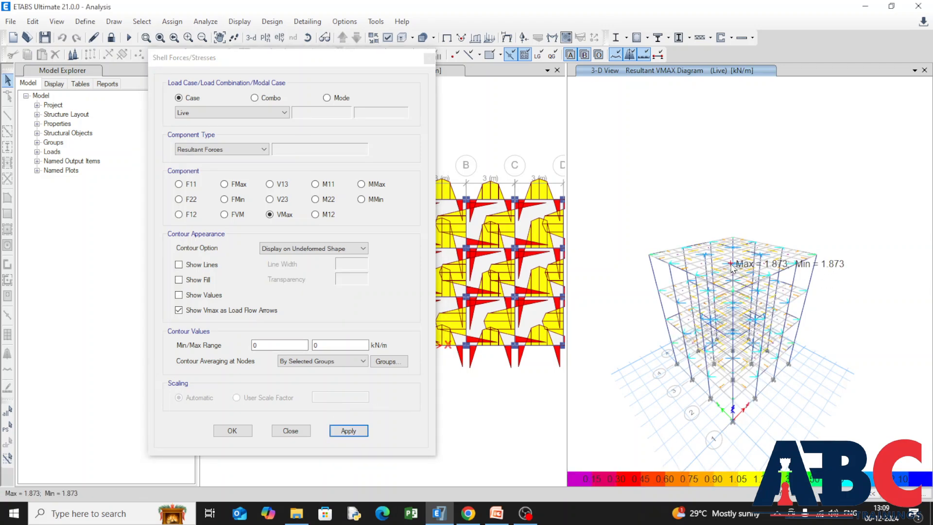
{"action": "scroll", "coordinate": [729, 297], "scroll_direction": "up", "scroll_amount": 5}
{"action": "scroll", "coordinate": [690, 321], "scroll_direction": "down", "scroll_amount": 3}
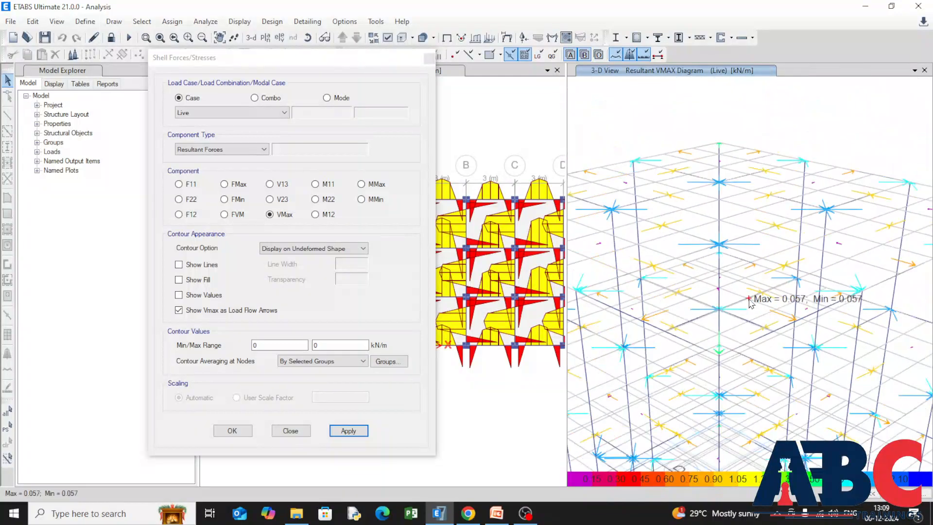
{"action": "scroll", "coordinate": [719, 249], "scroll_direction": "up", "scroll_amount": 4}
{"action": "scroll", "coordinate": [757, 247], "scroll_direction": "down", "scroll_amount": 3}
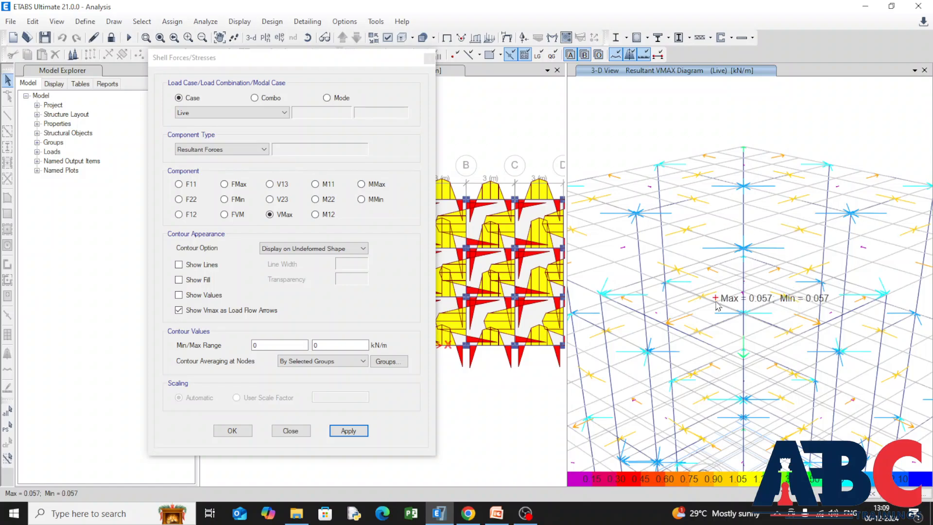
Try to show contour lines, fill and values together with the VMax load flow arrows.
{"action": "left_click", "coordinate": [179, 295]}
{"action": "left_click", "coordinate": [179, 280]}
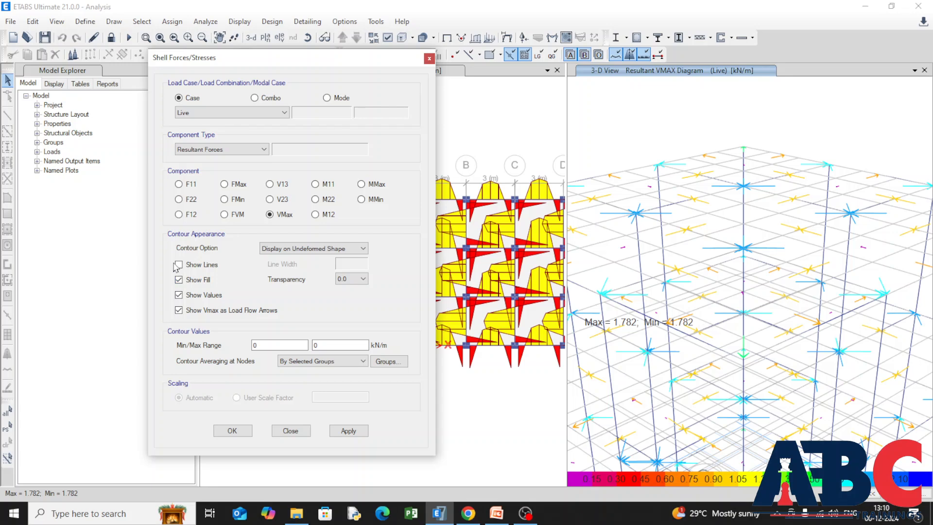
{"action": "left_click", "coordinate": [179, 265]}
{"action": "left_click", "coordinate": [348, 431]}
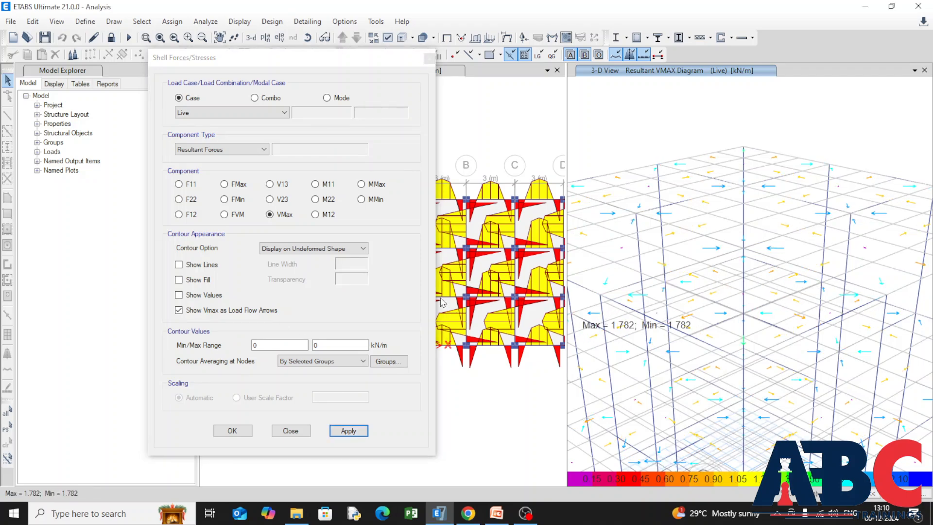
Display the Live-case M12 resultant moment contours on the slabs and inspect them over all stories.
{"action": "left_click", "coordinate": [316, 214]}
{"action": "left_click", "coordinate": [349, 431]}
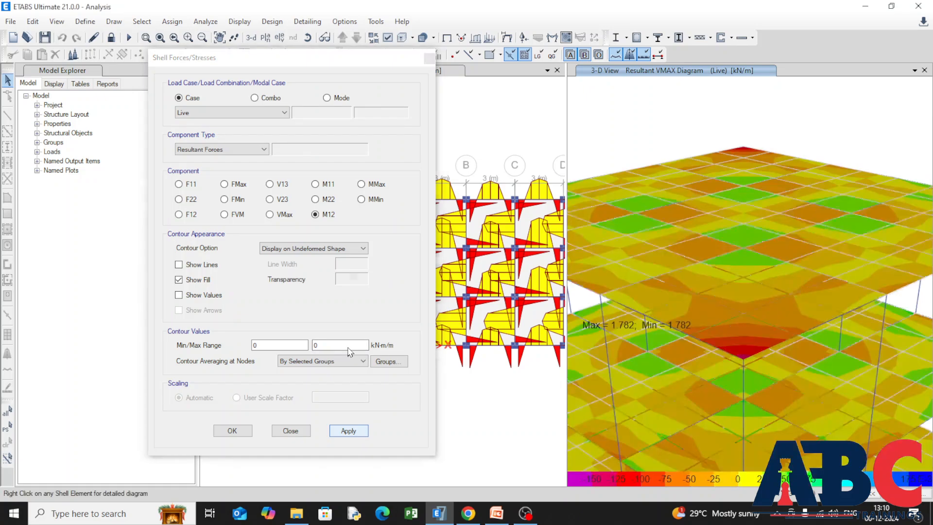
{"action": "scroll", "coordinate": [782, 243], "scroll_direction": "up", "scroll_amount": 3}
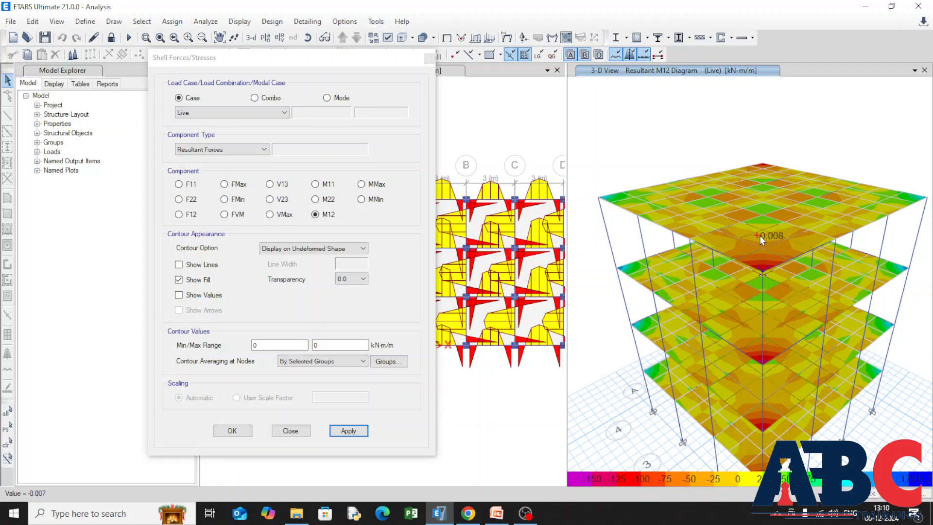
Display the Live-case MMax resultant moments on the slabs as filled contours with values instead of arrows, and inspect them in the 3-D view.
{"action": "left_click", "coordinate": [361, 184]}
{"action": "left_click", "coordinate": [362, 431]}
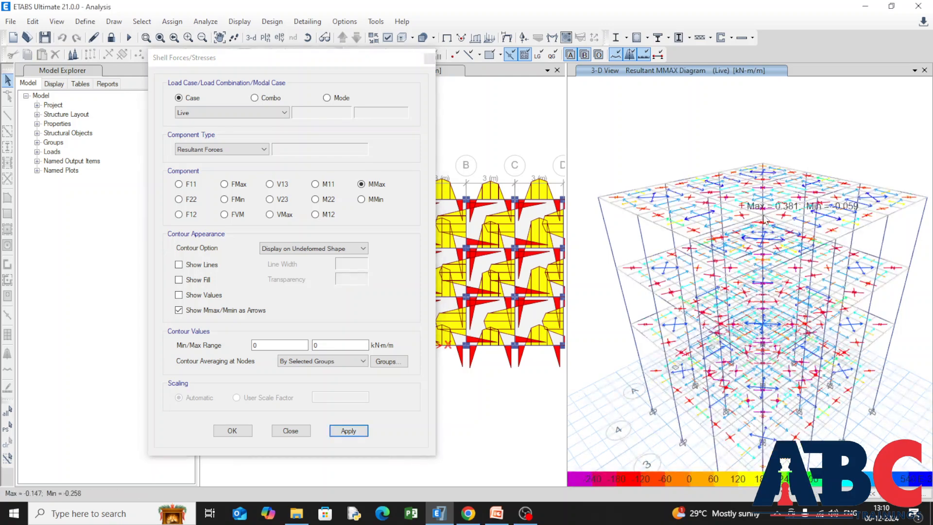
{"action": "left_click", "coordinate": [179, 295]}
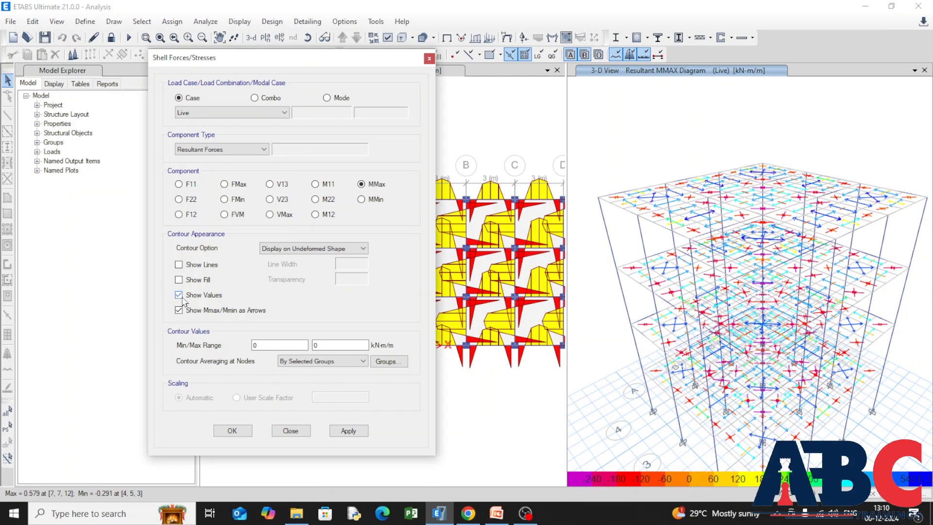
{"action": "left_click", "coordinate": [179, 310]}
{"action": "left_click", "coordinate": [349, 431]}
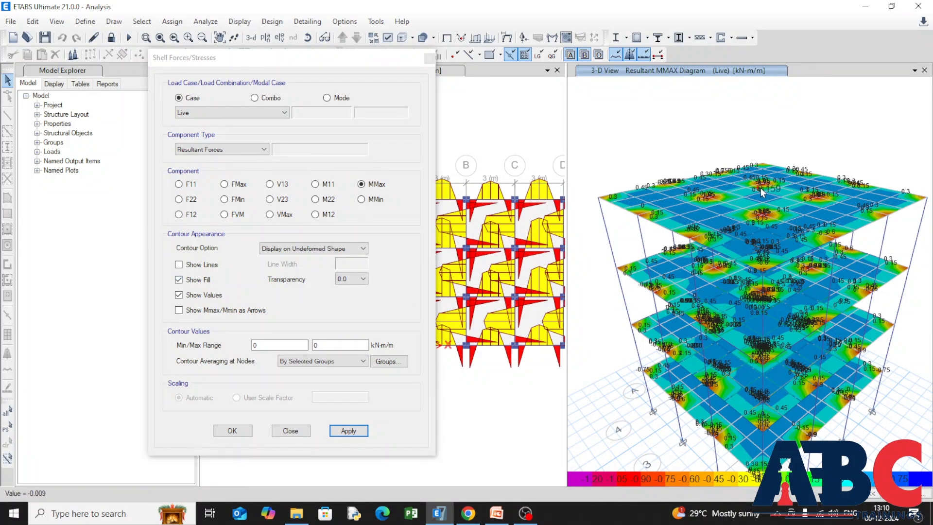
{"action": "scroll", "coordinate": [767, 179], "scroll_direction": "up", "scroll_amount": 5}
{"action": "scroll", "coordinate": [766, 175], "scroll_direction": "down", "scroll_amount": 5}
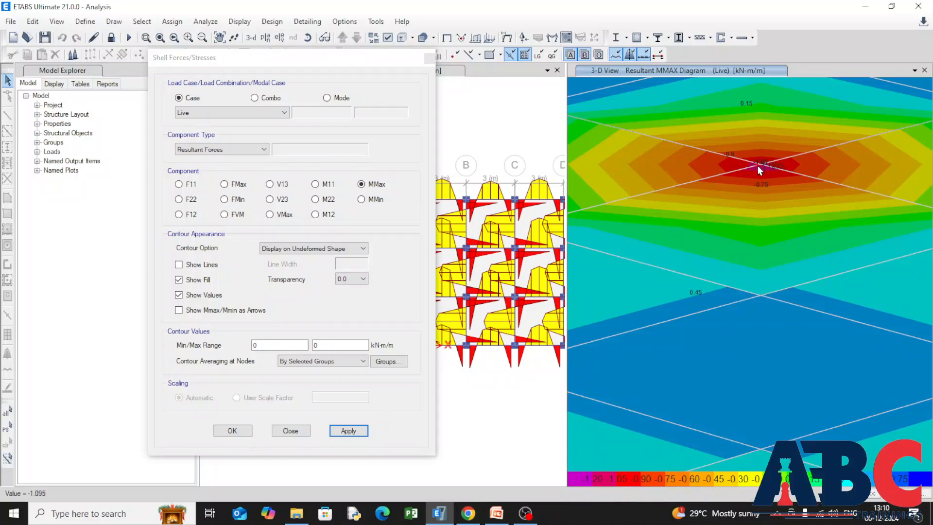
{"action": "scroll", "coordinate": [729, 192], "scroll_direction": "down", "scroll_amount": 2}
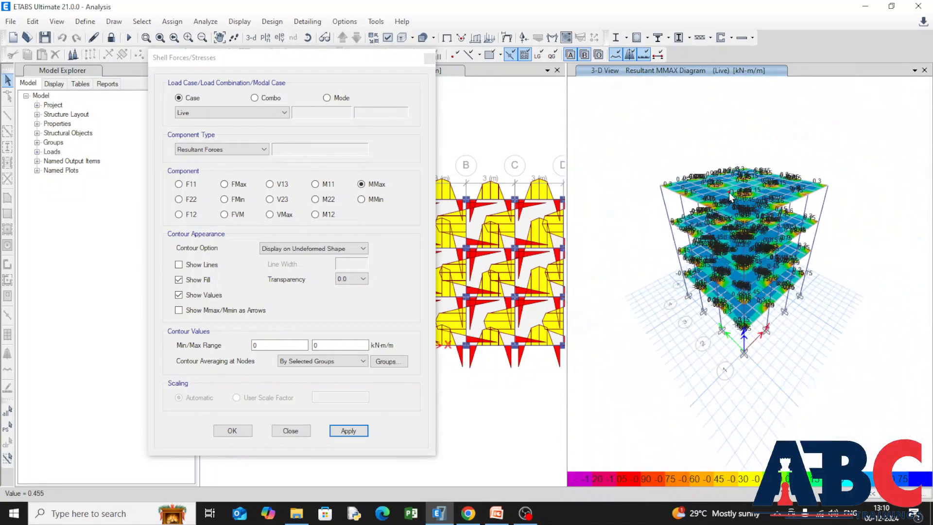
{"action": "scroll", "coordinate": [720, 192], "scroll_direction": "up", "scroll_amount": 2}
Display the MMax slab contours for the WL X load case and for WL Y, and leave the shell forces settings.
{"action": "left_click", "coordinate": [292, 115]}
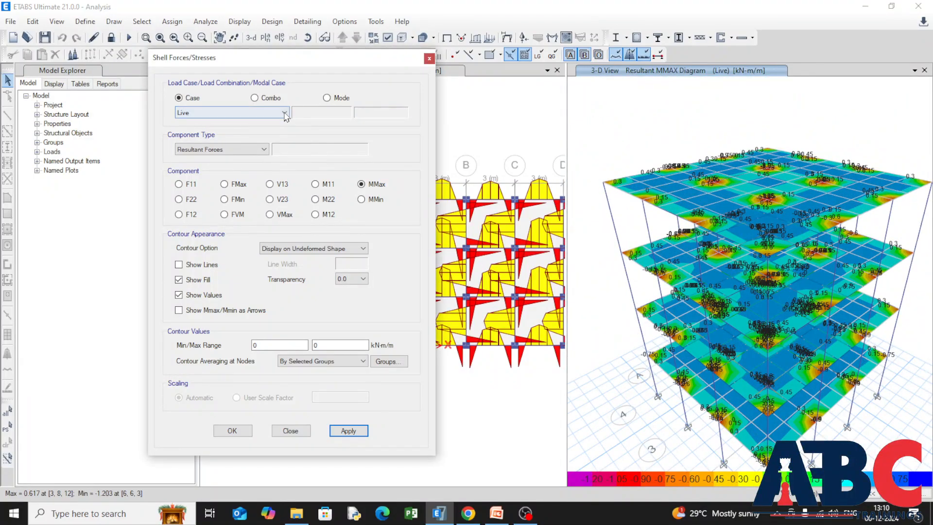
{"action": "left_click", "coordinate": [284, 114]}
{"action": "left_click", "coordinate": [276, 141]}
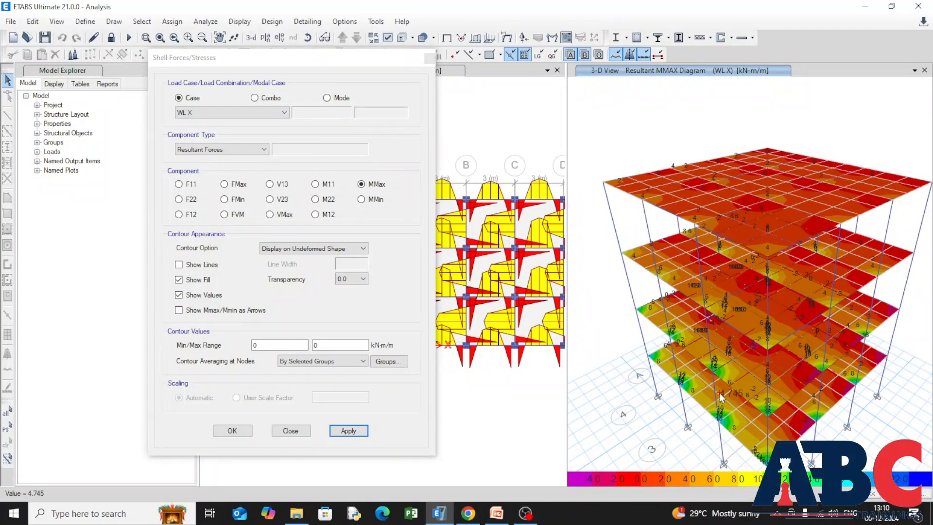
{"action": "left_click", "coordinate": [284, 112]}
{"action": "left_click", "coordinate": [253, 138]}
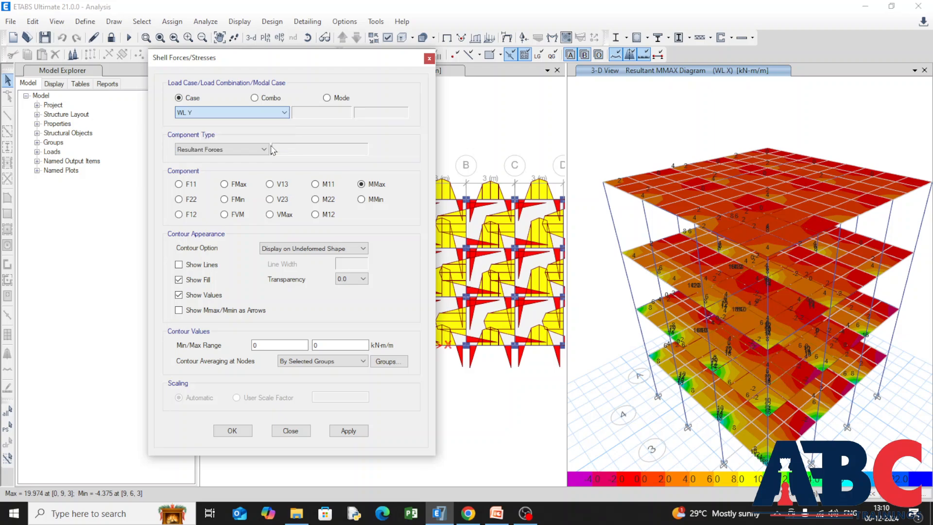
{"action": "left_click", "coordinate": [367, 427]}
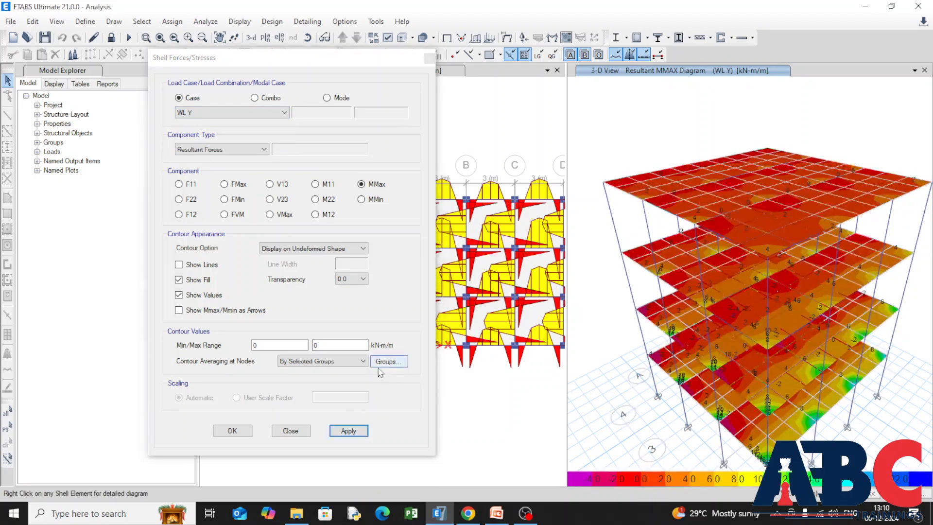
{"action": "left_click", "coordinate": [279, 433]}
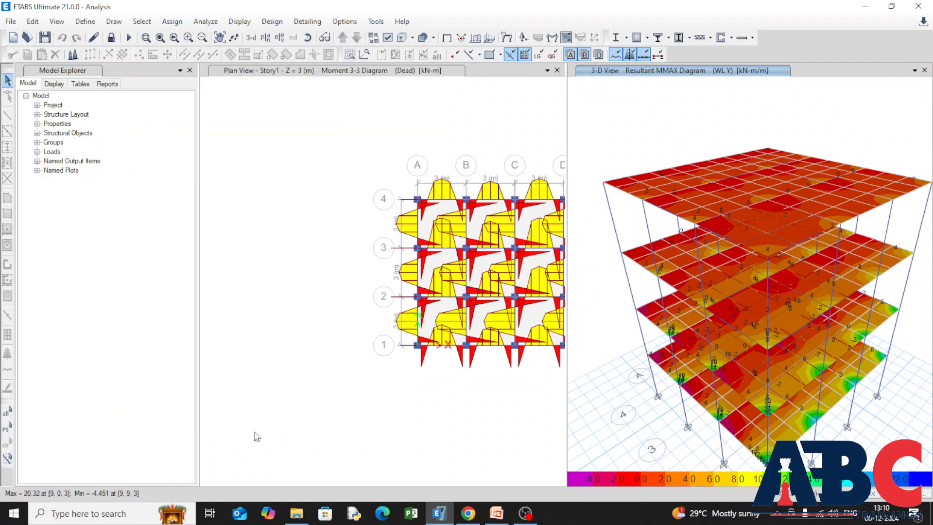
Show the Base Reactions table from the Structure Output analysis results.
{"action": "left_click", "coordinate": [239, 21]}
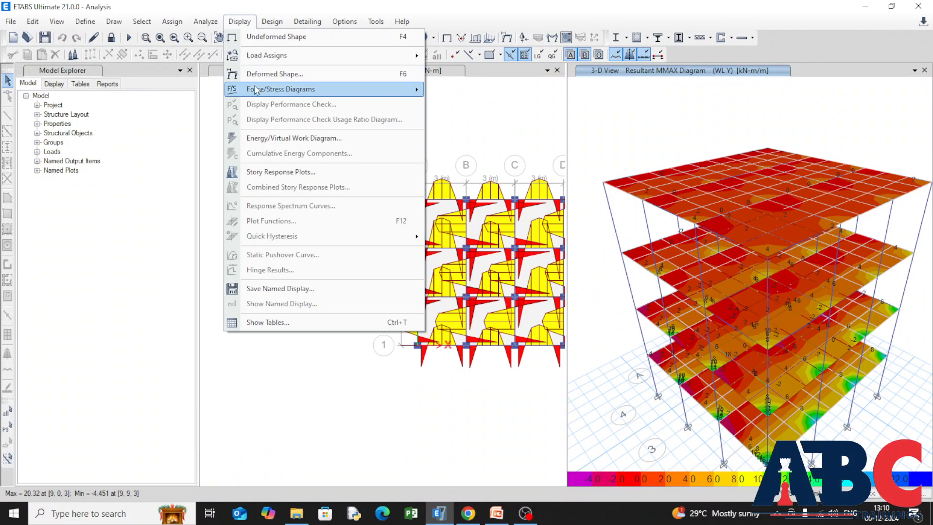
{"action": "mouse_move", "coordinate": [392, 93]}
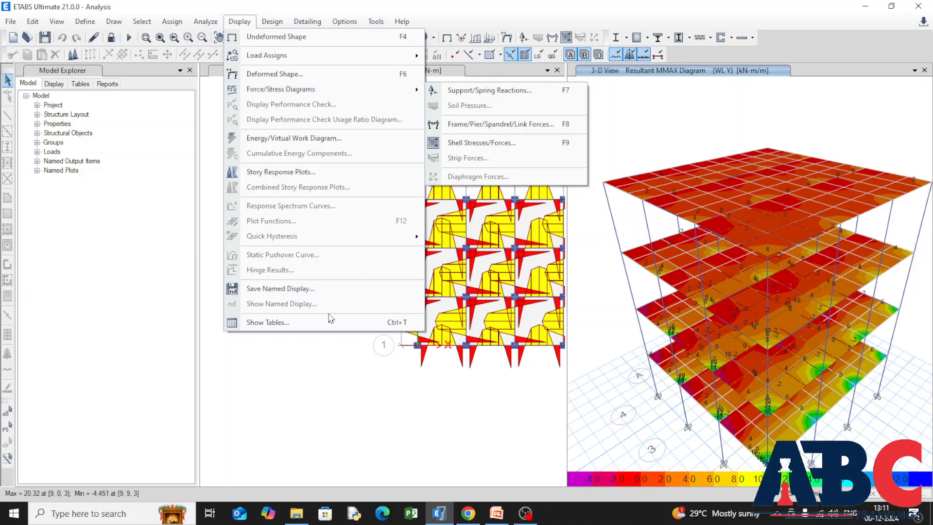
{"action": "left_click", "coordinate": [341, 325]}
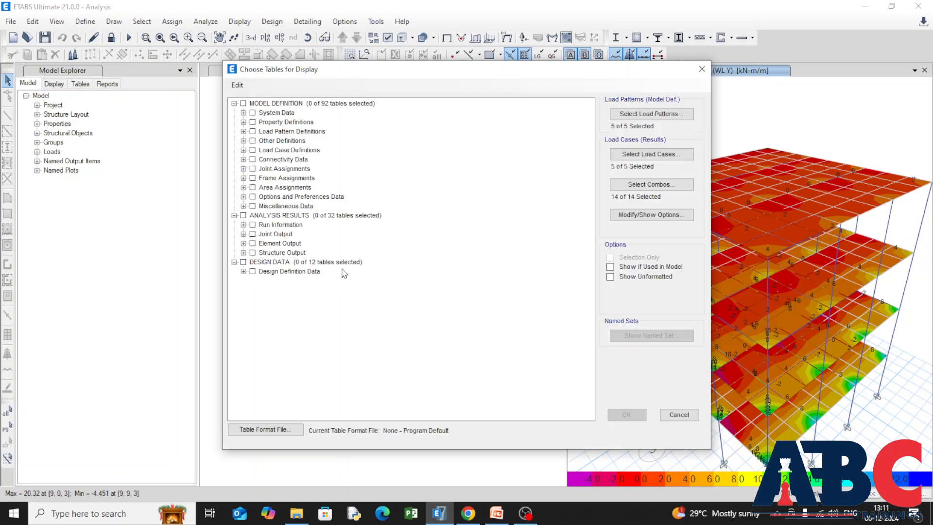
{"action": "left_click", "coordinate": [253, 253]}
{"action": "left_click", "coordinate": [243, 252]}
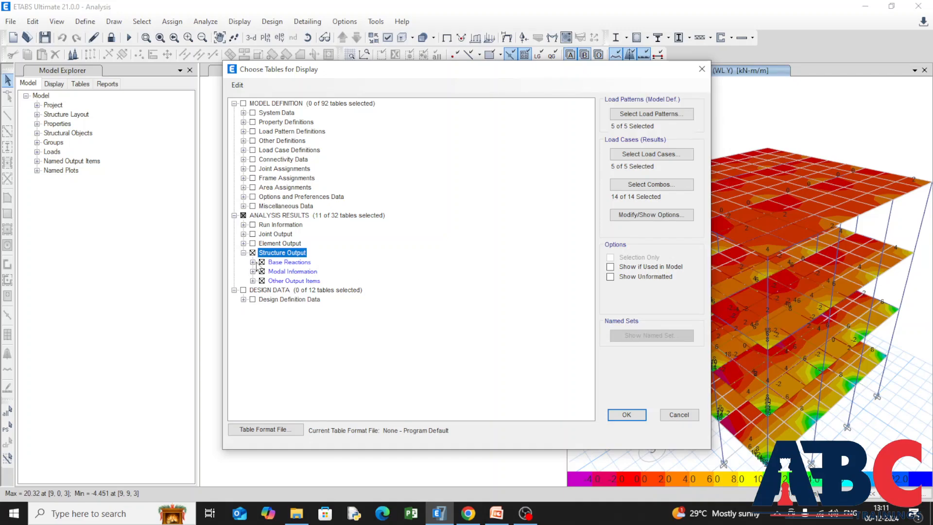
{"action": "left_click", "coordinate": [252, 253]}
{"action": "left_click", "coordinate": [262, 262]}
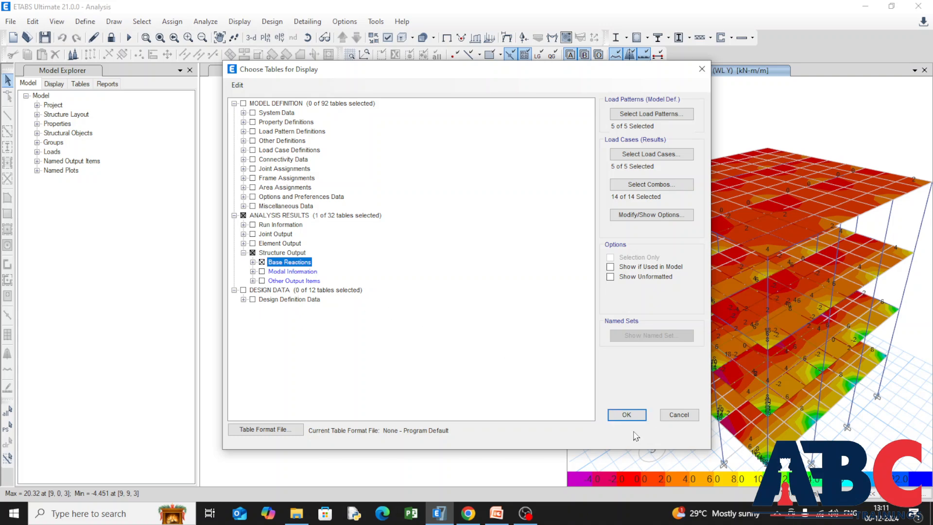
{"action": "left_click", "coordinate": [622, 414]}
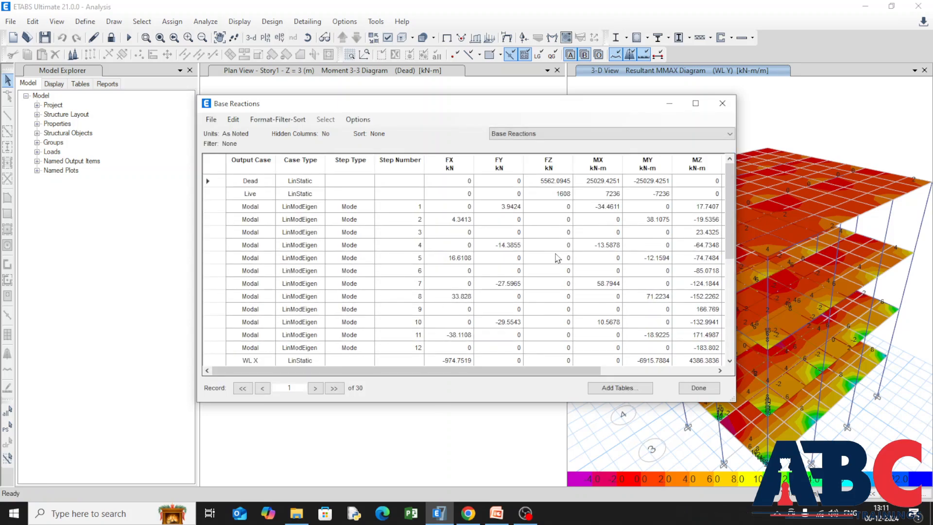
Filter the base reactions by output case to Dead, Live, WL X and WL Y, review them and close the table.
{"action": "left_click", "coordinate": [253, 166]}
{"action": "right_click", "coordinate": [256, 167]}
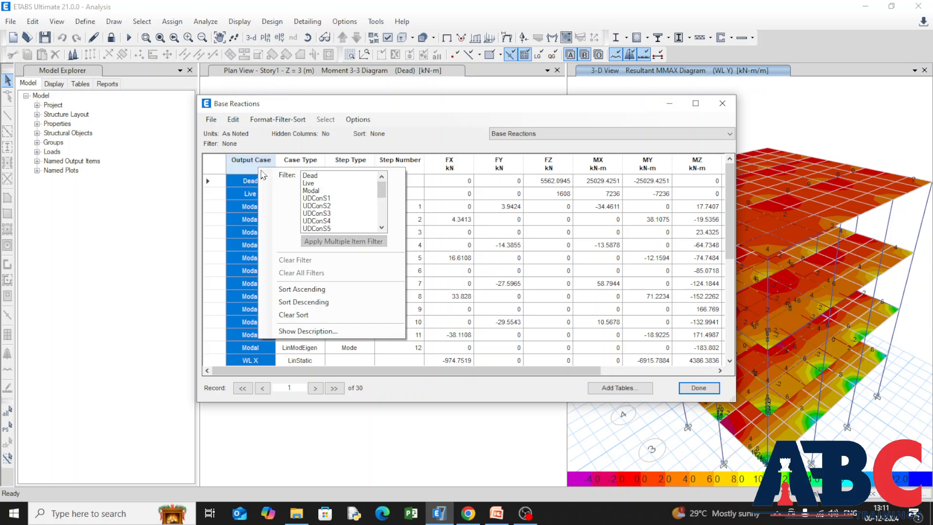
{"action": "left_click", "coordinate": [337, 176]}
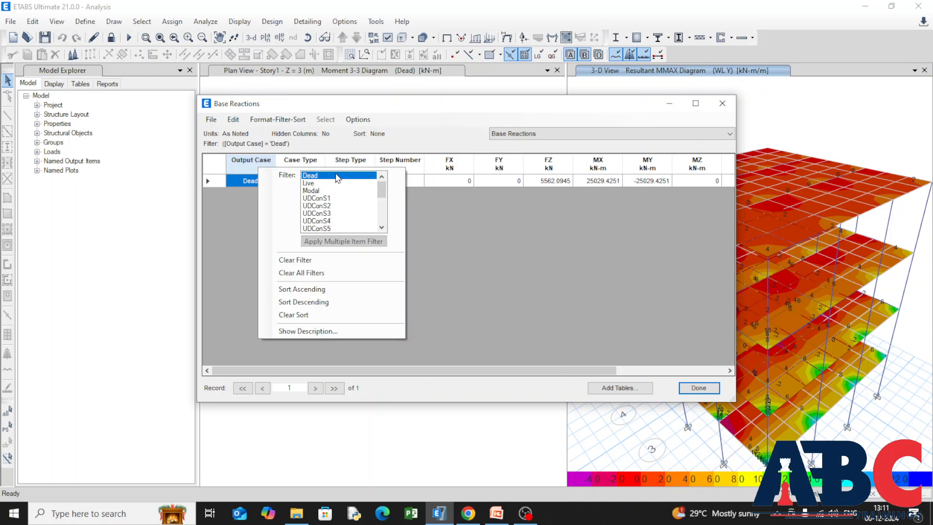
{"action": "left_click", "coordinate": [340, 191], "text": "ctrl"}
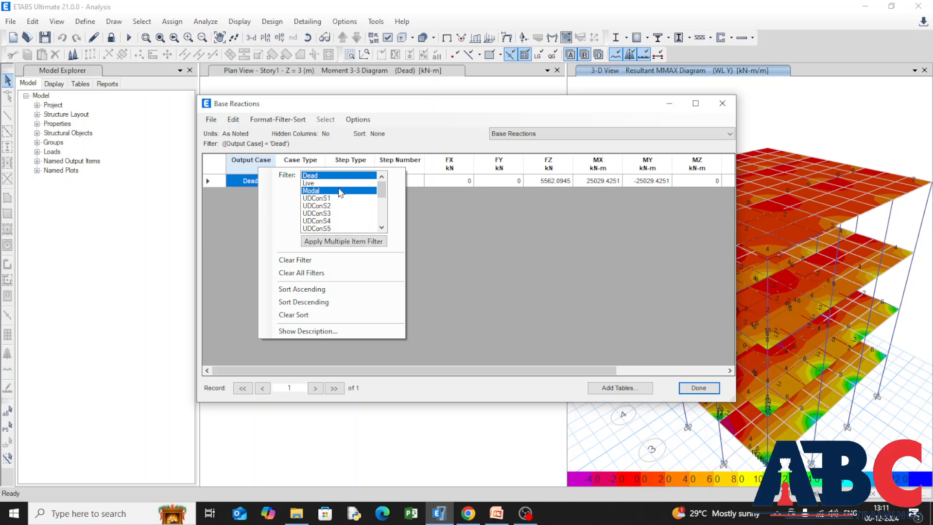
{"action": "scroll", "coordinate": [345, 210], "scroll_direction": "down", "scroll_amount": 4}
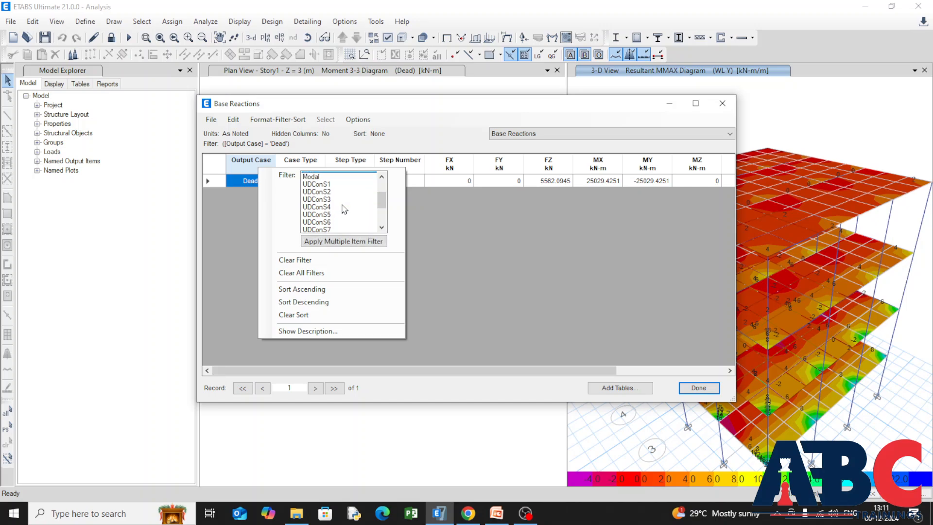
{"action": "left_click", "coordinate": [335, 214], "text": "ctrl"}
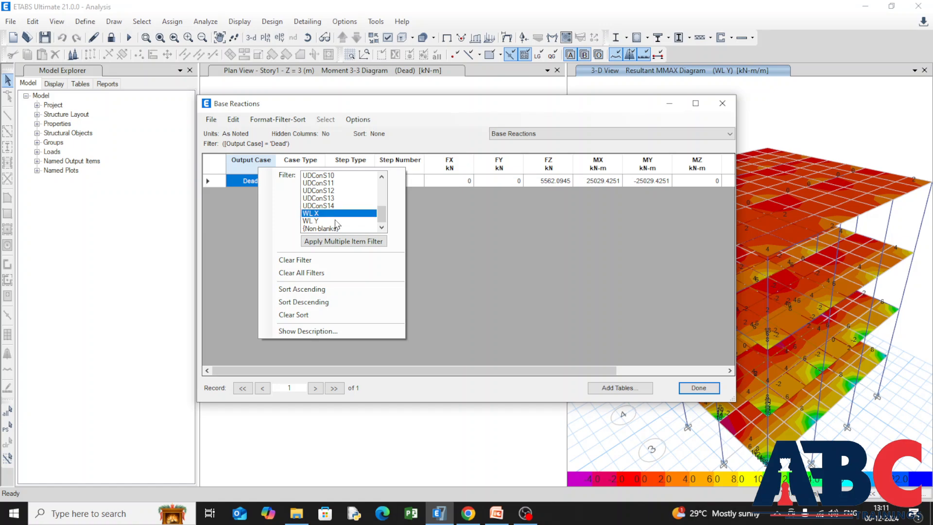
{"action": "left_click", "coordinate": [336, 221], "text": "ctrl"}
{"action": "left_click", "coordinate": [329, 242]}
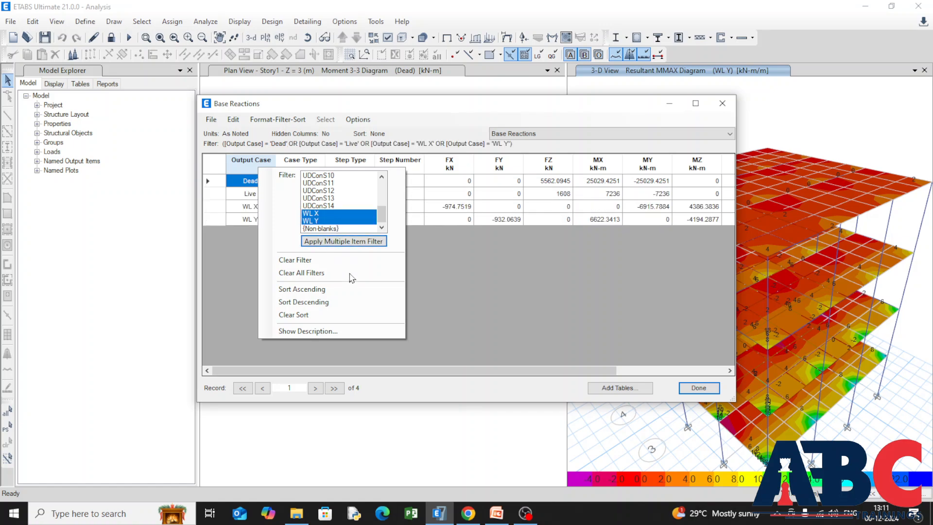
{"action": "left_click", "coordinate": [455, 298]}
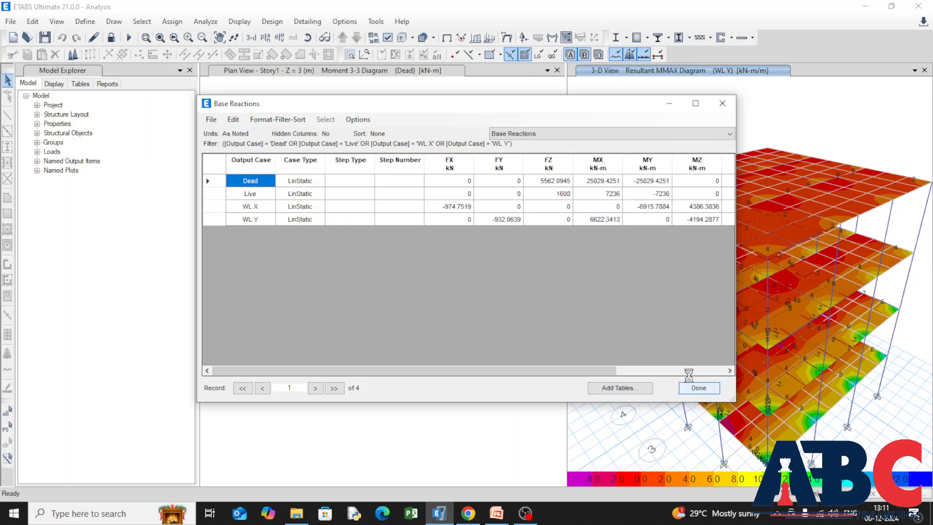
{"action": "left_click", "coordinate": [698, 387]}
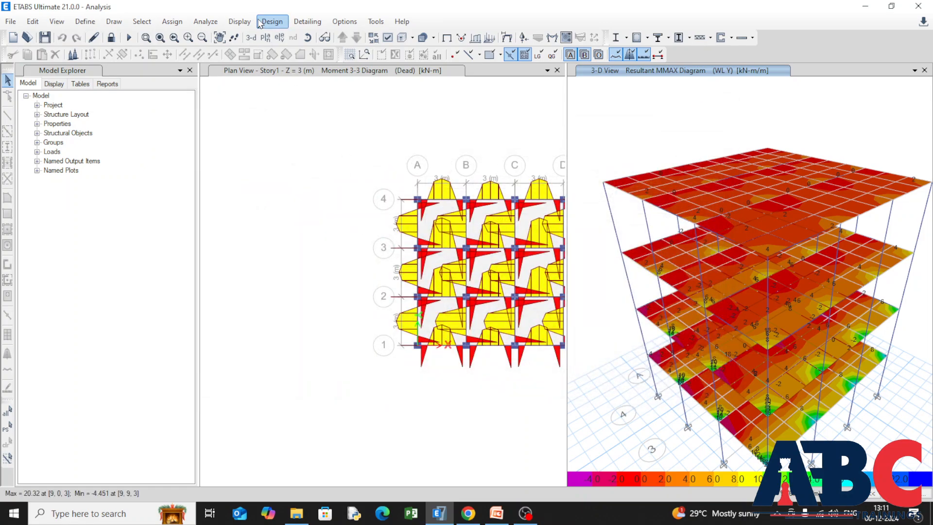
Browse the design data tables in the model explorer, including the Design Preferences list, and collapse them again.
{"action": "left_click", "coordinate": [57, 84]}
{"action": "left_click", "coordinate": [78, 85]}
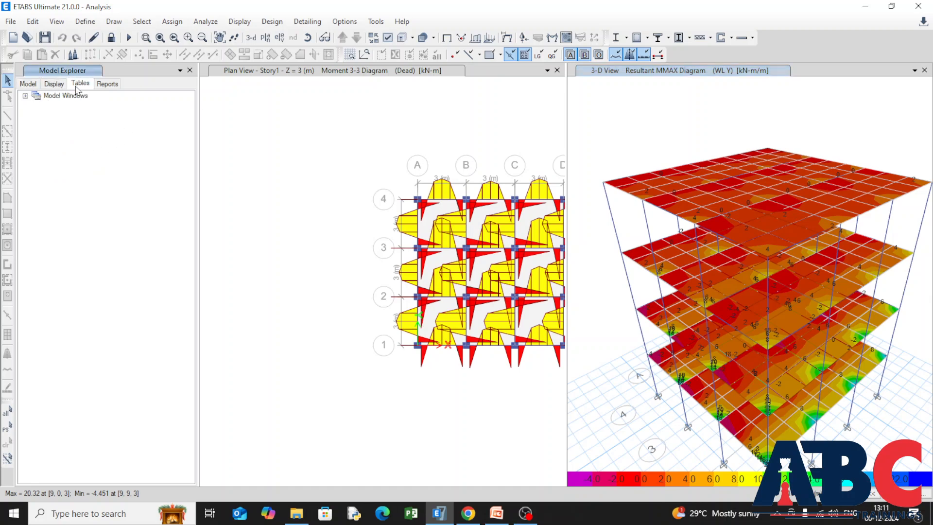
{"action": "left_click", "coordinate": [37, 123]}
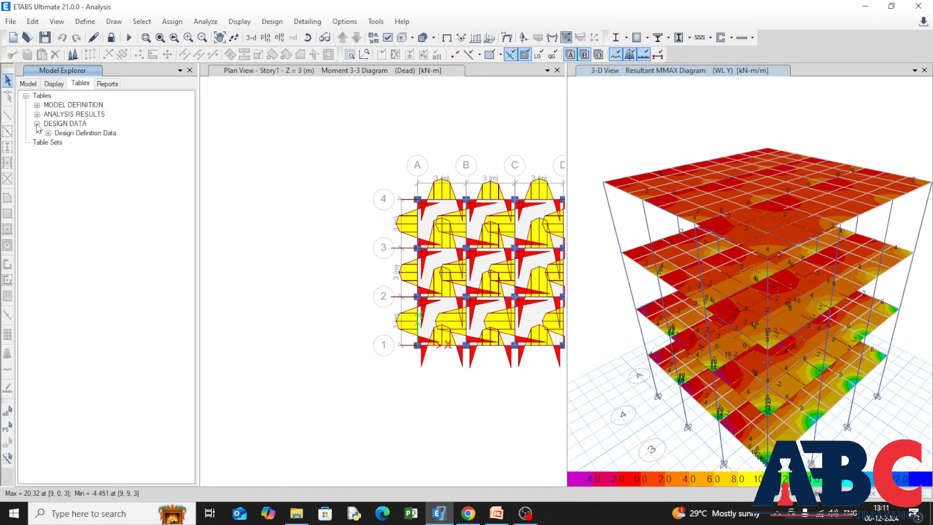
{"action": "left_click", "coordinate": [48, 133]}
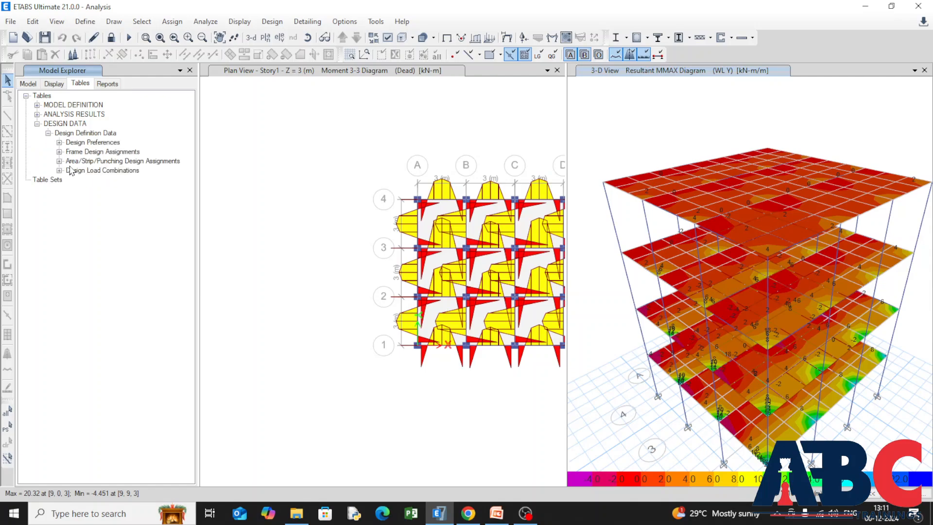
{"action": "left_click", "coordinate": [59, 142]}
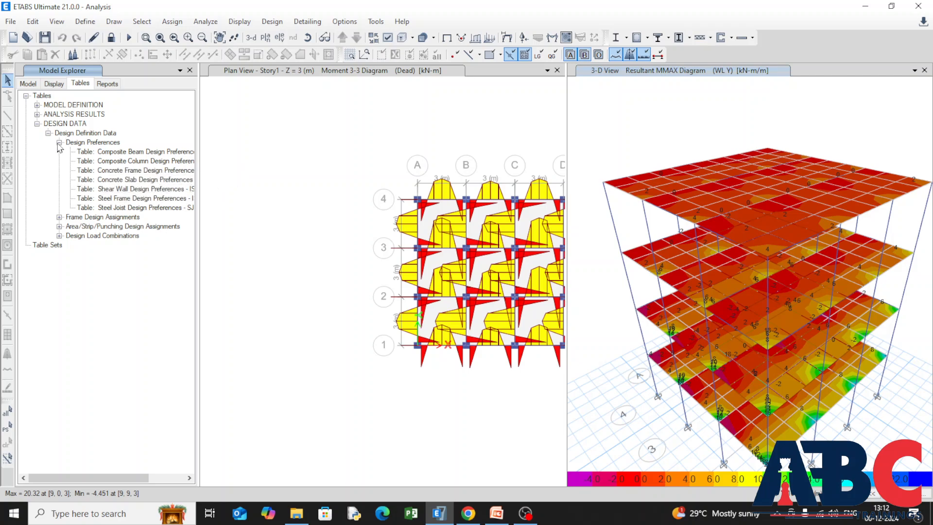
{"action": "left_click", "coordinate": [59, 143]}
{"action": "left_click", "coordinate": [48, 133]}
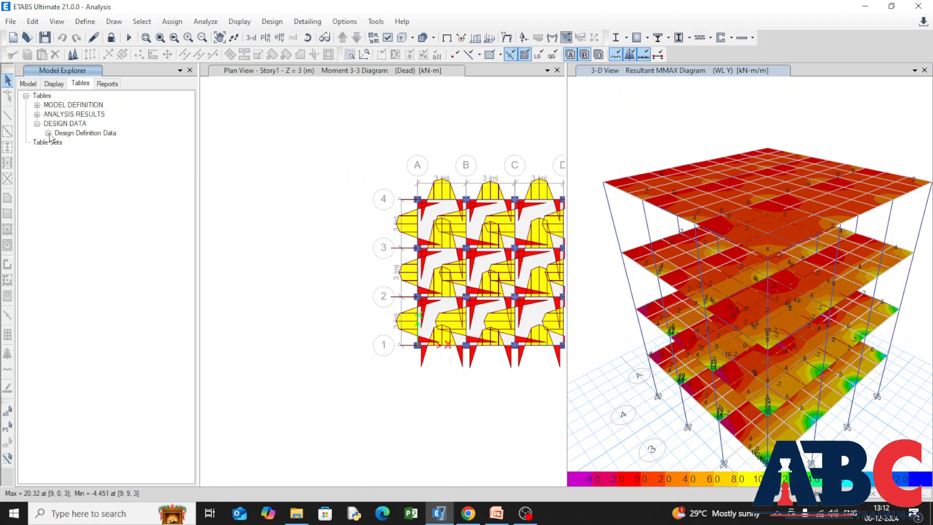
{"action": "left_click", "coordinate": [37, 124]}
Show the Base Reactions table from the model explorer's Structure Output results and close it.
{"action": "left_click", "coordinate": [37, 115]}
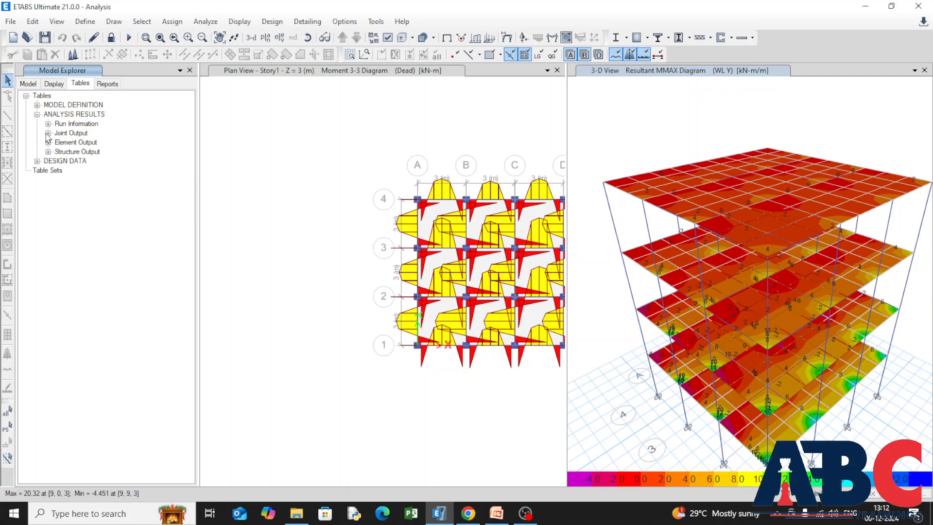
{"action": "left_click", "coordinate": [48, 152]}
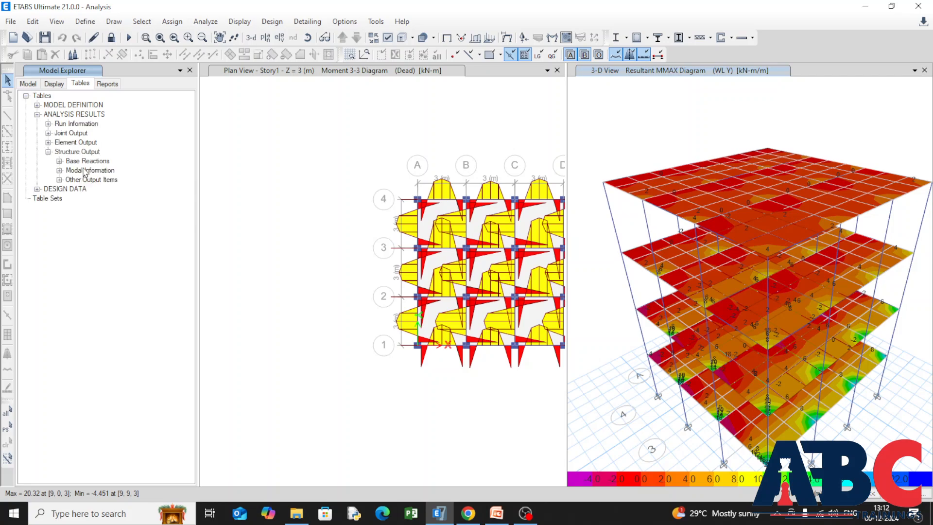
{"action": "left_click", "coordinate": [59, 161]}
{"action": "left_click", "coordinate": [106, 170]}
{"action": "right_click", "coordinate": [105, 171]}
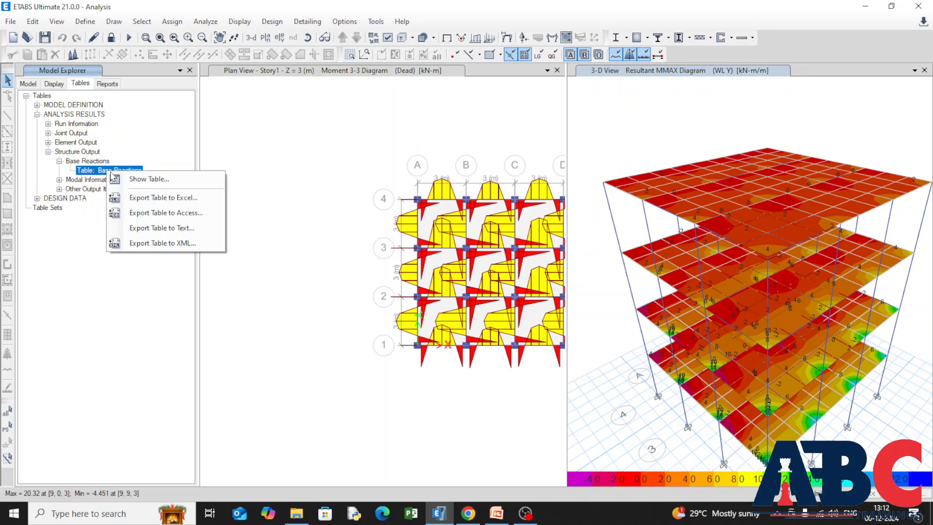
{"action": "left_click", "coordinate": [182, 185]}
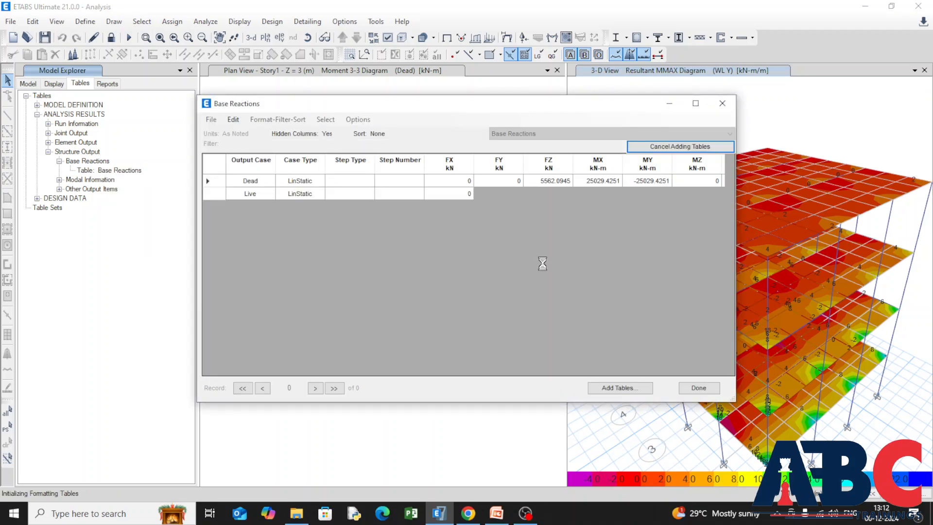
{"action": "left_click", "coordinate": [723, 103]}
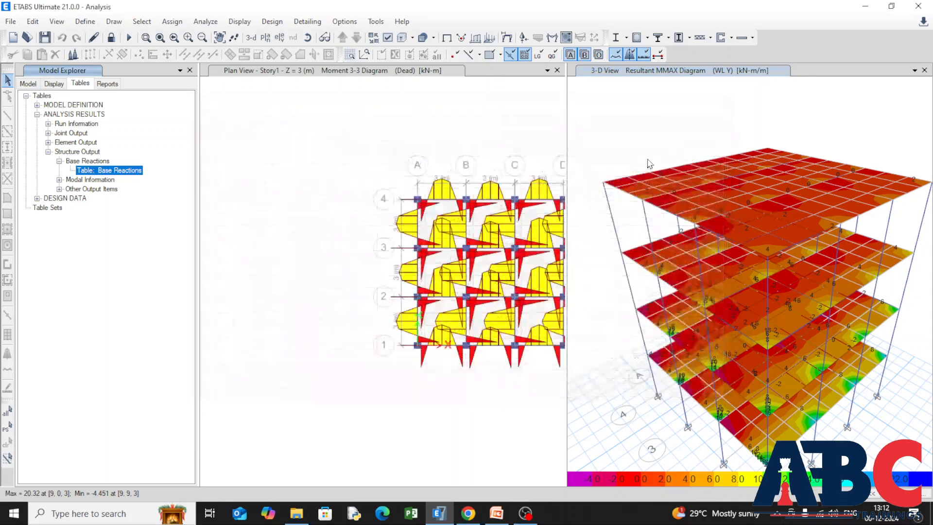
Restore the undeformed shape in the Story1 plan view and make the 3-D view active.
{"action": "left_click", "coordinate": [280, 270]}
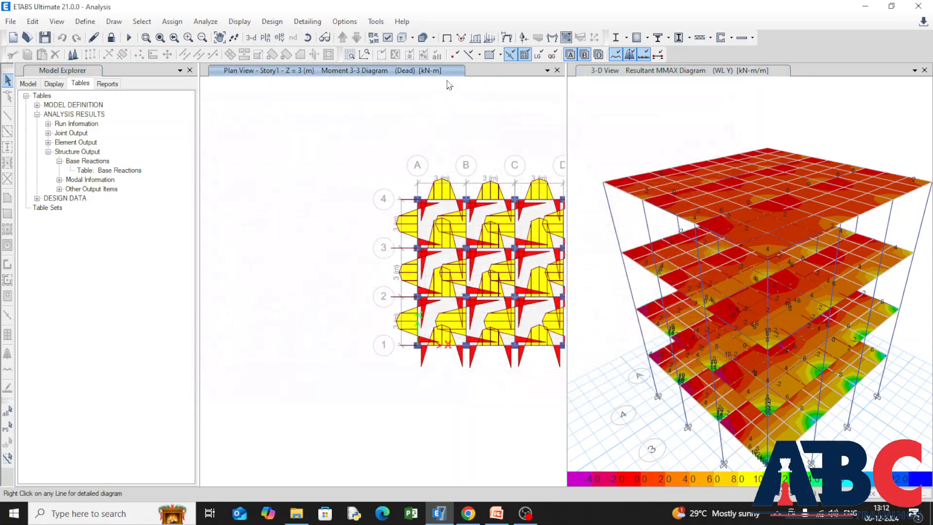
{"action": "left_click", "coordinate": [445, 39]}
{"action": "scroll", "coordinate": [265, 242], "scroll_direction": "down", "scroll_amount": 4}
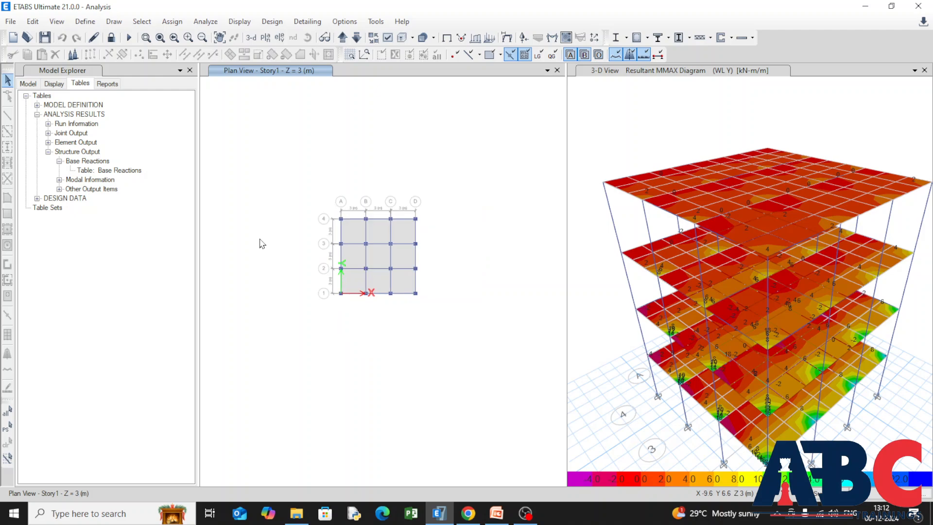
{"action": "scroll", "coordinate": [313, 228], "scroll_direction": "up", "scroll_amount": 3}
{"action": "left_click", "coordinate": [628, 129]}
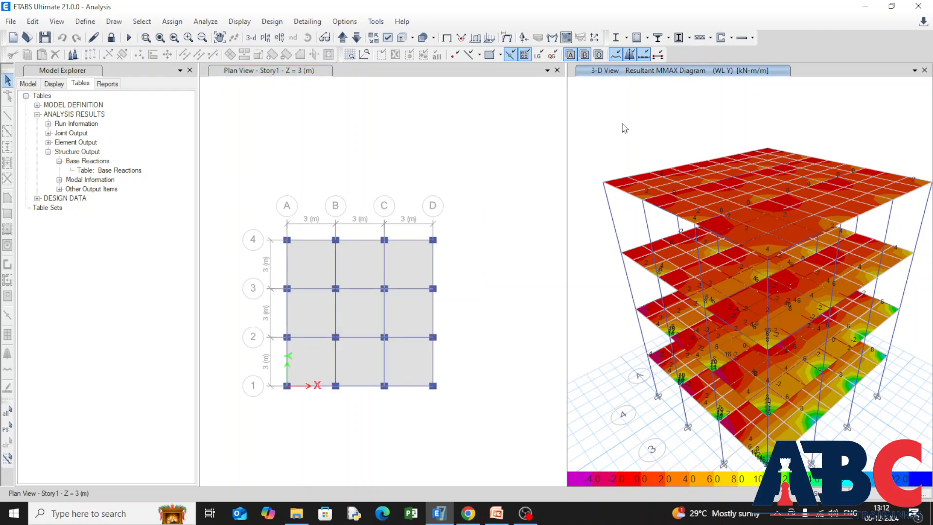